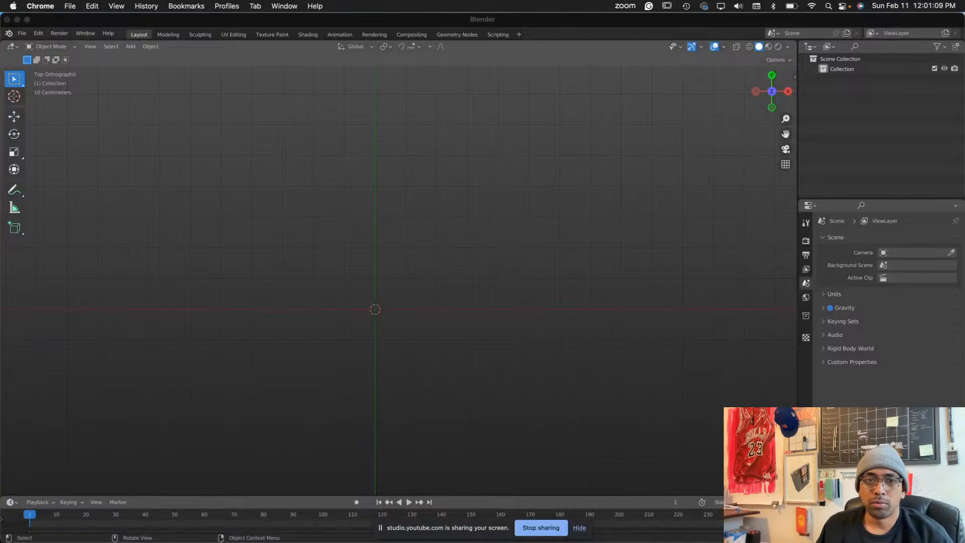
# Switch to Safari and bring up a browser window with the start page
pyautogui.press('super+Tab')
pyautogui.press('super+w')
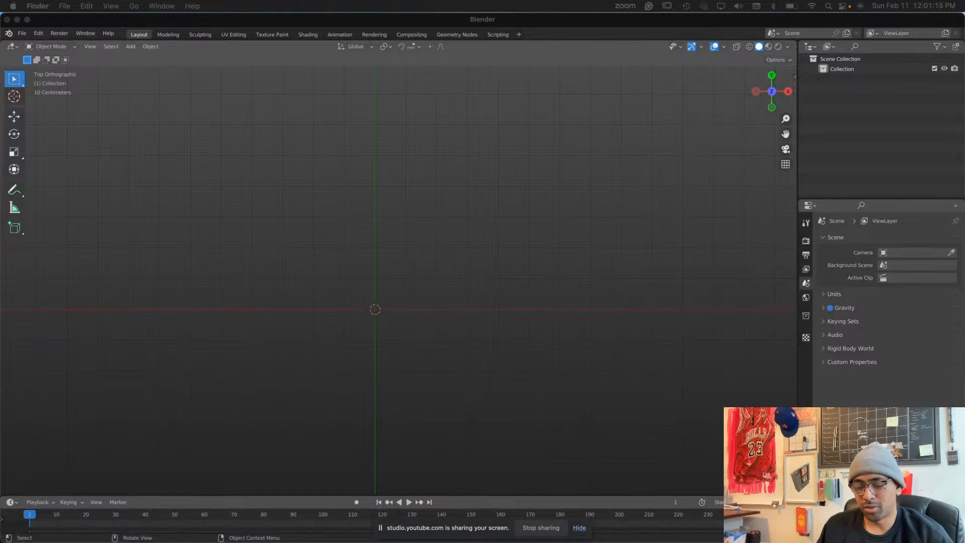
pyautogui.moveTo(0, 176); pyautogui.dragTo(528, 114)
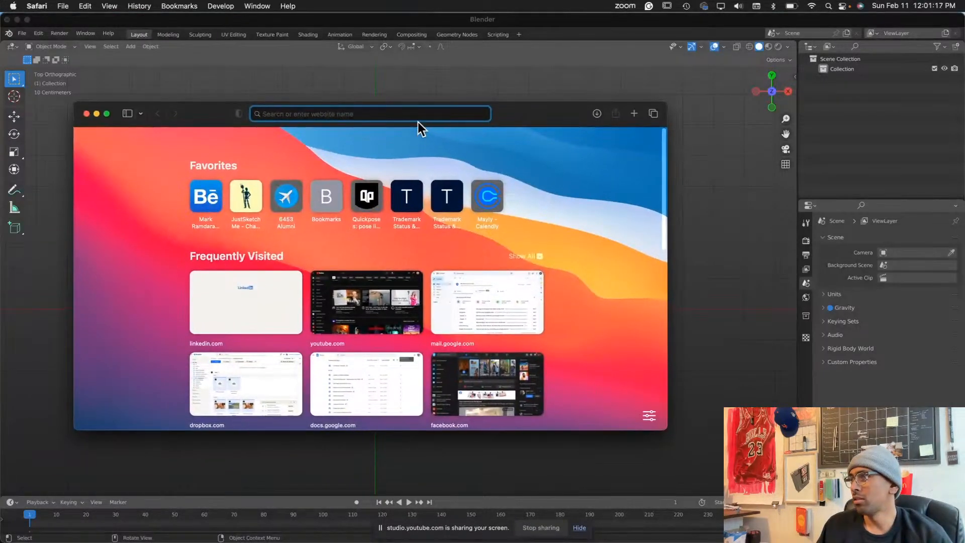
pyautogui.write('honda')
pyautogui.press('BackSpace')
pyautogui.press('BackSpace')
pyautogui.press('BackSpace')
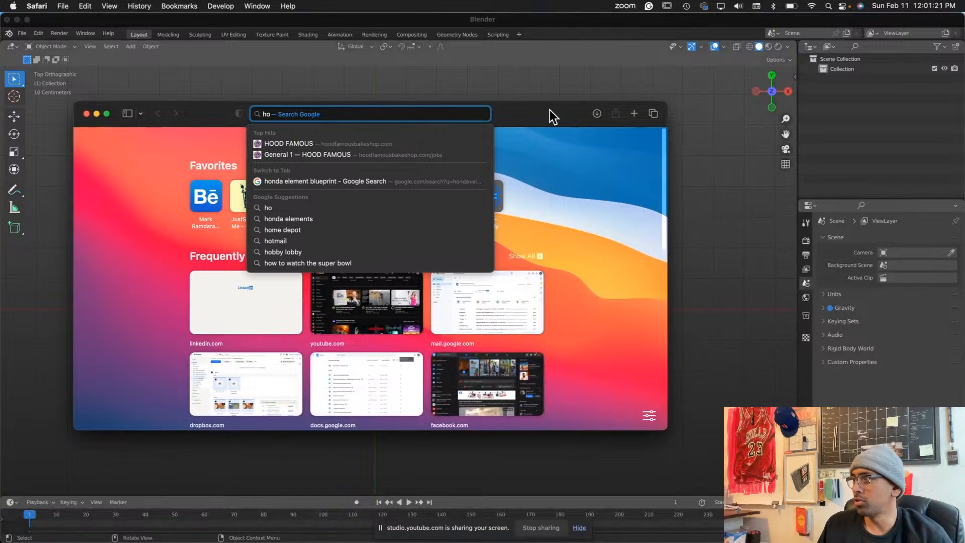
pyautogui.press('Escape')
pyautogui.press('BackSpace')
pyautogui.press('BackSpace')
# Open ChatGPT in a new browser tab and log in with the Apple account option
pyautogui.press('super+t')
pyautogui.write('chat')
pyautogui.press('Return')
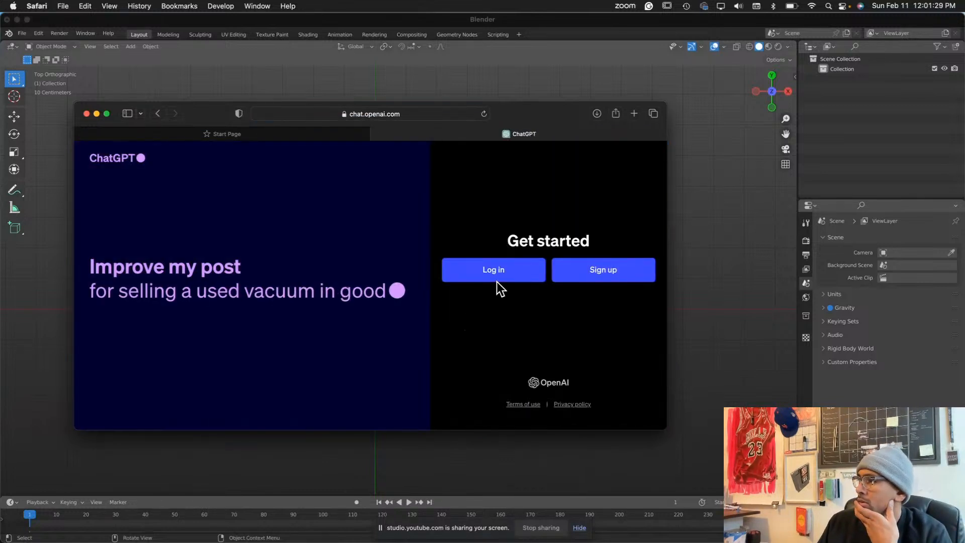
pyautogui.click(502, 269)
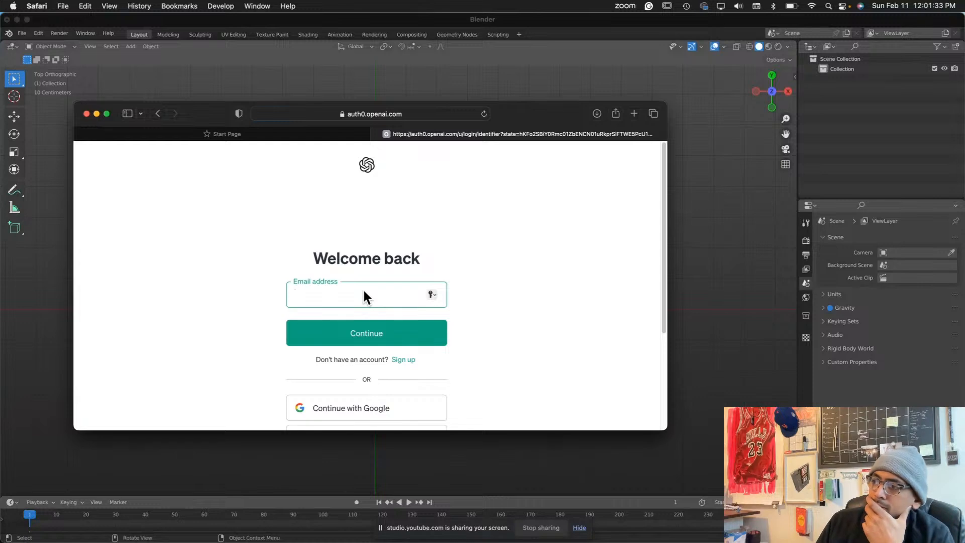
pyautogui.scroll(-3, 490, 387)
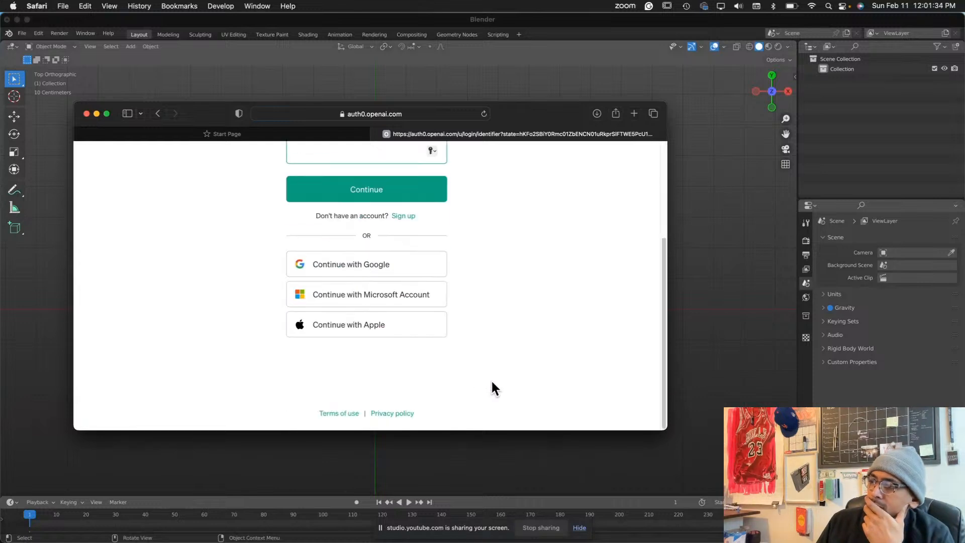
pyautogui.click(345, 317)
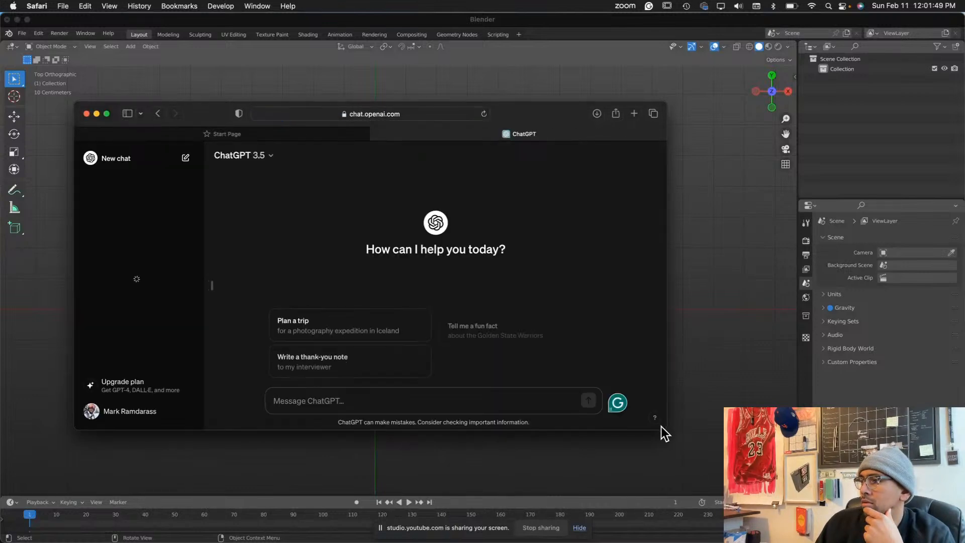
# Make the browser window taller and slightly narrower, and close the ChatGPT tab
pyautogui.moveTo(662, 425); pyautogui.dragTo(644, 451)
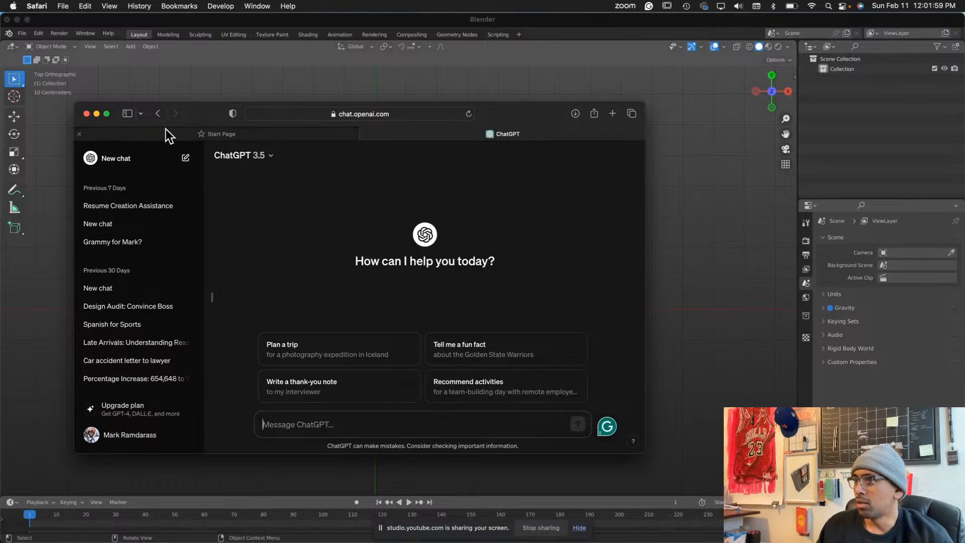
pyautogui.click(365, 134)
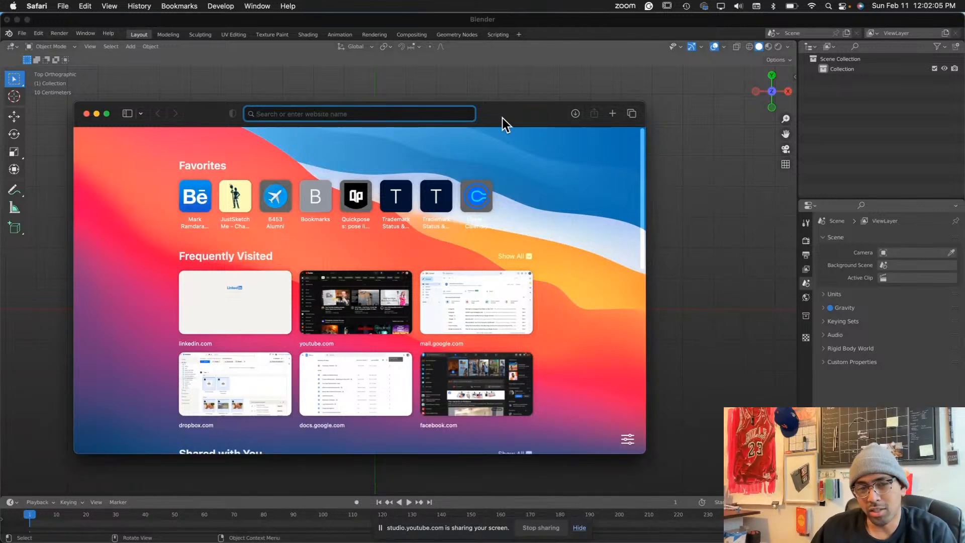
pyautogui.press('super+Tab')
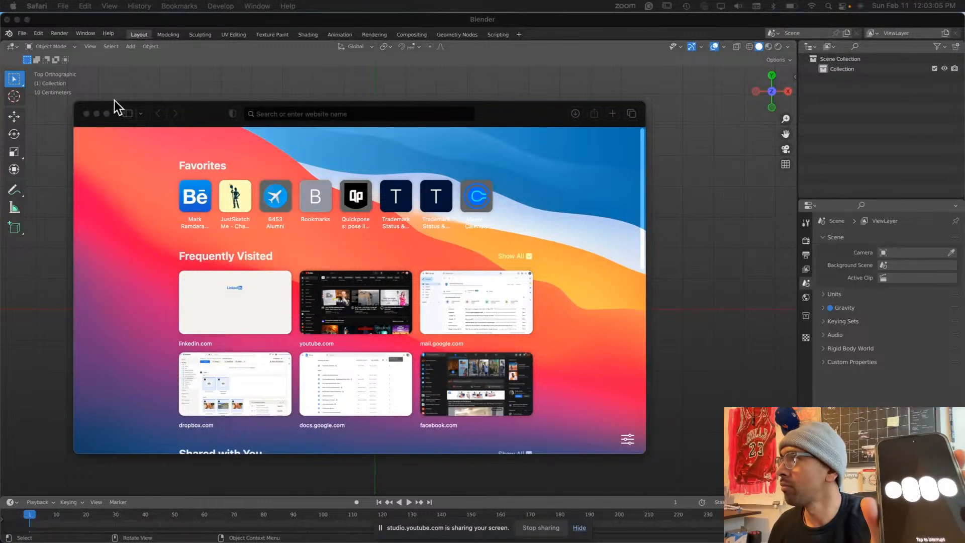
pyautogui.click(339, 86)
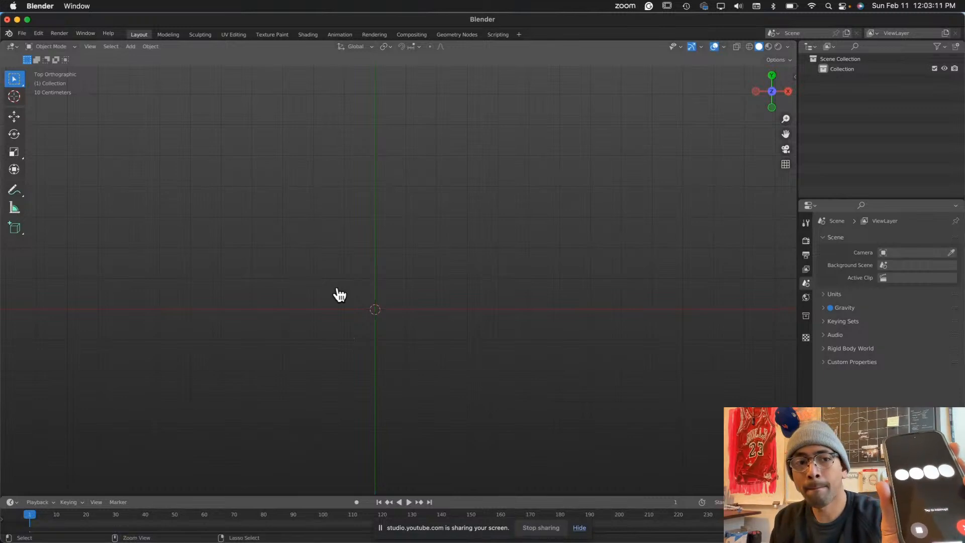
pyautogui.press('super+Tab')
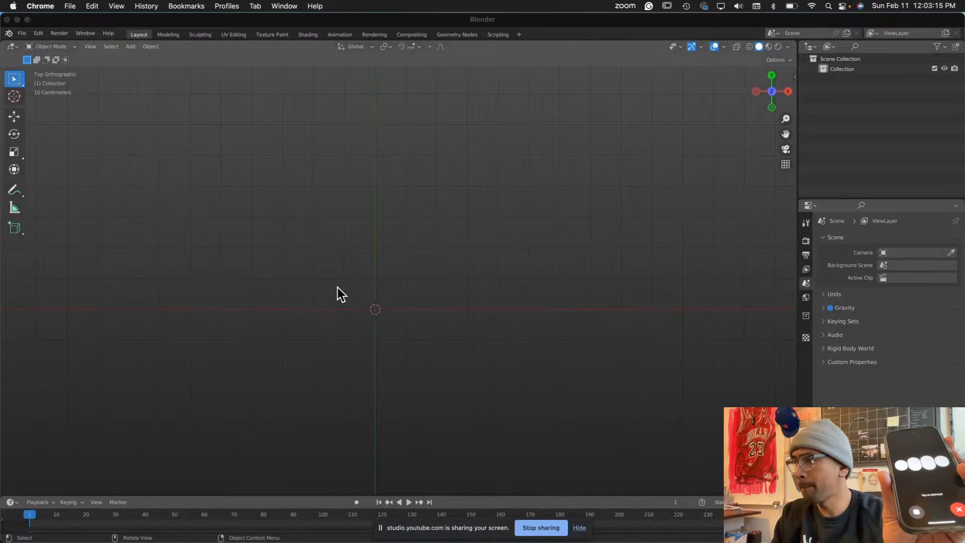
# Return to the Safari window, search Google for "honda element" and show the image results
pyautogui.hotkey('ctrl', 'Up')
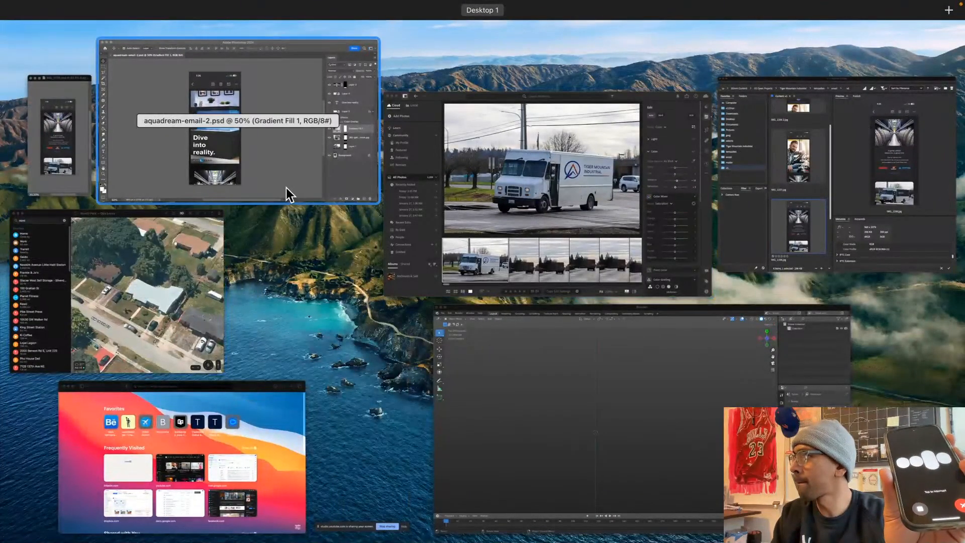
pyautogui.click(248, 505)
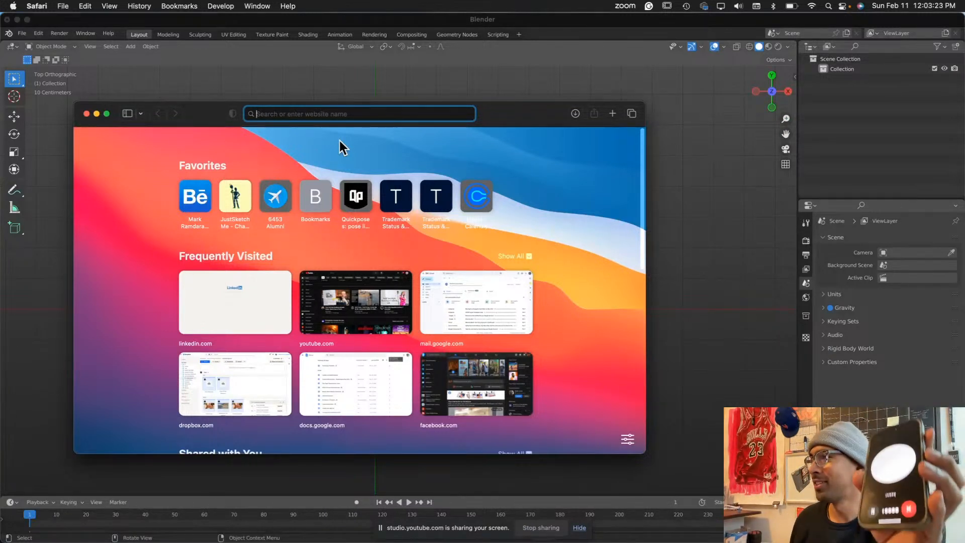
pyautogui.write('honda ')
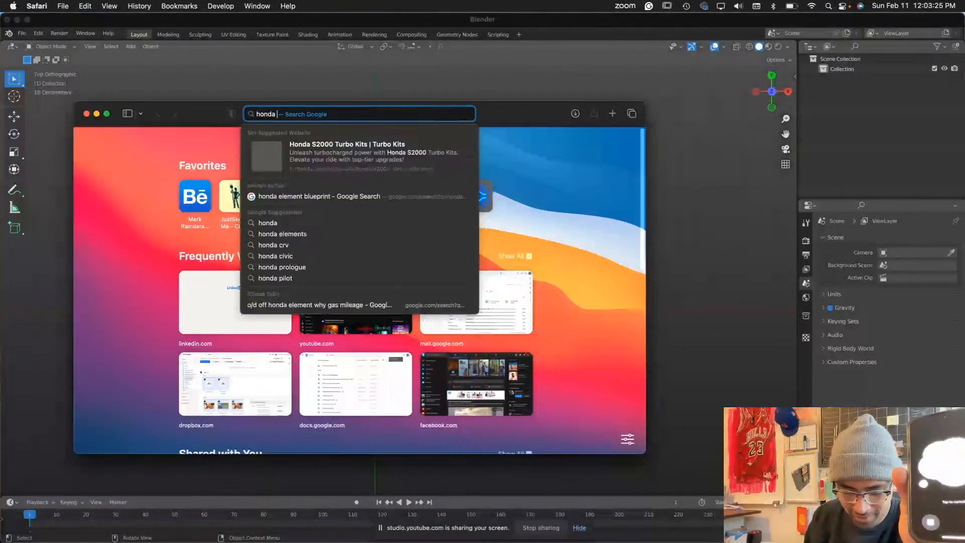
pyautogui.write('element')
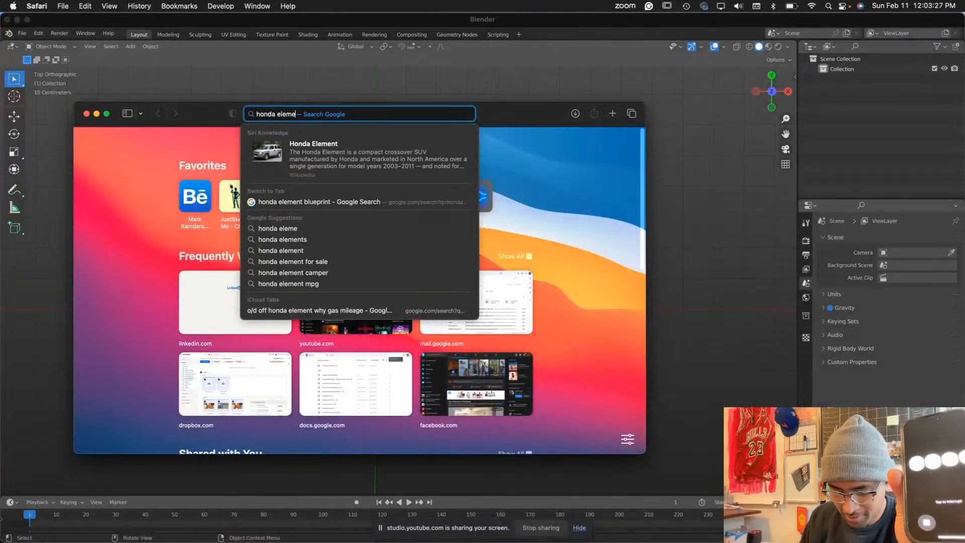
pyautogui.press('Return')
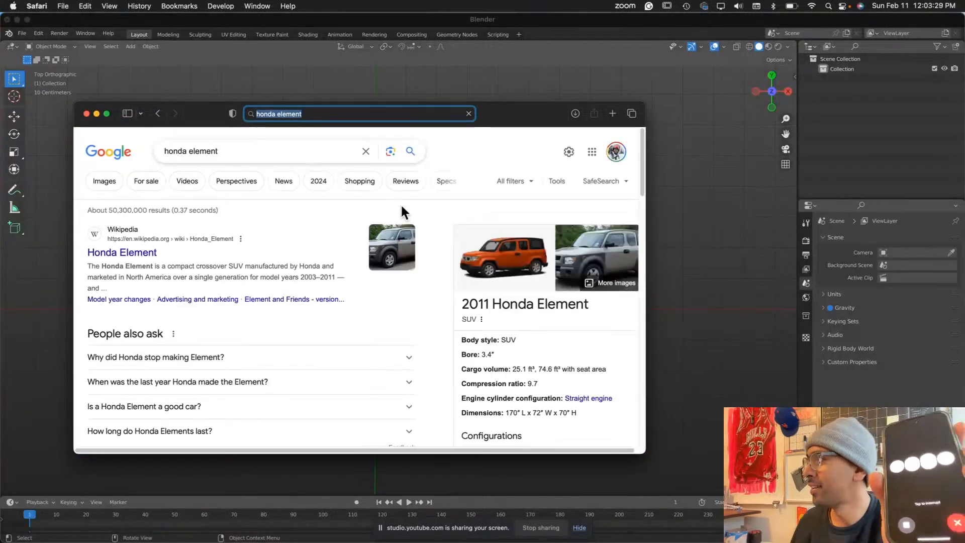
pyautogui.click(107, 186)
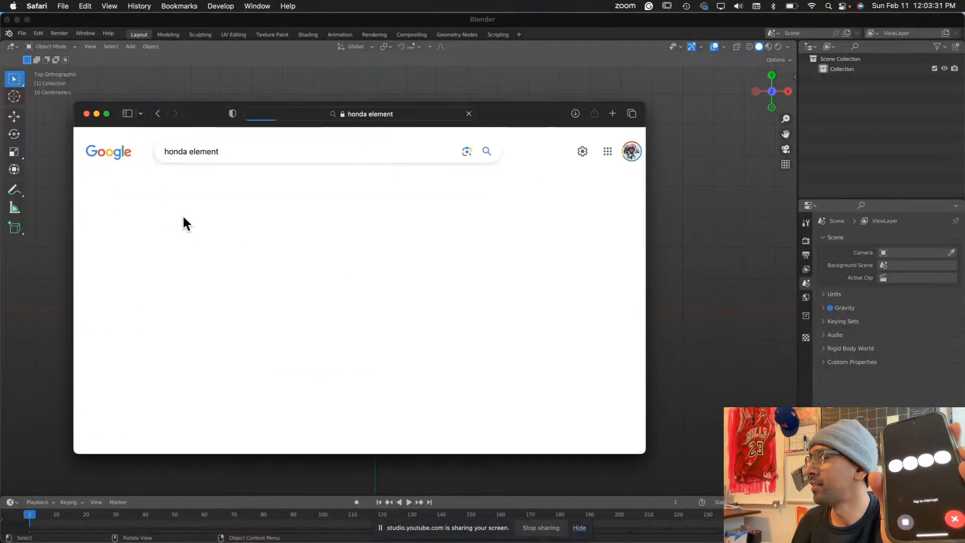
# Browse the Honda Element pictures and preview the Lake Tahoe car camping photo with the open tailgate
pyautogui.scroll(-10, 313, 289)
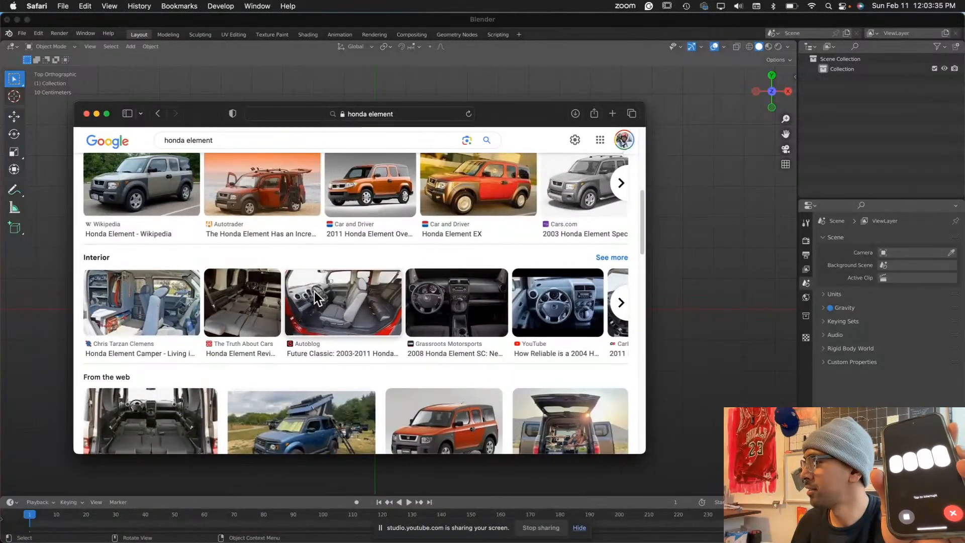
pyautogui.scroll(-4, 315, 291)
pyautogui.scroll(-8, 314, 291)
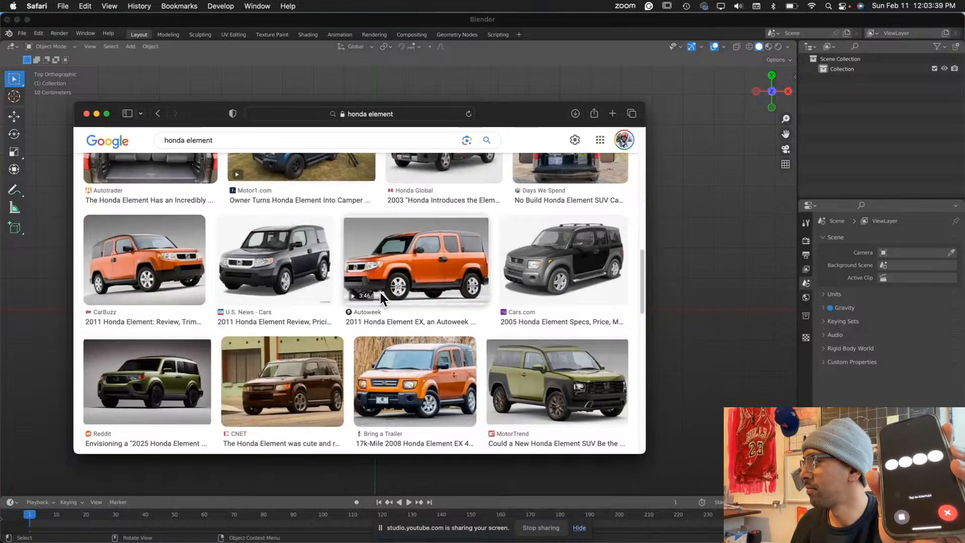
pyautogui.scroll(-5, 418, 296)
pyautogui.scroll(-20, 418, 296)
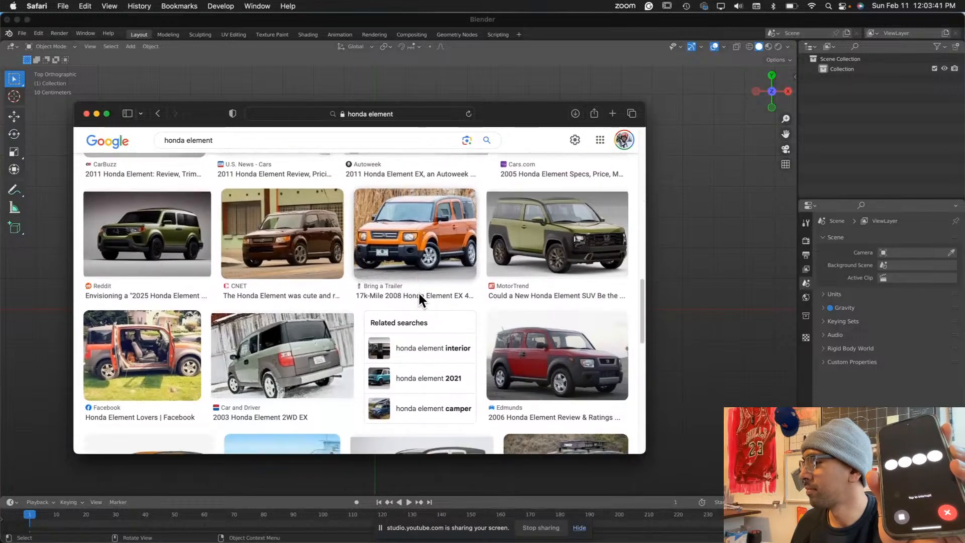
pyautogui.scroll(-9, 419, 294)
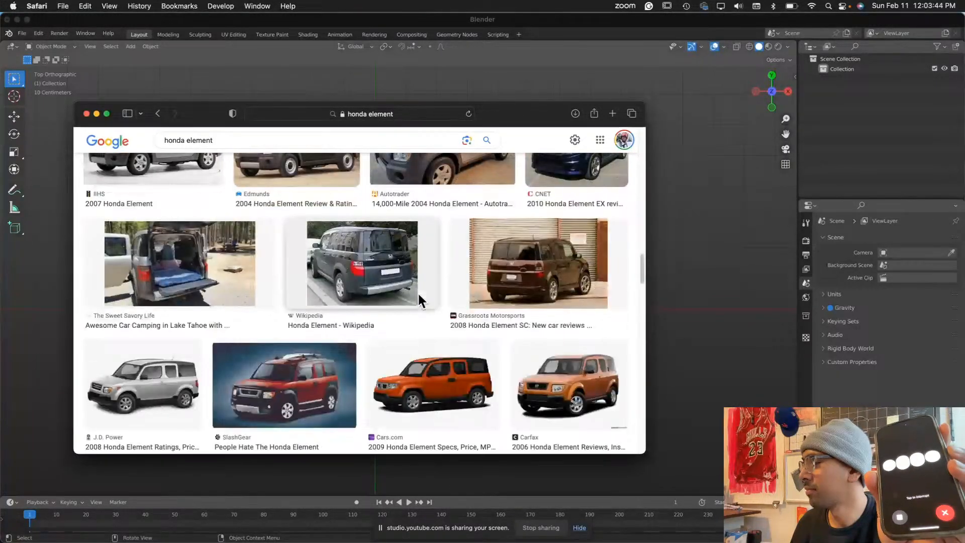
pyautogui.click(240, 294)
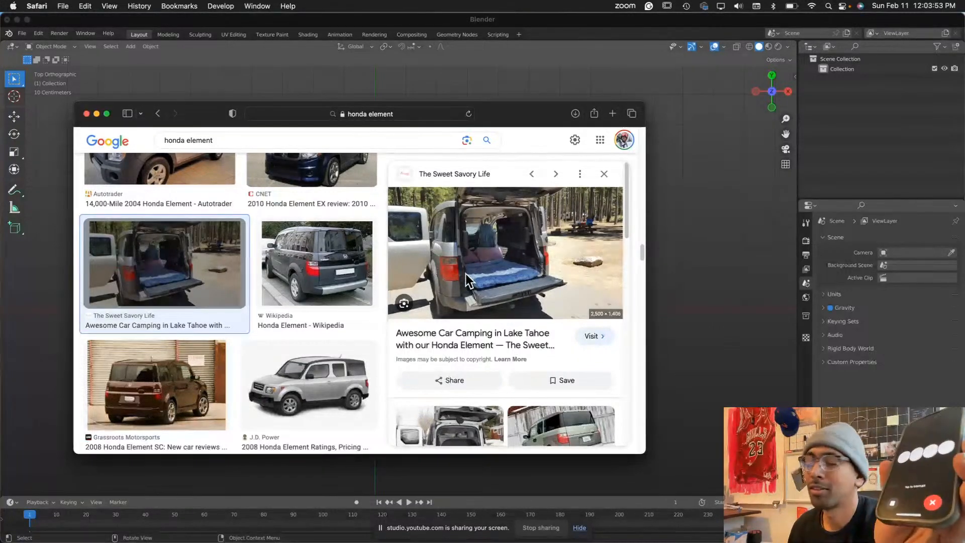
# Open the related Winding Road picture of the 2010 Honda Element EX with the Dog Friendly Package
pyautogui.scroll(-3, 483, 280)
pyautogui.scroll(-1, 466, 315)
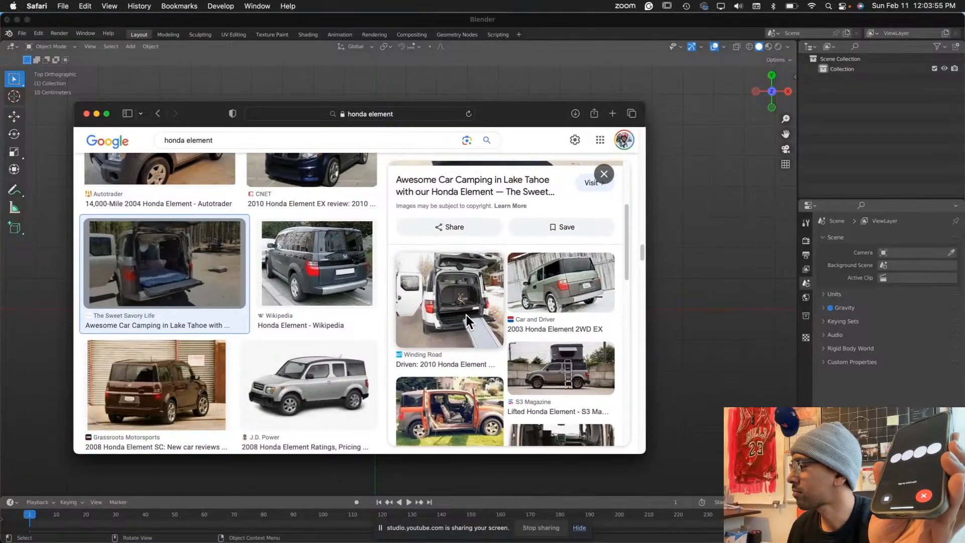
pyautogui.click(466, 315)
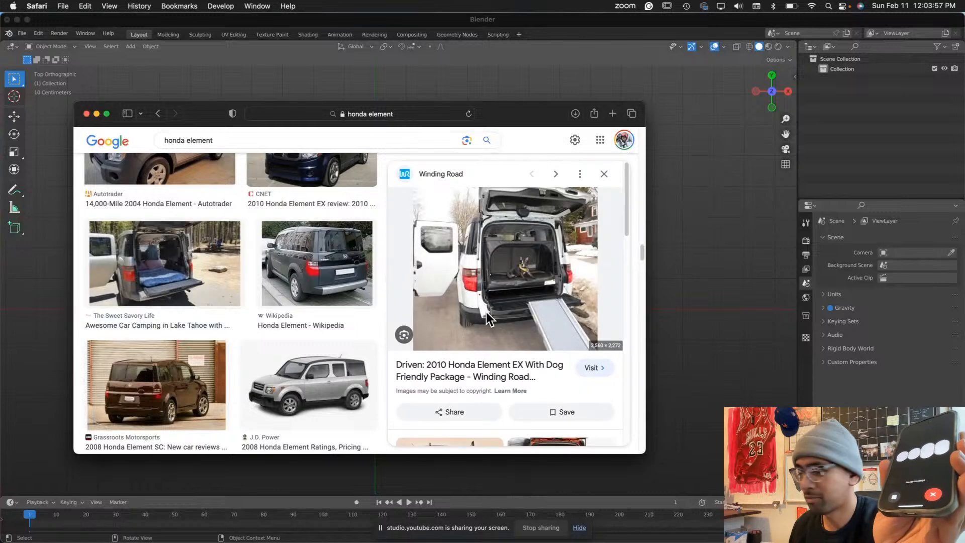
# Examine the open rear, tailgate and ramp in the enlarged Winding Road photo, checking the related pictures below it
pyautogui.keyDown('ctrl'); pyautogui.scroll(5, 487, 311); pyautogui.keyUp('ctrl')
pyautogui.scroll(-3, 438, 327)
pyautogui.scroll(2, 437, 327)
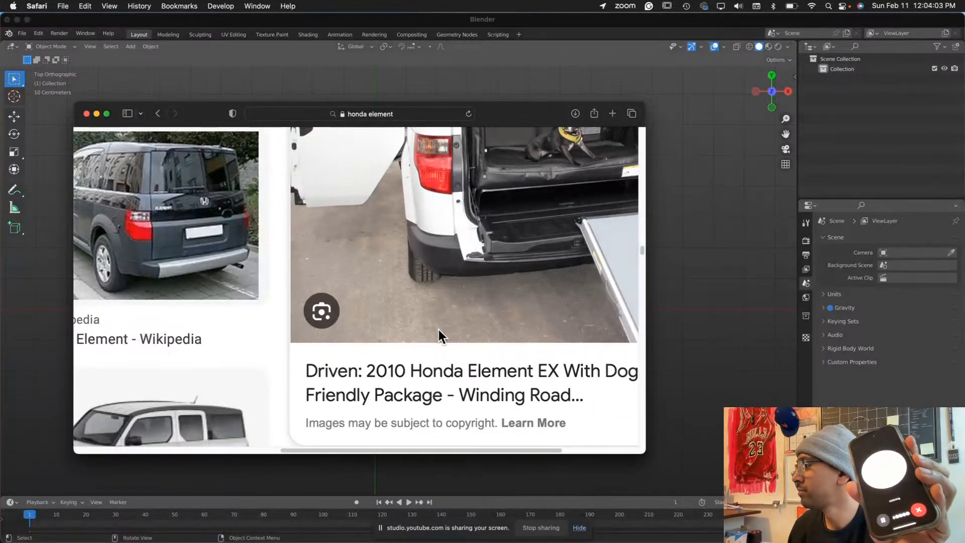
pyautogui.moveTo(456, 448); pyautogui.dragTo(555, 451)
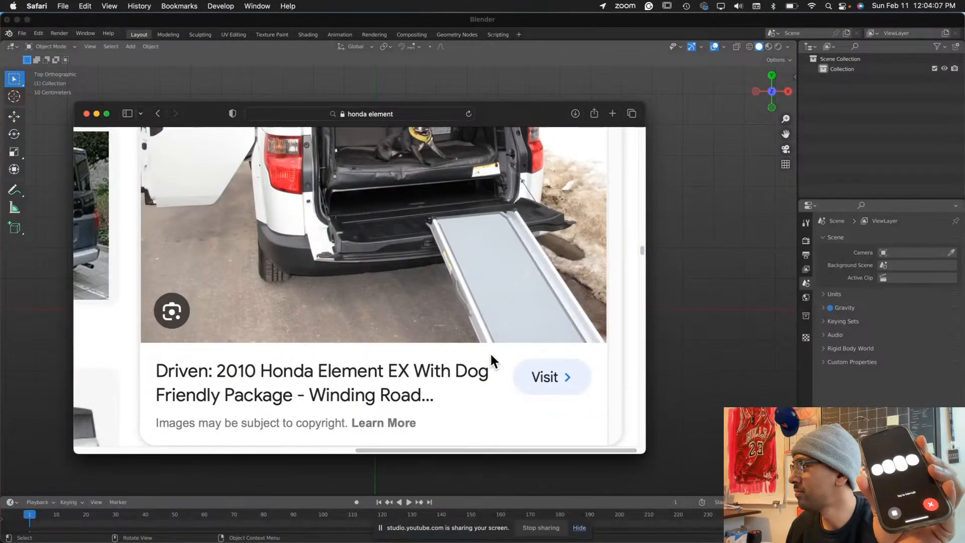
pyautogui.scroll(-5, 490, 352)
pyautogui.scroll(5, 491, 355)
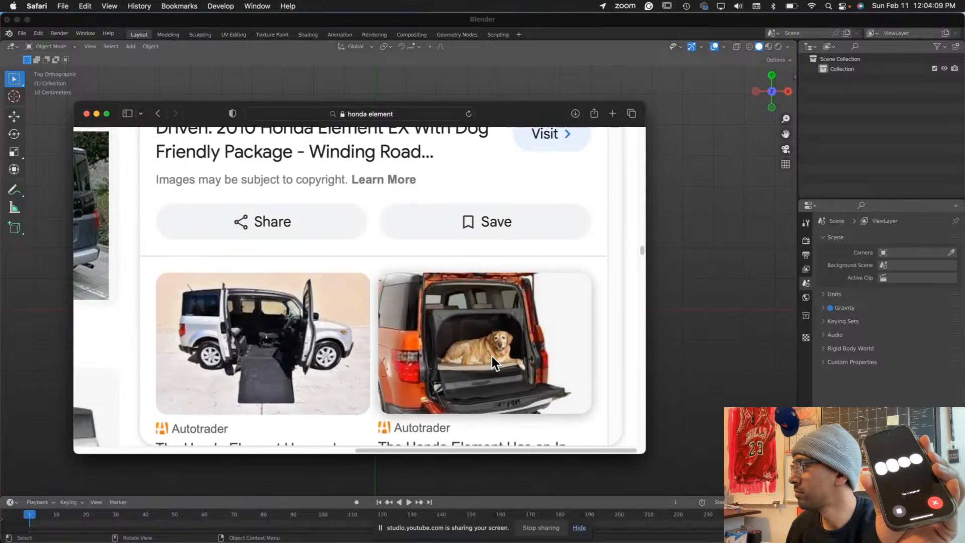
pyautogui.scroll(1, 468, 321)
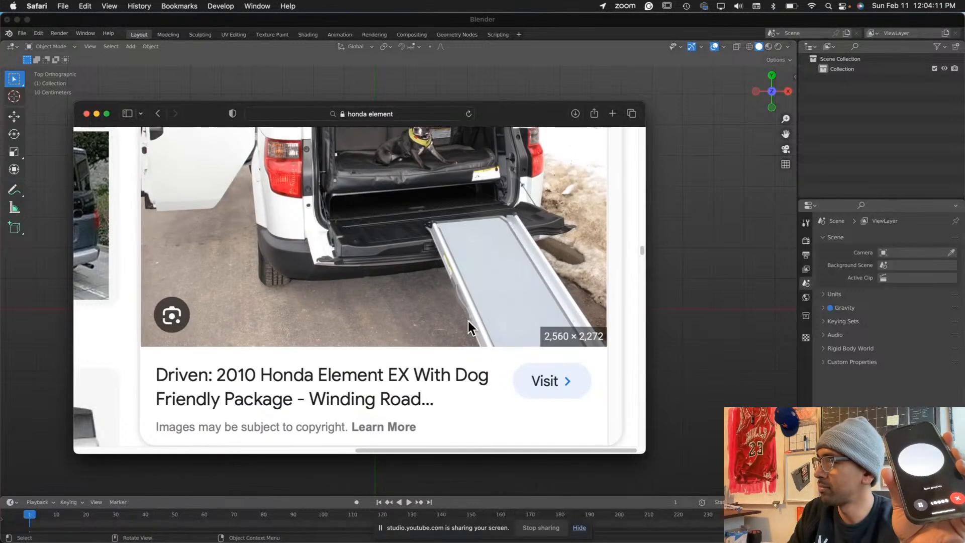
pyautogui.scroll(-1, 468, 322)
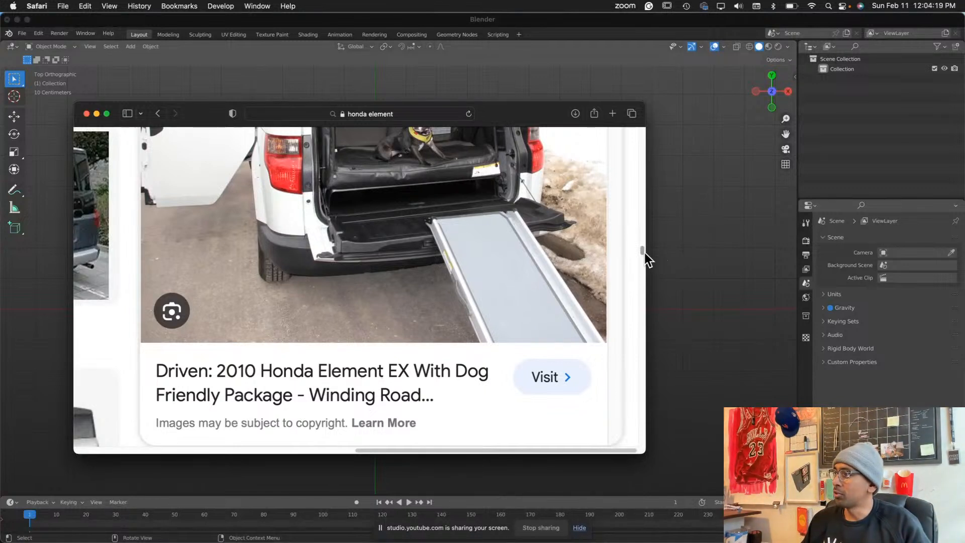
pyautogui.moveTo(644, 253); pyautogui.dragTo(643, 242)
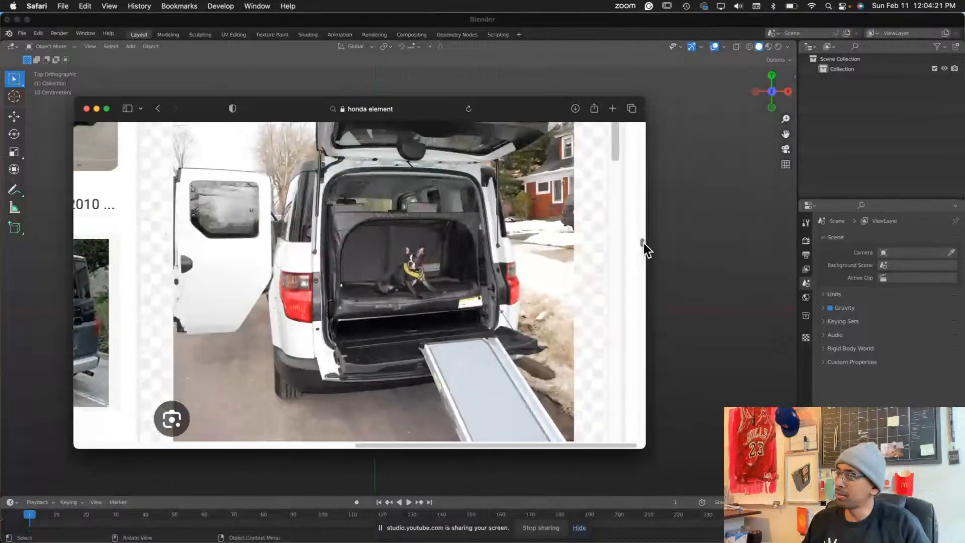
pyautogui.scroll(2, 644, 250)
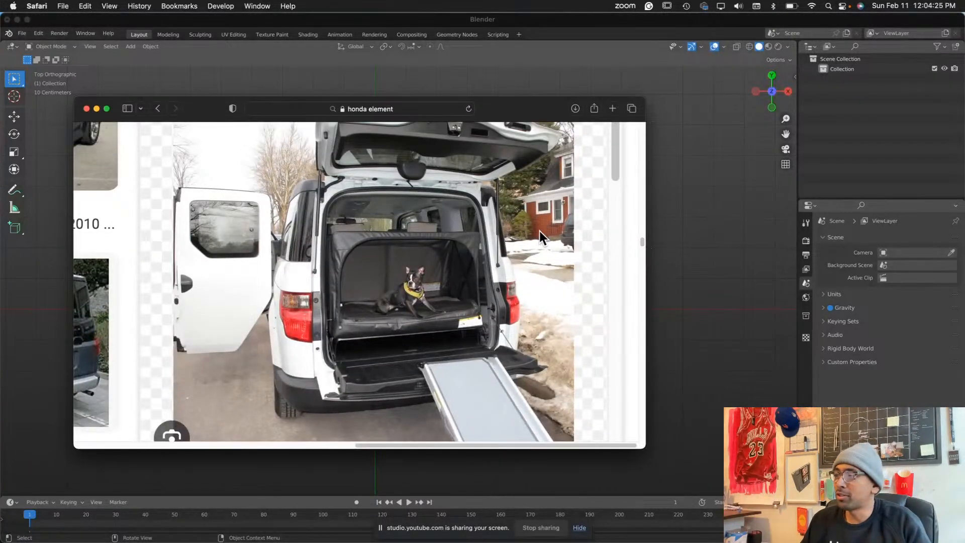
# Open the related honda element mattress photo showing a bed in the open rear of the car
pyautogui.scroll(-10, 388, 285)
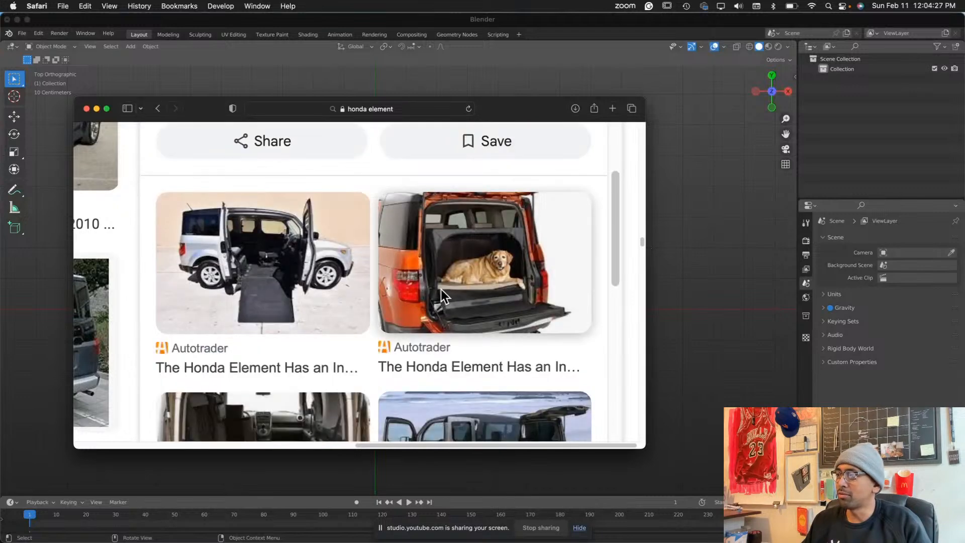
pyautogui.scroll(-5, 442, 289)
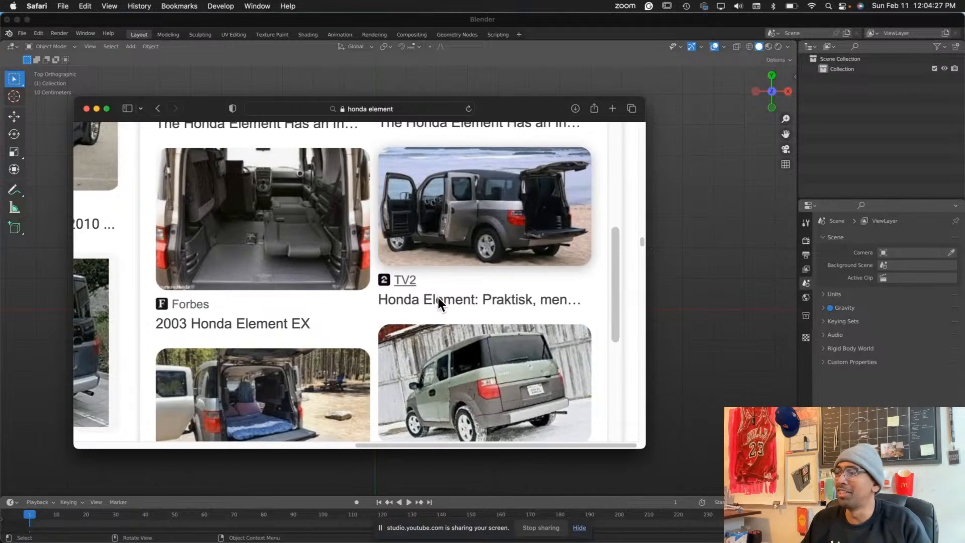
pyautogui.click(288, 371)
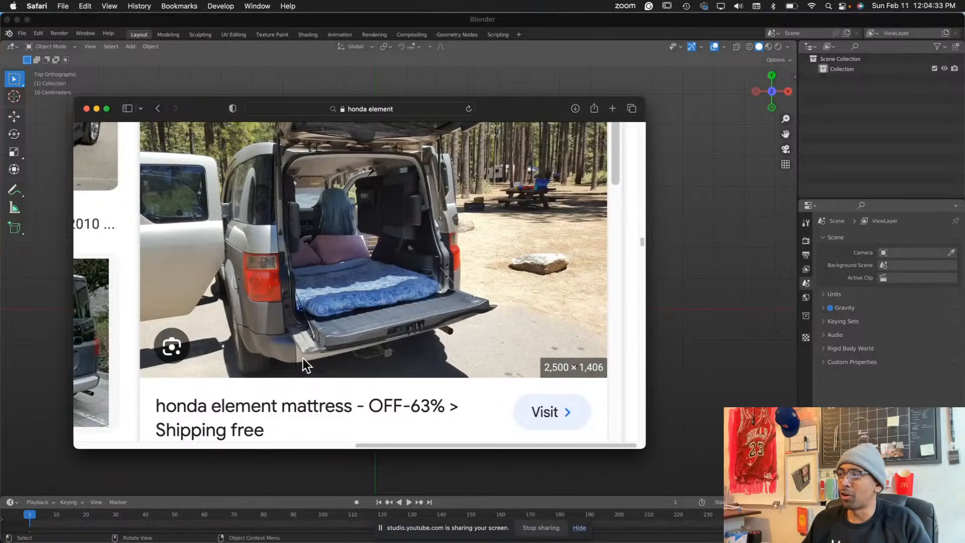
# Examine the bed and open rear in the enlarged honda element mattress photo, restoring the results page to normal size
pyautogui.keyDown('ctrl'); pyautogui.scroll(2, 358, 285); pyautogui.keyUp('ctrl')
pyautogui.scroll(-4, 358, 285)
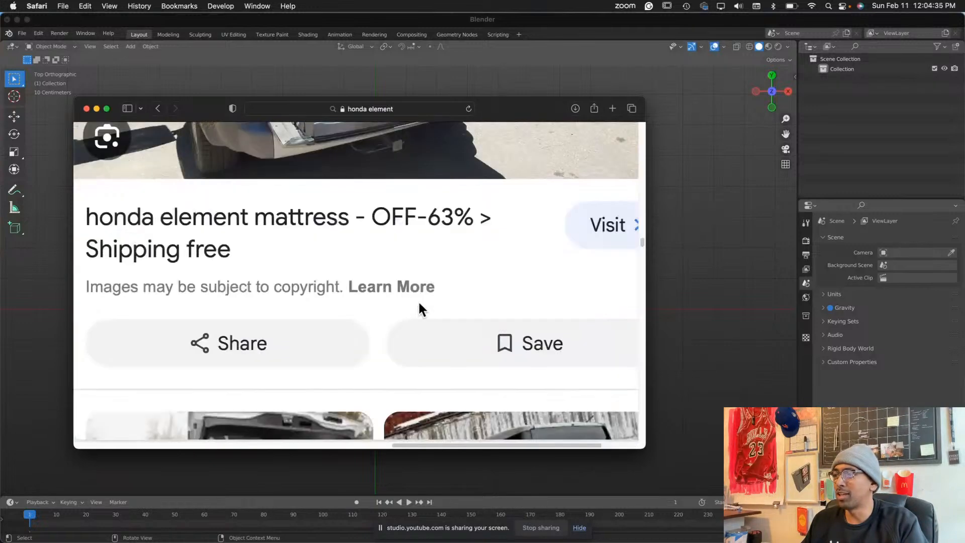
pyautogui.keyDown('ctrl'); pyautogui.scroll(-5, 414, 298); pyautogui.keyUp('ctrl')
pyautogui.keyDown('ctrl'); pyautogui.scroll(-1, 418, 300); pyautogui.keyUp('ctrl')
pyautogui.keyDown('ctrl'); pyautogui.scroll(5, 418, 303); pyautogui.keyUp('ctrl')
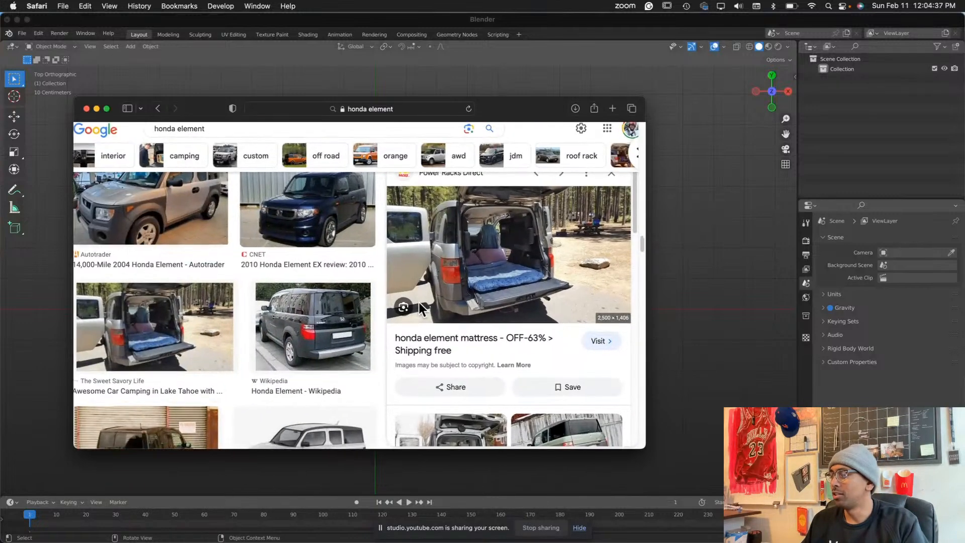
pyautogui.keyDown('ctrl'); pyautogui.scroll(-3, 418, 303); pyautogui.keyUp('ctrl')
pyautogui.keyDown('ctrl'); pyautogui.scroll(-3, 418, 303); pyautogui.keyUp('ctrl')
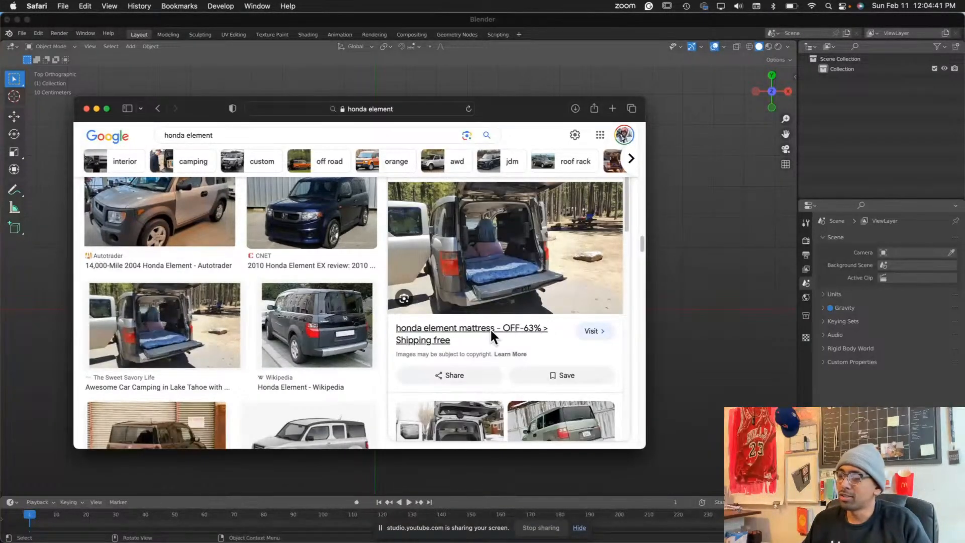
# Open the AUTO BILD Honda Element picture from the related images below the mattress photo
pyautogui.scroll(-3, 498, 330)
pyautogui.scroll(-1, 497, 329)
pyautogui.click(466, 370)
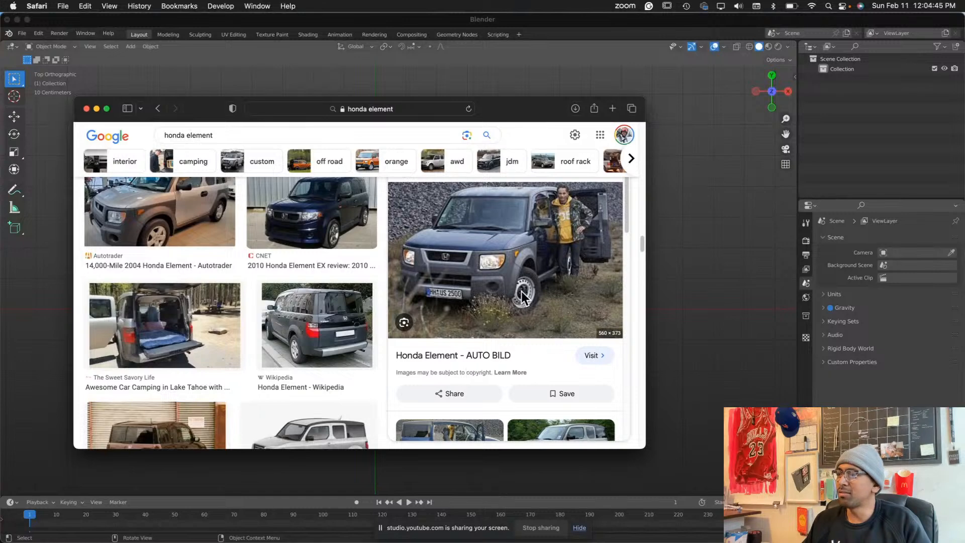
# Browse the related images and open the Kelley Blue Book picture of the red 2006 Honda Element
pyautogui.scroll(-3, 518, 296)
pyautogui.scroll(-5, 518, 296)
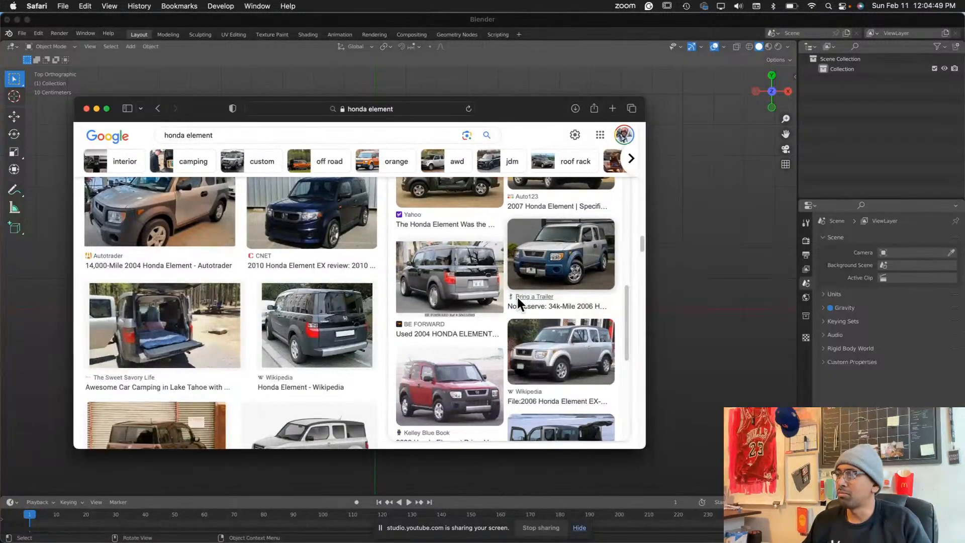
pyautogui.scroll(-2, 517, 297)
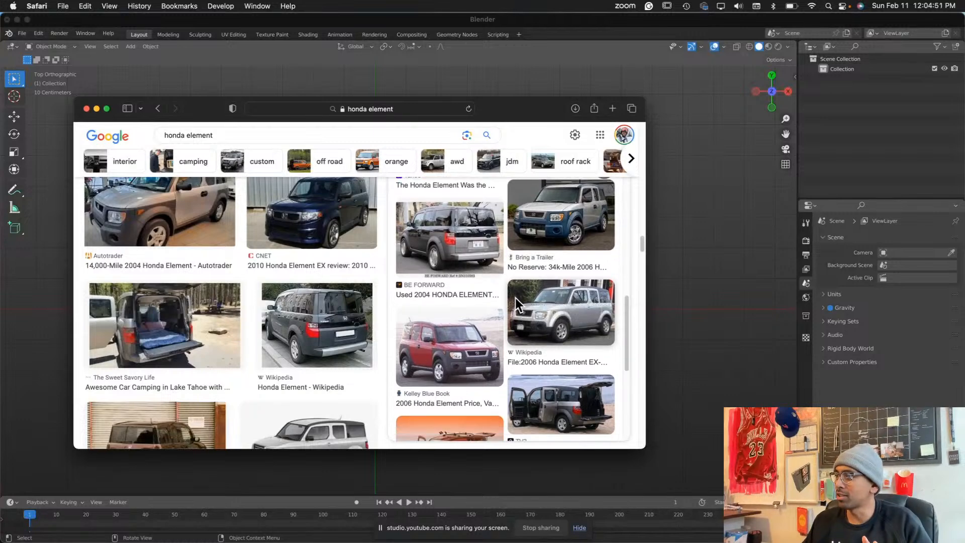
pyautogui.click(454, 336)
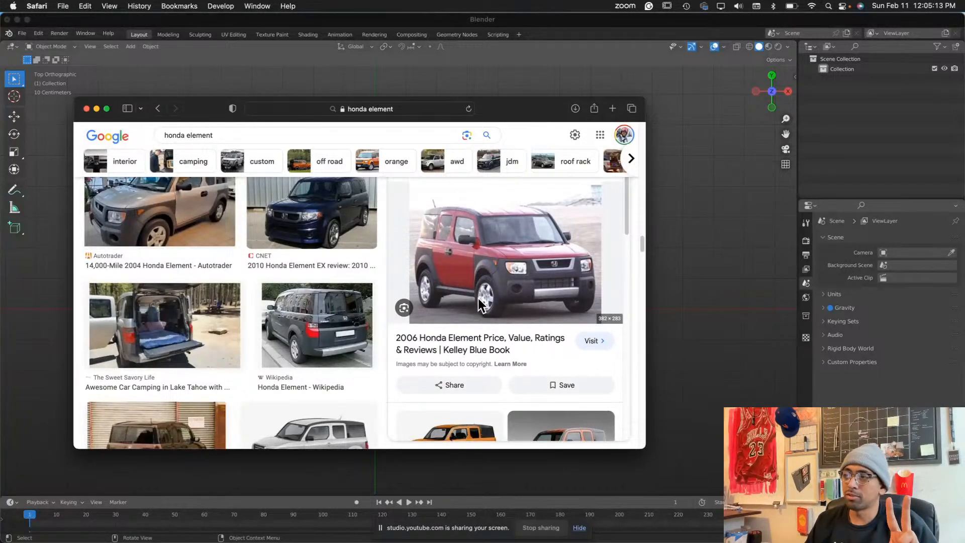
# Open the related Auto123 picture showing the blue 2007 Honda Element from the rear
pyautogui.scroll(-3, 478, 300)
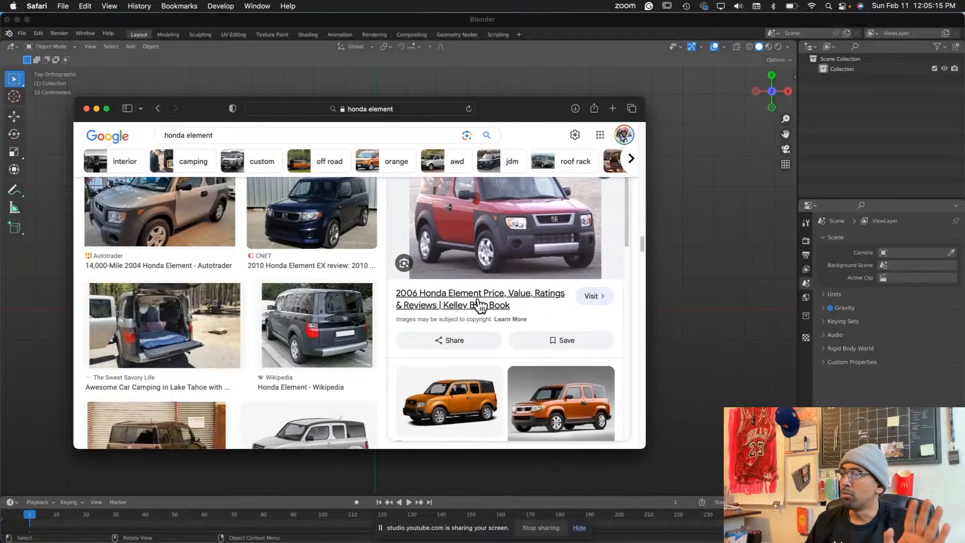
pyautogui.scroll(1, 448, 346)
pyautogui.scroll(-5, 446, 341)
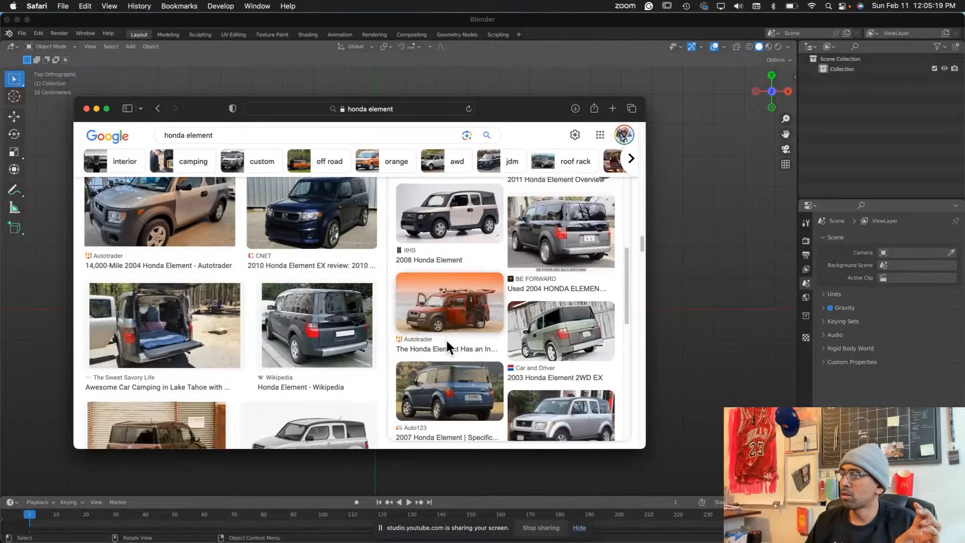
pyautogui.click(454, 384)
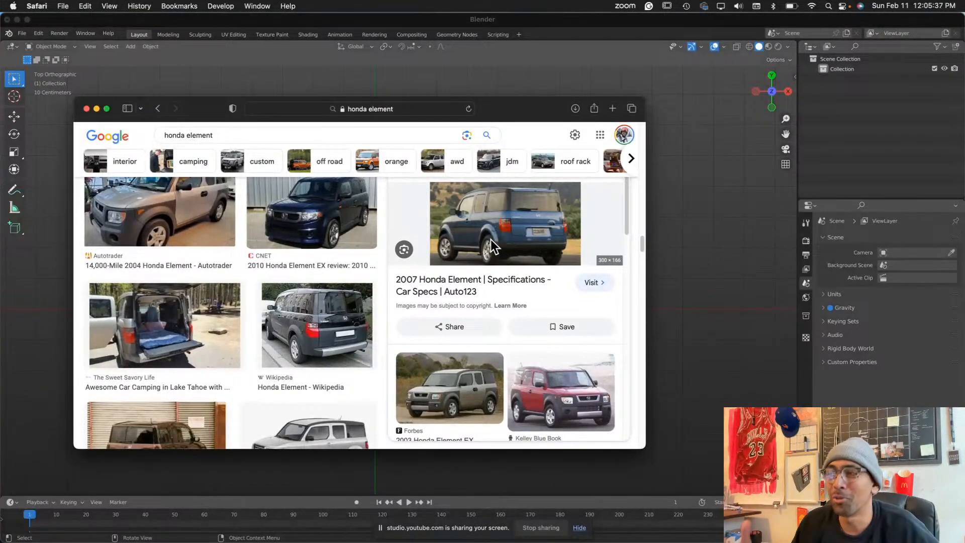
# Leave the browser for Finder and place a new Finder window over the Blender viewport
pyautogui.click(408, 84)
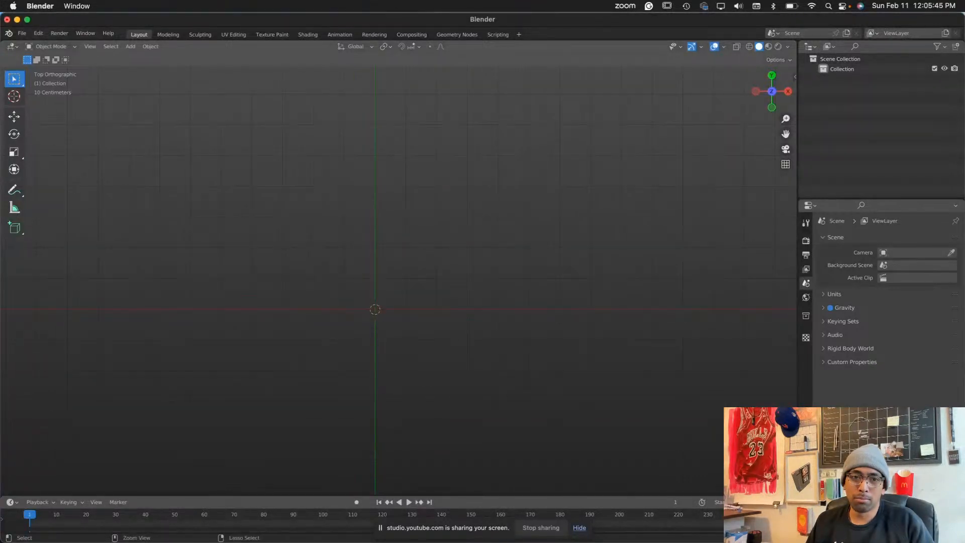
pyautogui.press('super+Tab')
pyautogui.press('super+n')
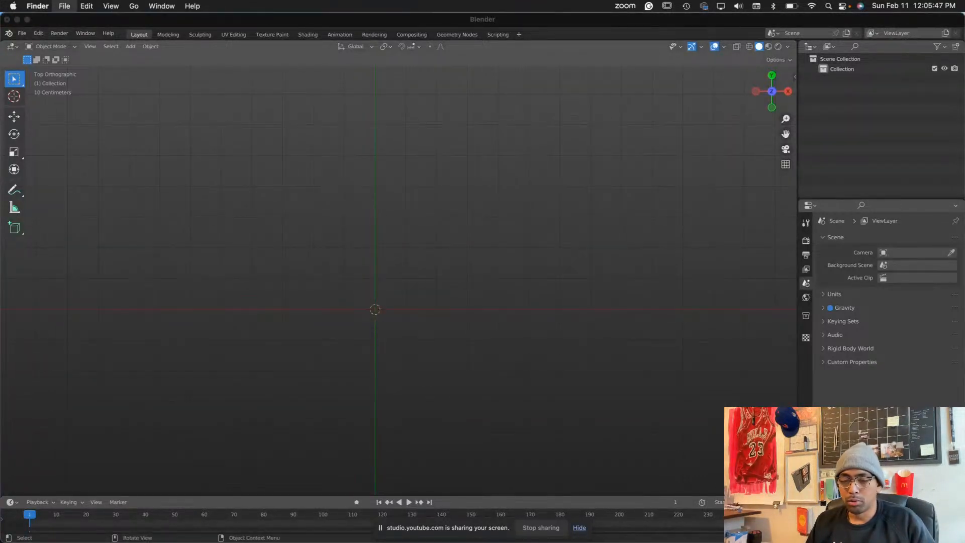
pyautogui.moveTo(356, 229); pyautogui.dragTo(230, 174)
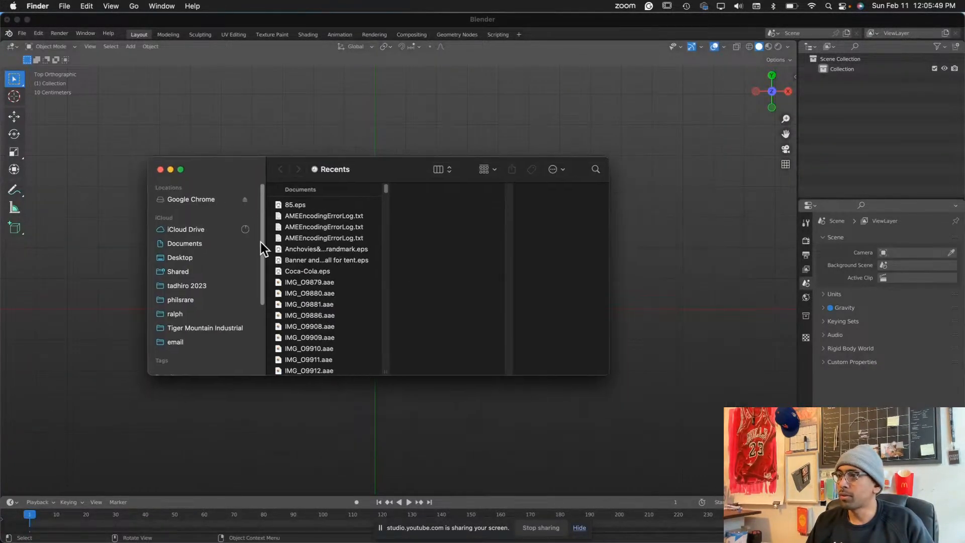
# Look through the Desktop project folders and check the Honda folder in 01 Upcoming Projects
pyautogui.click(232, 257)
pyautogui.click(299, 205)
pyautogui.click(449, 216)
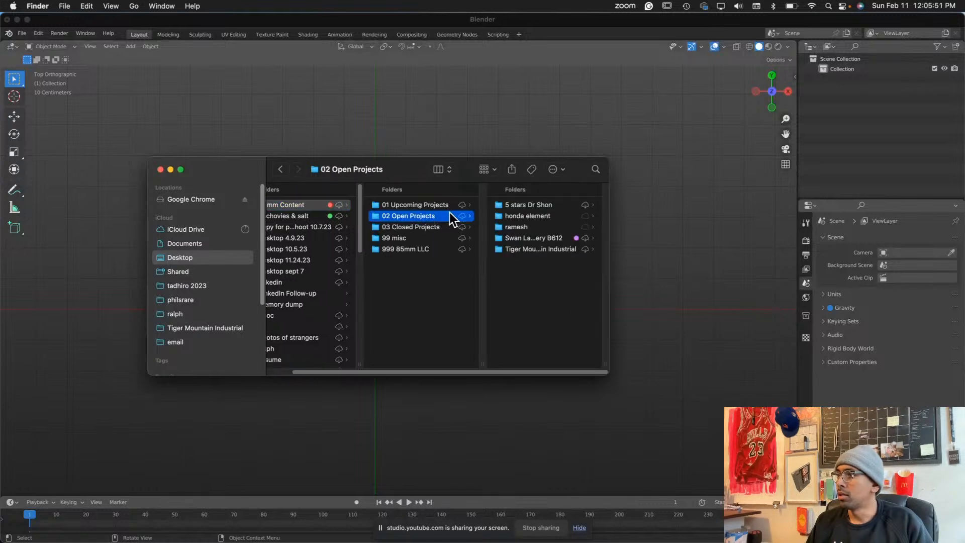
pyautogui.click(403, 204)
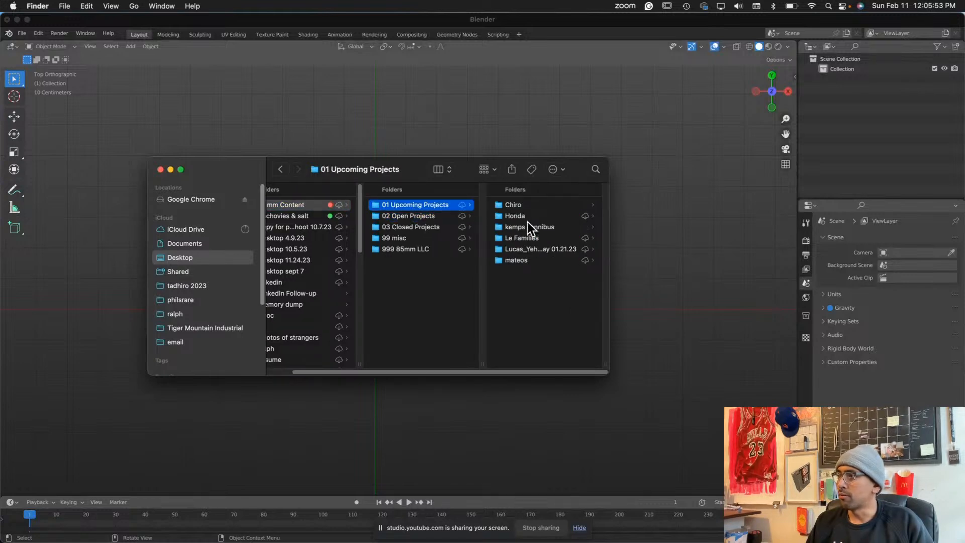
pyautogui.click(525, 227)
pyautogui.press('Up')
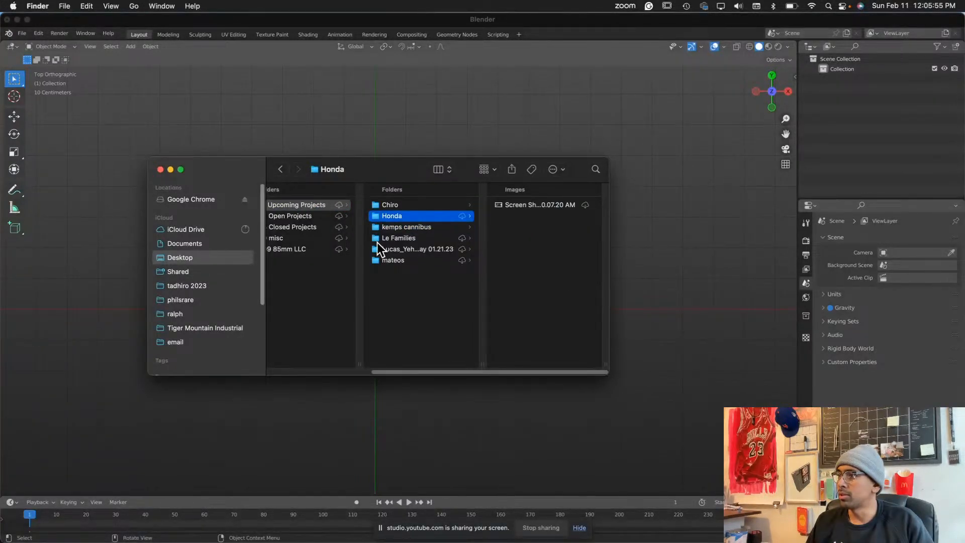
# From the Desktop, go to 02 Open Projects and open the blueprints folder inside honda element
pyautogui.click(181, 257)
pyautogui.click(326, 206)
pyautogui.click(432, 216)
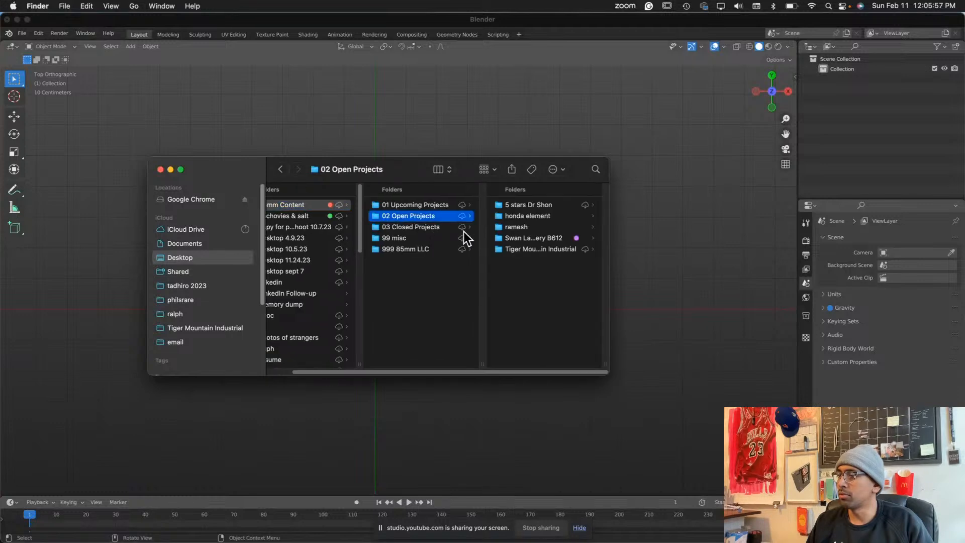
pyautogui.click(513, 226)
pyautogui.click(424, 215)
pyautogui.click(517, 206)
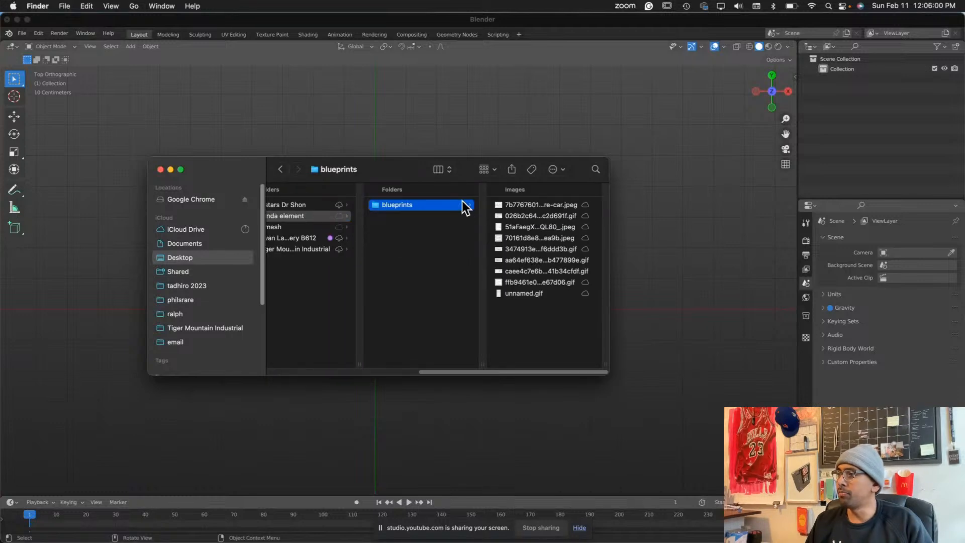
# Preview the blueprint images one after another, from the dimensioned side, front and top views through the body part diagrams to unnamed.gif
pyautogui.click(533, 206)
pyautogui.press('Down')
pyautogui.press('space')
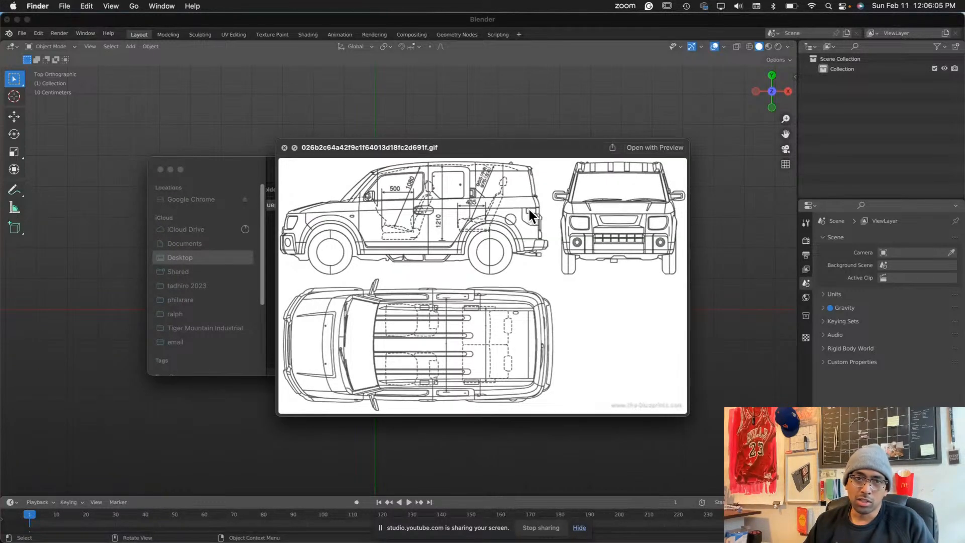
pyautogui.press('Down')
pyautogui.press('Down')
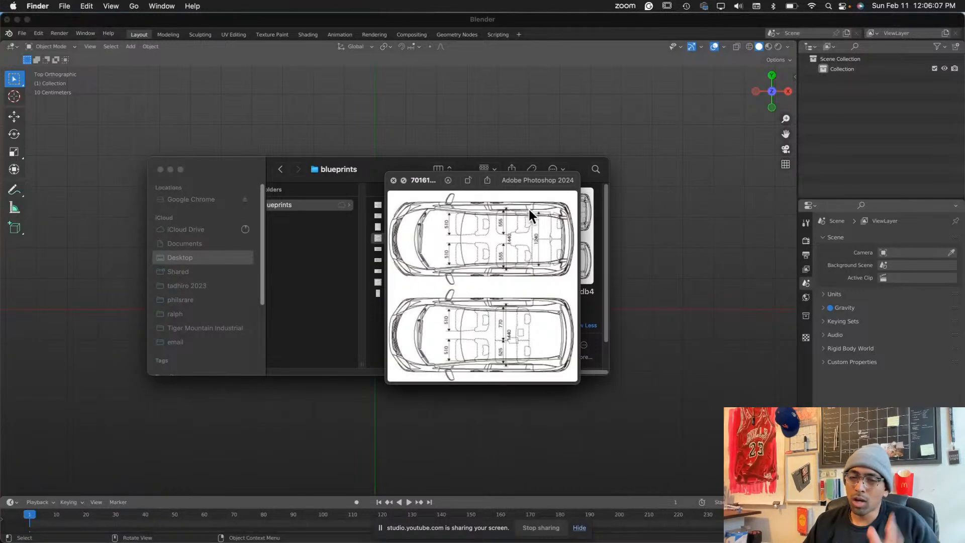
pyautogui.press('Down')
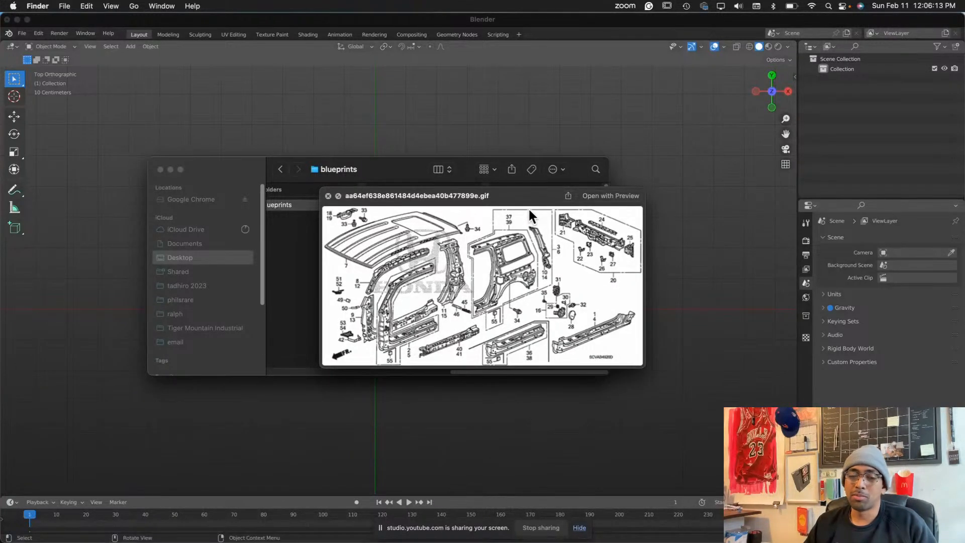
pyautogui.press('Down')
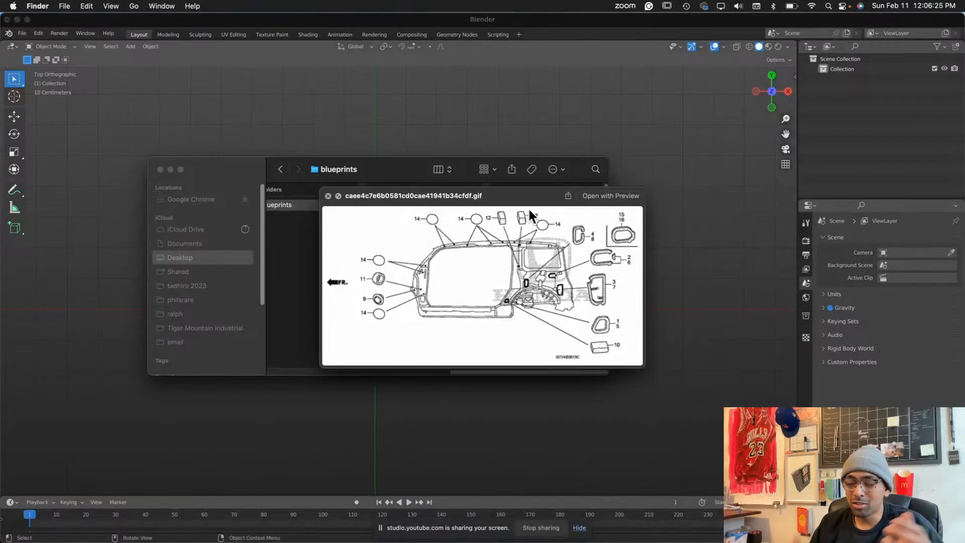
pyautogui.press('Down')
pyautogui.press('Down')
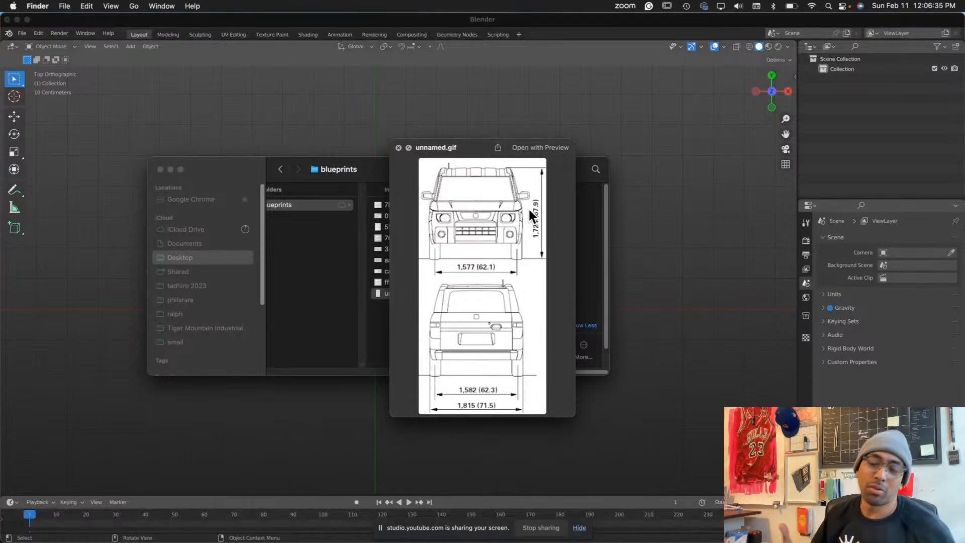
# Arrange the unnamed.gif preview and the blueprints folder window side by side
pyautogui.moveTo(475, 152); pyautogui.dragTo(185, 115)
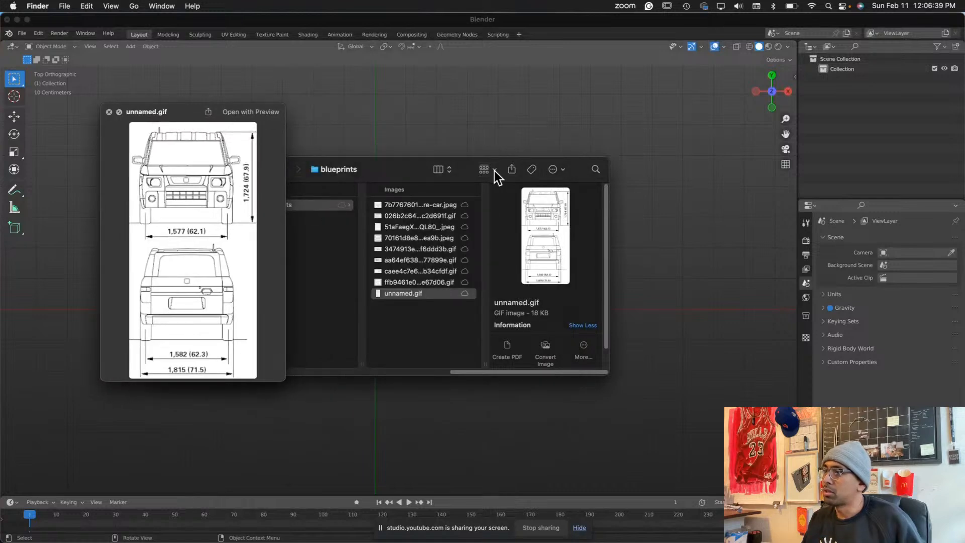
pyautogui.moveTo(418, 165); pyautogui.dragTo(562, 163)
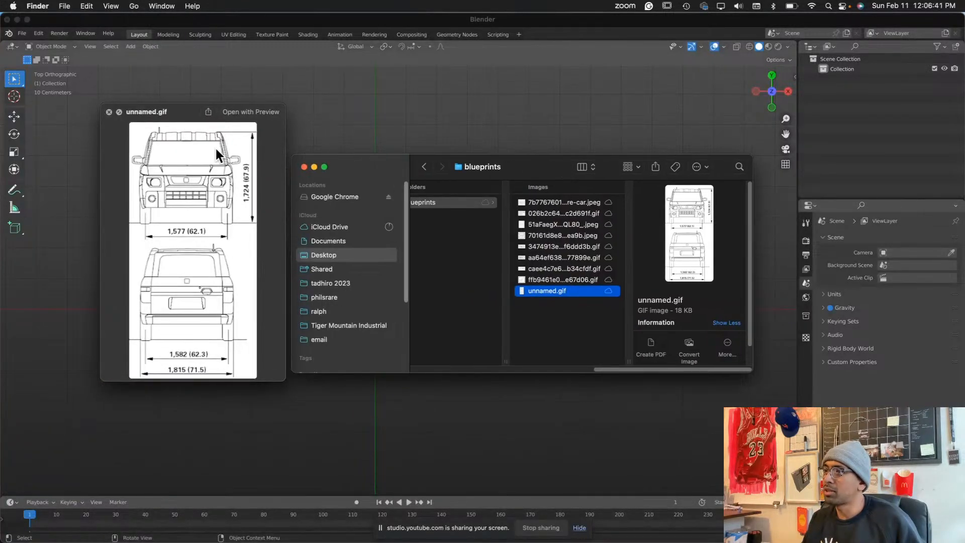
pyautogui.click(202, 167)
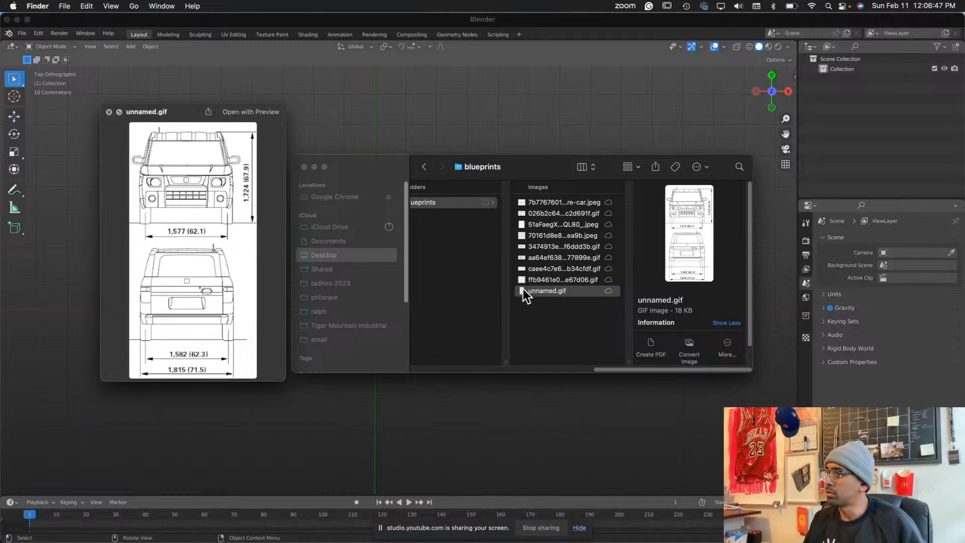
# Compare previews of the first three blueprint images and settle on 026b2c64a42f9c1f64013d18fc2d691f.gif with the side, front and top views
pyautogui.click(524, 201)
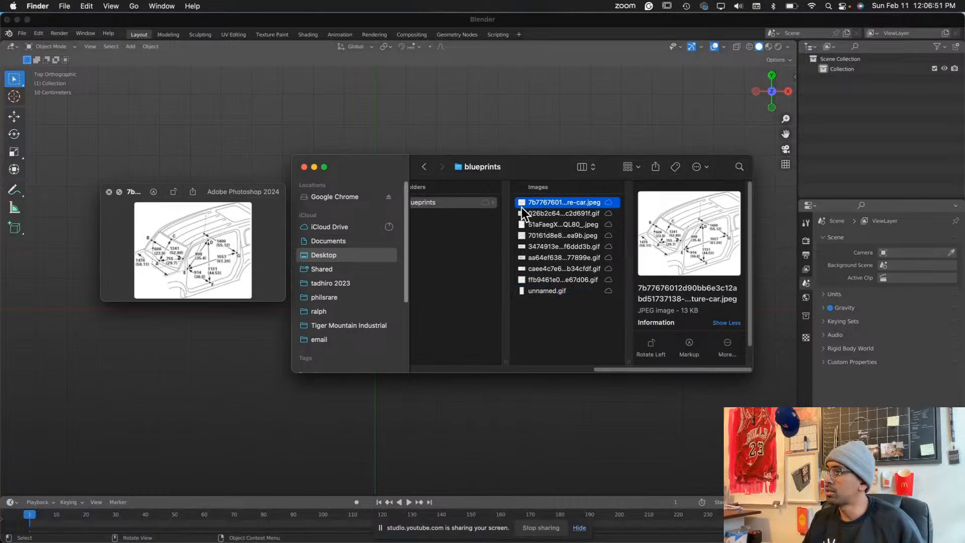
pyautogui.press('Down')
pyautogui.press('Down')
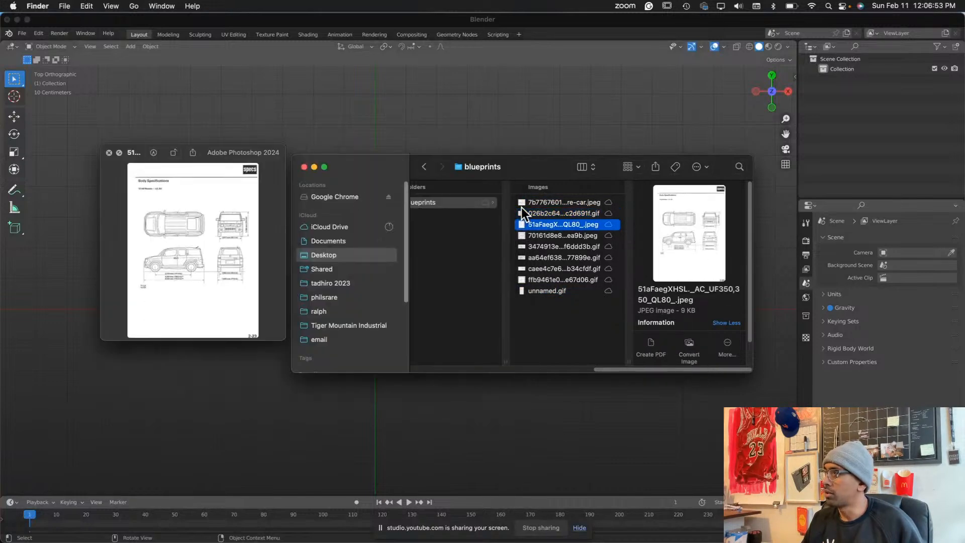
pyautogui.press('Up')
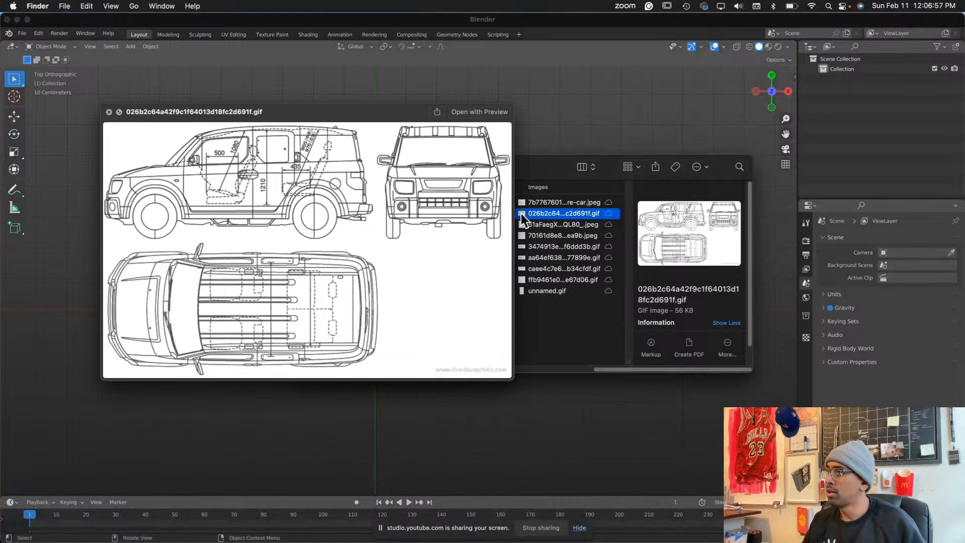
# Close the blueprint preview after checking the Blender viewport, and reposition the blueprints folder window over it
pyautogui.moveTo(520, 216); pyautogui.dragTo(528, 131)
pyautogui.click(527, 131)
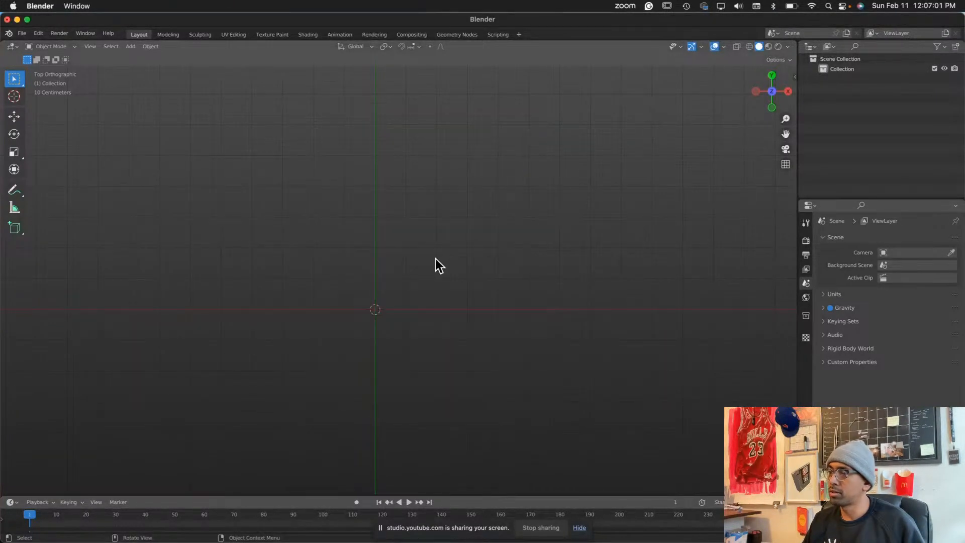
pyautogui.press('super+Tab')
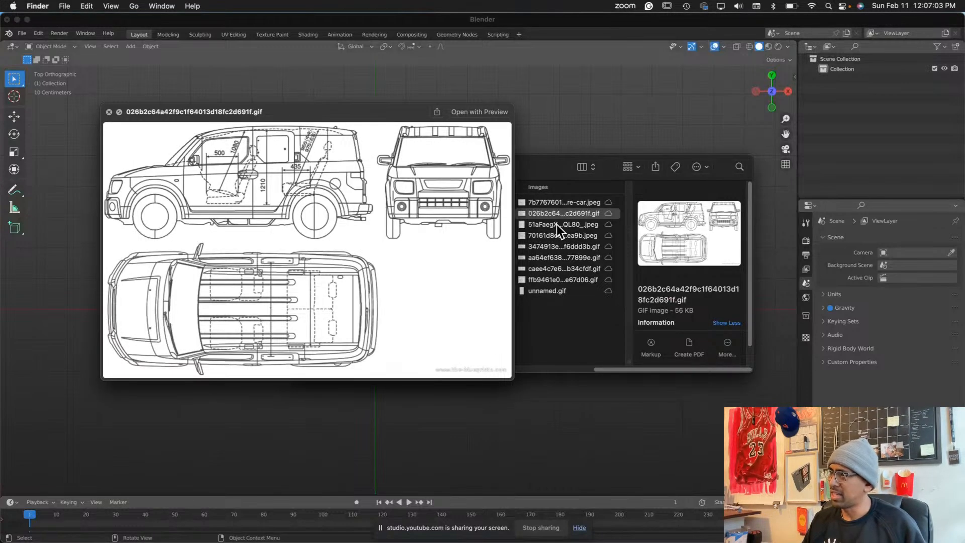
pyautogui.press('space')
pyautogui.moveTo(538, 164); pyautogui.dragTo(483, 206)
pyautogui.moveTo(301, 199); pyautogui.dragTo(316, 197)
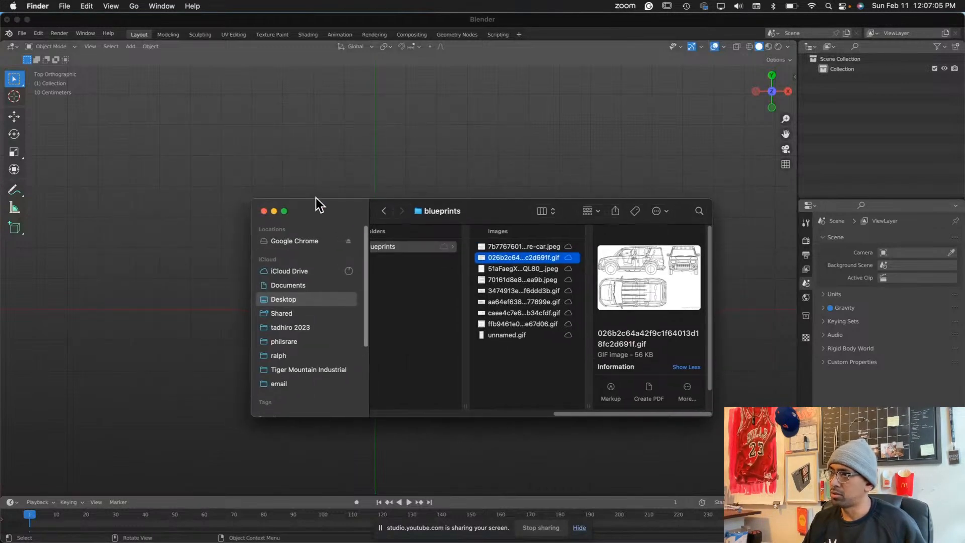
pyautogui.click(314, 178)
pyautogui.hotkey('shift', 'a')
pyautogui.moveTo(315, 179)
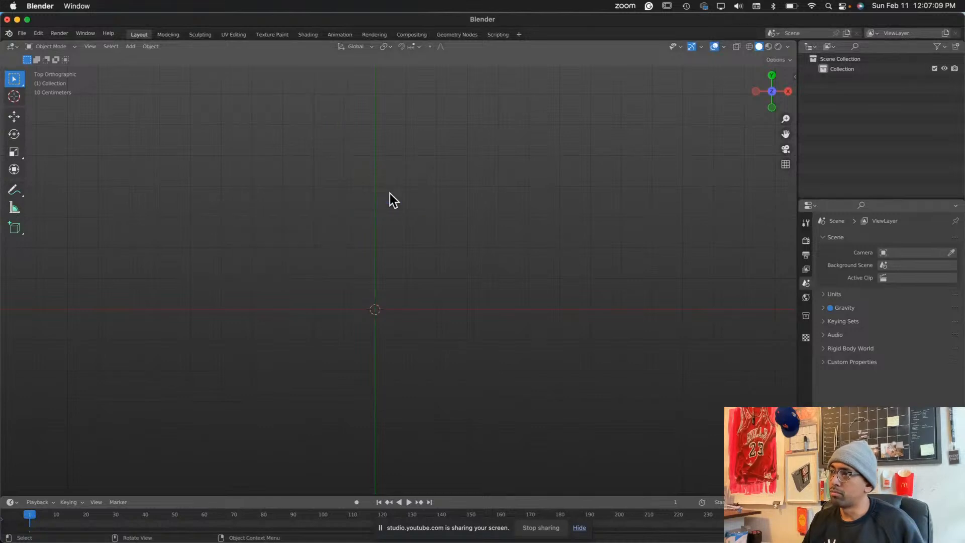
pyautogui.click(390, 198)
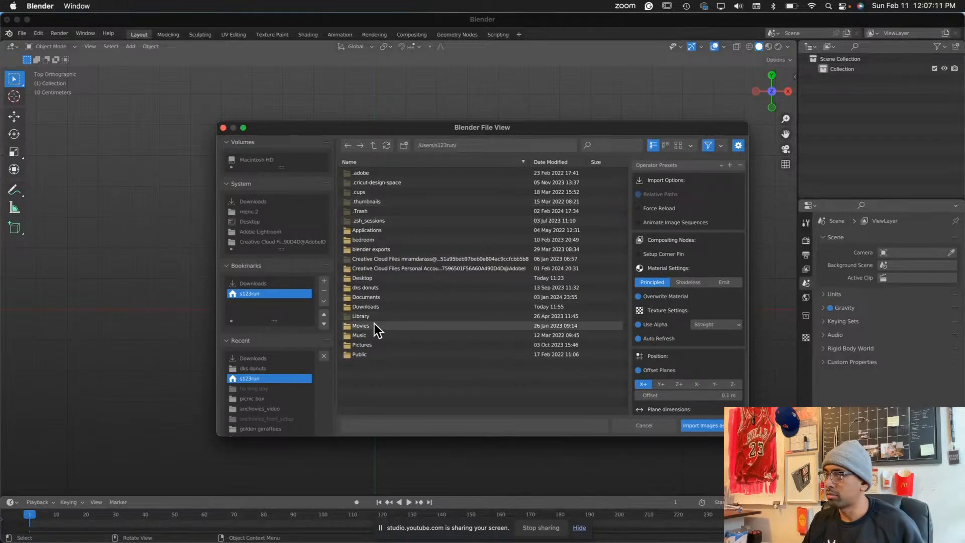
pyautogui.press('Escape')
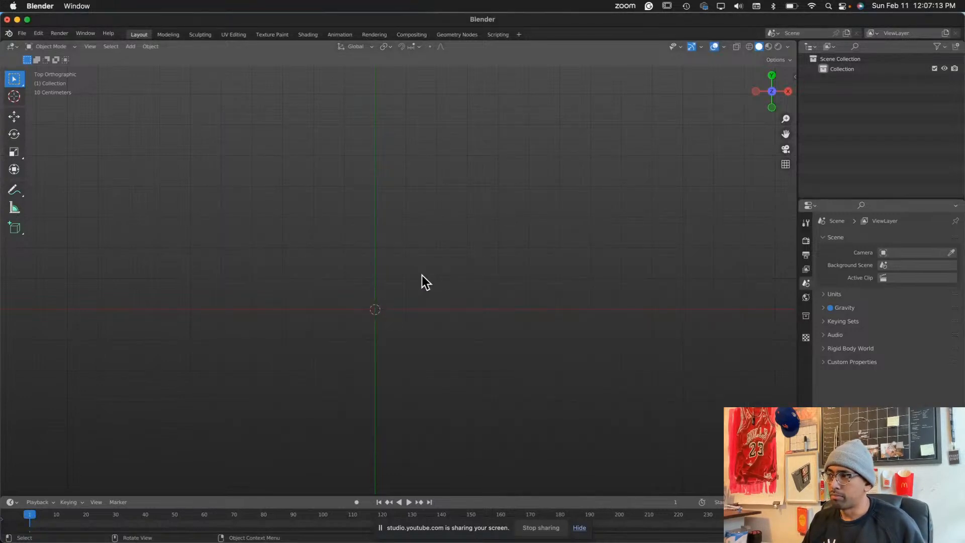
# Start a new General file from the splash screen without saving the changes to the current file
pyautogui.moveTo(409, 284); pyautogui.dragTo(446, 236, button='middle')
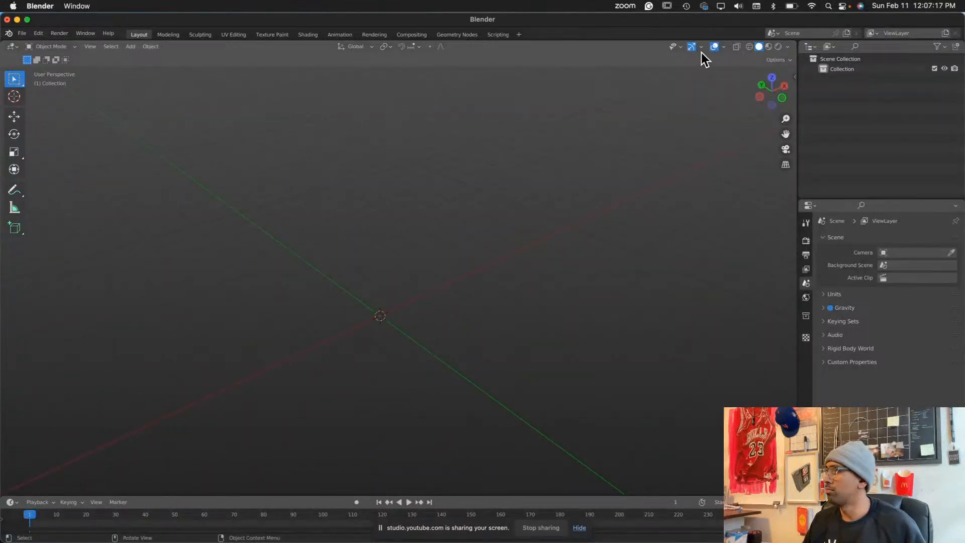
pyautogui.click(13, 34)
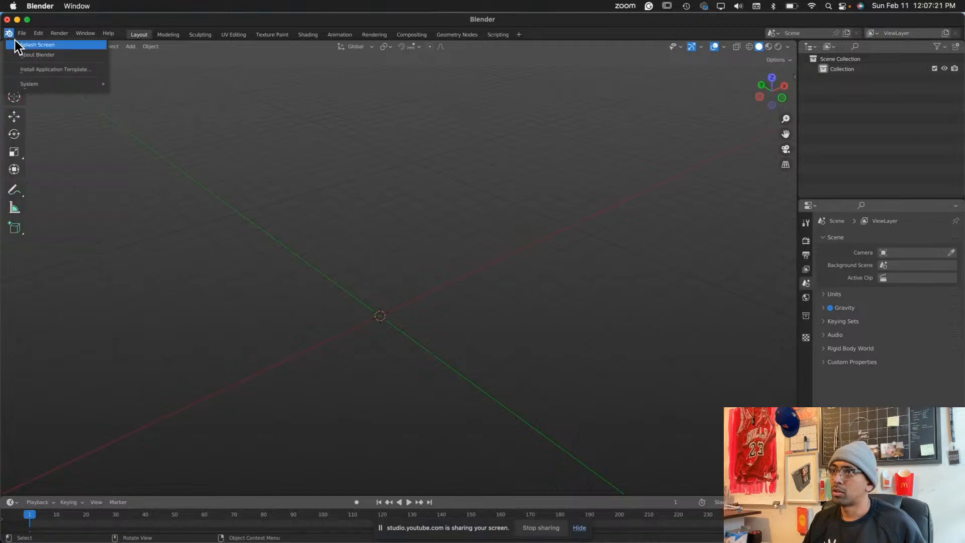
pyautogui.click(23, 44)
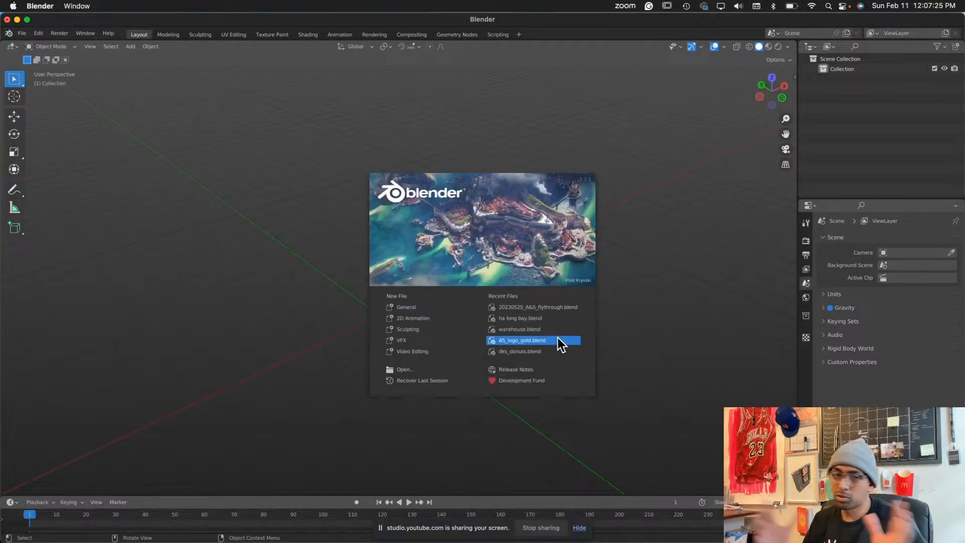
pyautogui.click(403, 304)
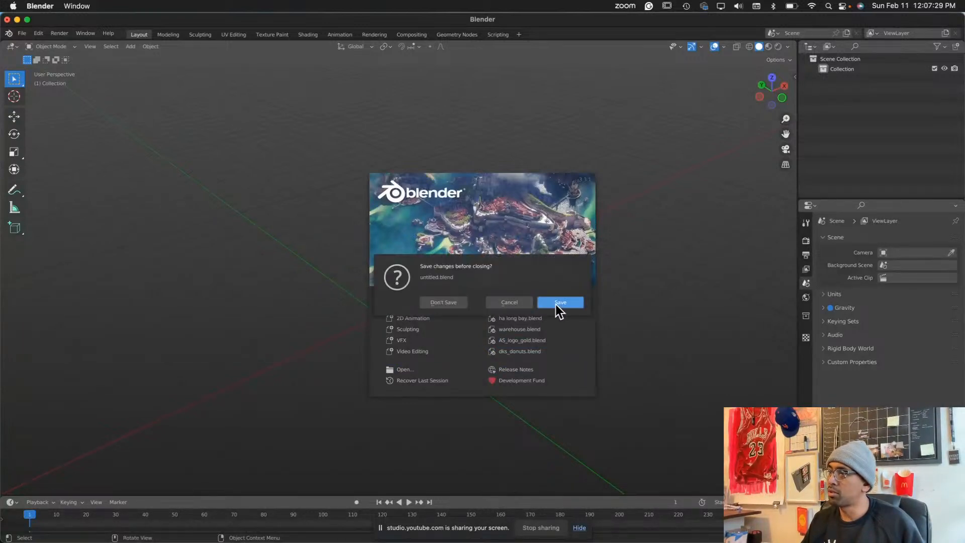
pyautogui.click(444, 302)
pyautogui.moveTo(400, 281); pyautogui.dragTo(411, 279, button='middle')
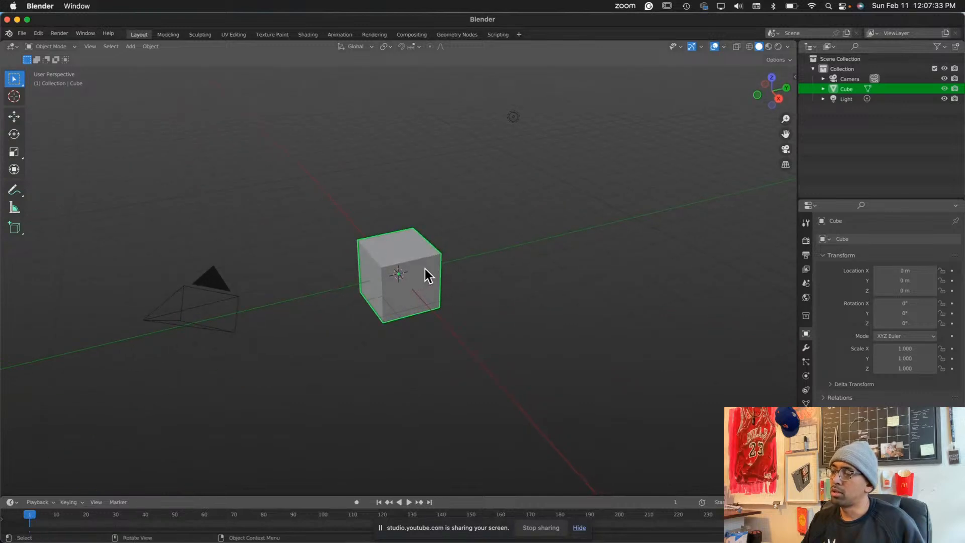
# Raise the default cube along Z to about 1.76 m, scaling it to about 5.3 along X and about 1.57 along Z
pyautogui.press('g')
pyautogui.press('z')
pyautogui.click(434, 218)
pyautogui.press('s')
pyautogui.press('x')
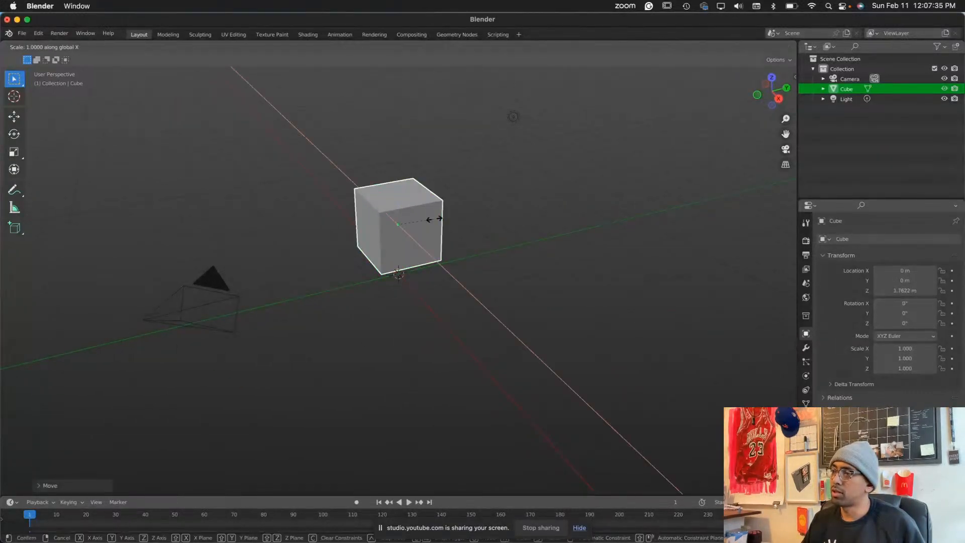
pyautogui.click(592, 243)
pyautogui.press('s')
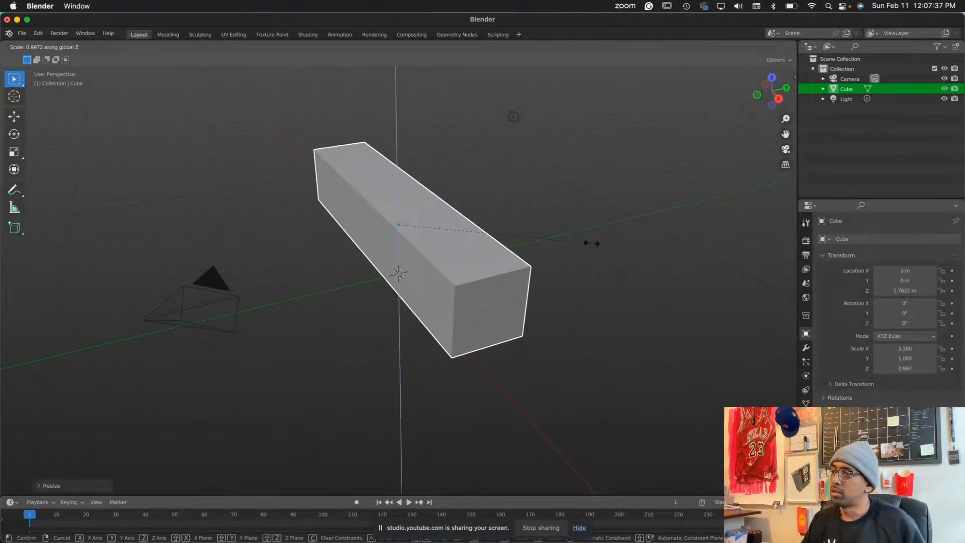
pyautogui.press('z')
pyautogui.click(696, 168)
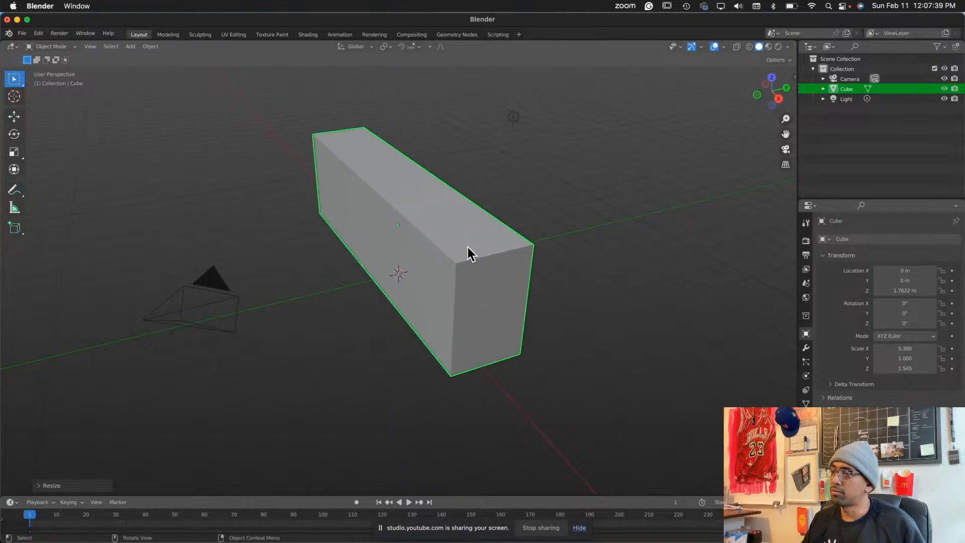
pyautogui.press('r')
pyautogui.press('Escape')
pyautogui.moveTo(518, 284); pyautogui.dragTo(378, 279, button='middle')
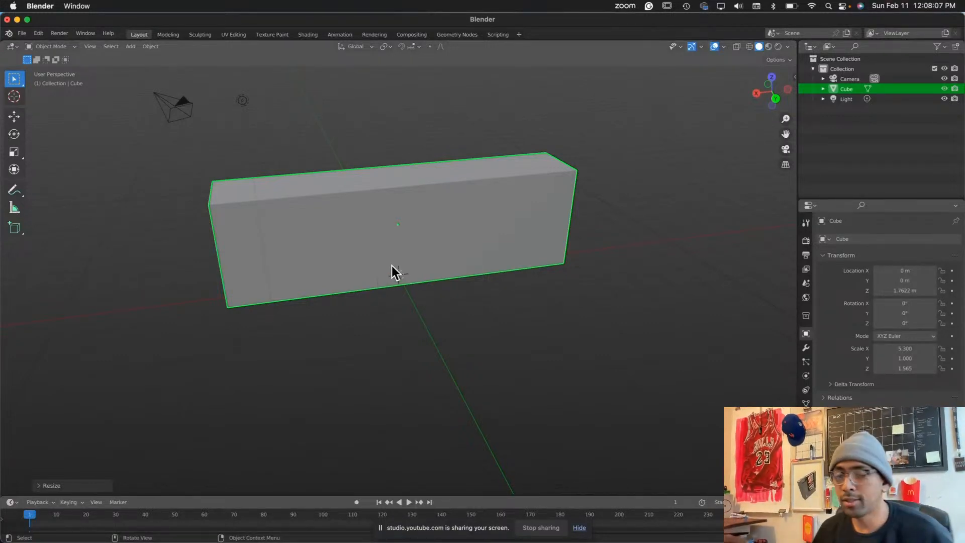
pyautogui.moveTo(495, 266)
pyautogui.mouseDown(button='middle')
pyautogui.moveTo(495, 295)
pyautogui.moveTo(618, 262)
pyautogui.moveTo(532, 297)
pyautogui.moveTo(485, 268)
pyautogui.mouseUp(button='middle')
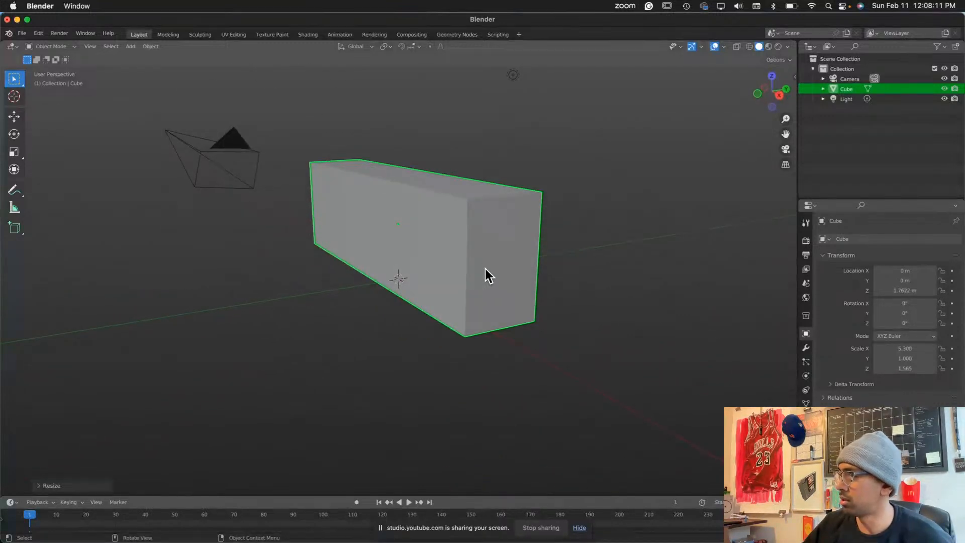
pyautogui.press('z')
pyautogui.click(515, 268)
pyautogui.hotkey('shift', 'space')
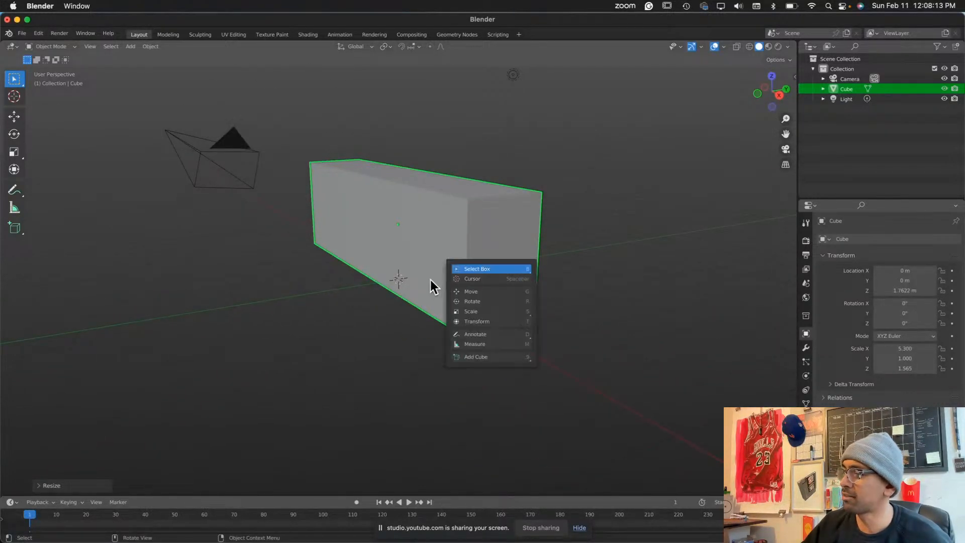
# Try to delete the stretched box
pyautogui.click(597, 221)
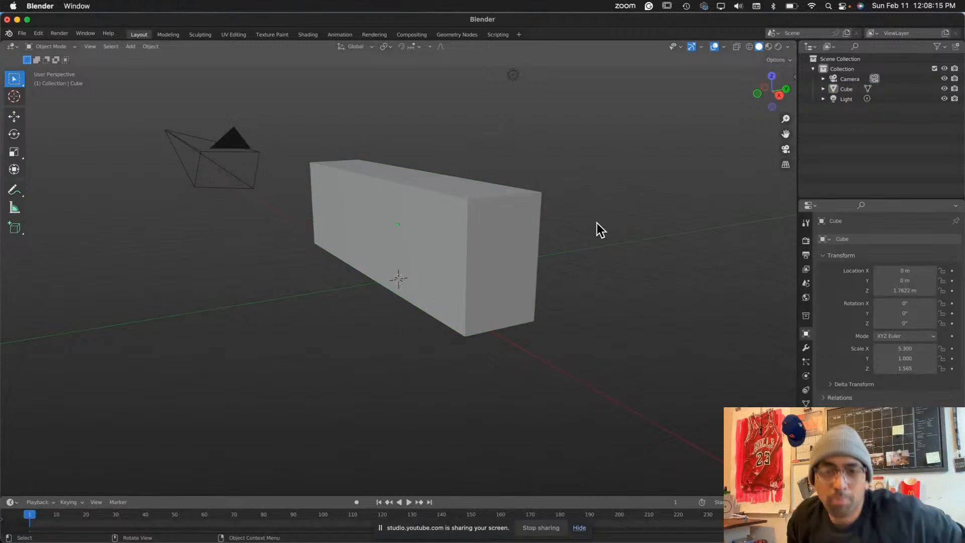
pyautogui.press('x')
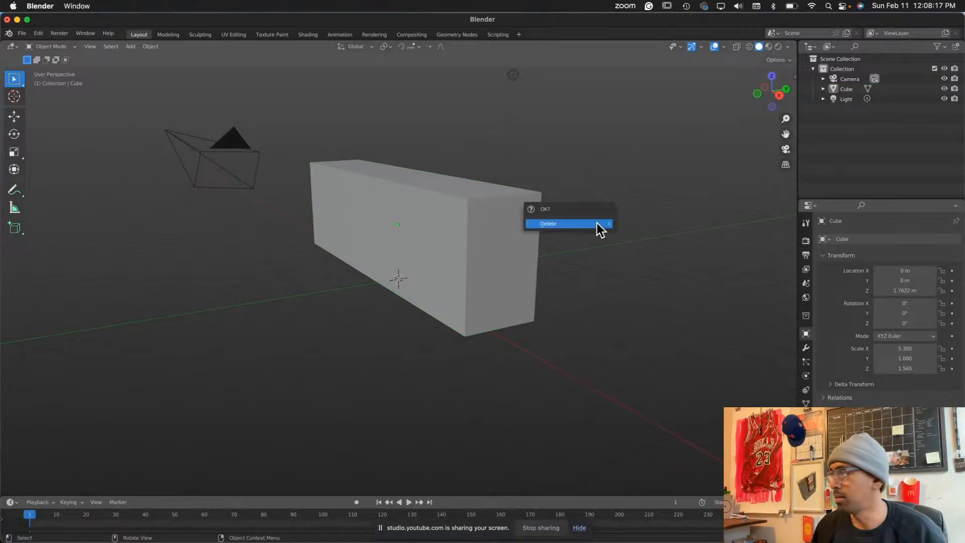
pyautogui.click(551, 221)
pyautogui.press('x')
pyautogui.click(527, 256)
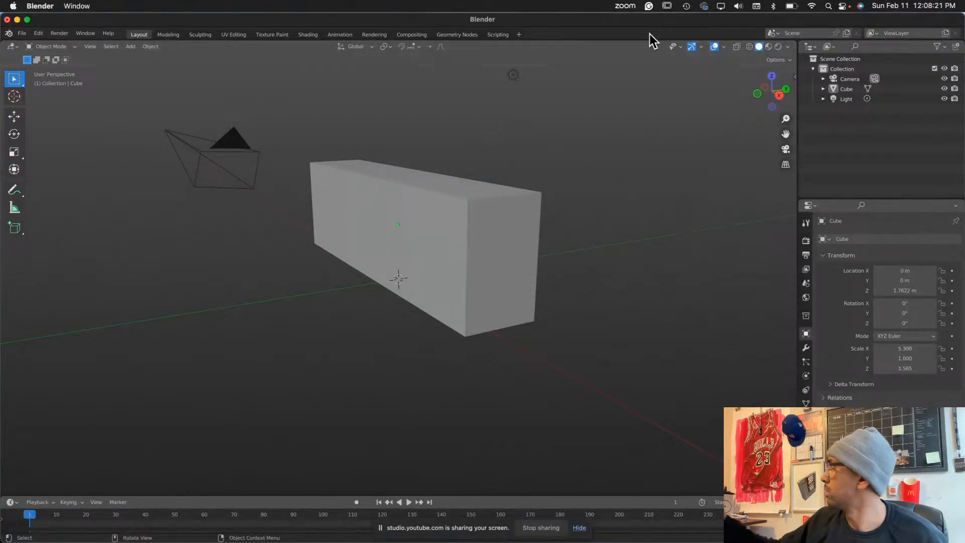
# Tile the browser with the Honda Element image results beside Blender and narrow the browser to about a third of the screen
pyautogui.moveTo(56, 23); pyautogui.dragTo(412, 143)
pyautogui.click(204, 109)
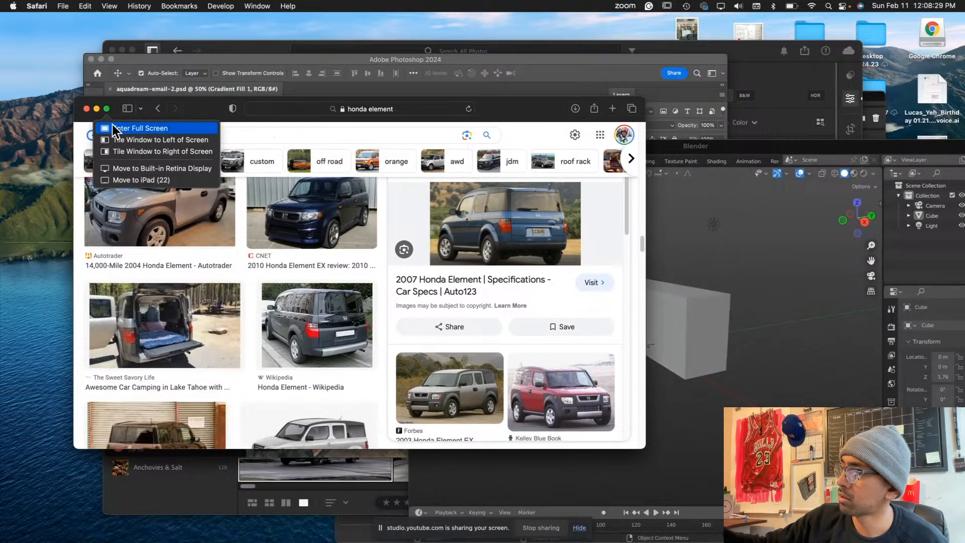
pyautogui.click(124, 141)
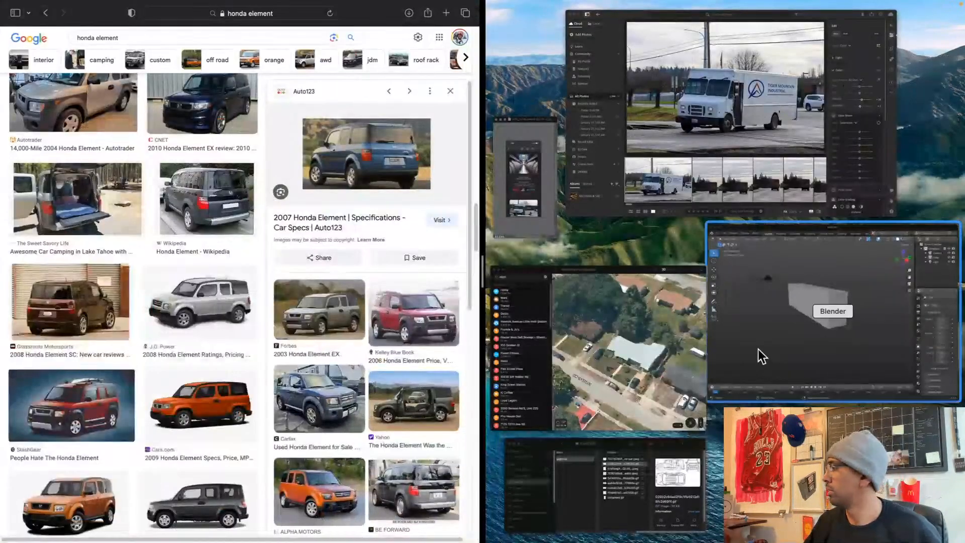
pyautogui.click(788, 354)
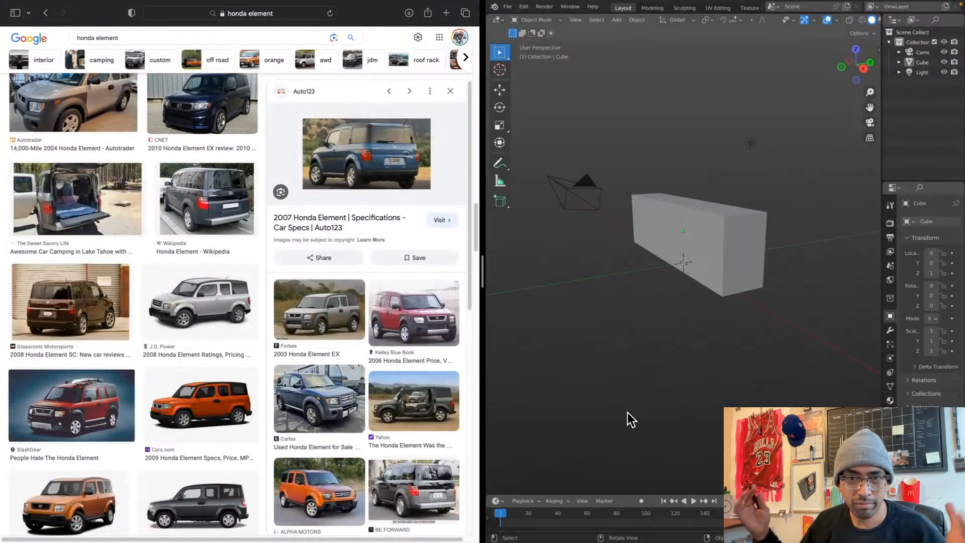
pyautogui.moveTo(481, 275); pyautogui.dragTo(299, 282)
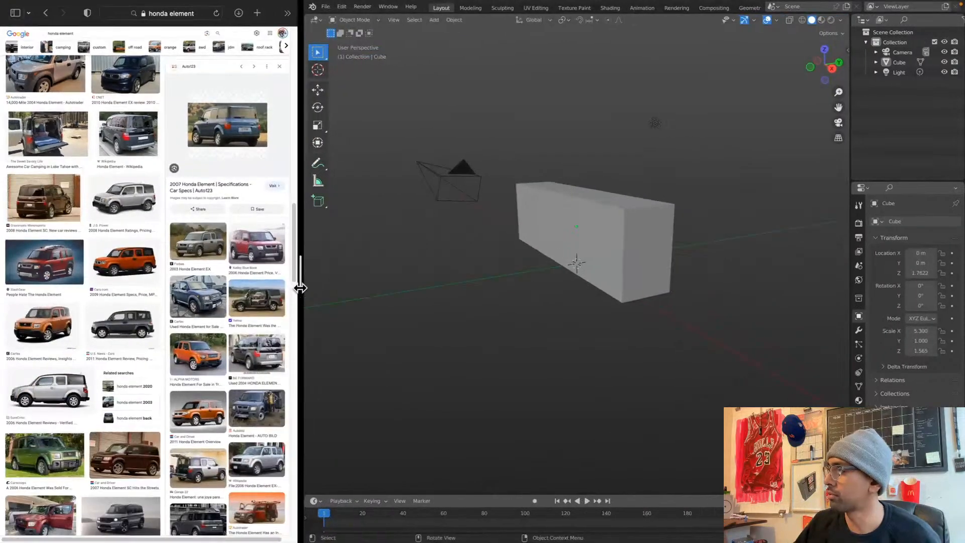
# Select the stretched box and delete it from the scene
pyautogui.click(609, 294)
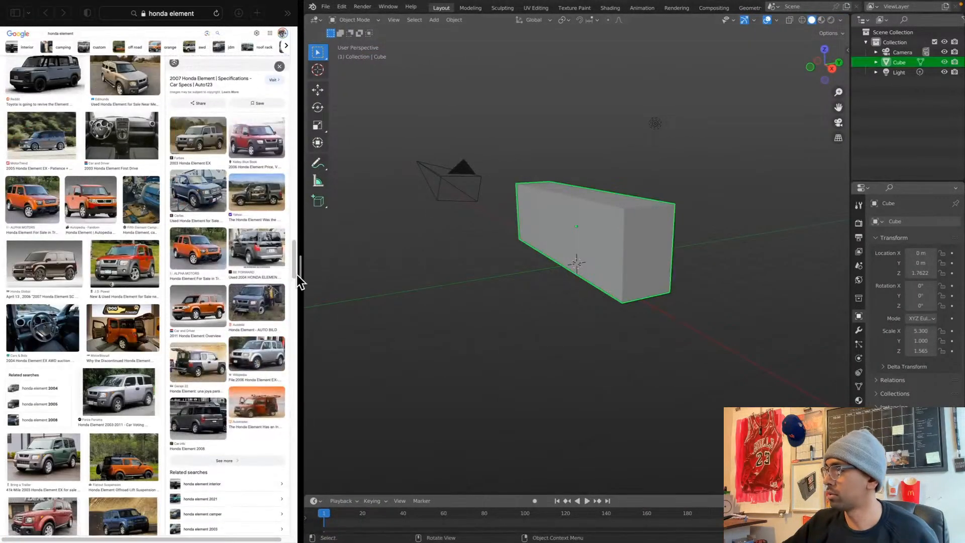
pyautogui.click(557, 294)
pyautogui.moveTo(556, 293); pyautogui.dragTo(433, 327, button='middle')
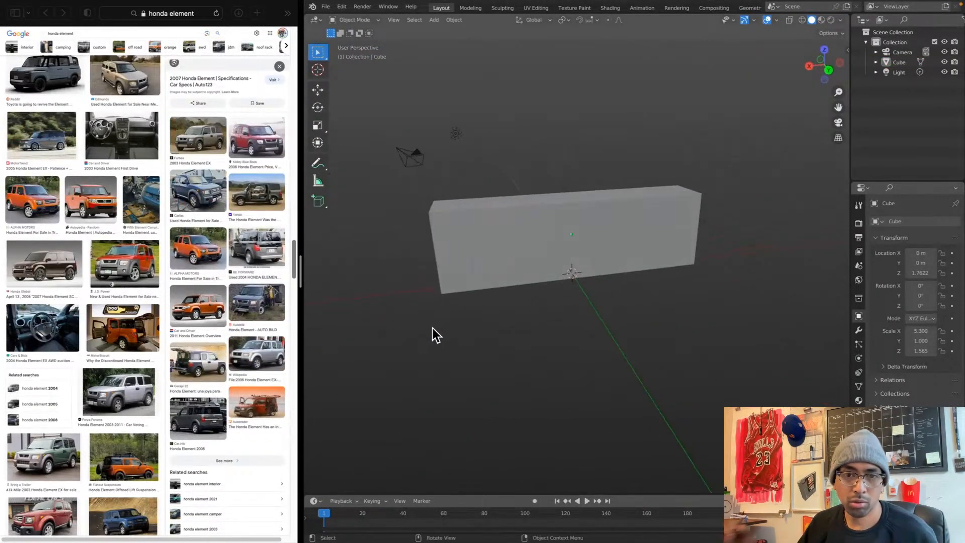
pyautogui.click(600, 246)
pyautogui.press('x')
pyautogui.press('Escape')
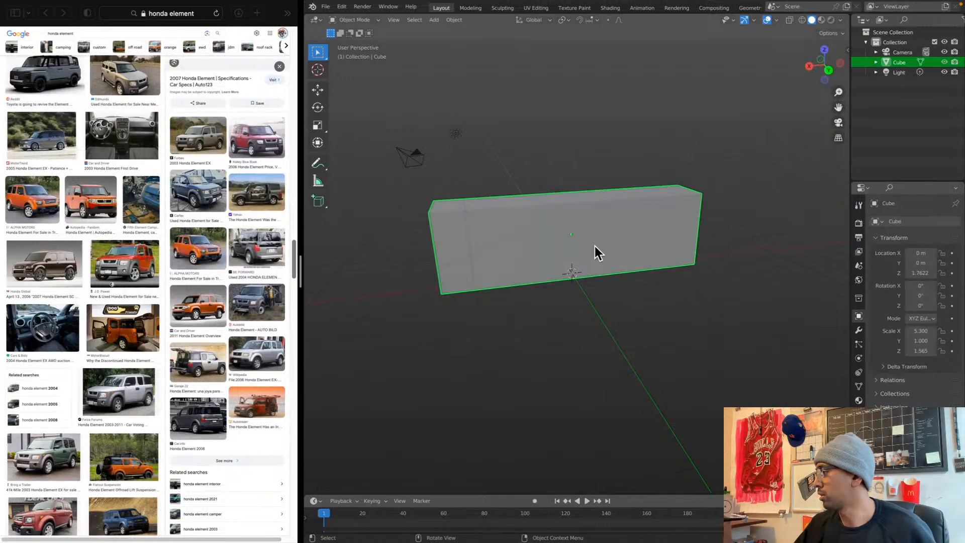
pyautogui.press('x')
pyautogui.click(605, 246)
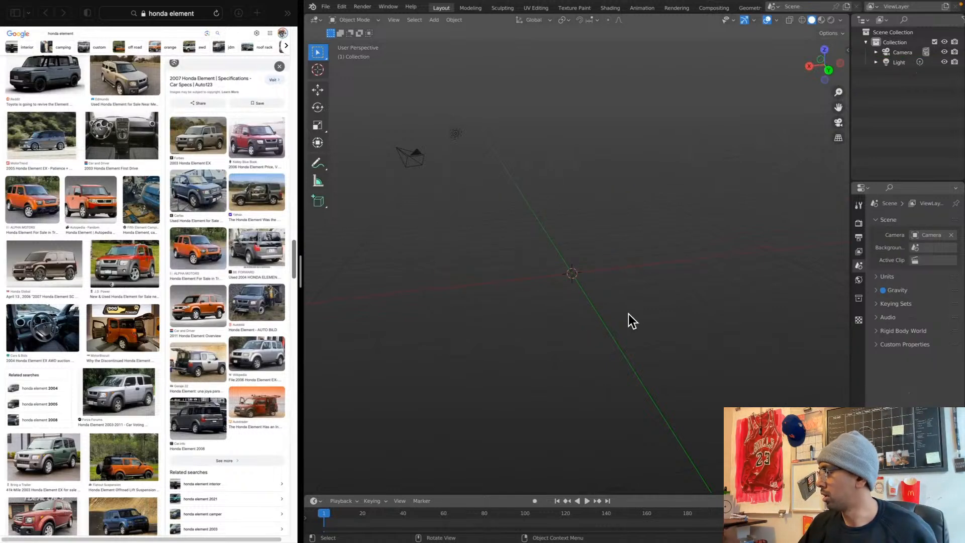
# Switch to the right orthographic view and add a new cube mesh at the origin
pyautogui.press('x')
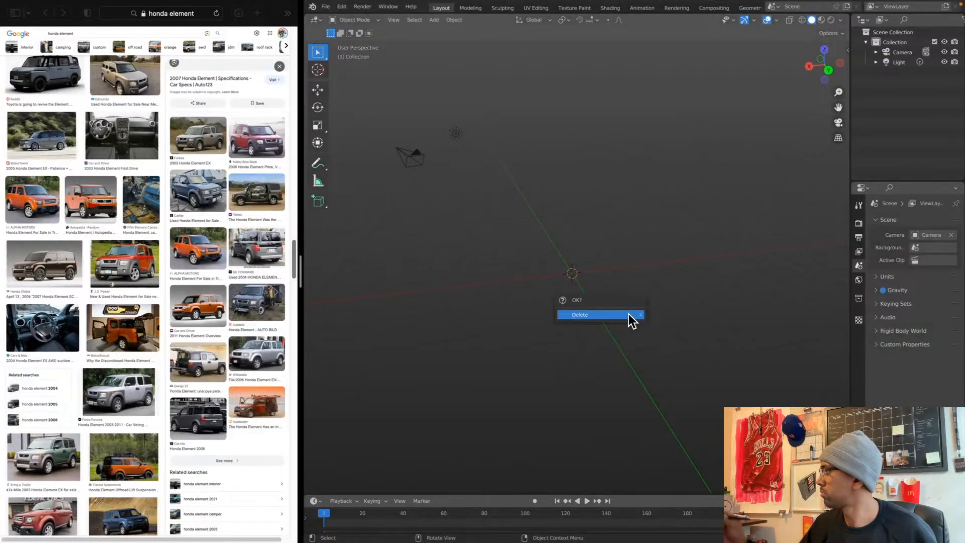
pyautogui.click(810, 67)
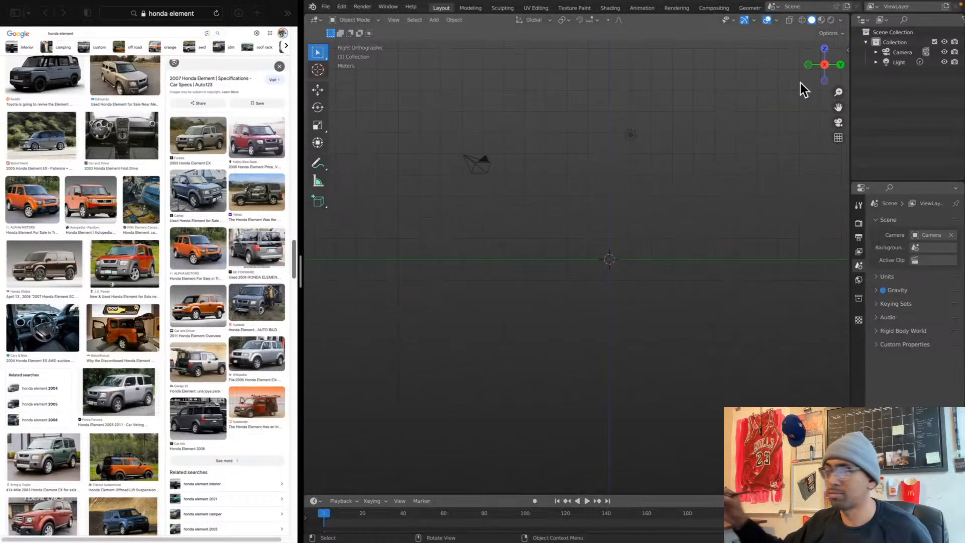
pyautogui.moveTo(827, 70); pyautogui.dragTo(640, 268)
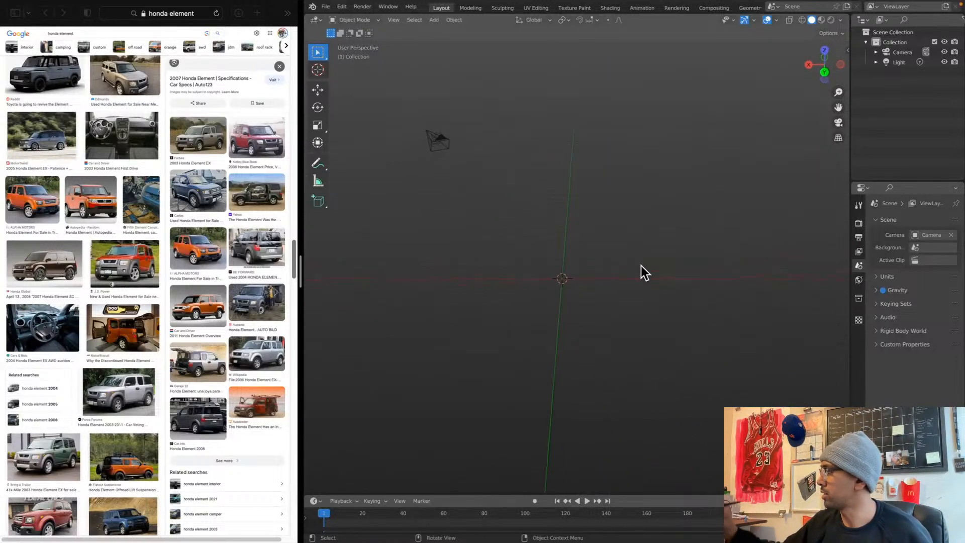
pyautogui.click(810, 67)
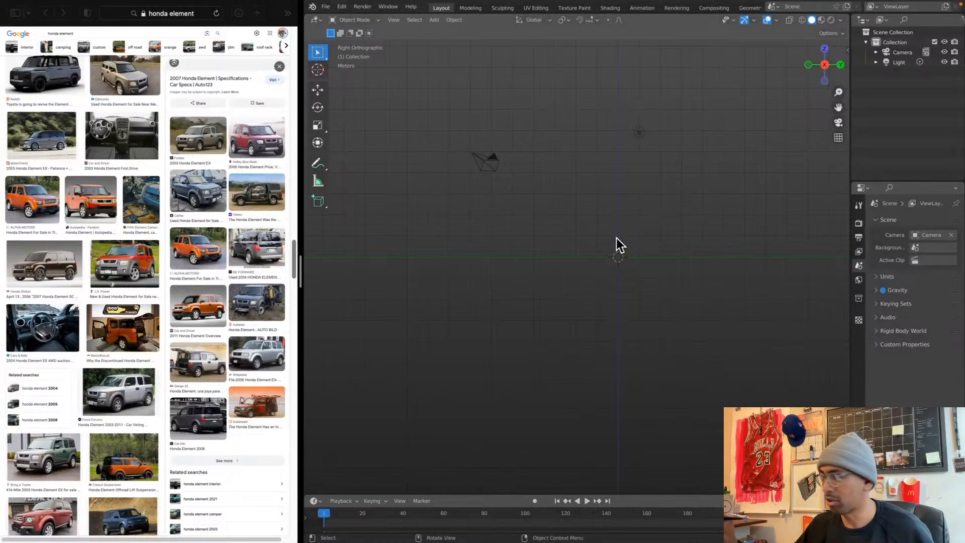
pyautogui.hotkey('shift', 'a')
pyautogui.moveTo(593, 118)
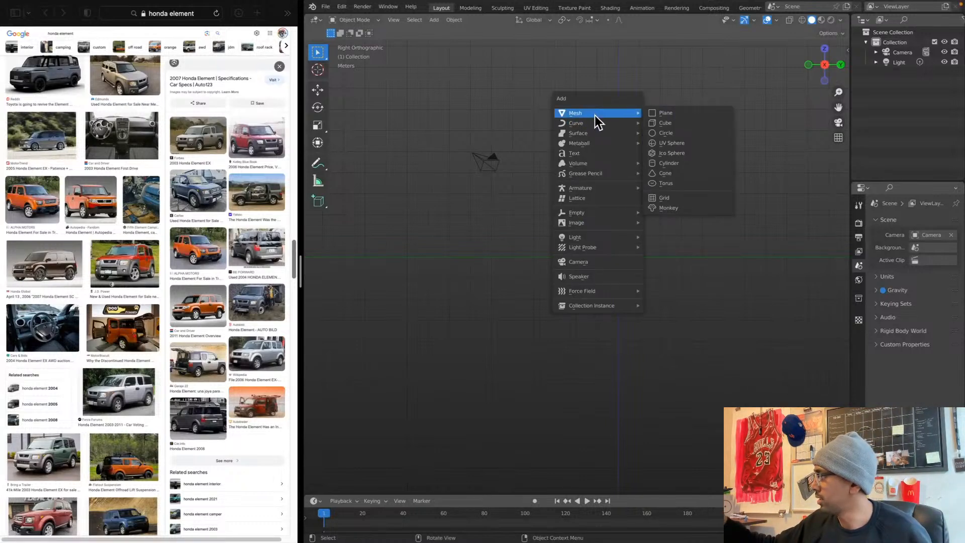
pyautogui.click(682, 124)
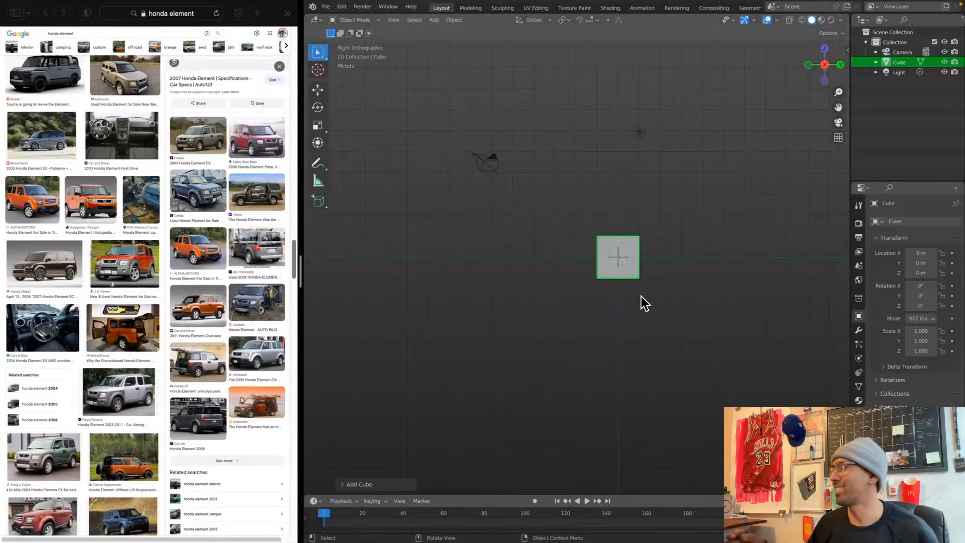
# Scale the new cube to about 1.73 along Y and check its shape from the back and right views
pyautogui.press('s')
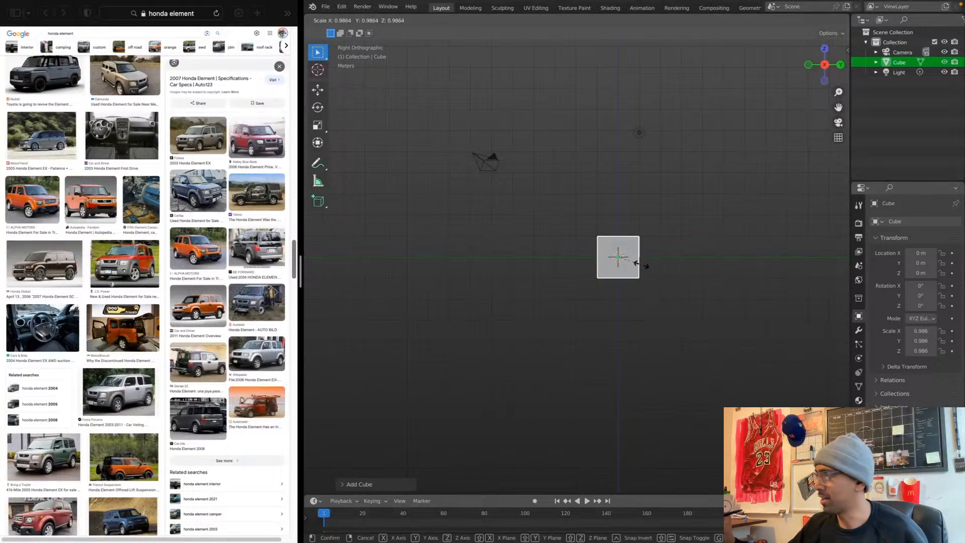
pyautogui.press('y')
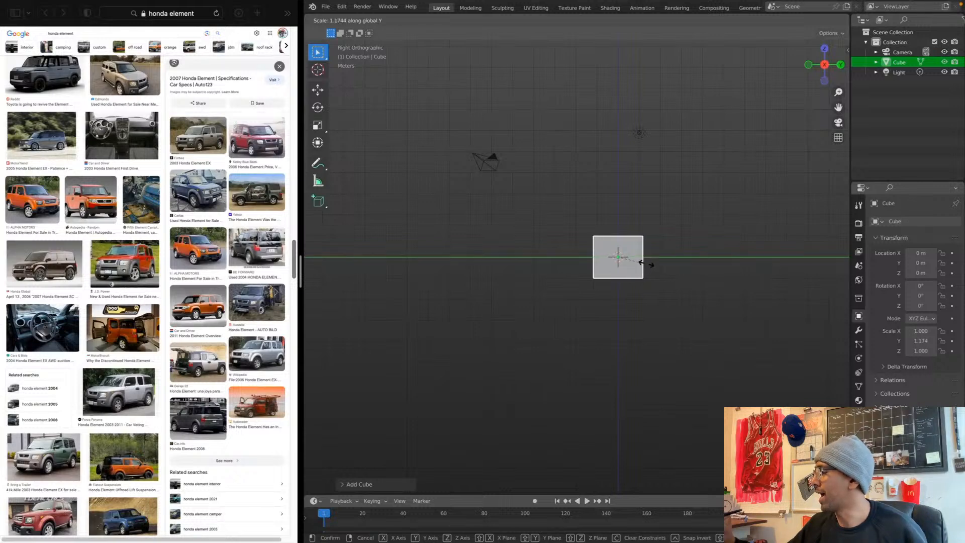
pyautogui.click(661, 260)
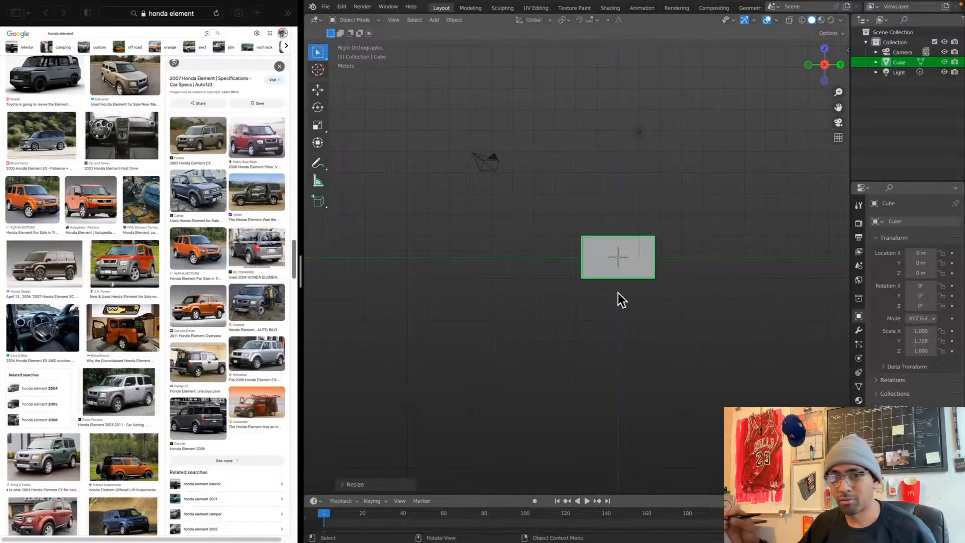
pyautogui.moveTo(607, 282); pyautogui.dragTo(574, 310, button='middle')
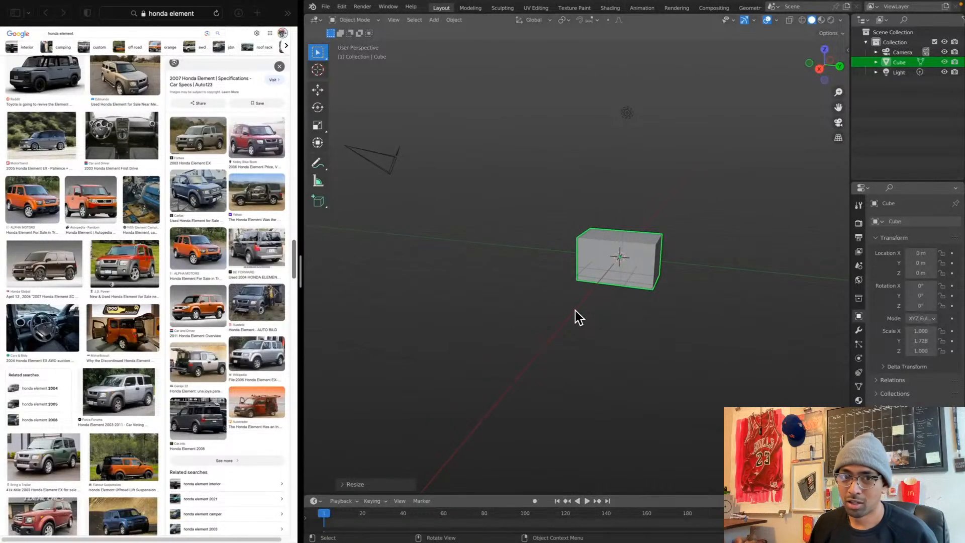
pyautogui.click(839, 65)
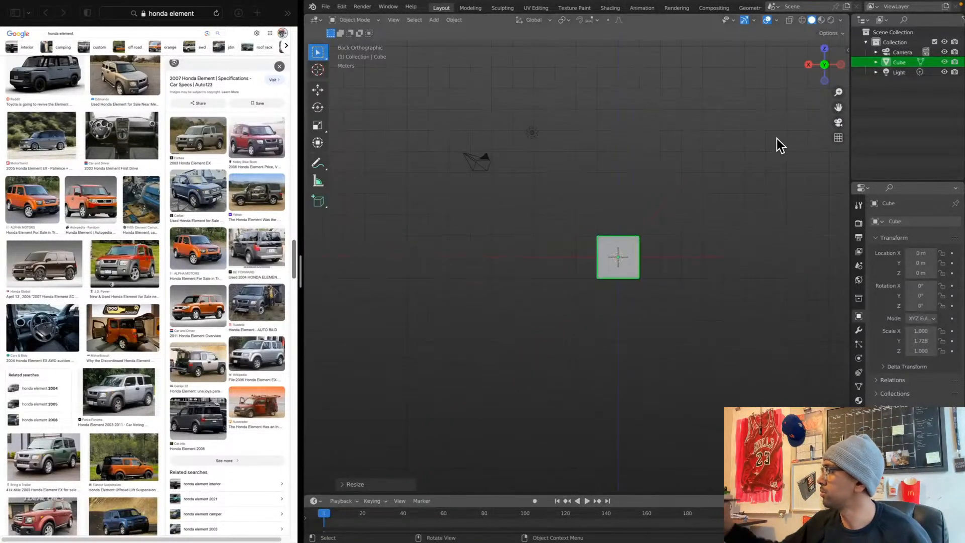
pyautogui.click(808, 65)
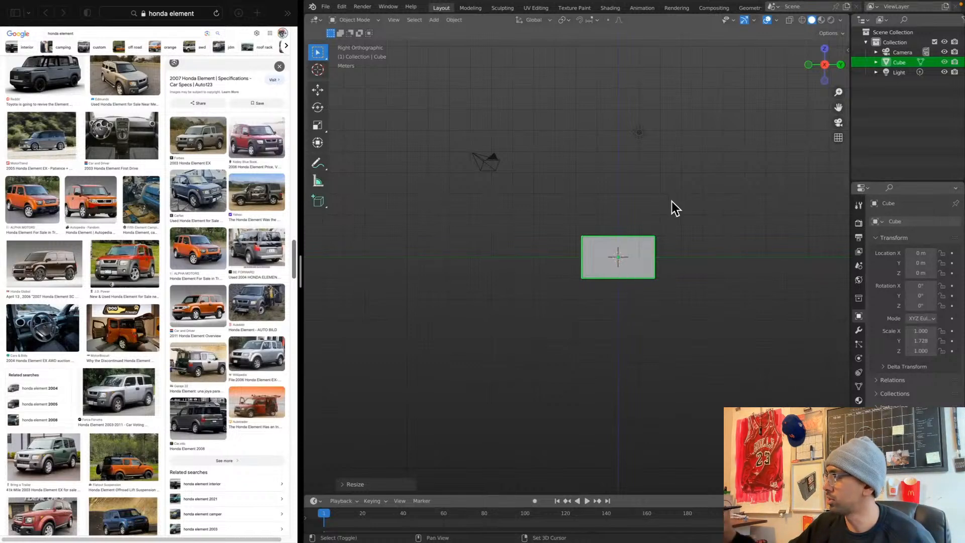
# Add a second cube mesh at the origin and scale it to about 0.58 along Z
pyautogui.hotkey('shift', 'a')
pyautogui.moveTo(674, 203)
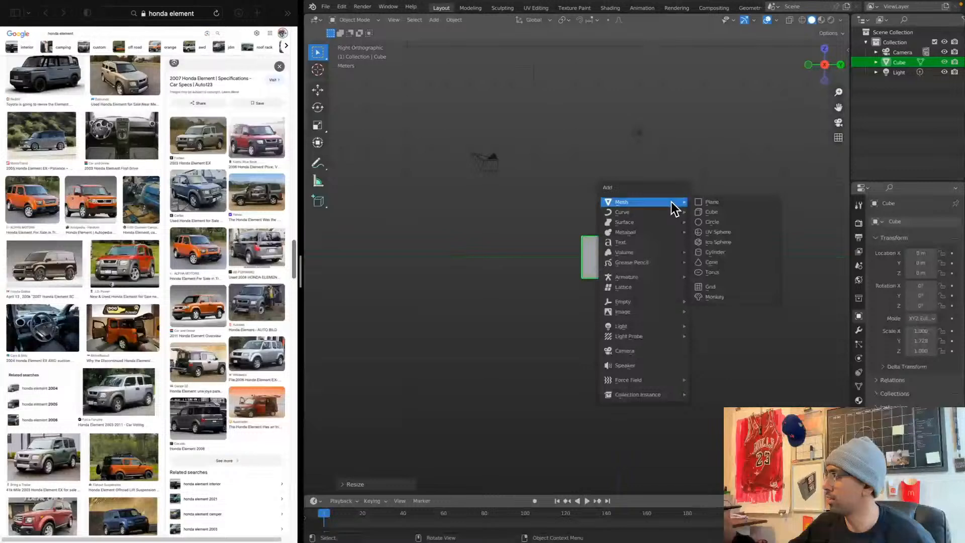
pyautogui.click(723, 212)
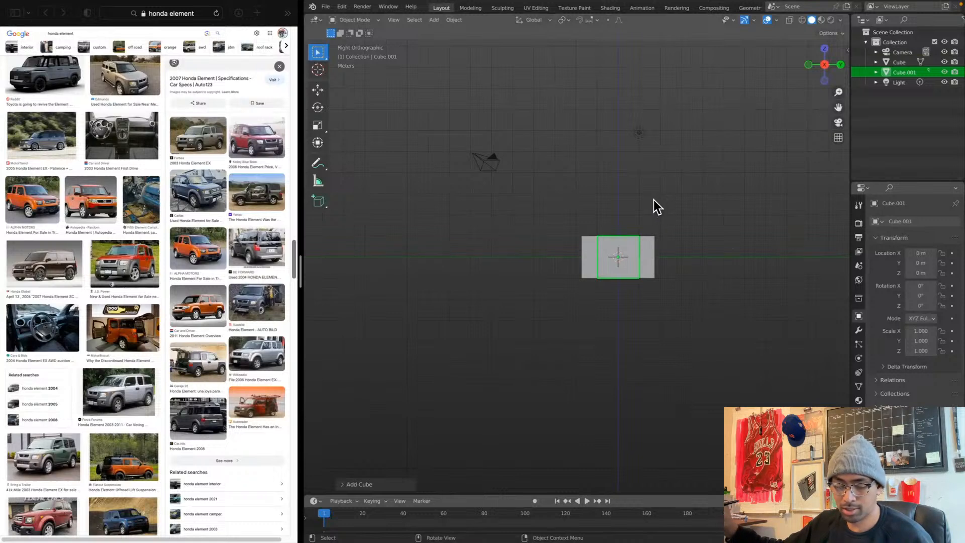
pyautogui.press('s')
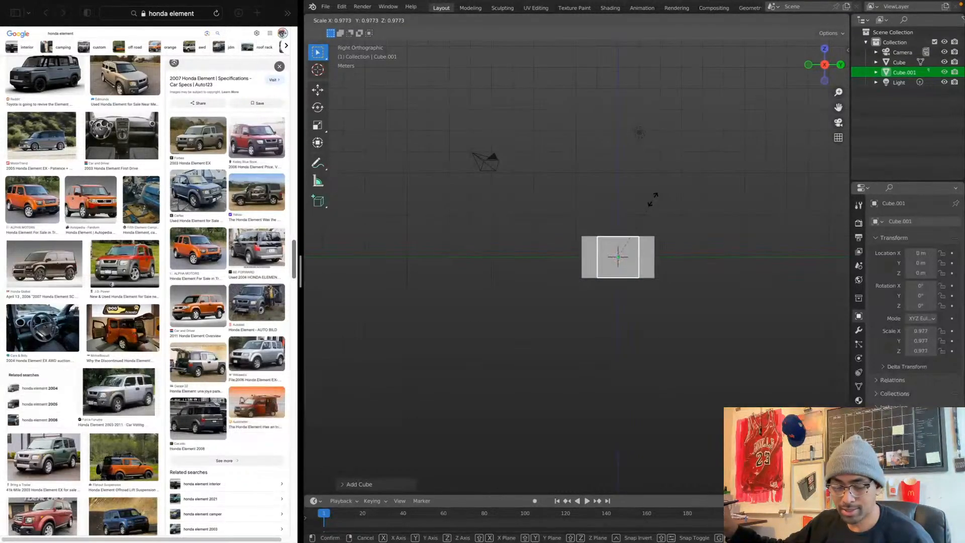
pyautogui.press('z')
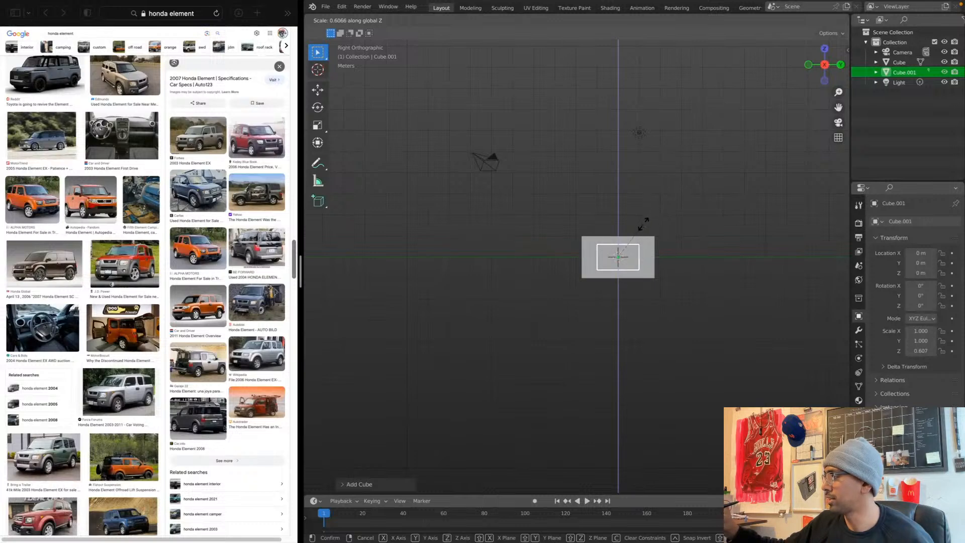
pyautogui.click(644, 225)
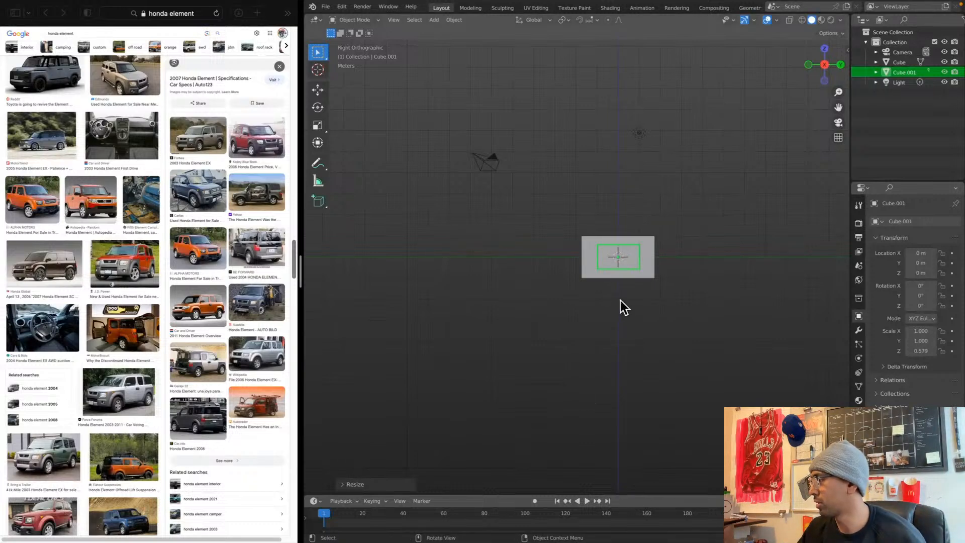
# Move the smaller cube flush against the front of the body, aligned with its base, at about Y -2.73 m and Z -0.40 m
pyautogui.scroll(-4, 616, 303)
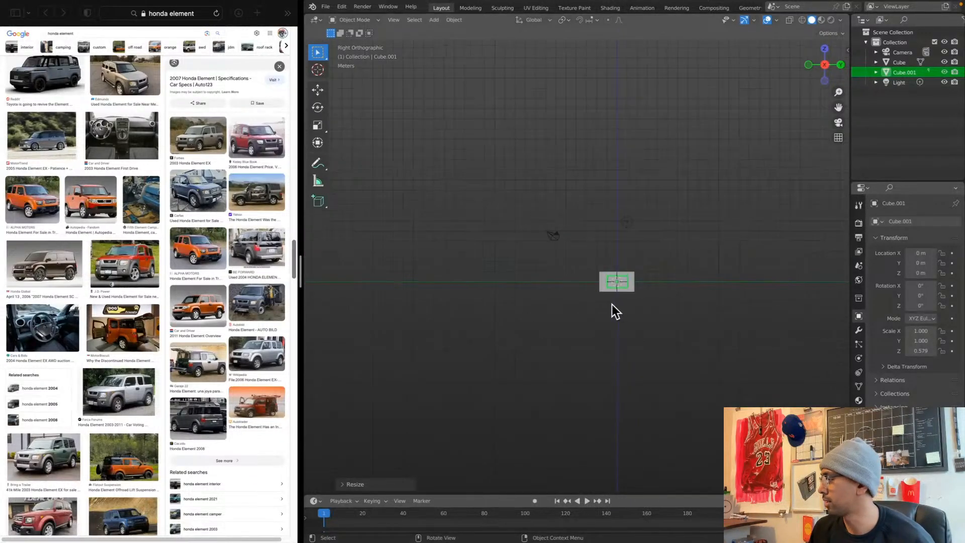
pyautogui.scroll(8, 616, 304)
pyautogui.keyDown('shift'); pyautogui.moveTo(660, 280); pyautogui.dragTo(569, 352, button='middle'); pyautogui.keyUp('shift')
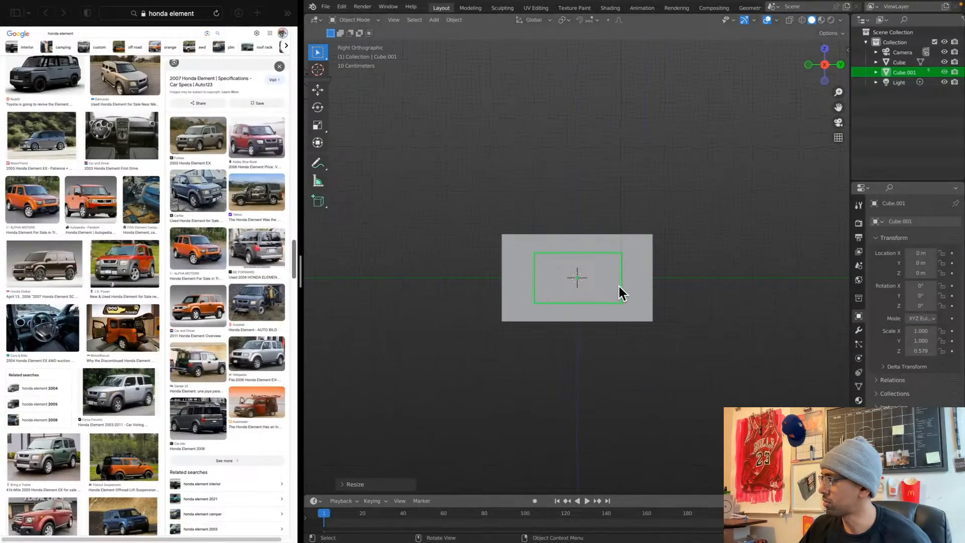
pyautogui.press('g')
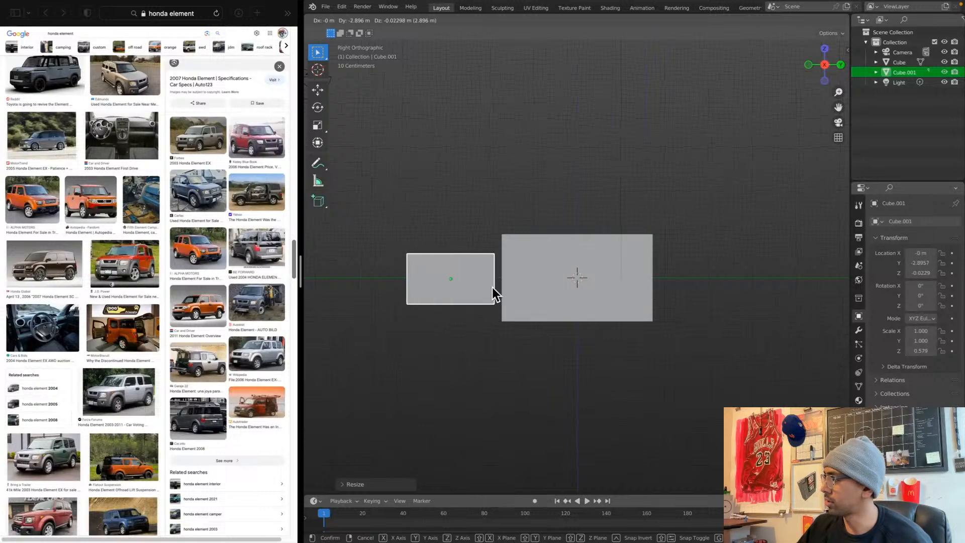
pyautogui.click(490, 287)
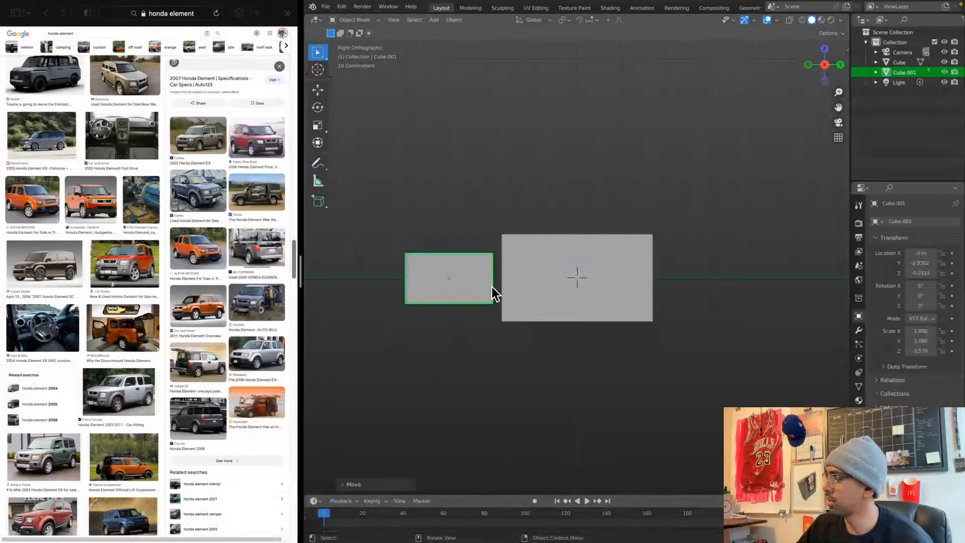
pyautogui.press('g')
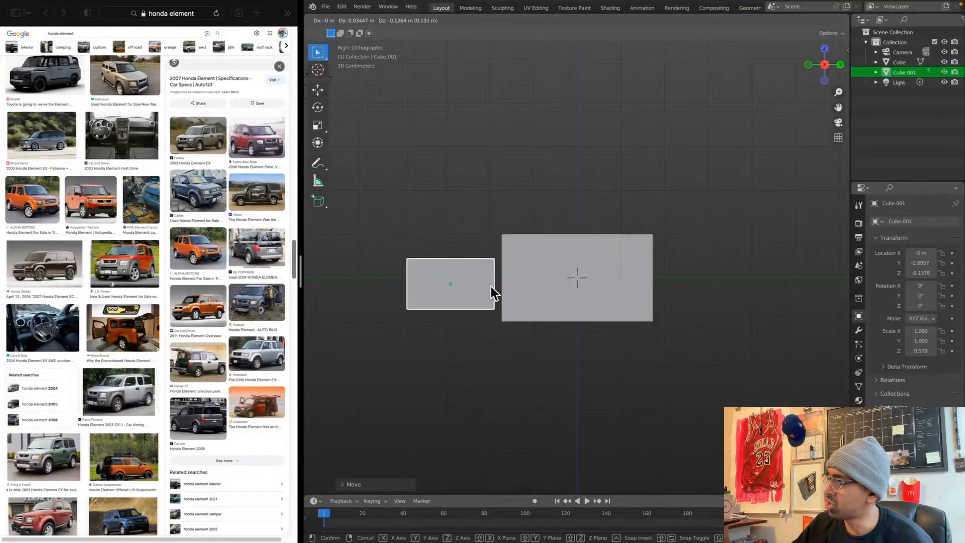
pyautogui.click(497, 295)
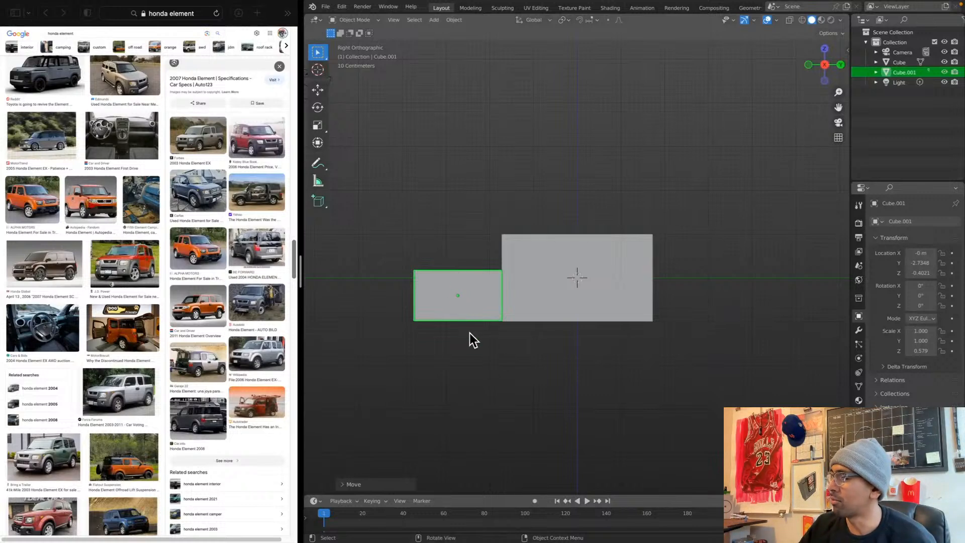
pyautogui.click(323, 56)
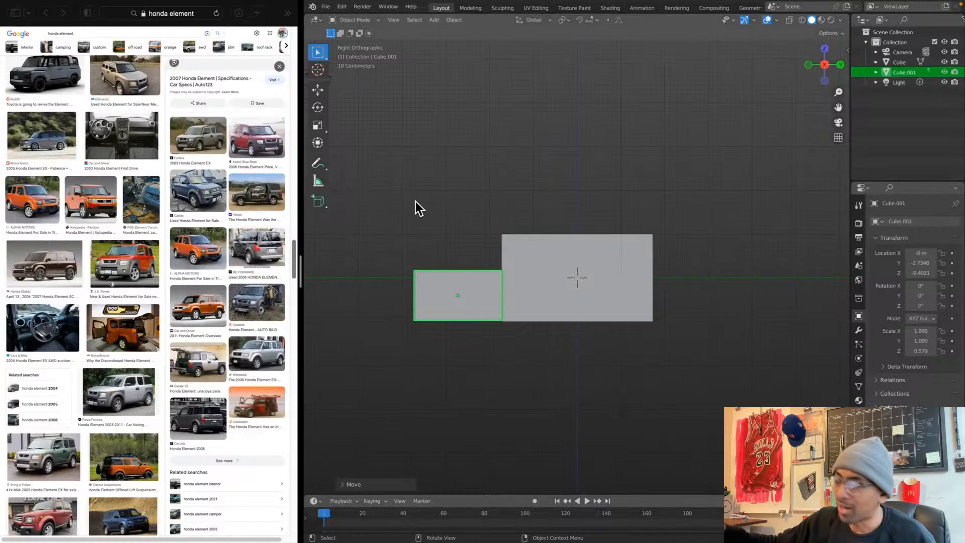
# Edit the smaller box's mesh, select the four vertices of its front end and move them slightly forward in perspective view
pyautogui.hotkey('alt', 'a')
pyautogui.keyDown('alt'); pyautogui.moveTo(421, 193); pyautogui.dragTo(469, 222); pyautogui.keyUp('alt')
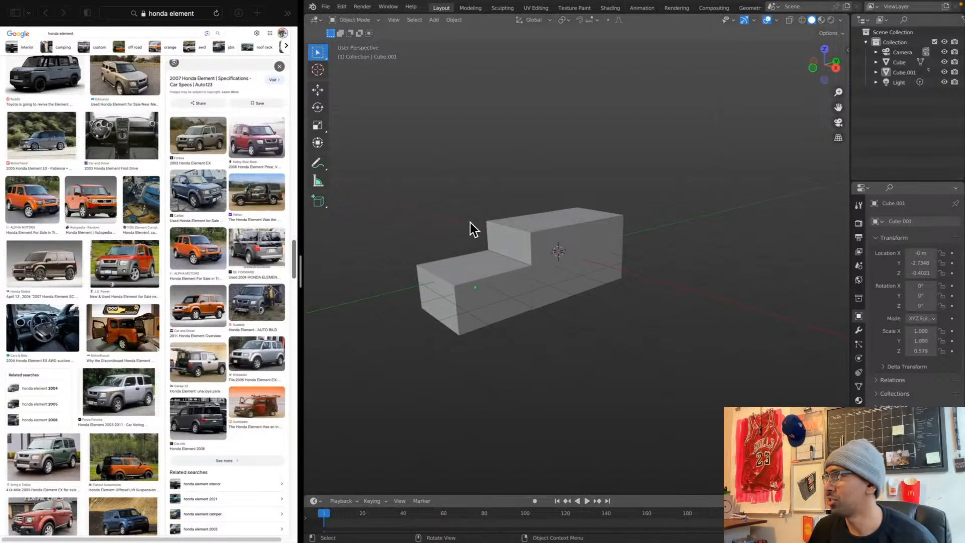
pyautogui.click(372, 22)
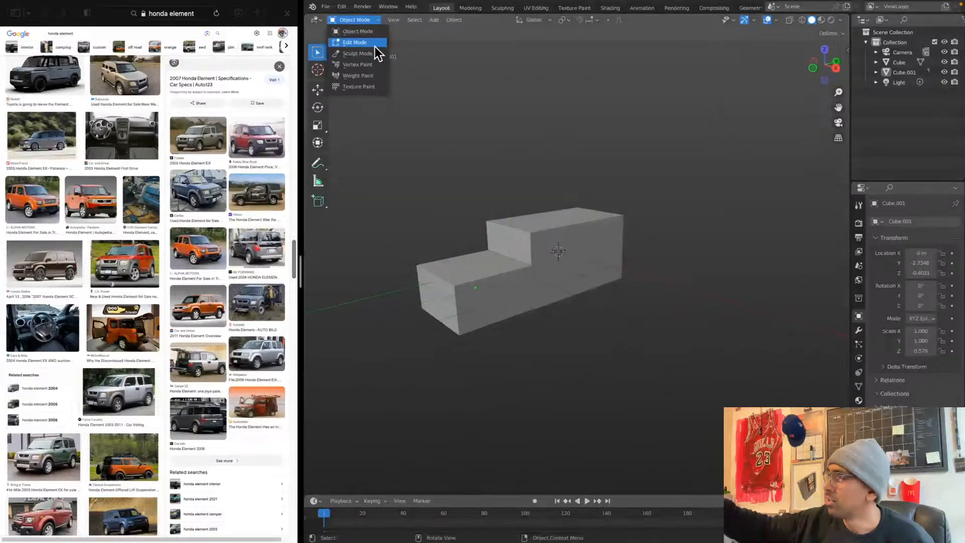
pyautogui.click(373, 44)
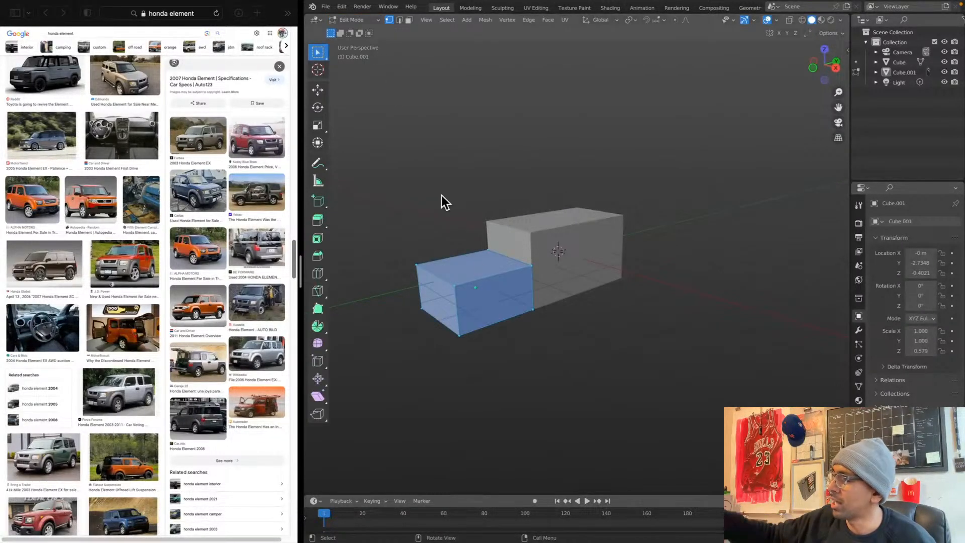
pyautogui.moveTo(396, 250); pyautogui.dragTo(467, 337)
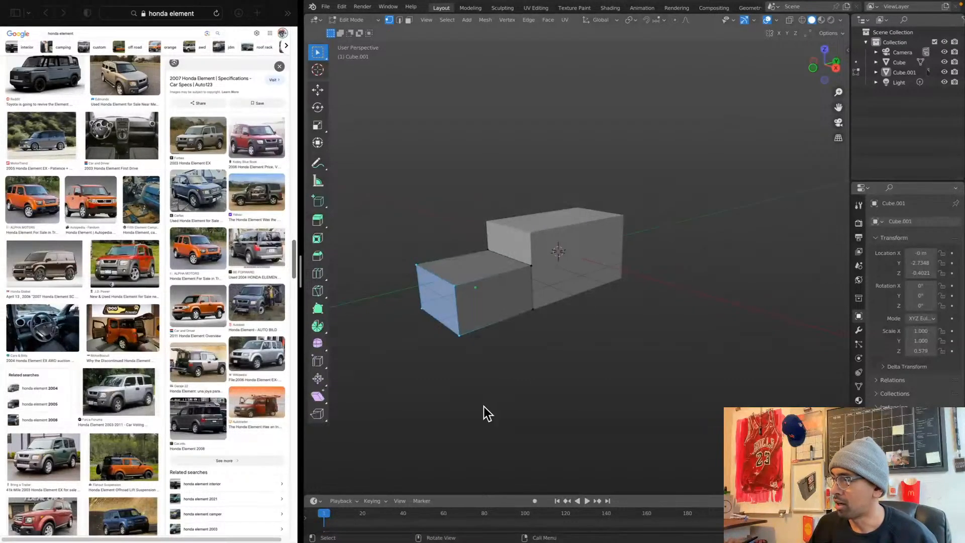
pyautogui.moveTo(620, 355); pyautogui.dragTo(558, 324, button='middle')
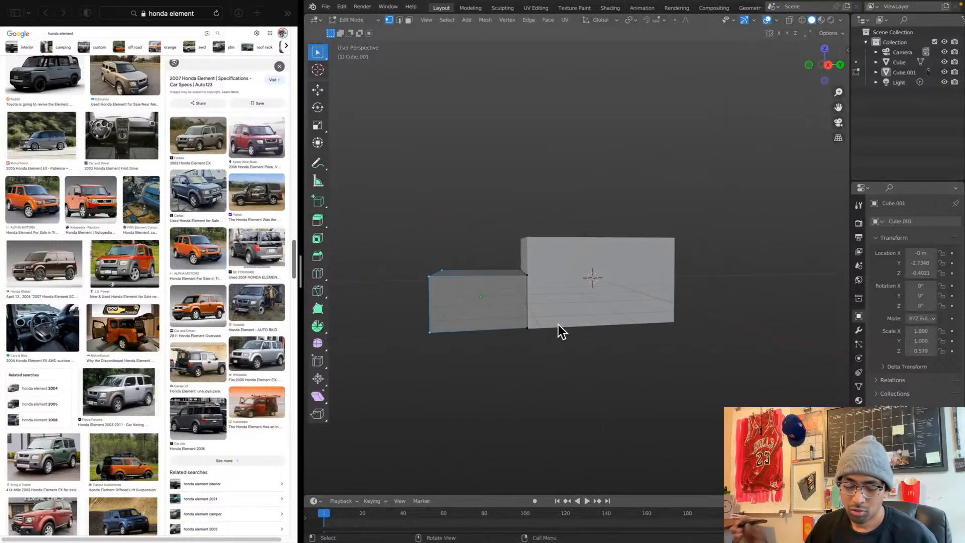
pyautogui.press('g')
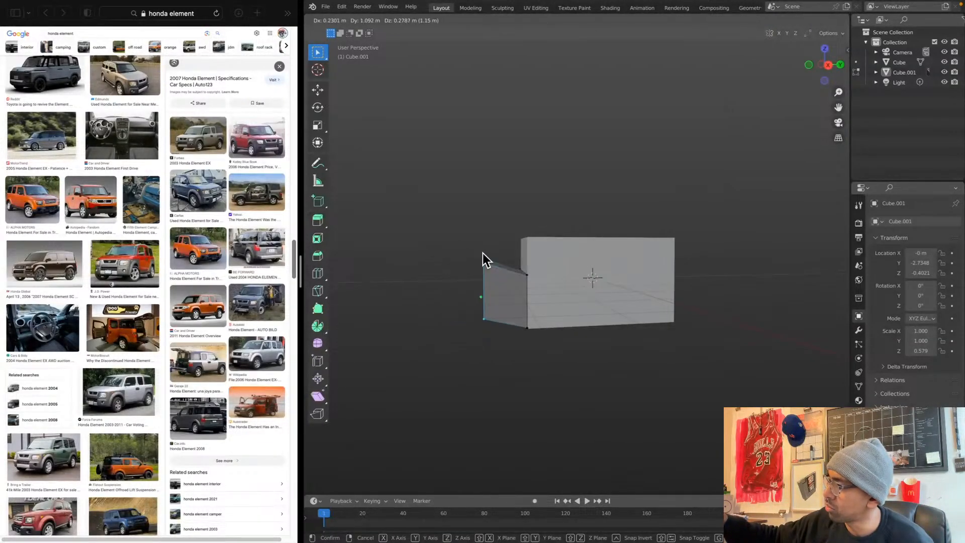
pyautogui.click(419, 258)
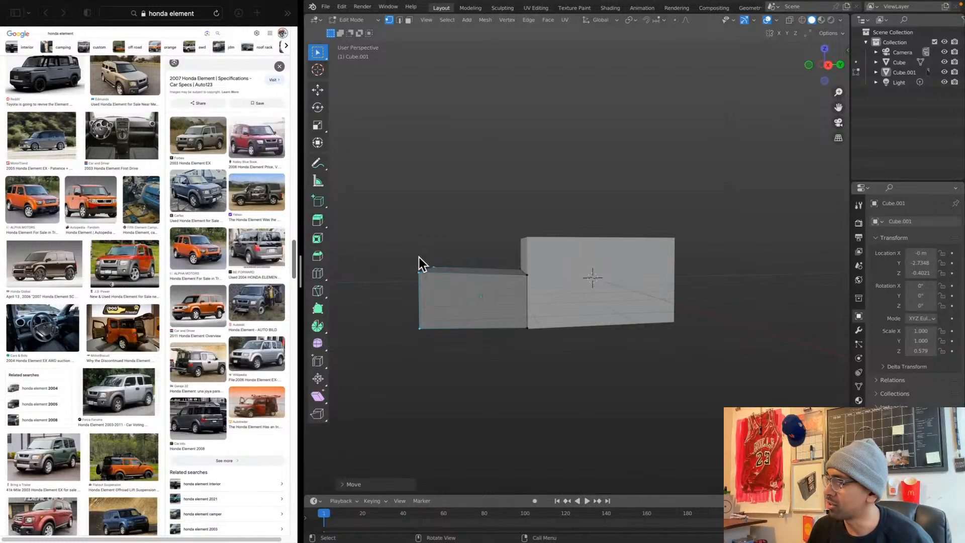
# Try to edge-slide the smaller box's front vertices, and undo their last move
pyautogui.click(419, 258)
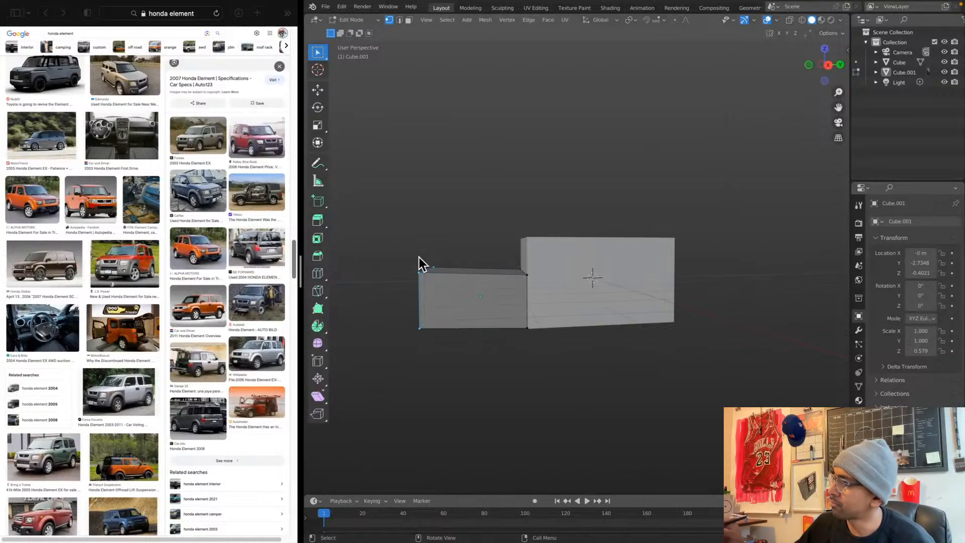
pyautogui.press('g')
pyautogui.press('g')
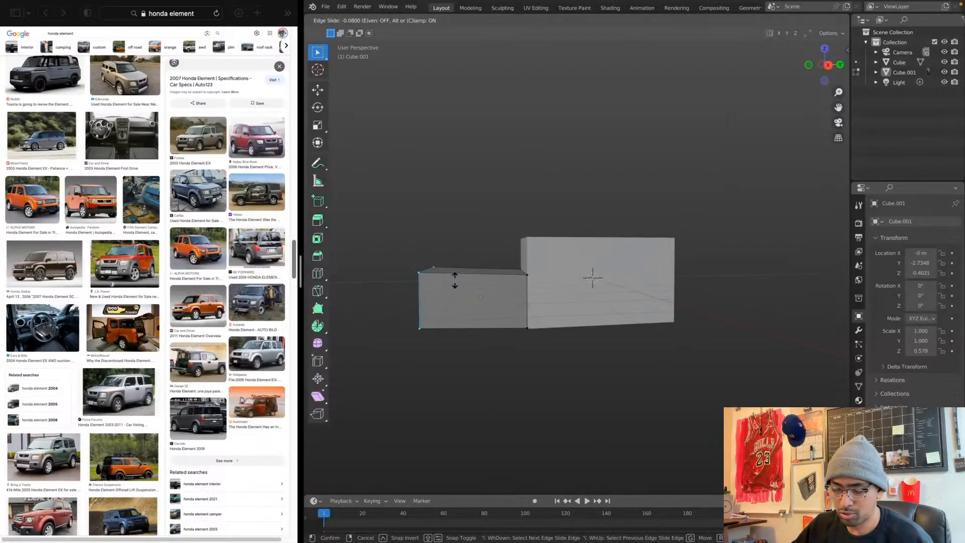
pyautogui.click(495, 286)
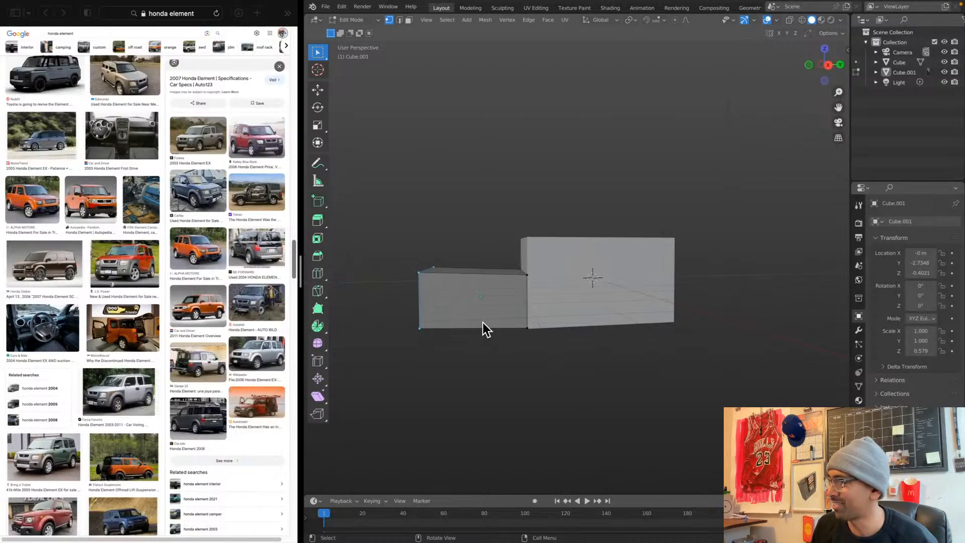
pyautogui.press('z')
pyautogui.press('Escape')
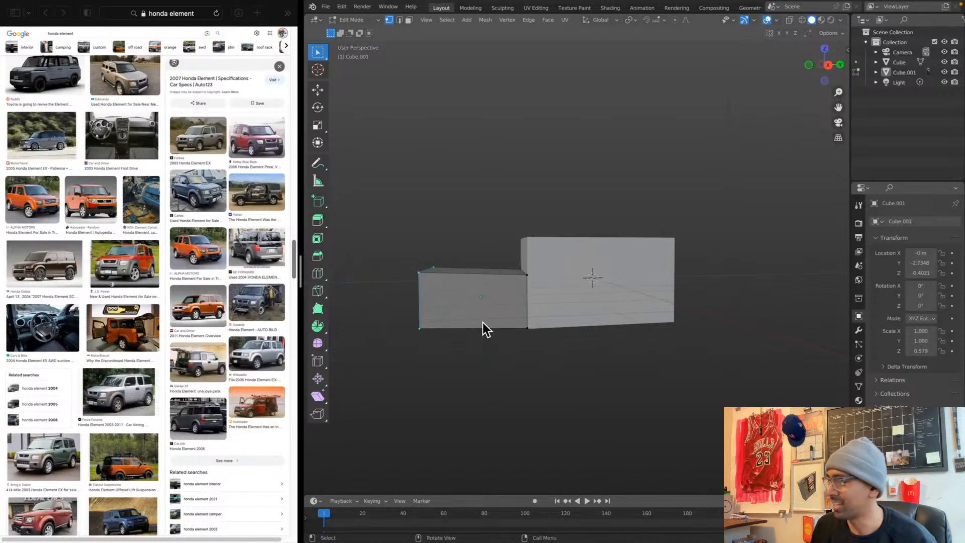
pyautogui.hotkey('ctrl', 'z')
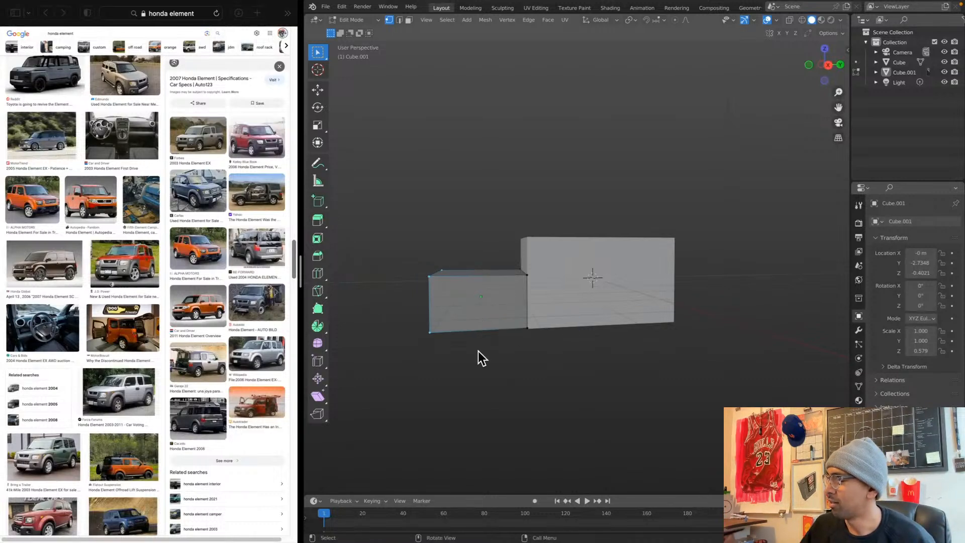
# Return to Object Mode, try moving the whole smaller box freely in perspective view, and undo that move
pyautogui.moveTo(472, 349); pyautogui.dragTo(467, 285, button='middle')
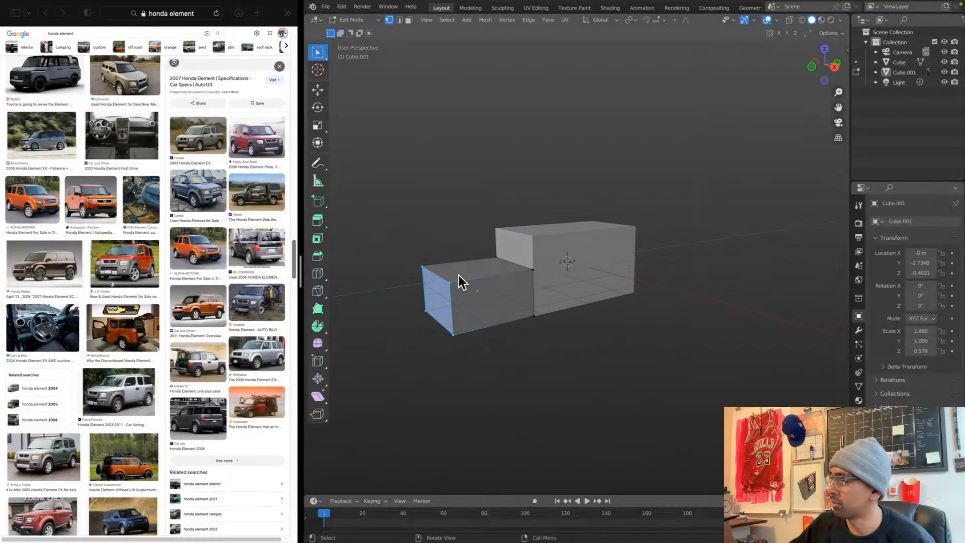
pyautogui.click(411, 241)
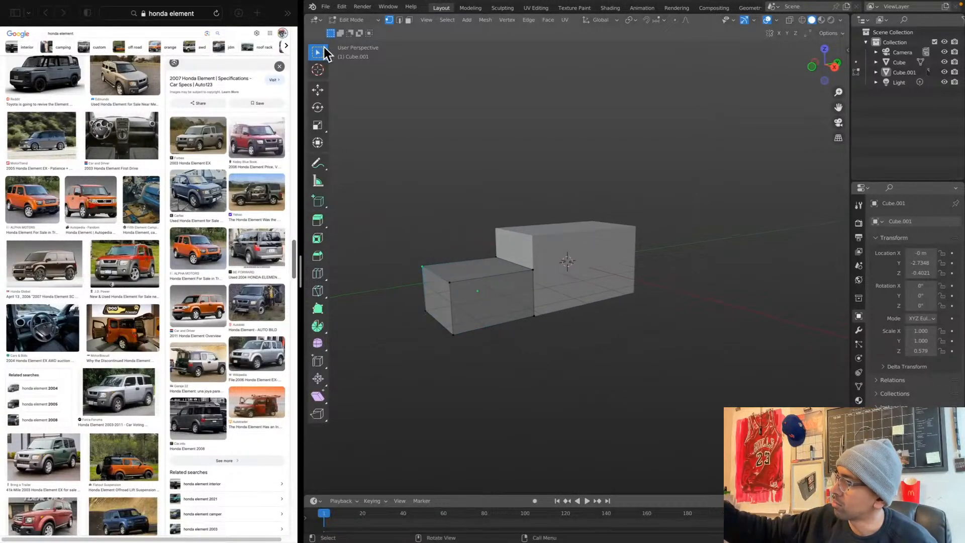
pyautogui.click(375, 20)
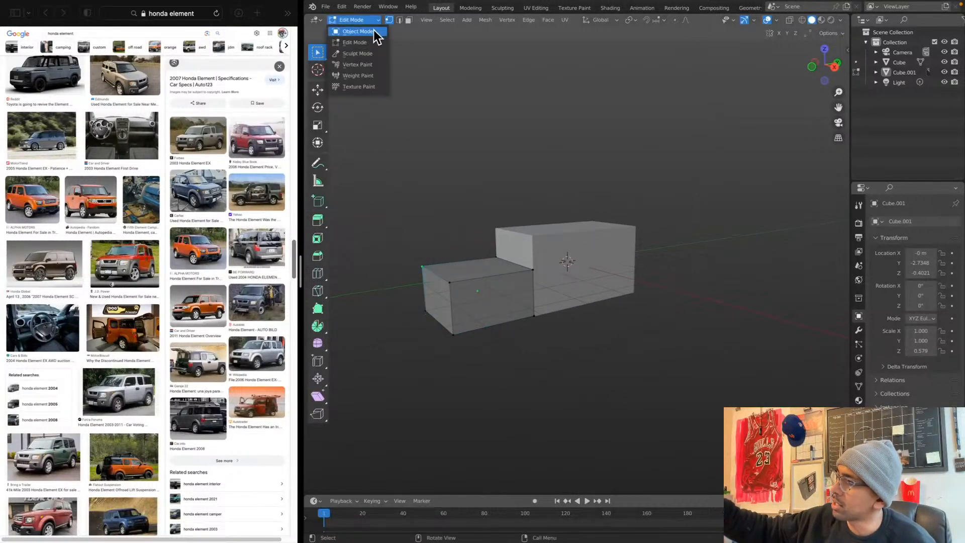
pyautogui.click(358, 31)
pyautogui.click(485, 297)
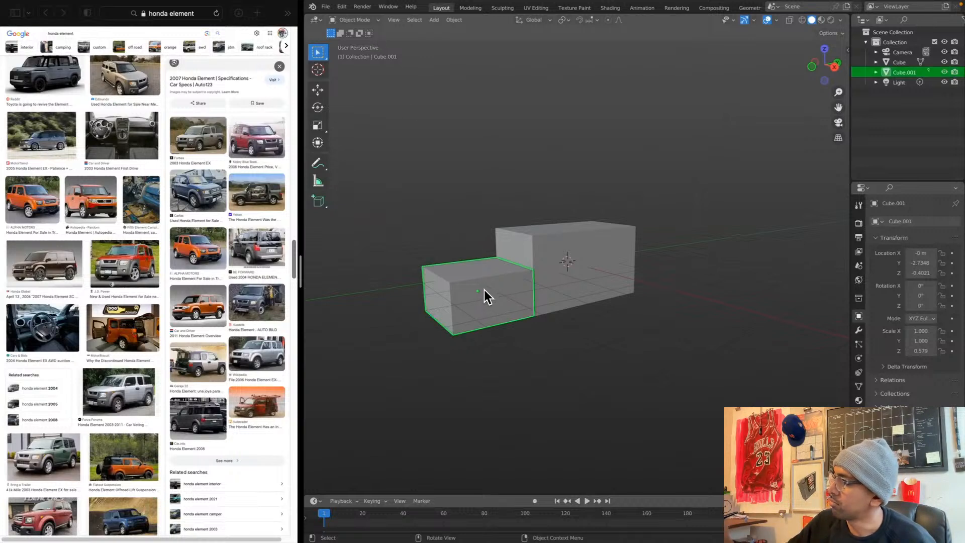
pyautogui.press('g')
pyautogui.click(480, 296)
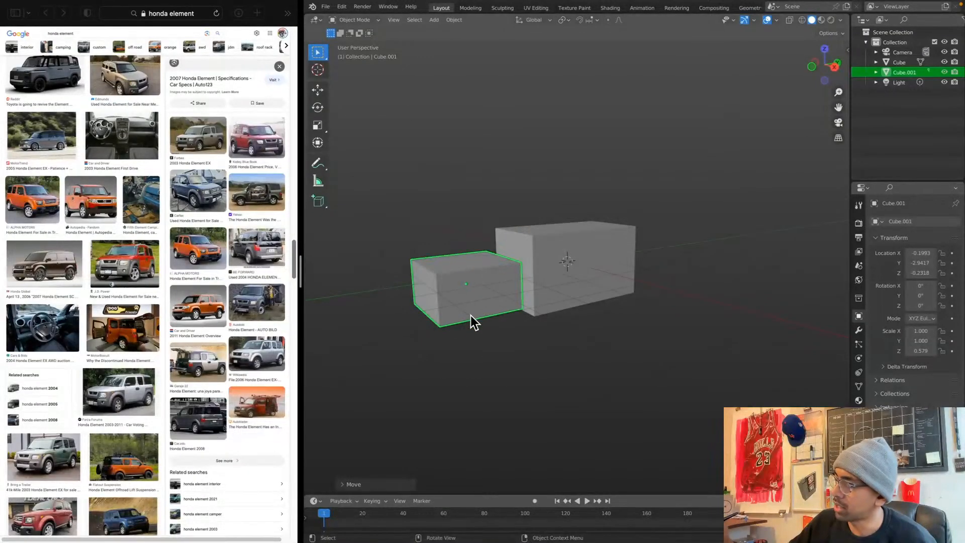
pyautogui.hotkey('ctrl', 'z')
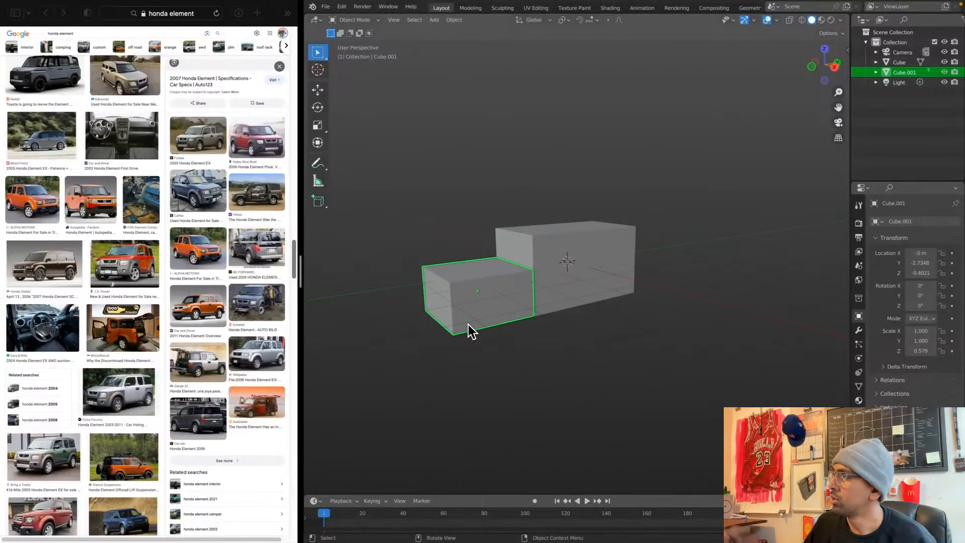
# Edit the smaller box's mesh, select its four front-end vertices and move them rearward along Y to shorten the hood
pyautogui.click(374, 20)
pyautogui.click(374, 42)
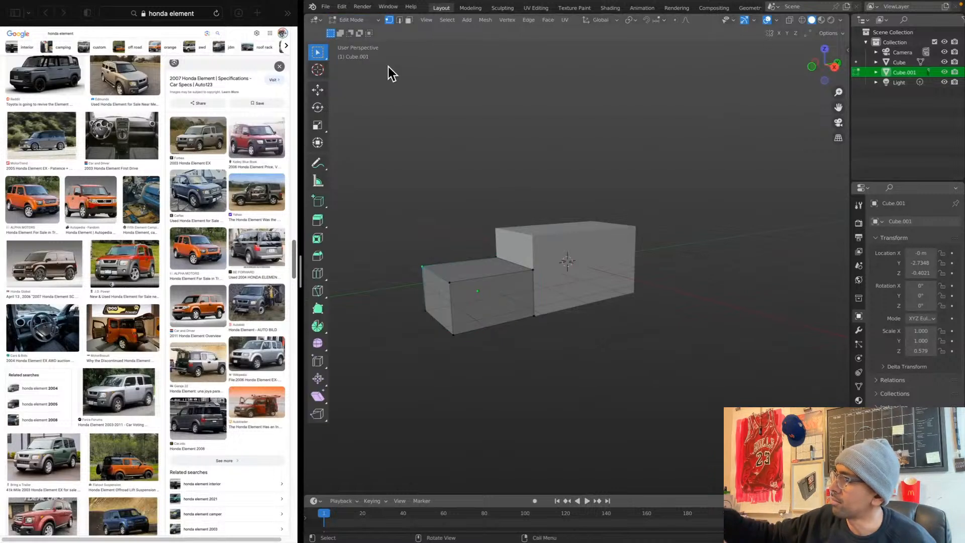
pyautogui.moveTo(393, 240); pyautogui.dragTo(459, 351)
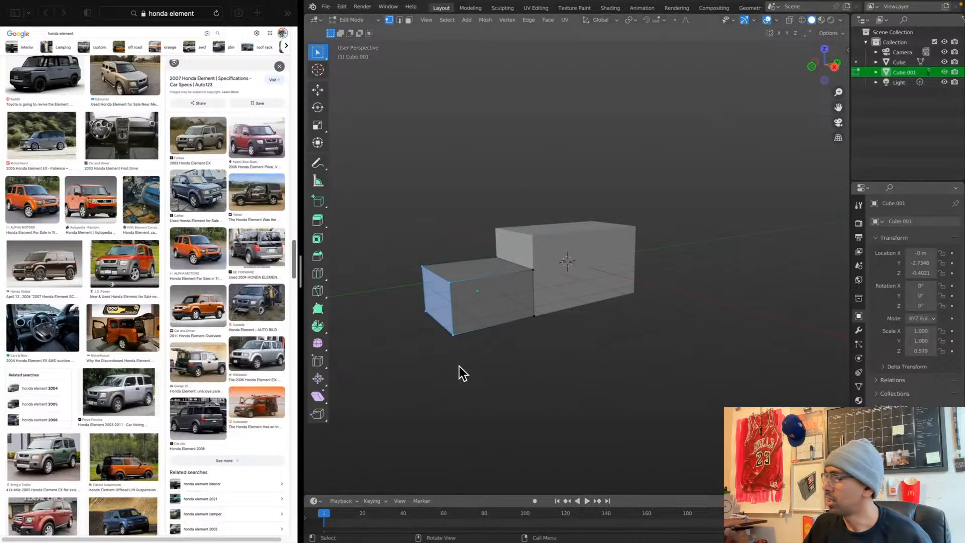
pyautogui.click(817, 68)
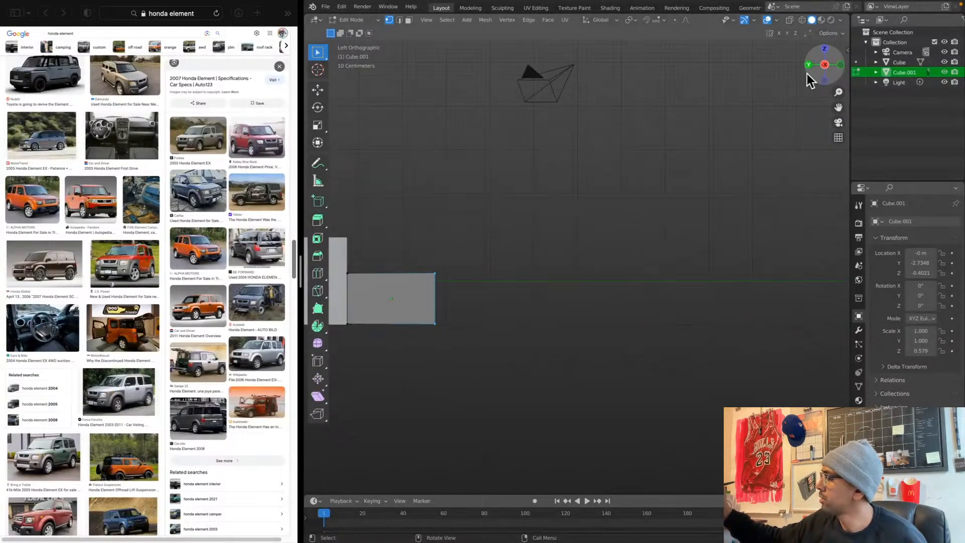
pyautogui.click(824, 65)
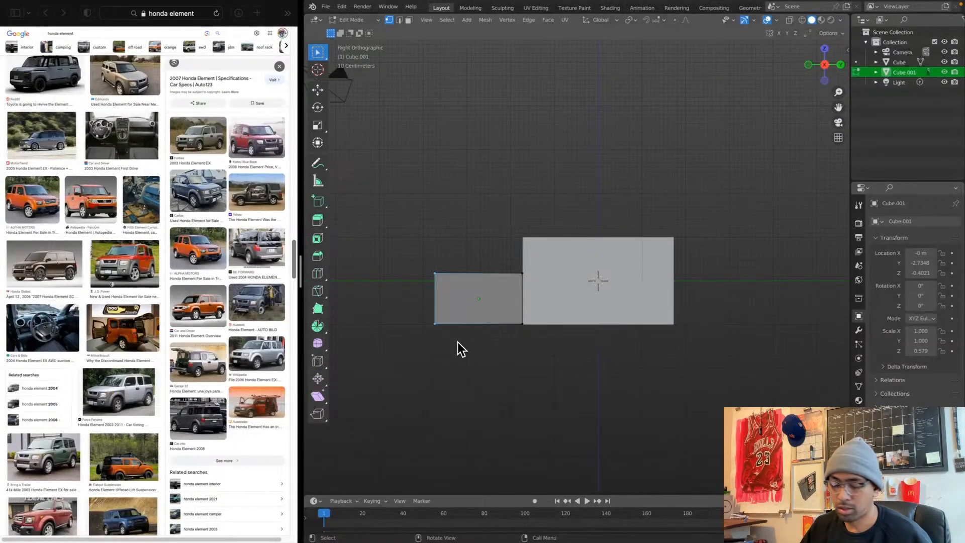
pyautogui.press('g')
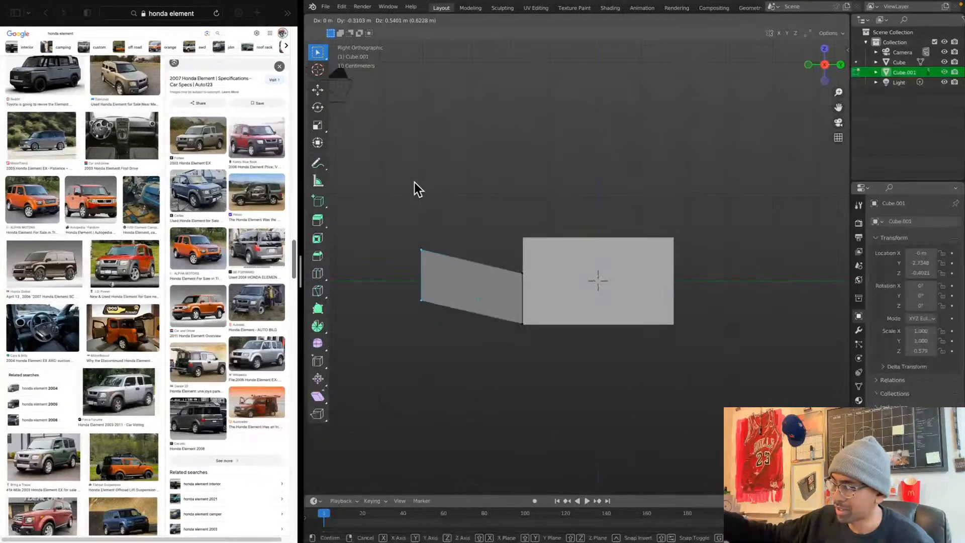
pyautogui.press('y')
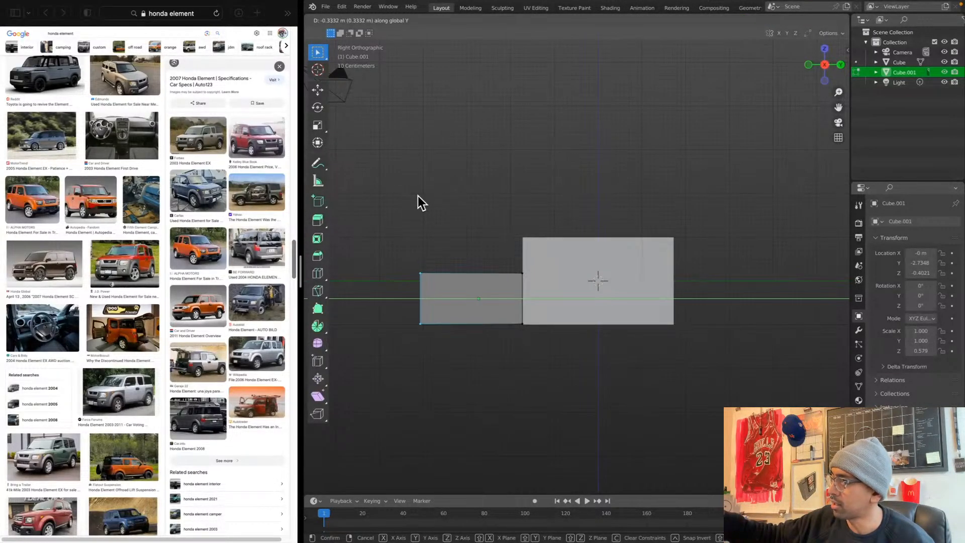
pyautogui.click(466, 211)
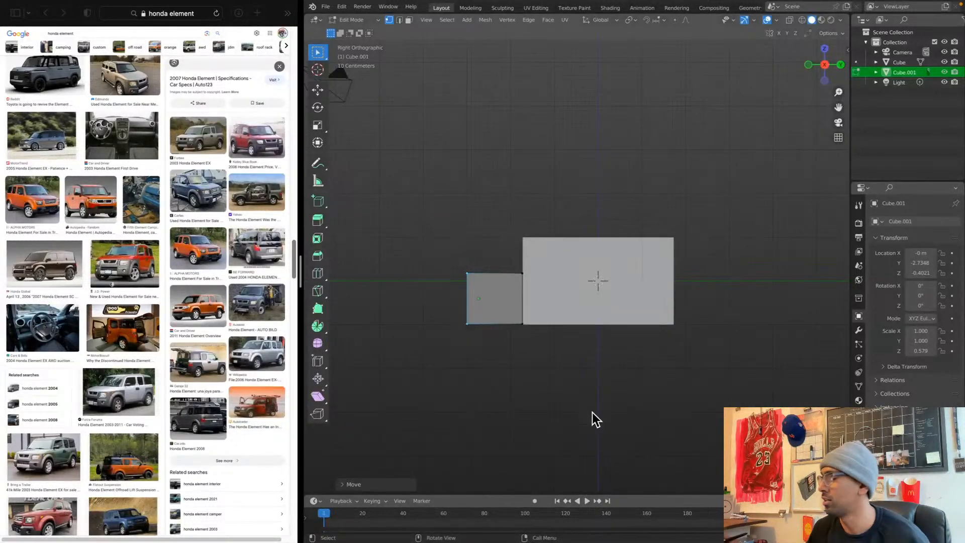
pyautogui.click(562, 412)
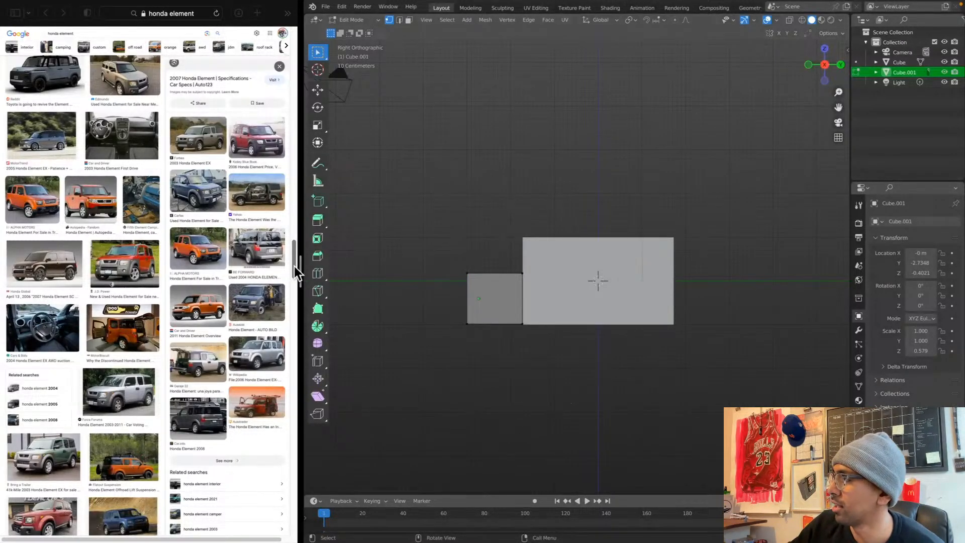
# Find a side-view photo of the 2006 Honda Element in the image results and open its SureCritic page as reference
pyautogui.moveTo(293, 256); pyautogui.dragTo(289, 130)
pyautogui.click(68, 387)
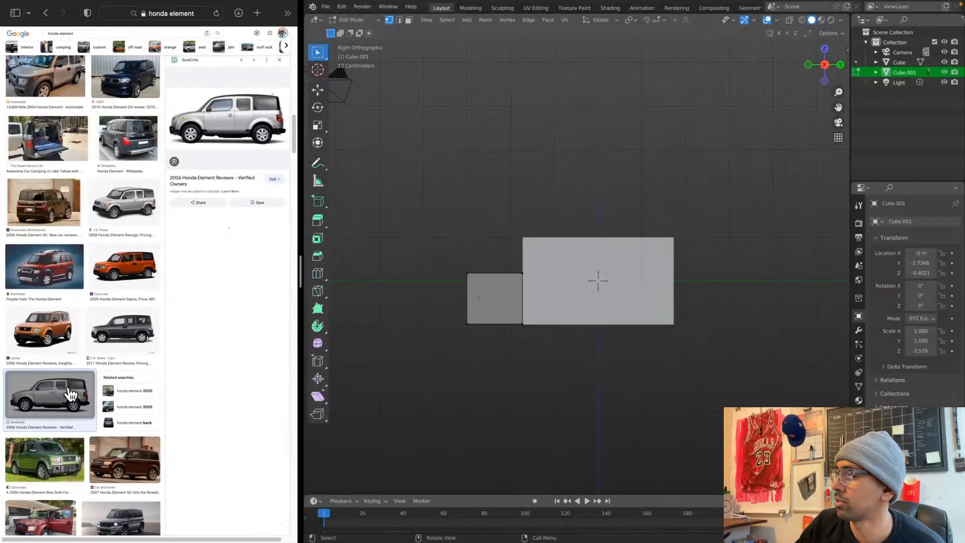
pyautogui.click(239, 107)
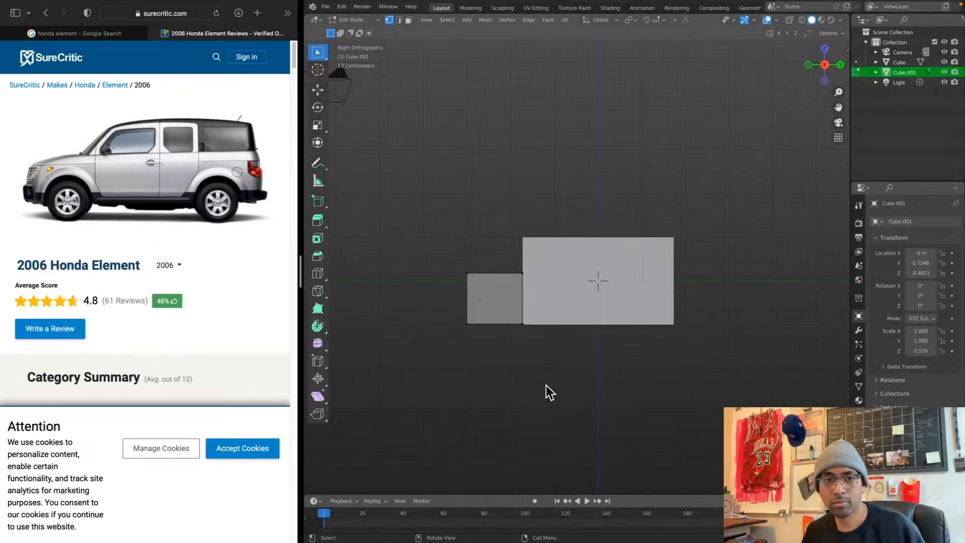
# Leave the hood's mesh, select the larger body box in Object Mode and enter Edit Mode on it
pyautogui.click(599, 352)
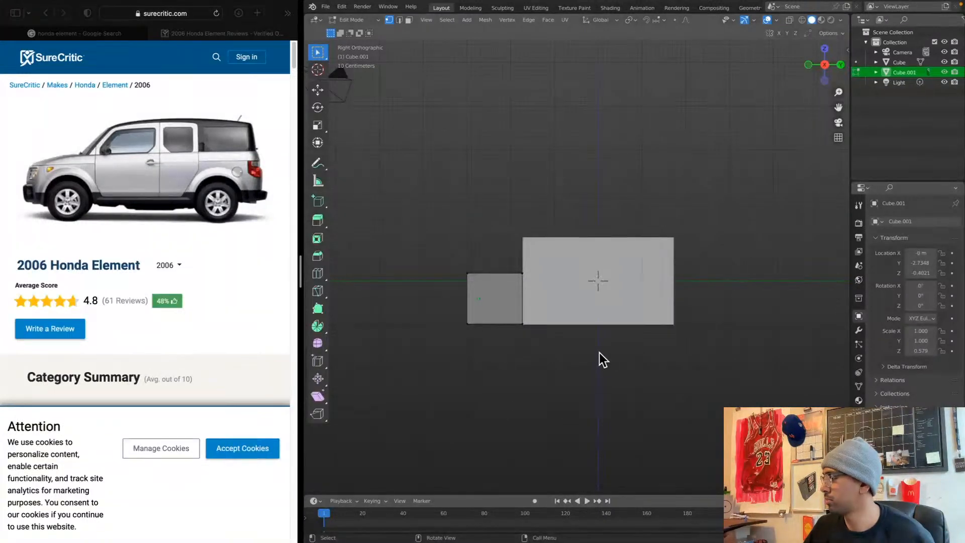
pyautogui.keyDown('shift'); pyautogui.moveTo(609, 368); pyautogui.dragTo(517, 244, button='middle'); pyautogui.keyUp('shift')
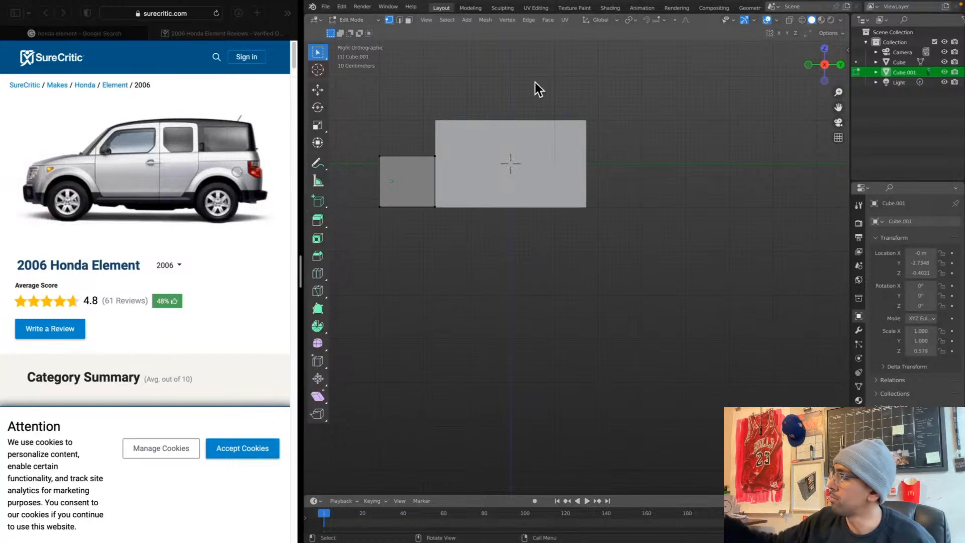
pyautogui.moveTo(648, 152); pyautogui.dragTo(615, 179, button='middle')
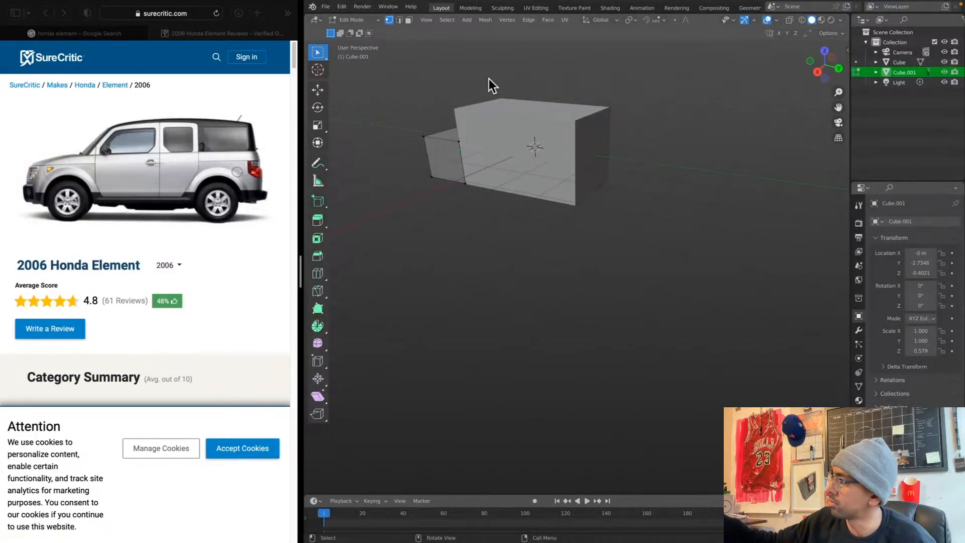
pyautogui.click(372, 24)
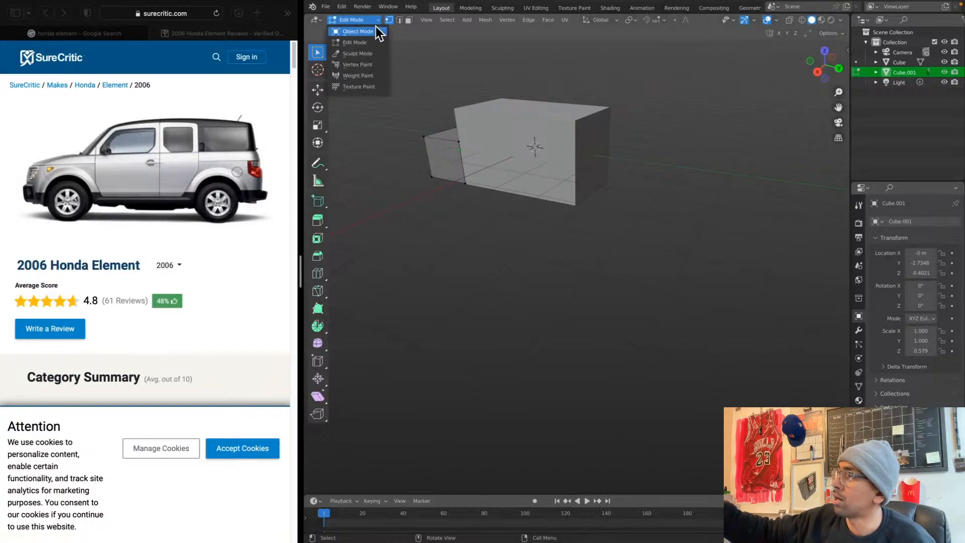
pyautogui.click(378, 28)
pyautogui.click(577, 159)
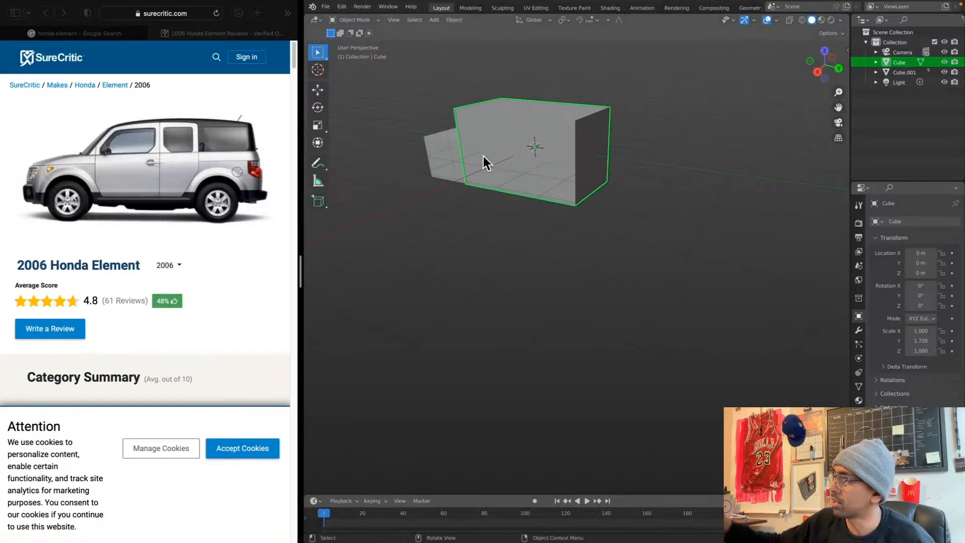
pyautogui.click(372, 20)
pyautogui.click(381, 52)
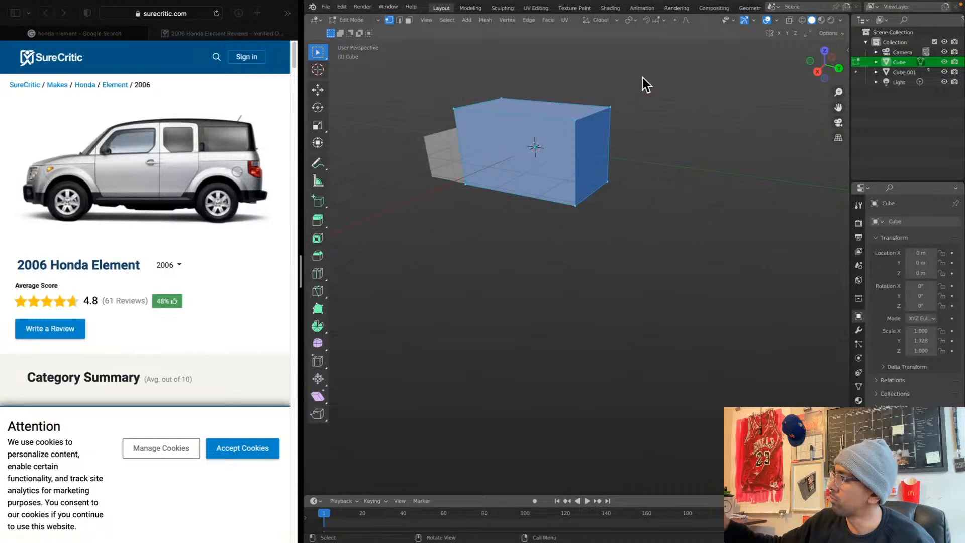
# Select the body's two upper rear vertices and move them about 0.13 m forward along Y to slant the back end
pyautogui.click(599, 118)
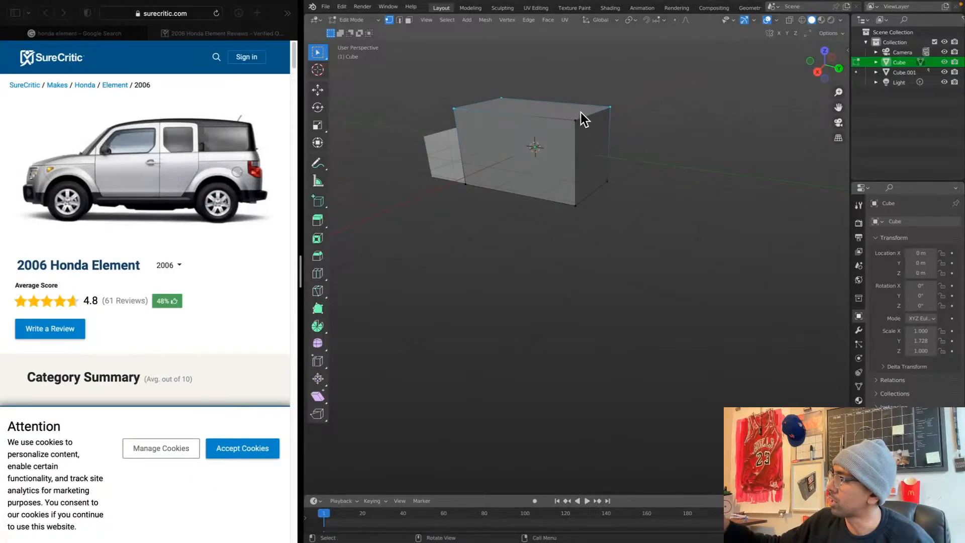
pyautogui.click(594, 170)
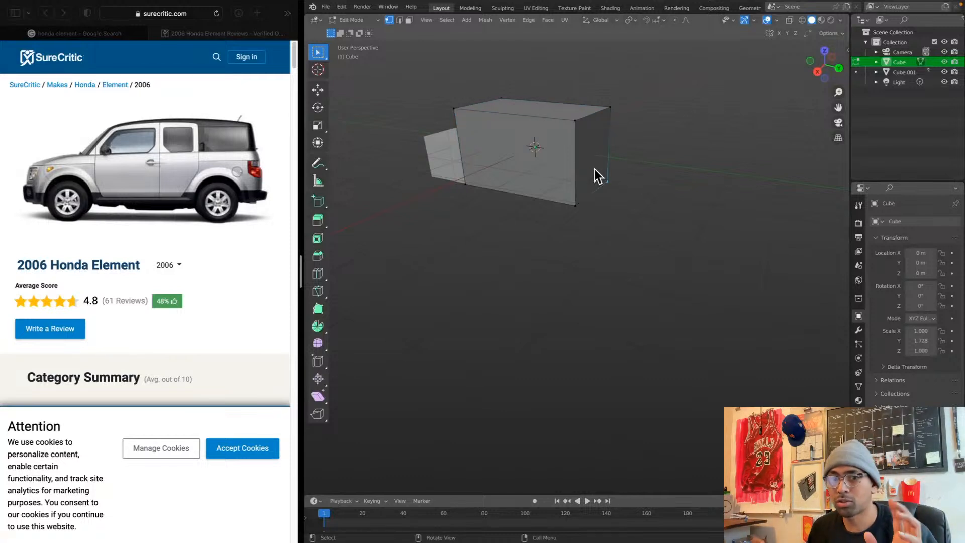
pyautogui.keyDown('shift'); pyautogui.click(608, 107); pyautogui.keyUp('shift')
pyautogui.keyDown('shift'); pyautogui.click(576, 121); pyautogui.keyUp('shift')
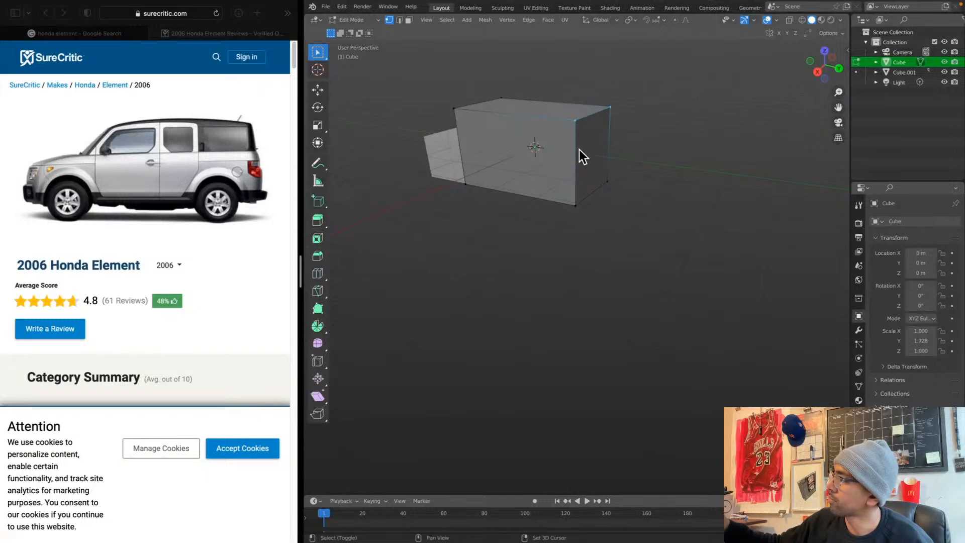
pyautogui.click(817, 71)
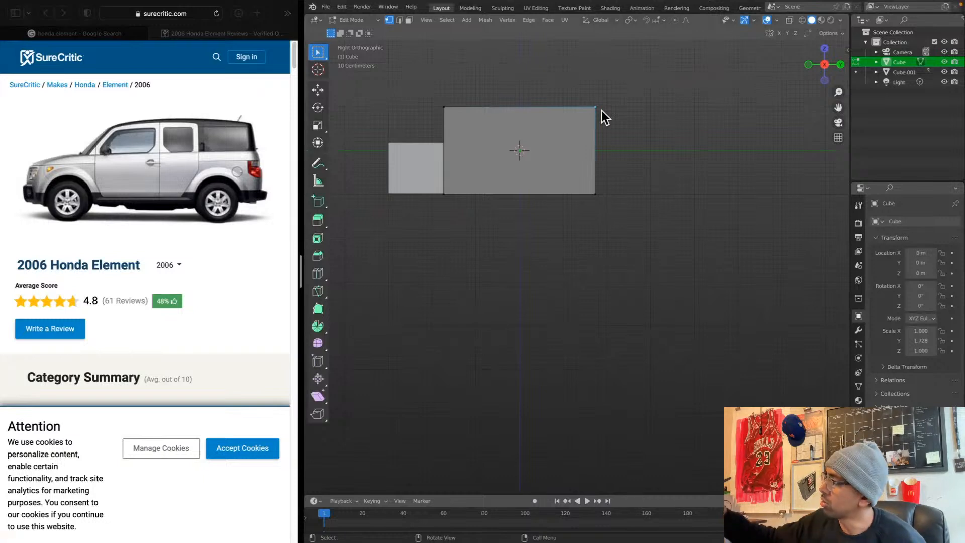
pyautogui.press('g')
pyautogui.press('y')
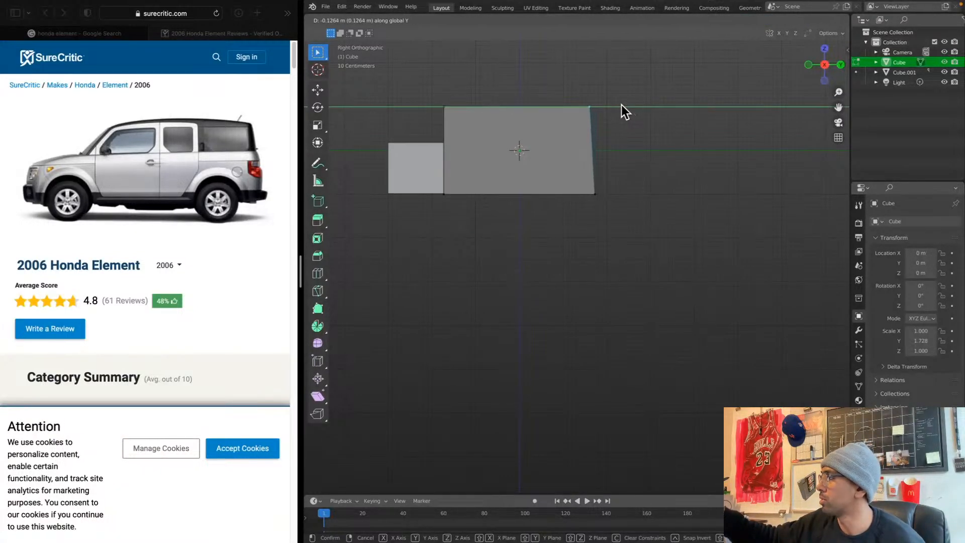
pyautogui.click(621, 105)
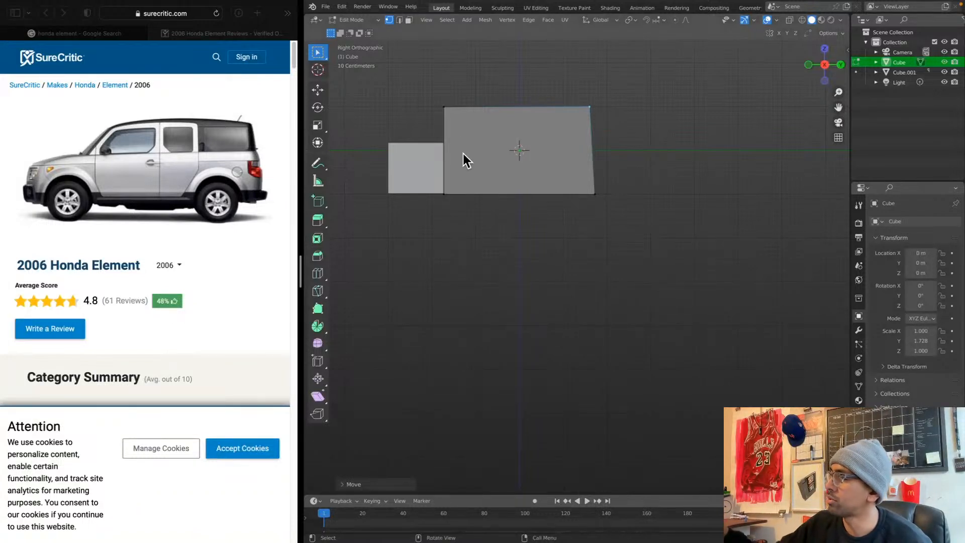
# Select the body's two upper front vertices and move them well rearward along Y to form a sloping windshield
pyautogui.click(440, 105)
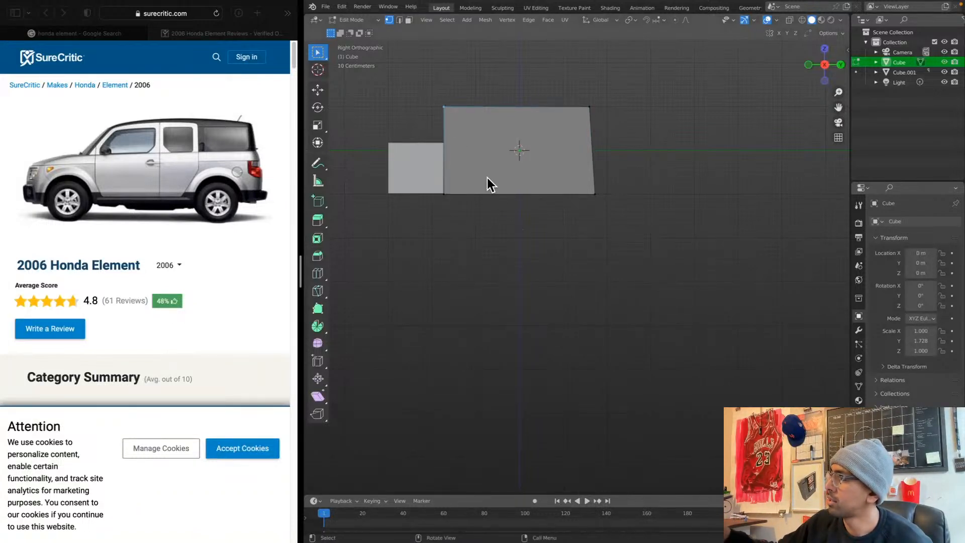
pyautogui.moveTo(458, 146)
pyautogui.mouseDown(button='middle')
pyautogui.moveTo(493, 173)
pyautogui.moveTo(389, 86)
pyautogui.moveTo(463, 157)
pyautogui.mouseUp(button='middle')
pyautogui.moveTo(558, 197); pyautogui.dragTo(532, 193, button='middle')
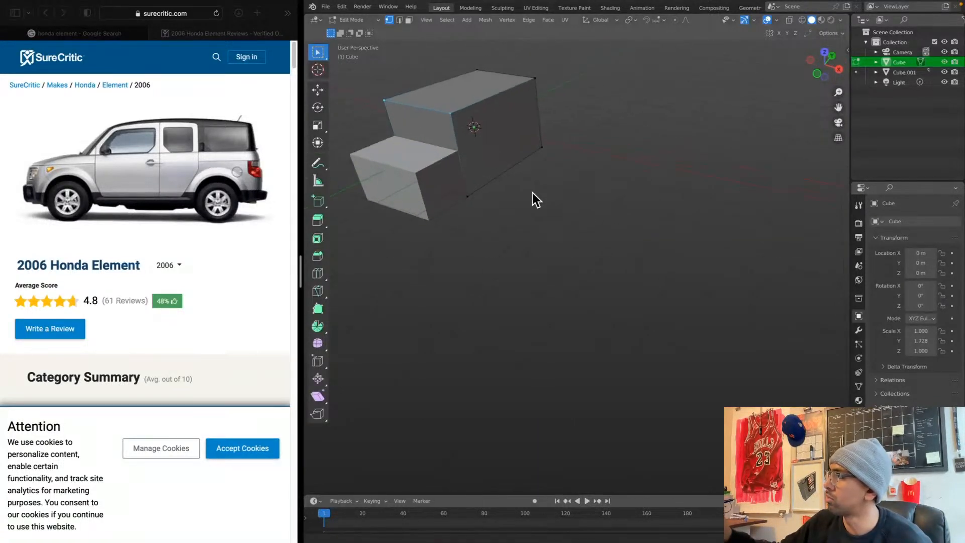
pyautogui.click(838, 69)
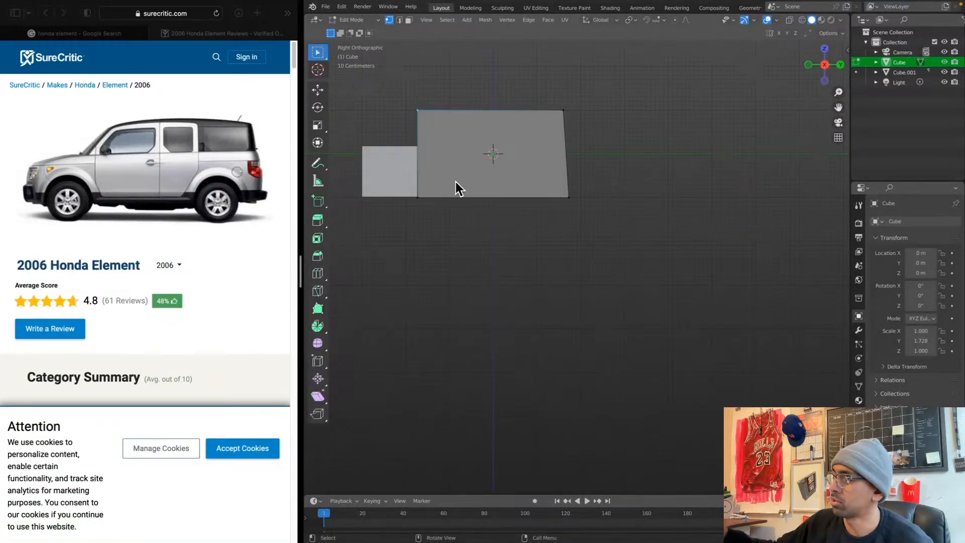
pyautogui.press('g')
pyautogui.press('y')
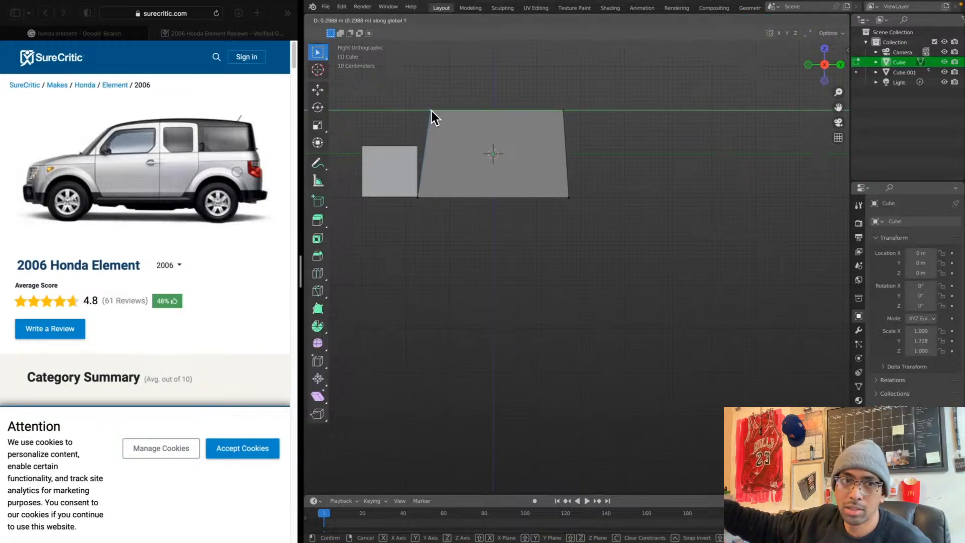
pyautogui.click(471, 113)
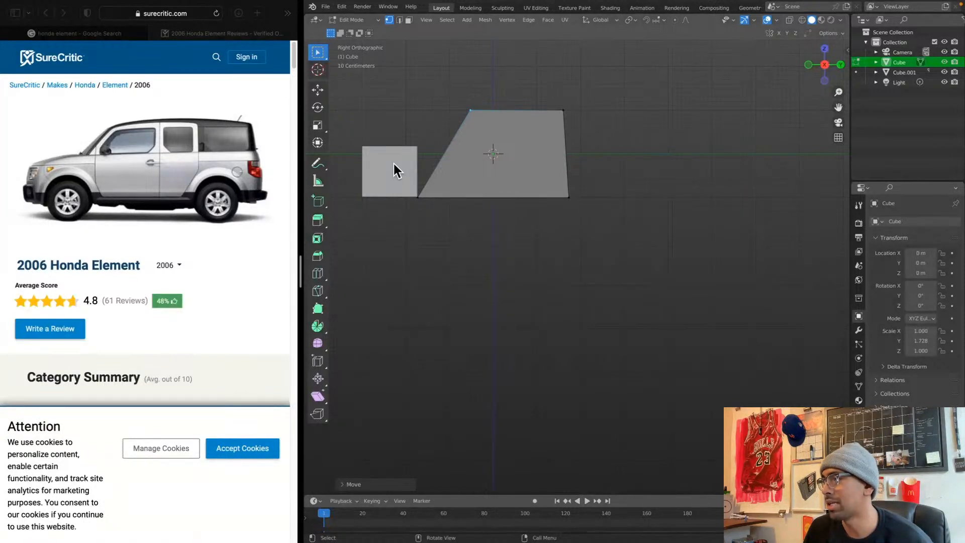
# Switch the body's mesh selection to faces, trying the Loop Cut tool before returning to Select Box
pyautogui.click(318, 274)
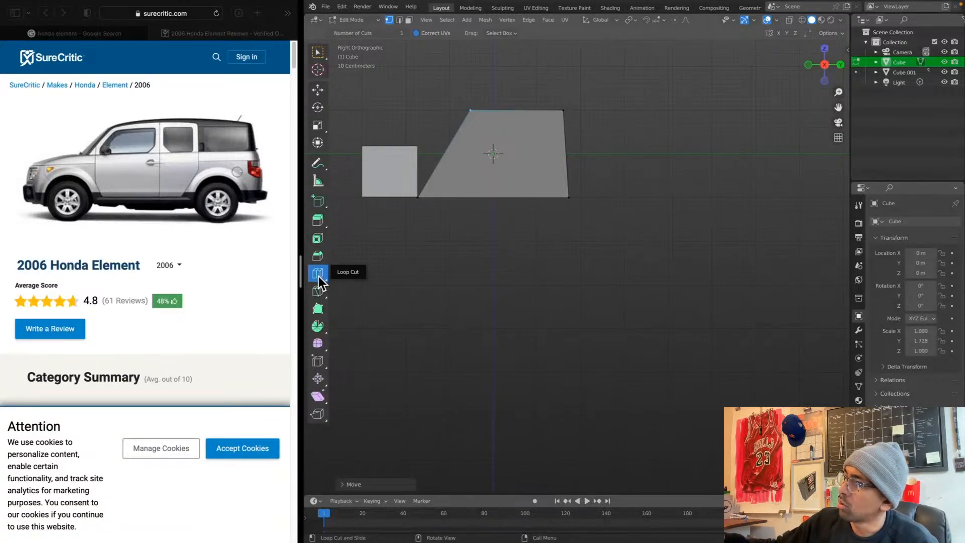
pyautogui.click(377, 20)
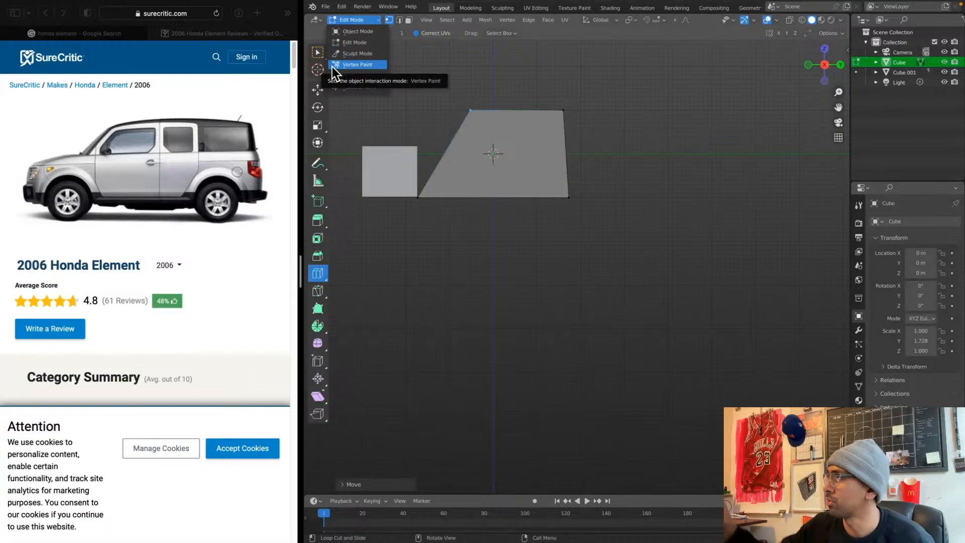
pyautogui.click(408, 20)
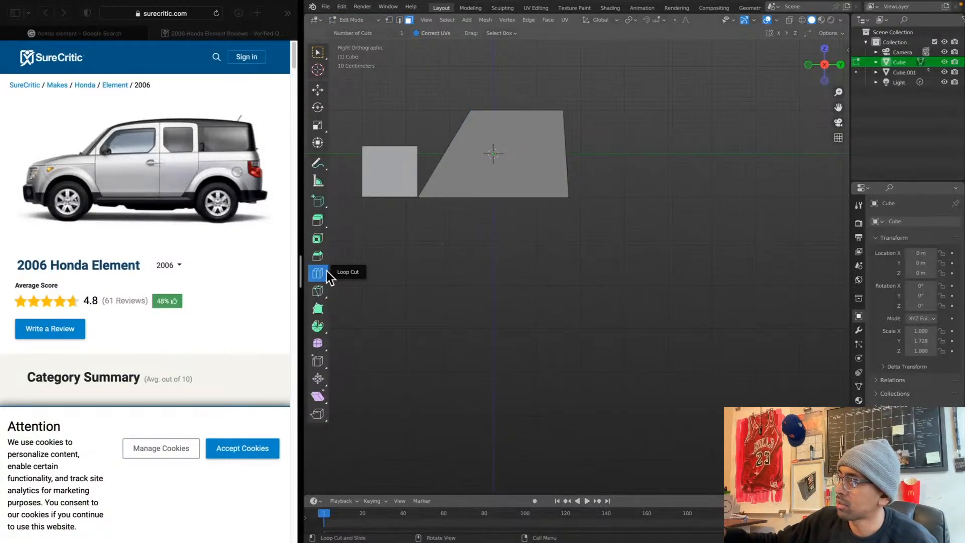
pyautogui.click(399, 20)
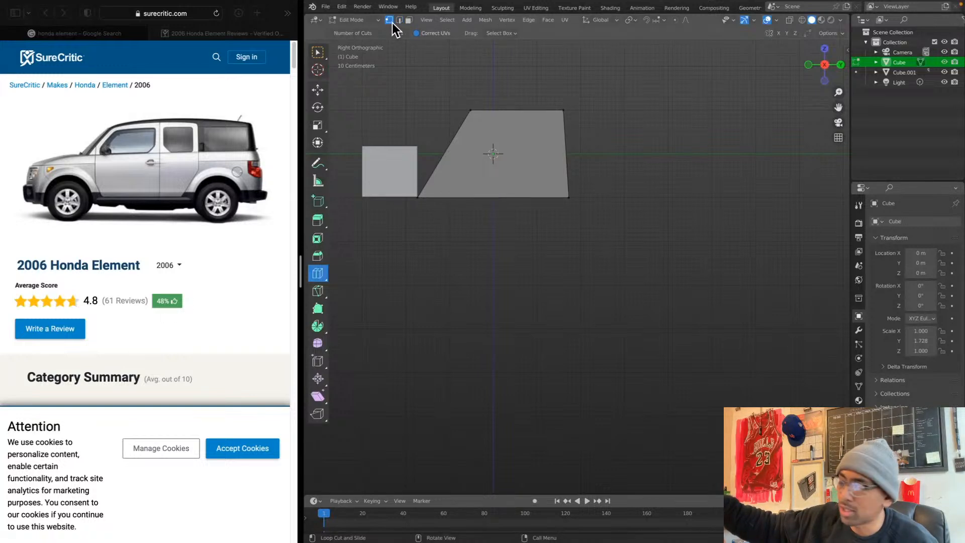
pyautogui.click(408, 20)
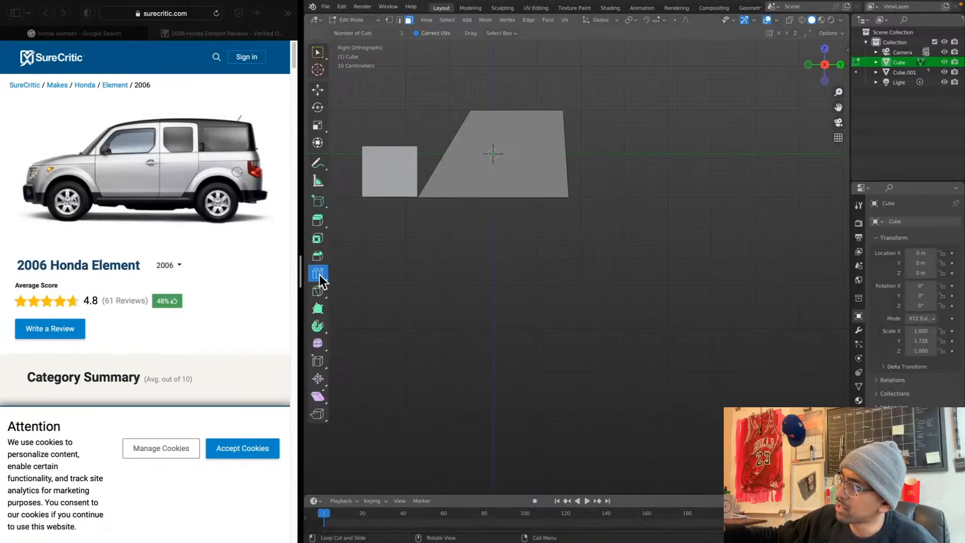
pyautogui.click(318, 52)
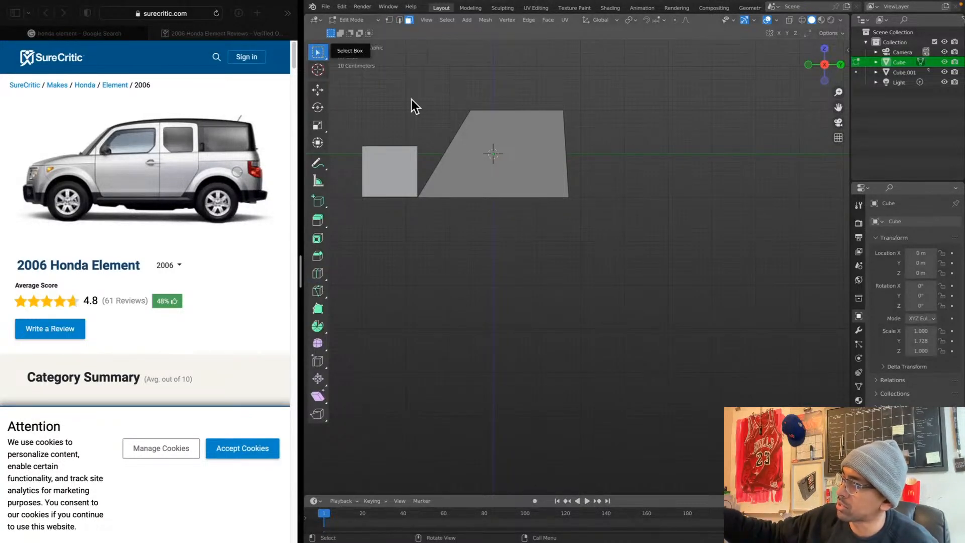
# Select the body's sloping front face and inspect the gap between it and the hood from several angles
pyautogui.moveTo(502, 159); pyautogui.dragTo(581, 205, button='middle')
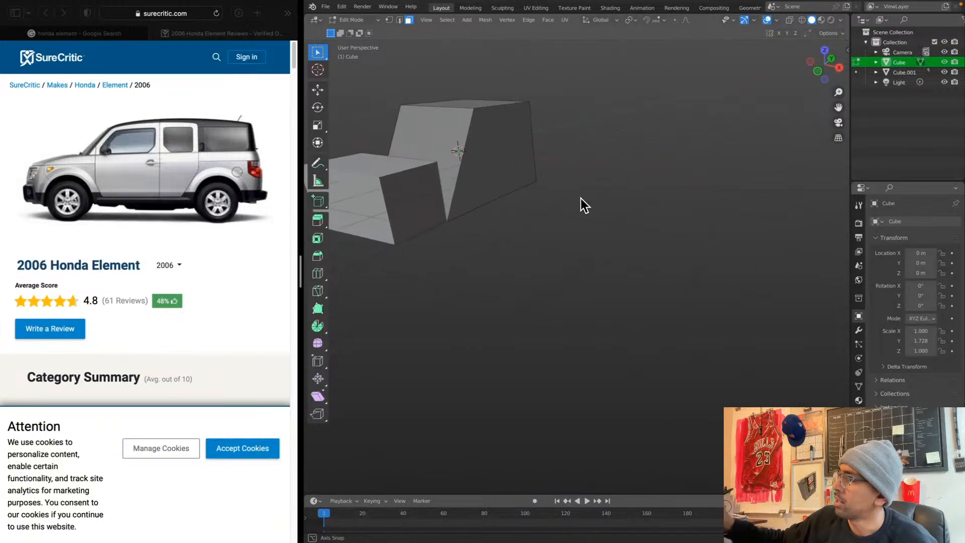
pyautogui.click(439, 147)
pyautogui.moveTo(537, 170); pyautogui.dragTo(562, 254, button='middle')
pyautogui.click(493, 174)
pyautogui.click(380, 182)
pyautogui.moveTo(445, 196); pyautogui.dragTo(524, 94, button='middle')
pyautogui.click(524, 95)
pyautogui.moveTo(589, 186); pyautogui.dragTo(494, 275, button='middle')
pyautogui.keyDown('alt'); pyautogui.moveTo(493, 275); pyautogui.dragTo(545, 153); pyautogui.keyUp('alt')
pyautogui.click(458, 234)
pyautogui.keyDown('alt'); pyautogui.moveTo(458, 234); pyautogui.dragTo(519, 242); pyautogui.keyUp('alt')
pyautogui.moveTo(392, 290); pyautogui.dragTo(623, 225, button='middle')
pyautogui.click(622, 225)
pyautogui.moveTo(698, 258); pyautogui.dragTo(592, 227, button='middle')
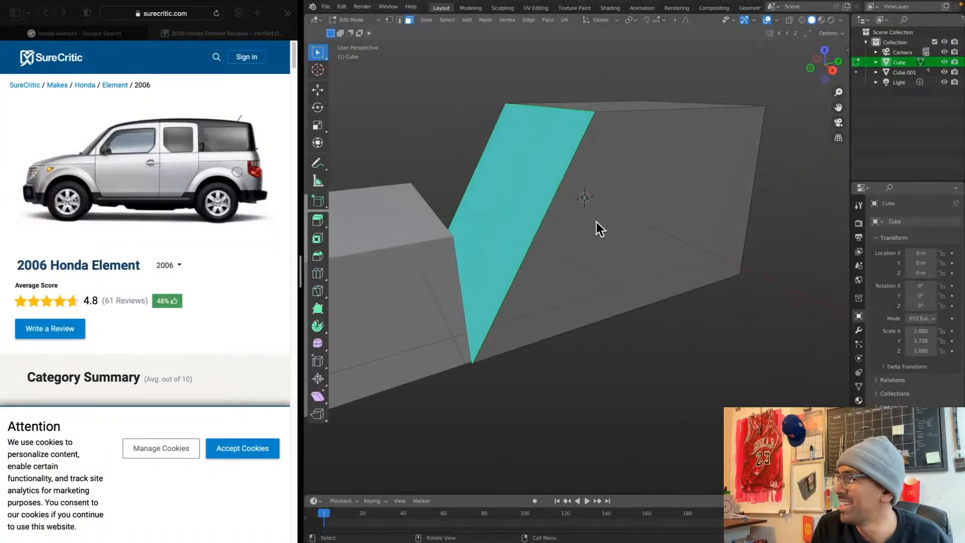
pyautogui.scroll(-2, 553, 322)
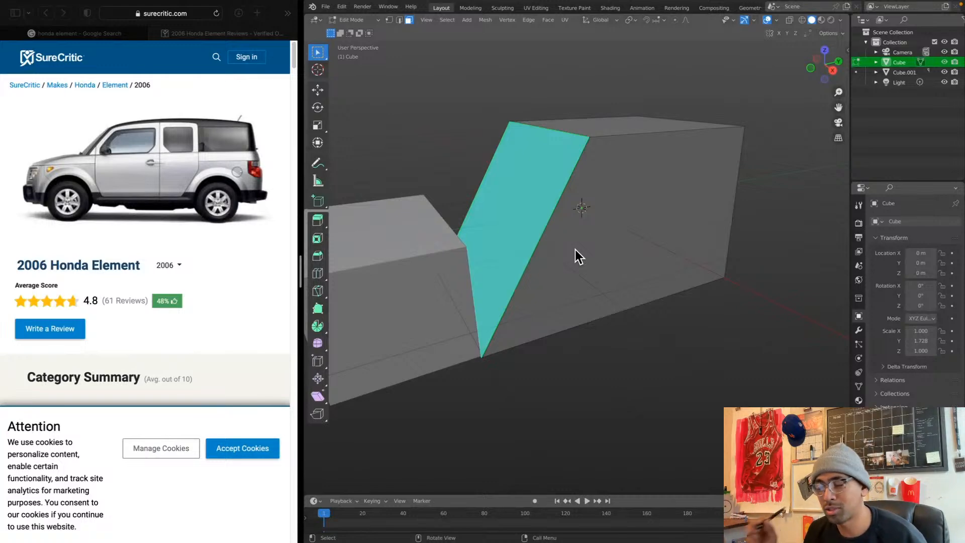
pyautogui.moveTo(597, 306); pyautogui.dragTo(599, 348, button='middle')
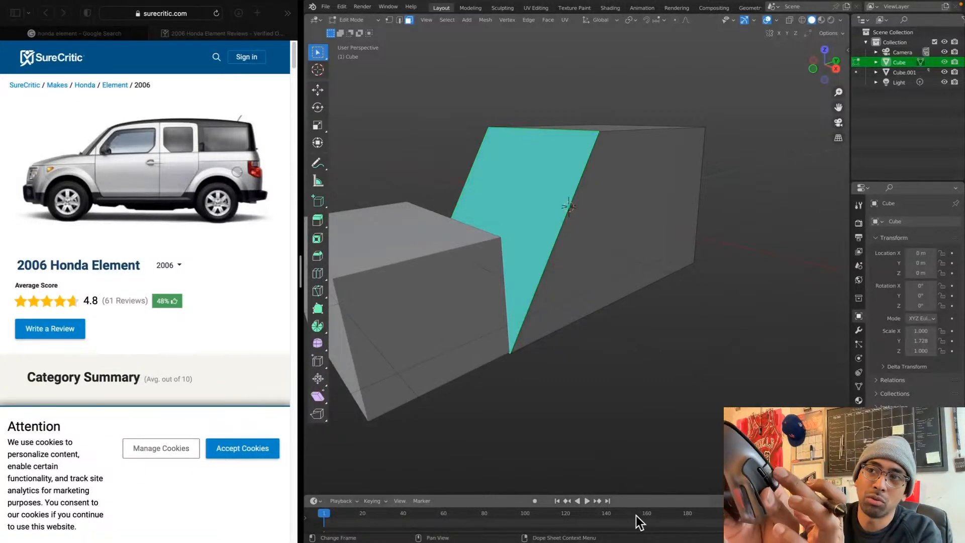
pyautogui.hscroll(3, 638, 523)
pyautogui.scroll(-3, 639, 523)
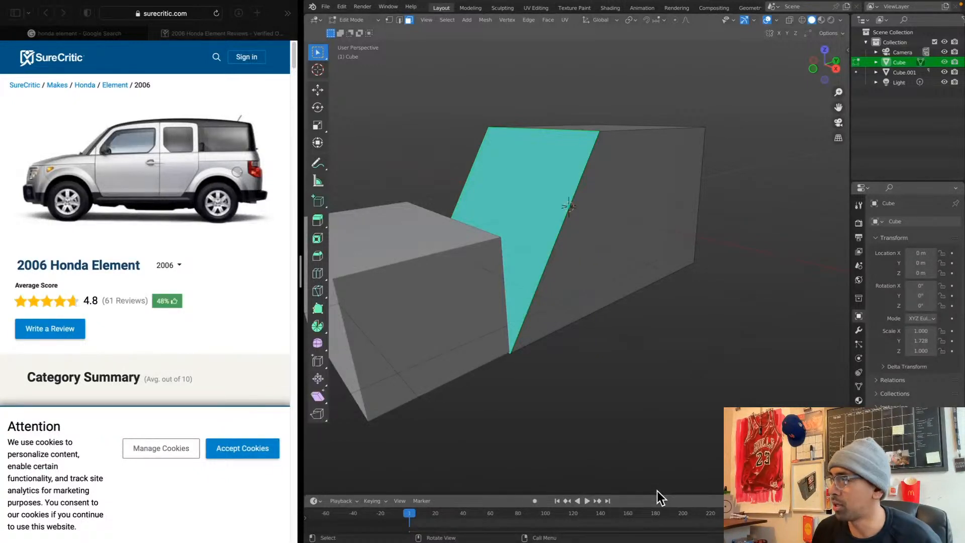
pyautogui.click(393, 99)
pyautogui.click(607, 187)
pyautogui.click(546, 180)
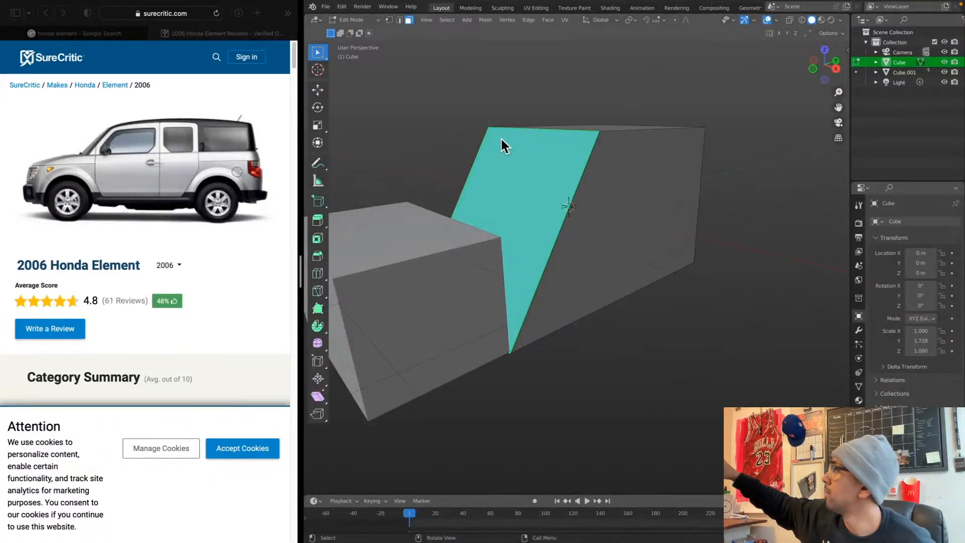
pyautogui.click(343, 6)
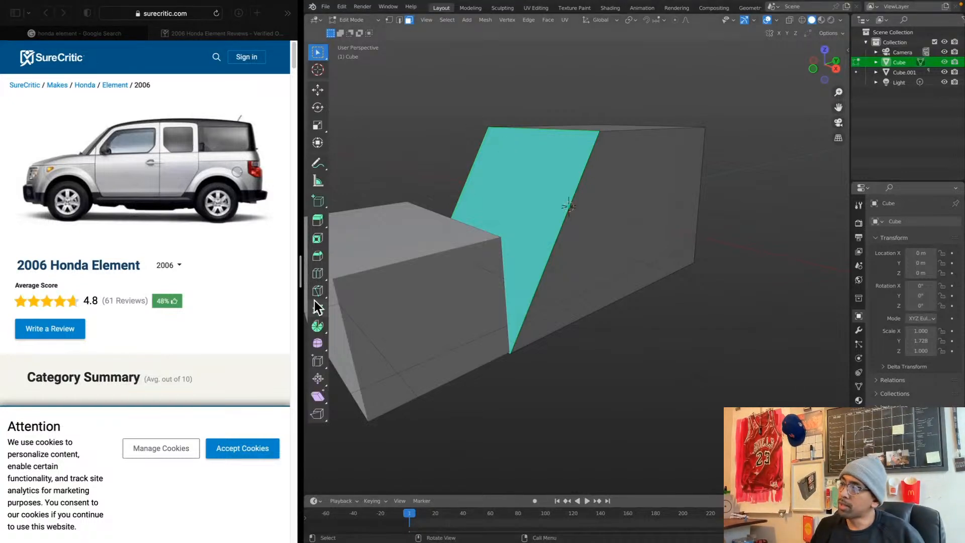
# Add a single horizontal loop cut around the body at mid-height, crossing its sloping front face
pyautogui.click(318, 275)
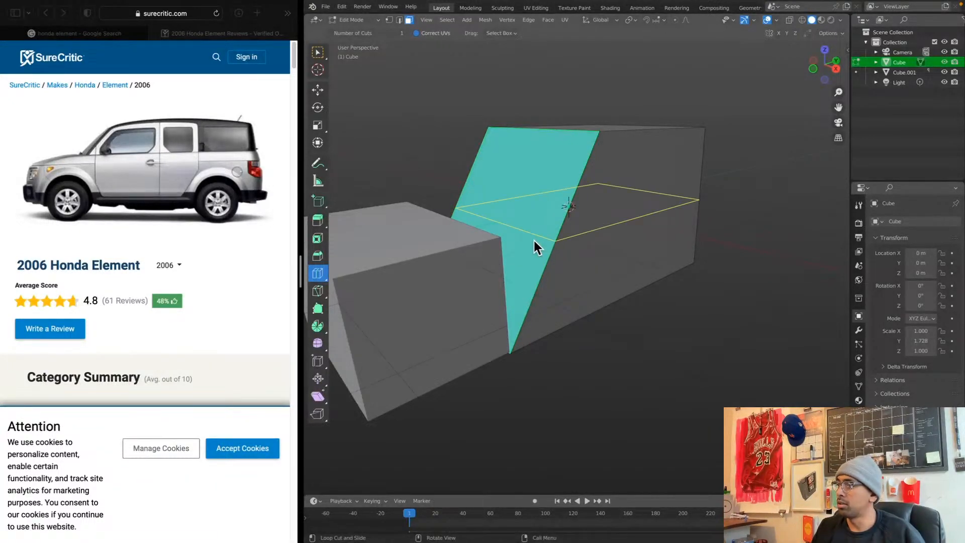
pyautogui.moveTo(547, 221); pyautogui.dragTo(496, 207, button='middle')
pyautogui.moveTo(423, 197); pyautogui.dragTo(535, 172, button='middle')
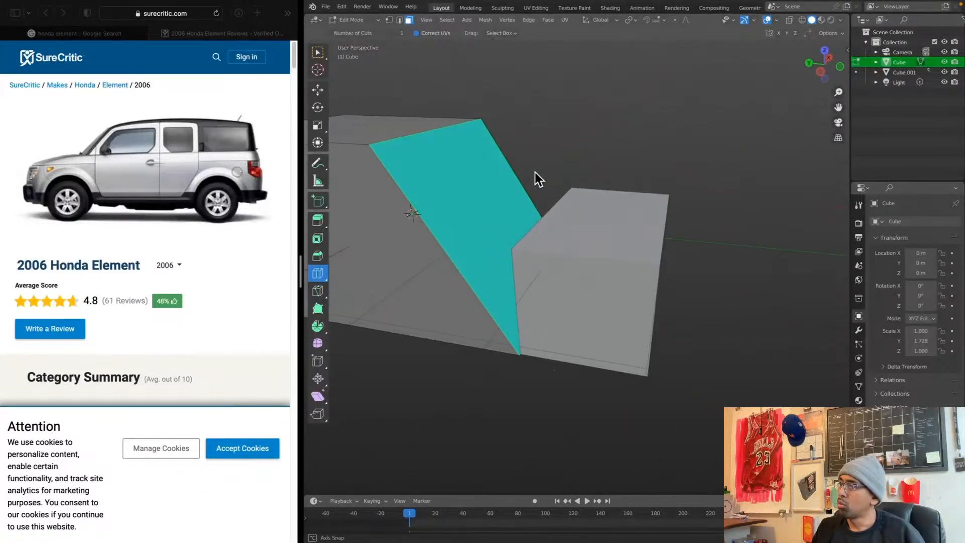
pyautogui.moveTo(467, 238); pyautogui.dragTo(955, 237, button='middle')
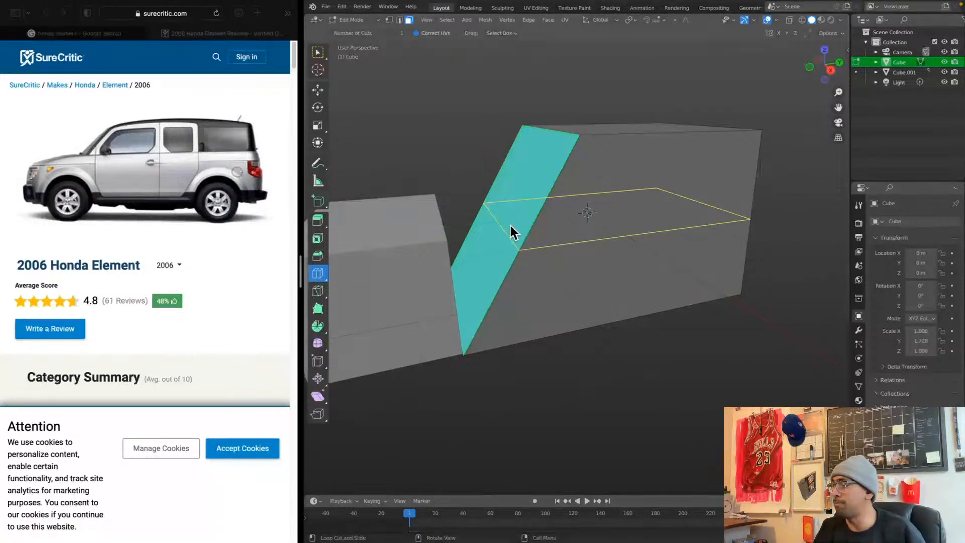
pyautogui.moveTo(511, 225); pyautogui.dragTo(512, 186)
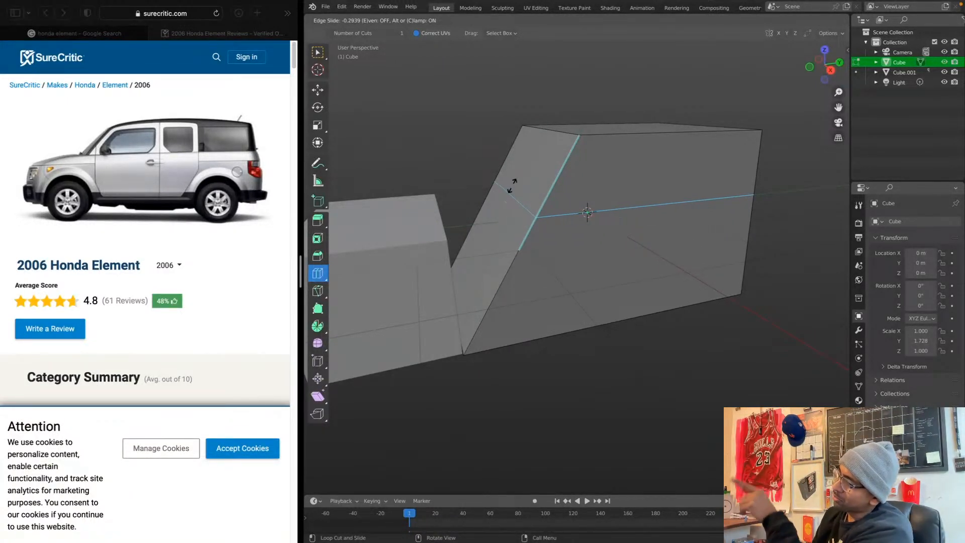
pyautogui.moveTo(512, 185)
pyautogui.mouseDown()
pyautogui.moveTo(498, 220)
pyautogui.moveTo(510, 198)
pyautogui.mouseUp()
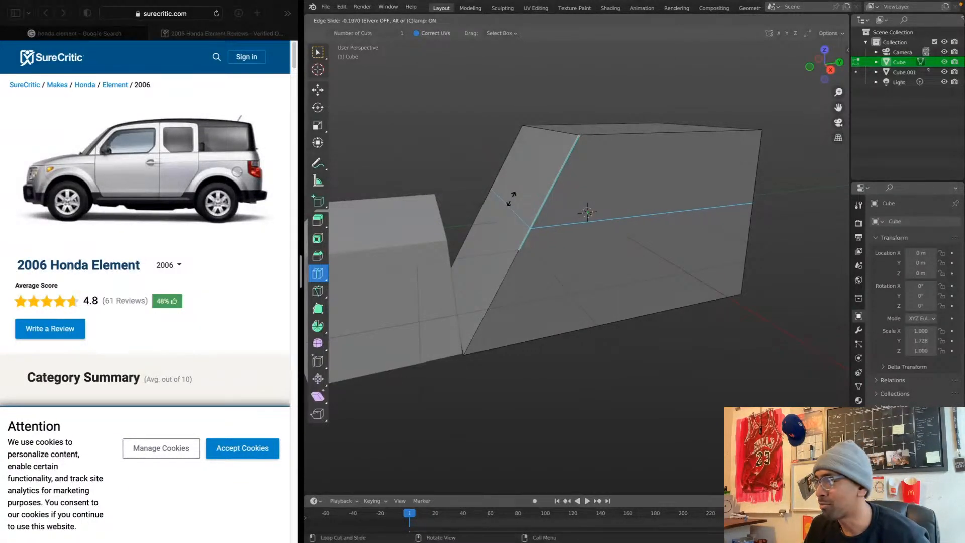
pyautogui.moveTo(510, 199); pyautogui.dragTo(512, 201)
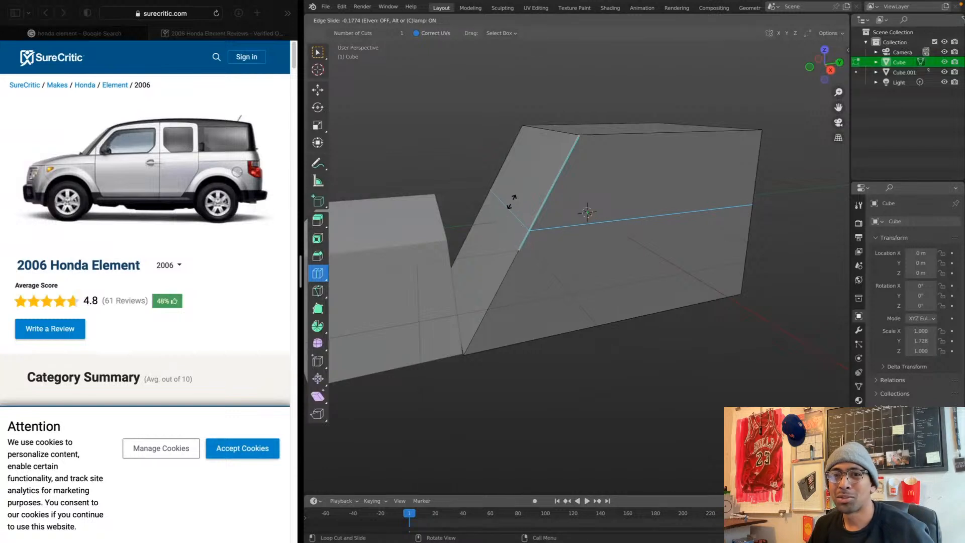
pyautogui.moveTo(512, 201); pyautogui.dragTo(512, 200)
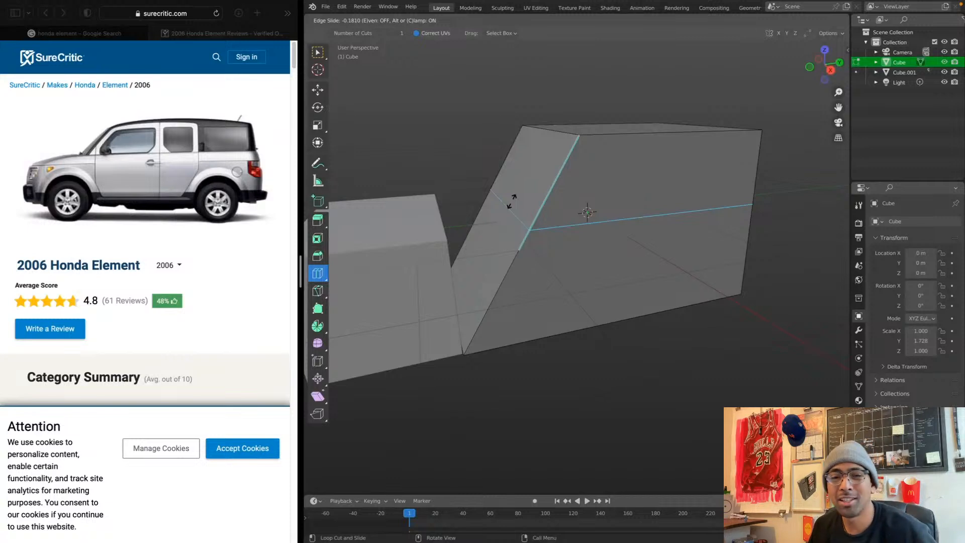
pyautogui.moveTo(512, 201); pyautogui.dragTo(512, 200)
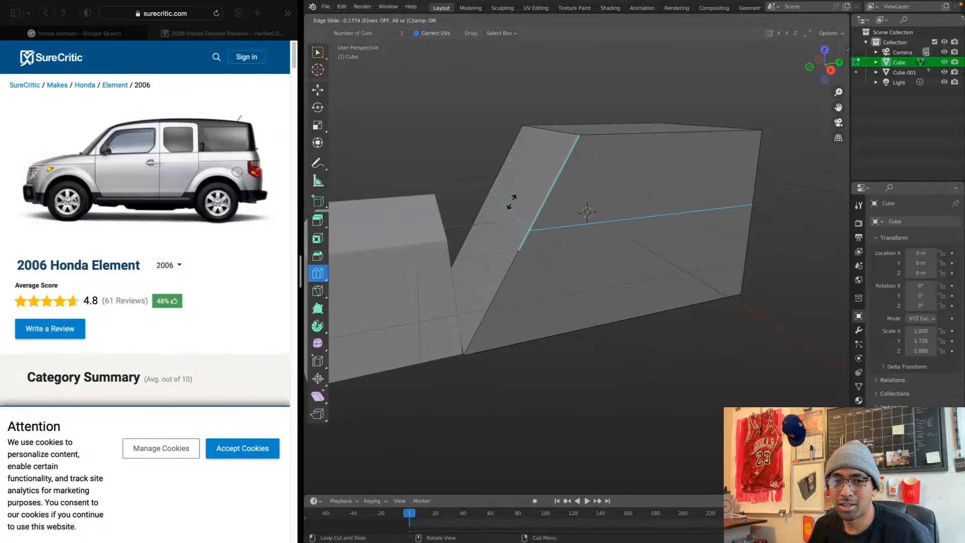
pyautogui.moveTo(511, 201); pyautogui.dragTo(509, 226)
pyautogui.press('super+z')
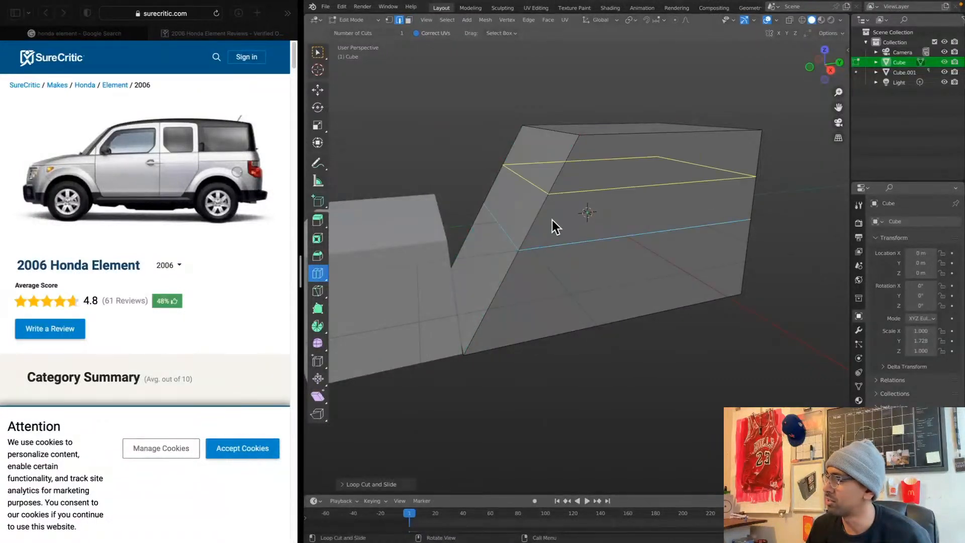
# Select the loop cut's two front vertices and move them about 0.5 m forward along Y to form the windshield base near the hood
pyautogui.click(831, 70)
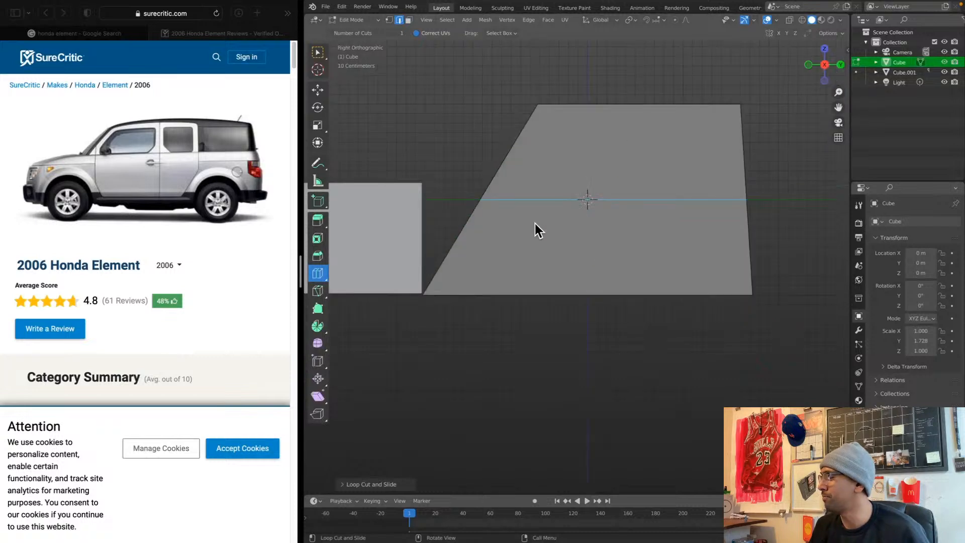
pyautogui.keyDown('shift'); pyautogui.moveTo(609, 269); pyautogui.dragTo(537, 282, button='middle'); pyautogui.keyUp('shift')
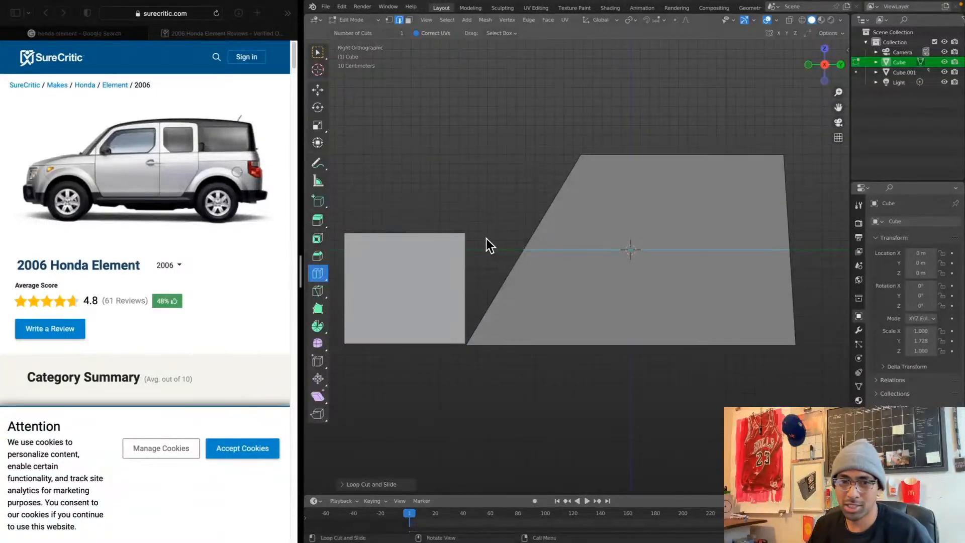
pyautogui.click(390, 20)
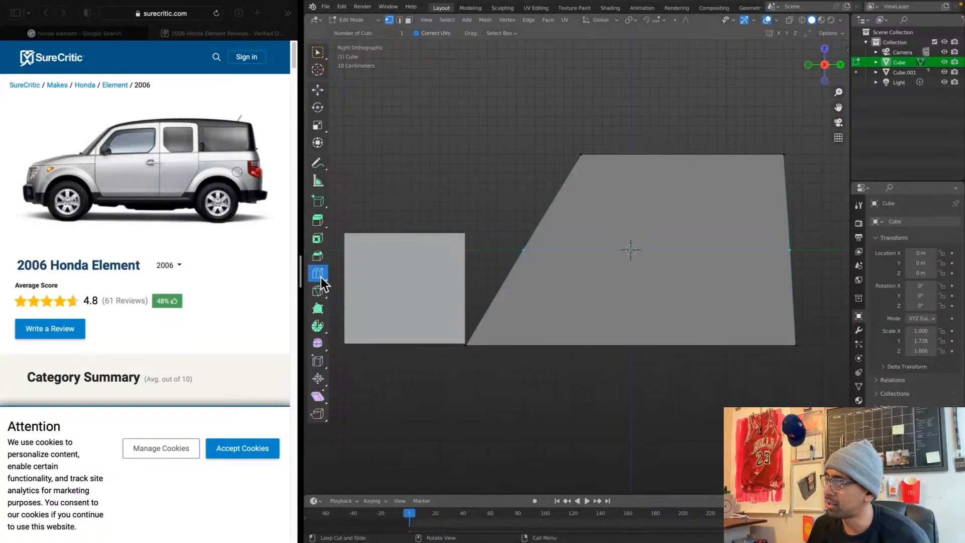
pyautogui.click(319, 55)
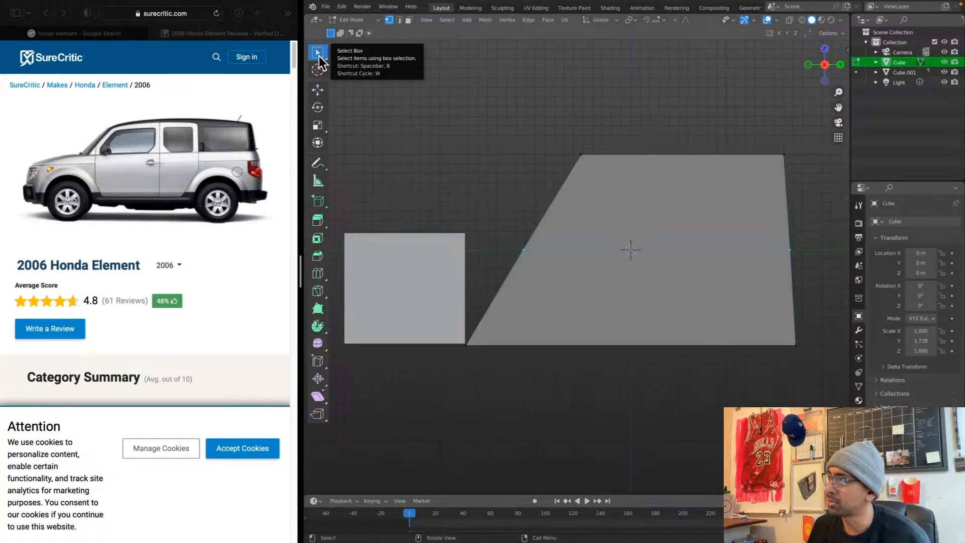
pyautogui.moveTo(517, 216); pyautogui.dragTo(545, 248, button='middle')
pyautogui.moveTo(497, 219); pyautogui.dragTo(527, 250)
pyautogui.moveTo(623, 309); pyautogui.dragTo(590, 289, button='middle')
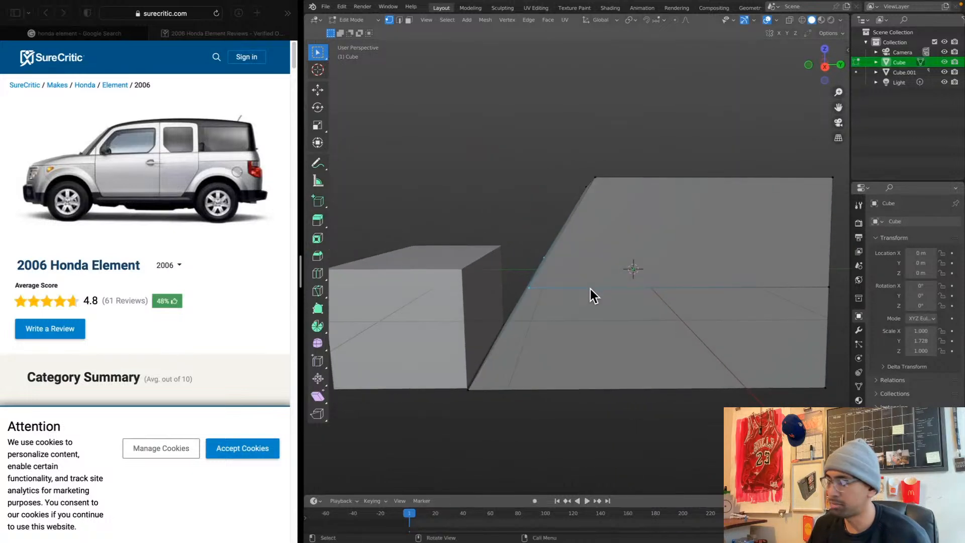
pyautogui.click(824, 66)
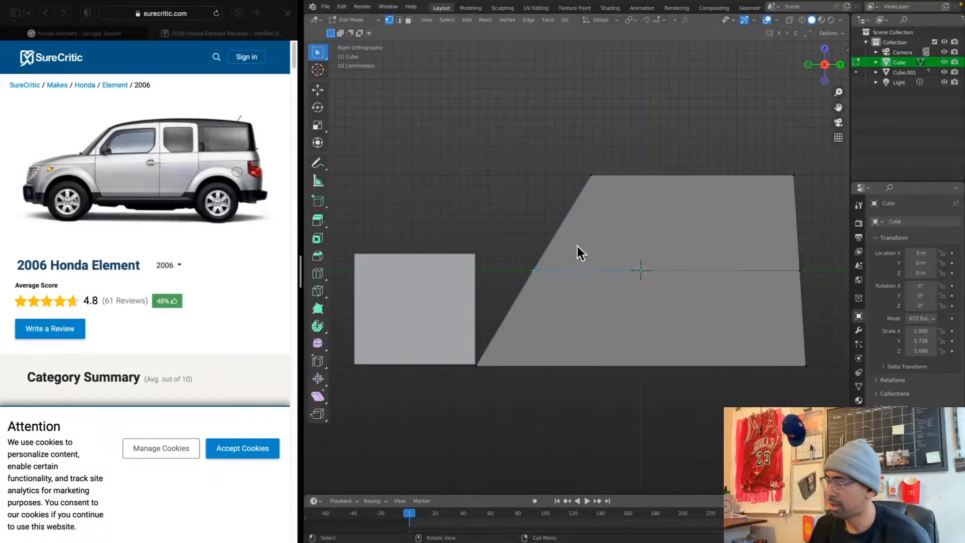
pyautogui.press('g')
pyautogui.press('y')
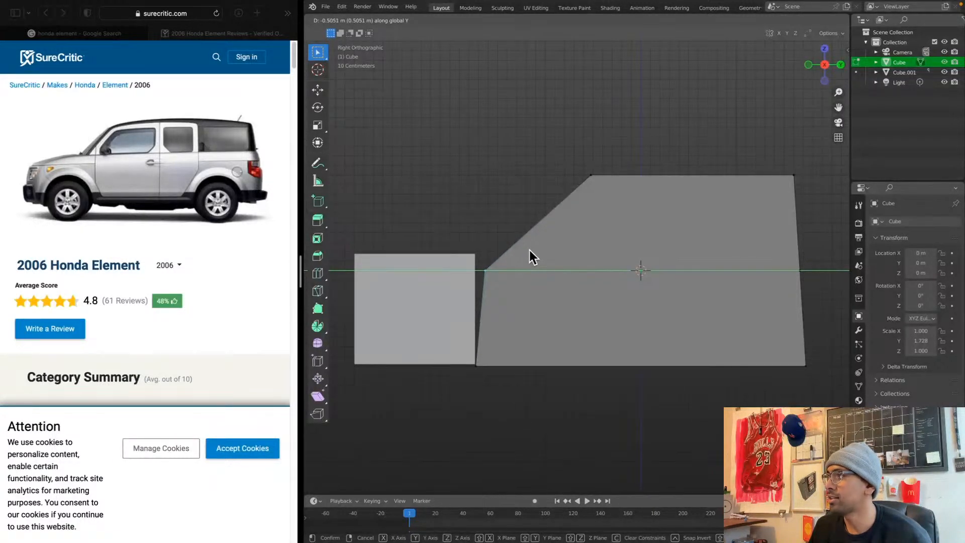
pyautogui.click(526, 251)
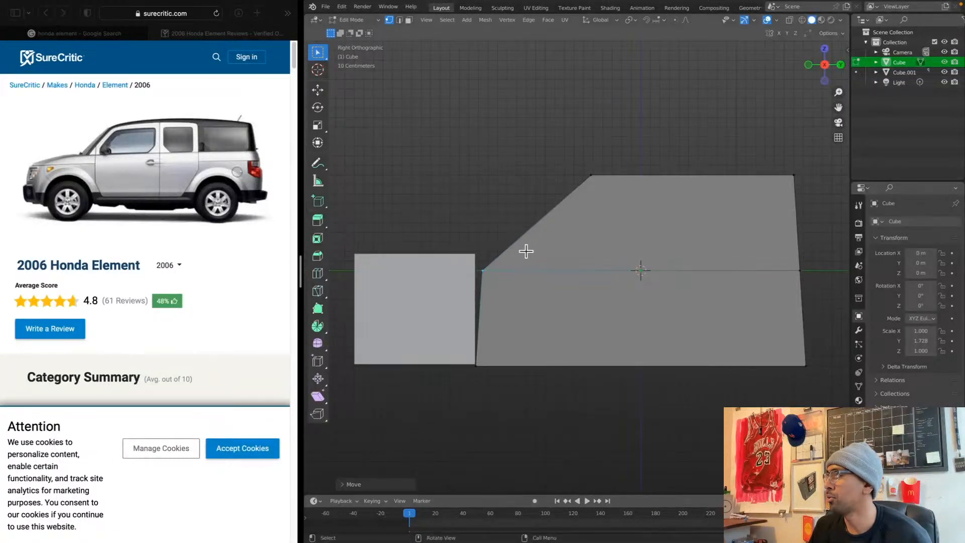
pyautogui.keyDown('shift'); pyautogui.moveTo(457, 256); pyautogui.dragTo(512, 234, button='middle'); pyautogui.keyUp('shift')
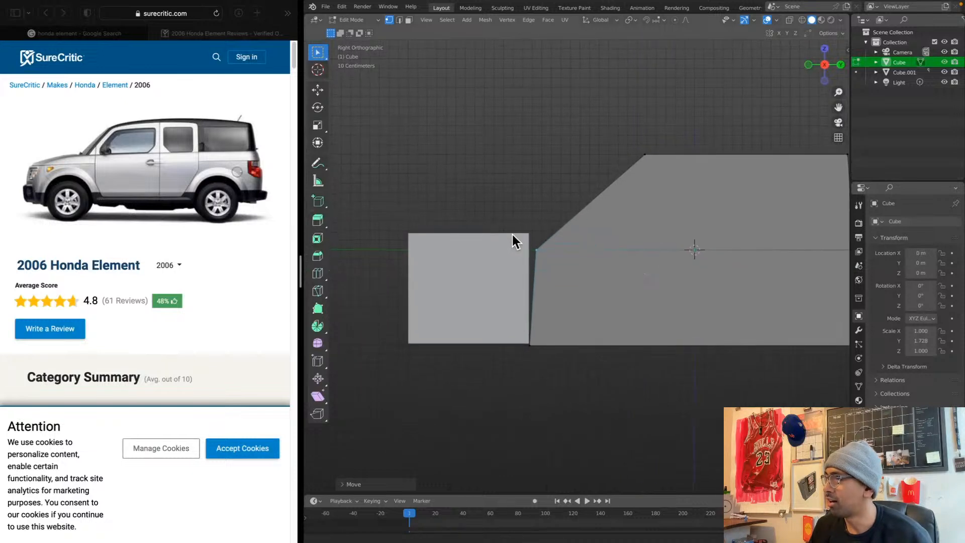
# Switch mesh editing from the body to the hood cube, putting the hood in Edit Mode
pyautogui.click(492, 257)
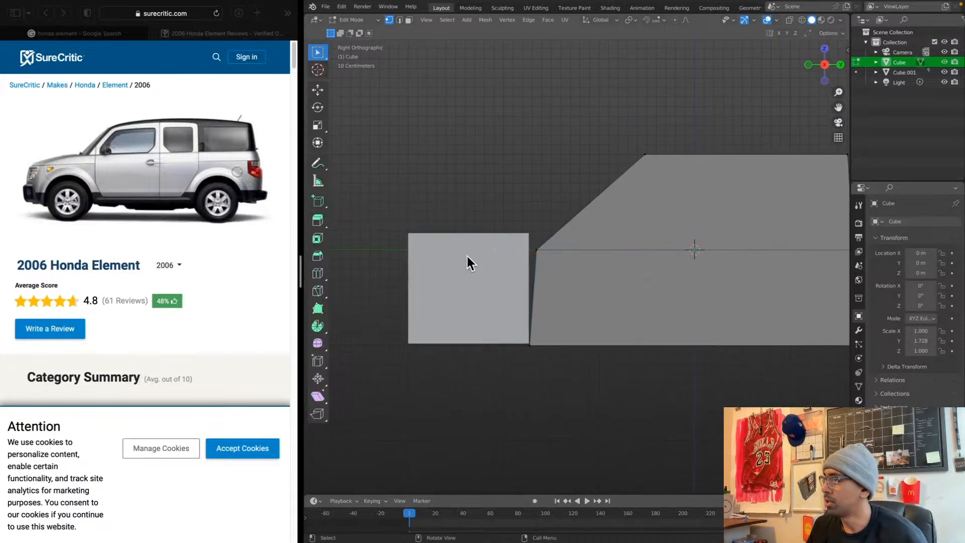
pyautogui.press('capslock')
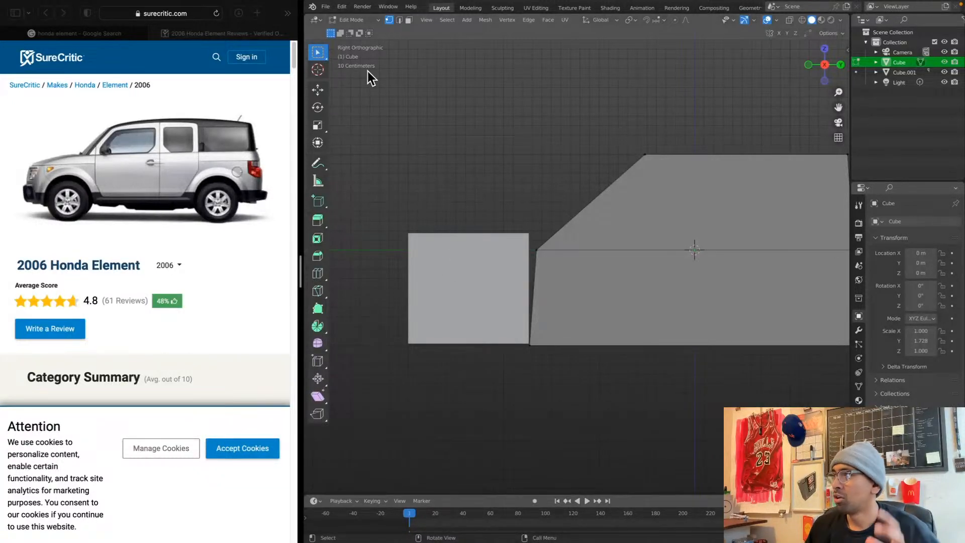
pyautogui.click(375, 22)
pyautogui.click(373, 27)
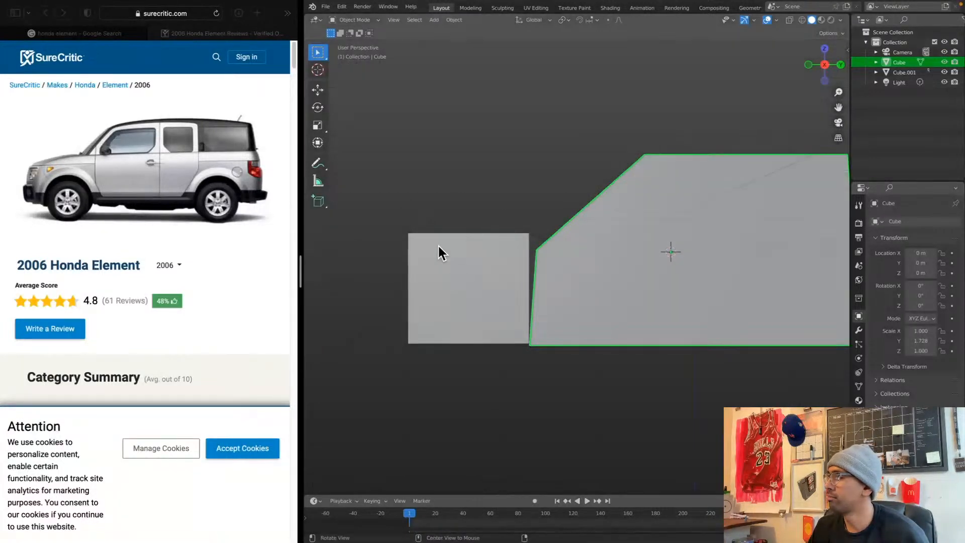
pyautogui.moveTo(438, 244); pyautogui.dragTo(493, 301, button='middle')
pyautogui.click(493, 301)
pyautogui.moveTo(526, 343); pyautogui.dragTo(389, 198, button='middle')
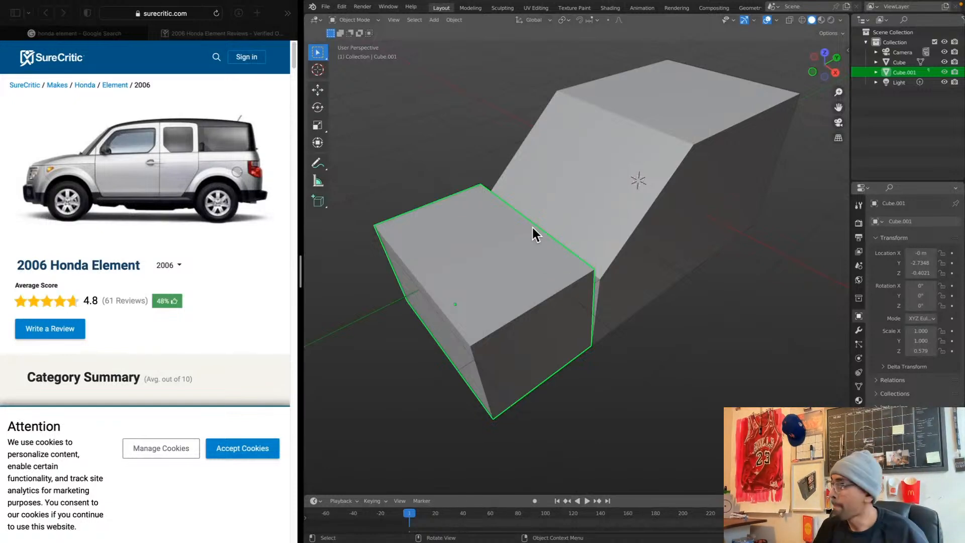
pyautogui.moveTo(514, 309); pyautogui.dragTo(586, 325, button='middle')
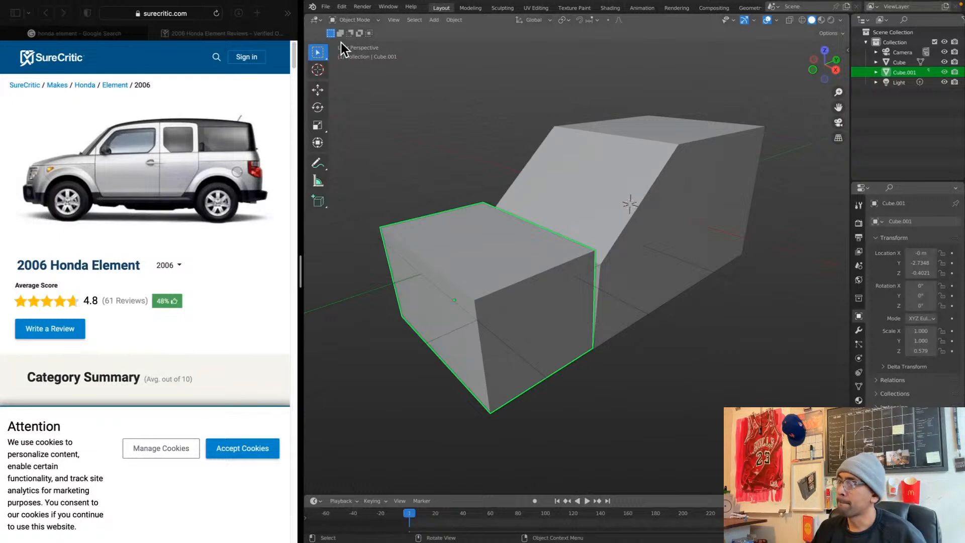
pyautogui.hotkey('ctrl', 'Tab')
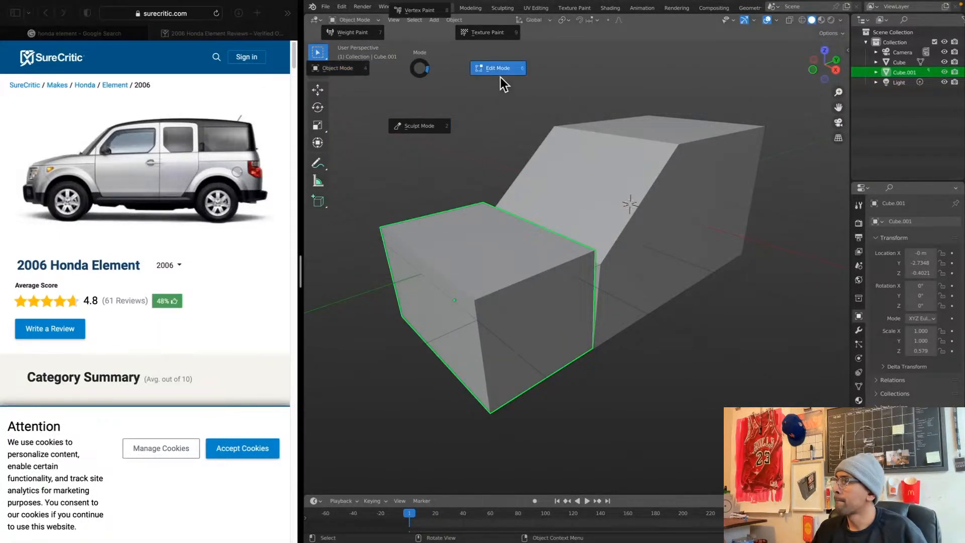
pyautogui.click(424, 191)
pyautogui.hotkey('ctrl', 'Tab')
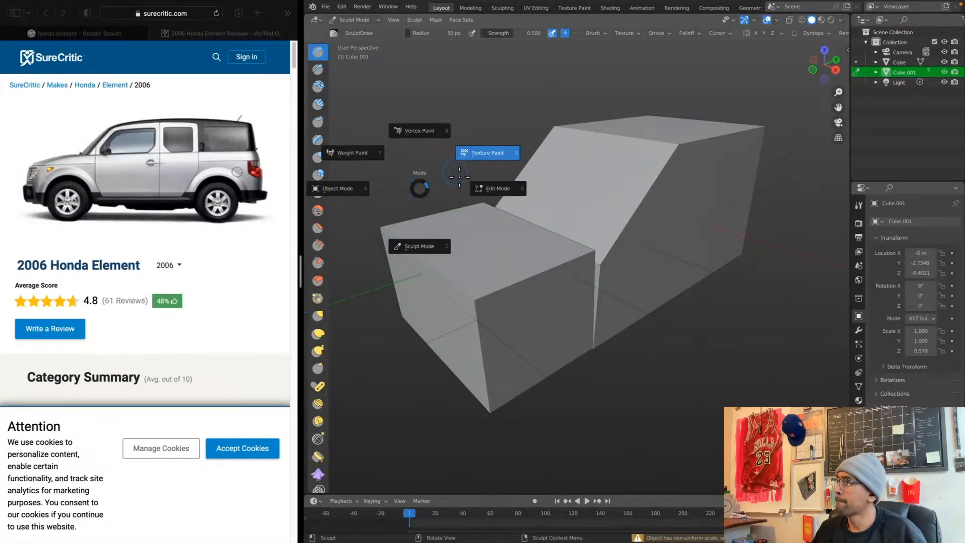
pyautogui.click(492, 190)
# Select the hood's two upper front vertices and move them about 0.13 m rearward along Y
pyautogui.keyDown('shift'); pyautogui.click(474, 300); pyautogui.keyUp('shift')
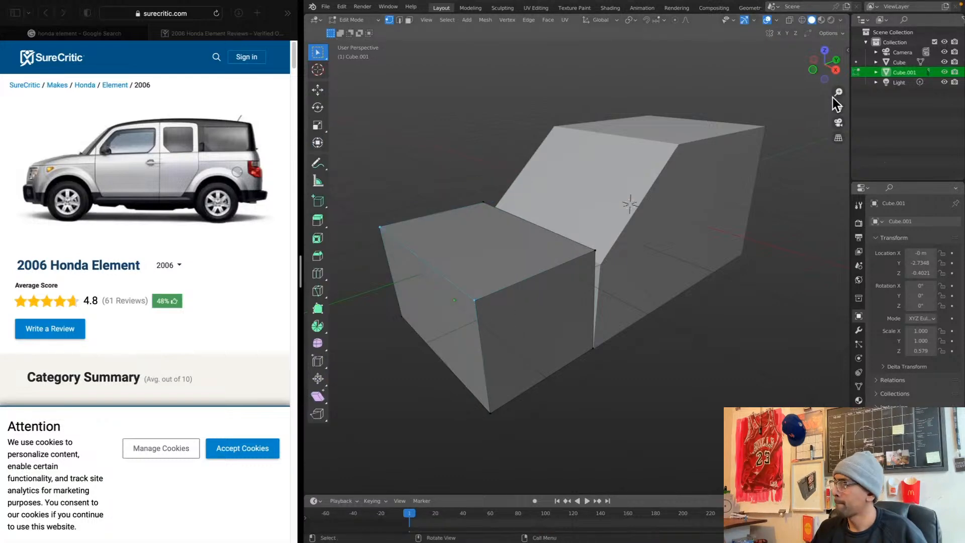
pyautogui.press('1')
pyautogui.press('3')
pyautogui.press('1')
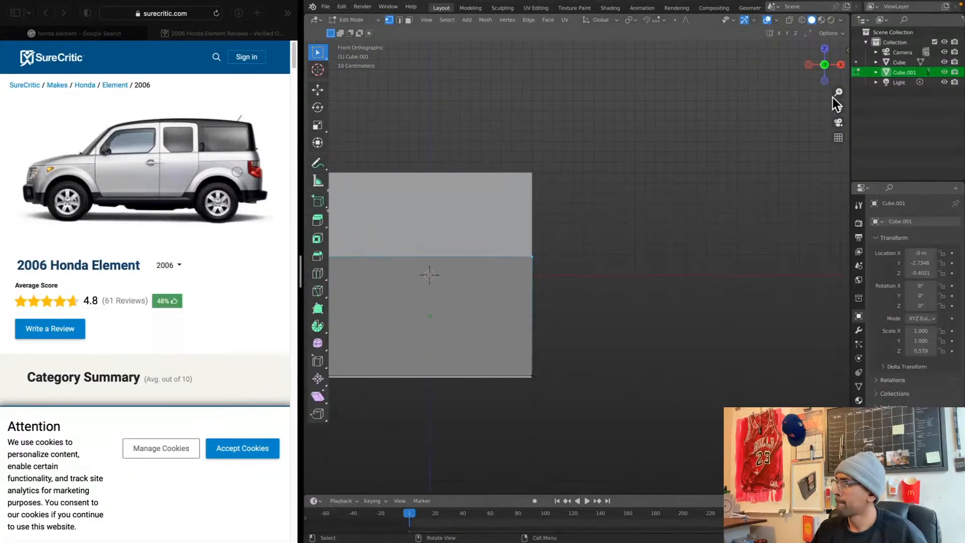
pyautogui.press('3')
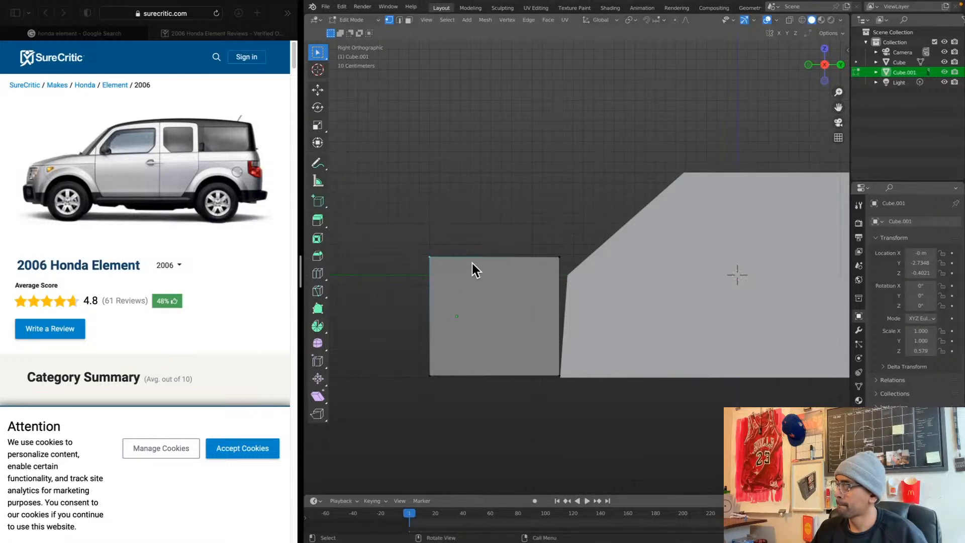
pyautogui.press('g')
pyautogui.press('y')
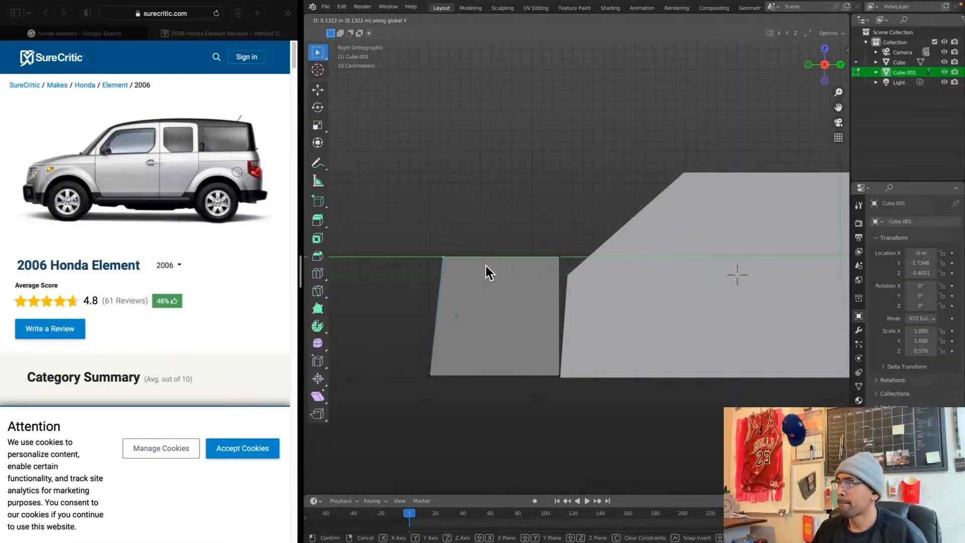
pyautogui.click(485, 266)
# Lower the hood's upper front vertices along Z to about the windshield base's height so the hood slopes toward the front
pyautogui.press('g')
pyautogui.press('z')
pyautogui.click(485, 284)
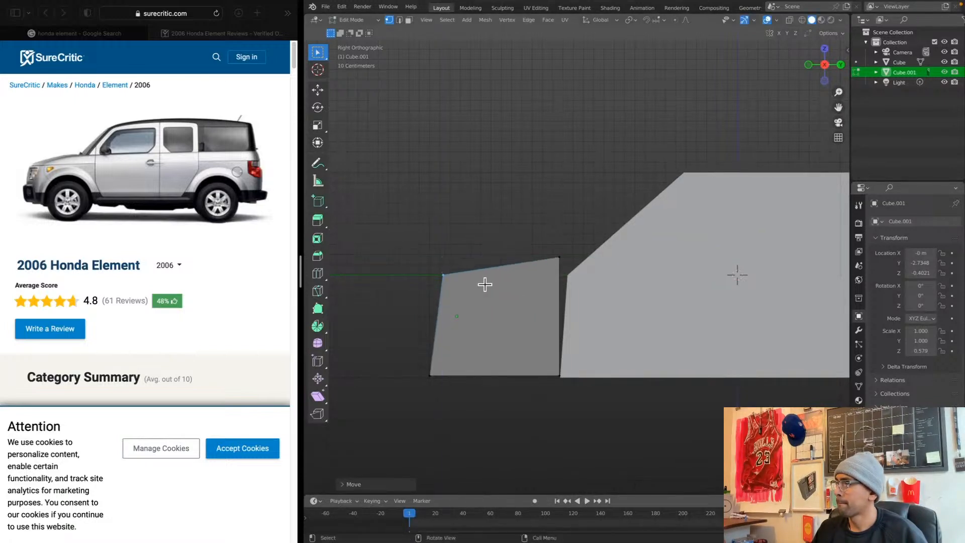
# Turn on X-ray display, select the hood's two upper rear vertices and lower them about 0.08 m along Z
pyautogui.click(559, 258)
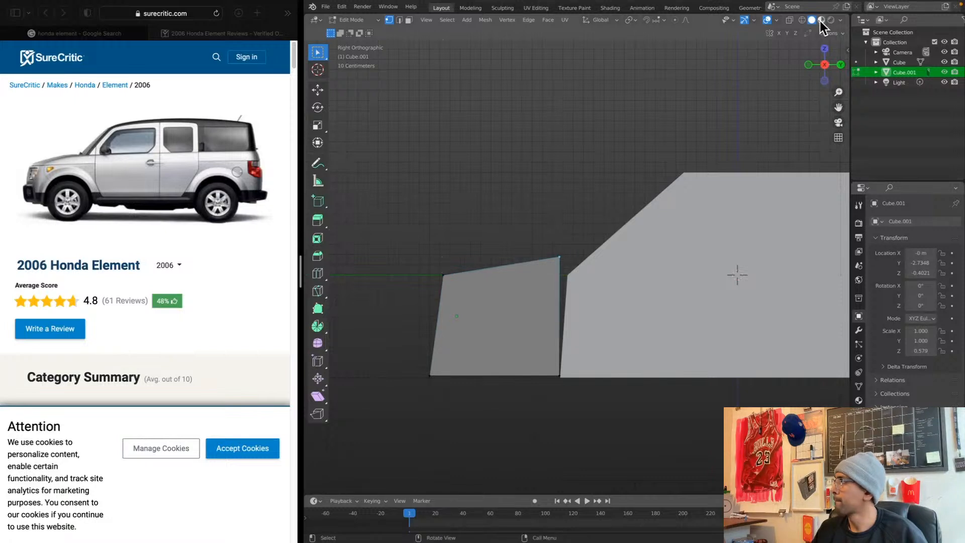
pyautogui.click(790, 20)
pyautogui.moveTo(614, 196); pyautogui.dragTo(615, 164, button='middle')
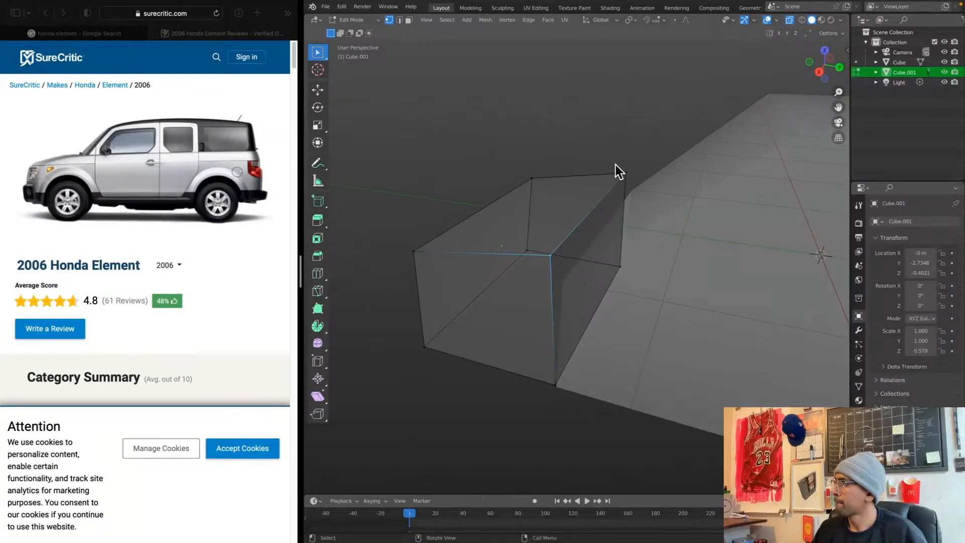
pyautogui.keyDown('shift'); pyautogui.click(626, 175); pyautogui.keyUp('shift')
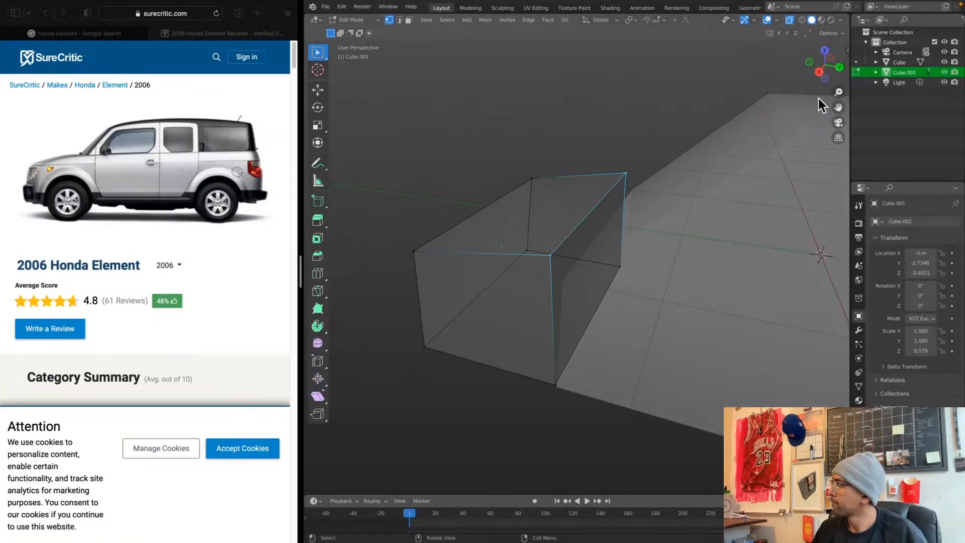
pyautogui.click(816, 65)
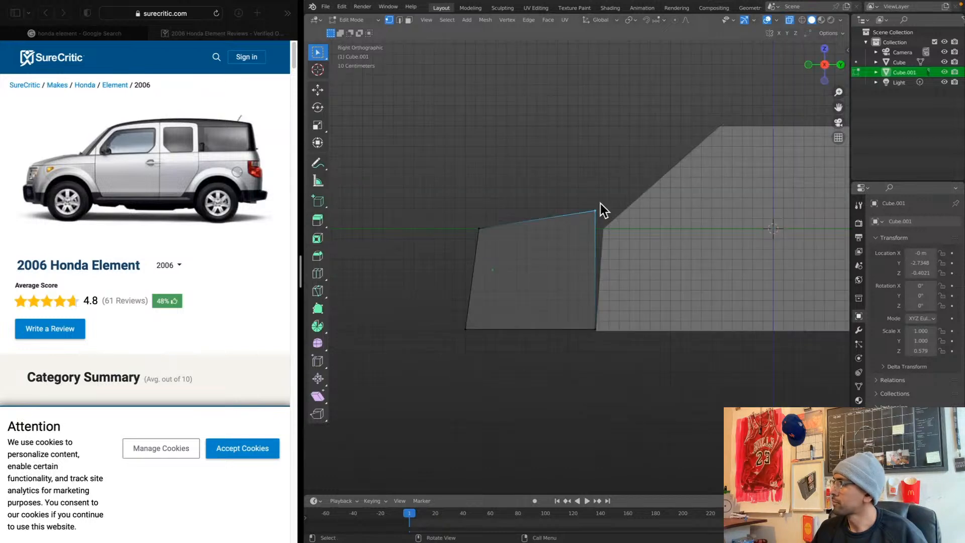
pyautogui.press('g')
pyautogui.press('z')
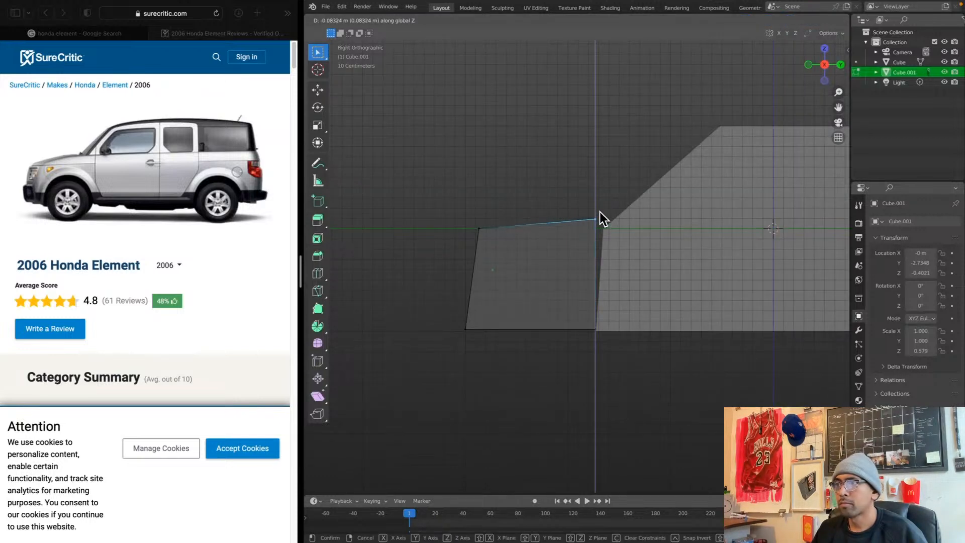
pyautogui.click(599, 210)
# Move the hood's upper rear vertices rearward along Y until they meet the body's windshield slope
pyautogui.press('g')
pyautogui.press('y')
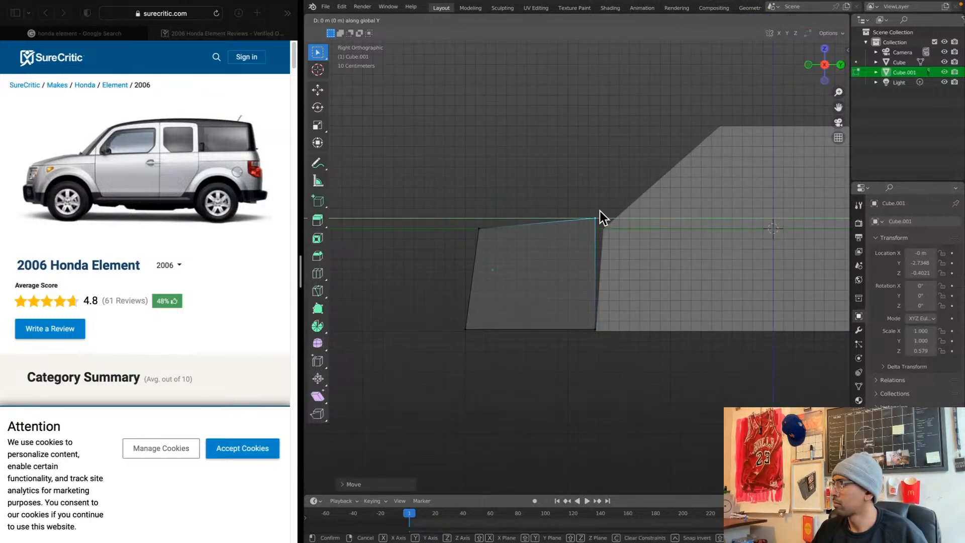
pyautogui.click(622, 211)
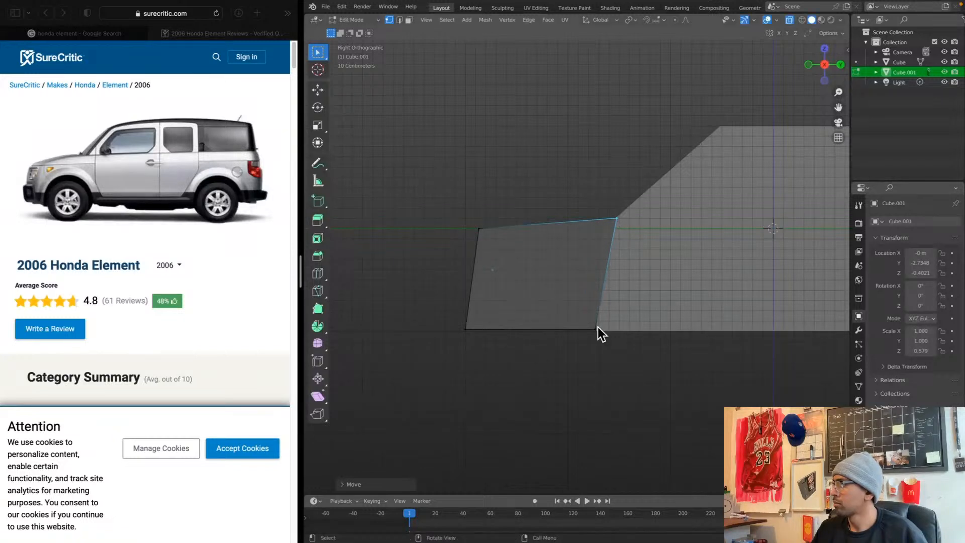
# Select all the hood's bottom vertices and lower them slightly along Z to line up with the body's underside
pyautogui.moveTo(605, 322); pyautogui.dragTo(432, 350)
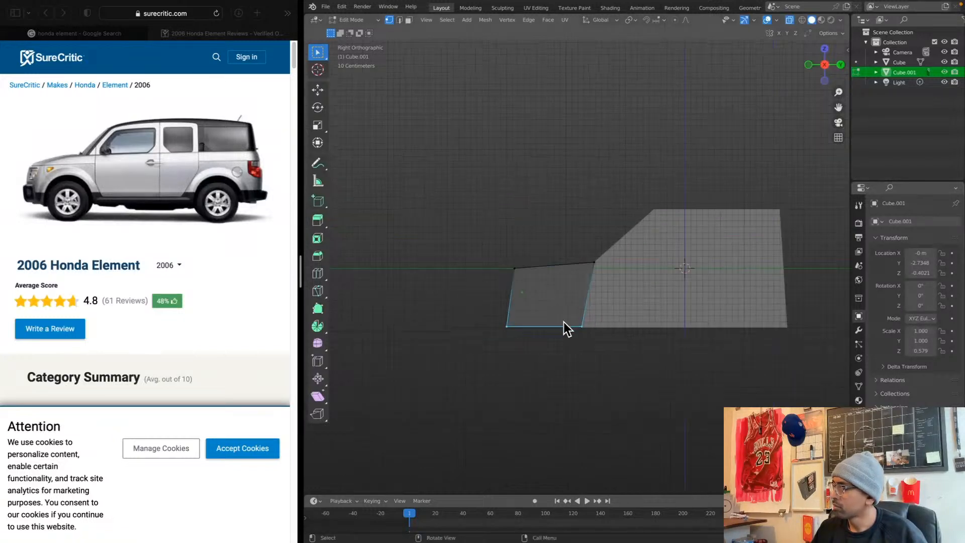
pyautogui.scroll(1, 565, 327)
pyautogui.scroll(2, 564, 324)
pyautogui.keyDown('shift'); pyautogui.moveTo(564, 328); pyautogui.dragTo(588, 310, button='middle'); pyautogui.keyUp('shift')
pyautogui.press('g')
pyautogui.press('z')
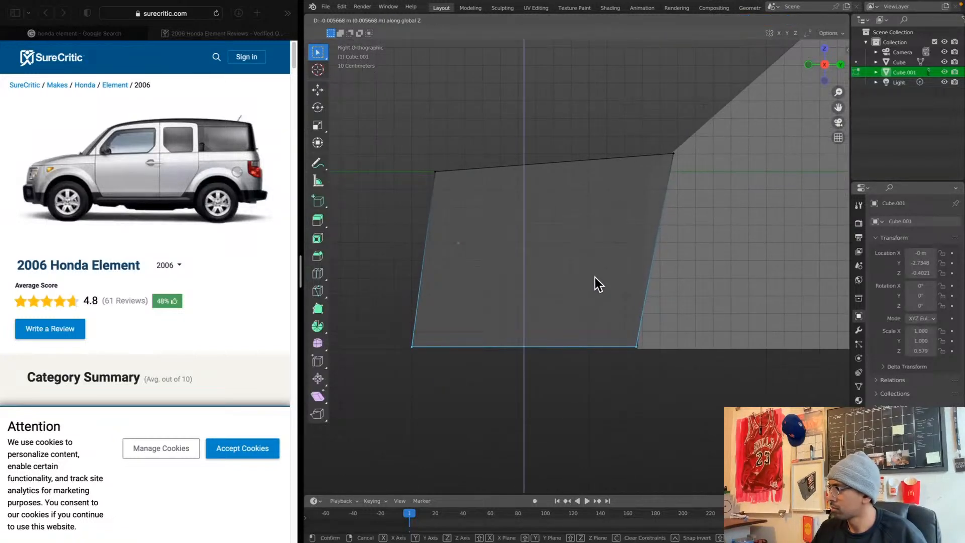
pyautogui.click(594, 280)
# Select the hood's two lower rear vertices and move them slightly rearward along Y into the body, then clear the selection
pyautogui.click(642, 345)
pyautogui.moveTo(652, 369); pyautogui.dragTo(627, 347)
pyautogui.moveTo(632, 360)
pyautogui.mouseDown(button='middle')
pyautogui.moveTo(657, 354)
pyautogui.moveTo(634, 372)
pyautogui.moveTo(637, 359)
pyautogui.mouseUp(button='middle')
pyautogui.scroll(-5, 638, 354)
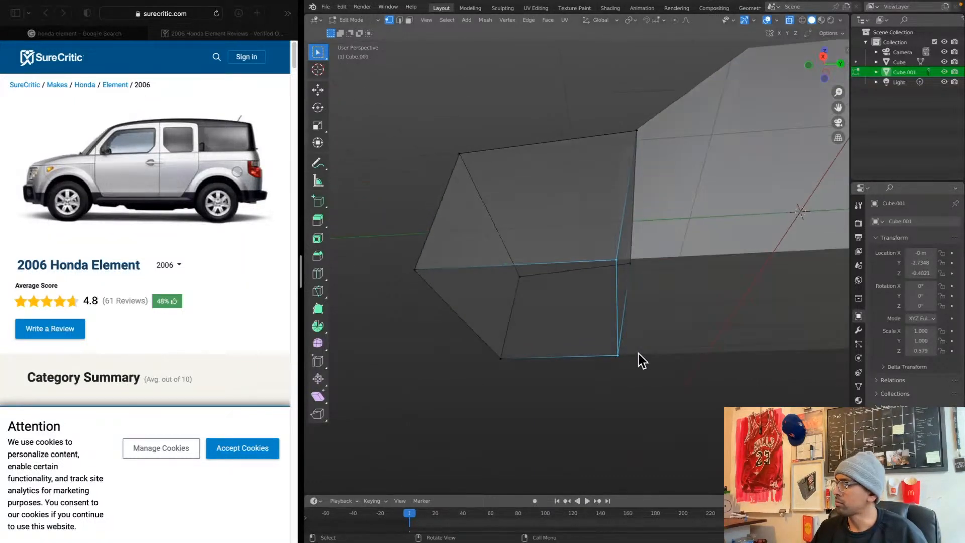
pyautogui.press('1')
pyautogui.scroll(-5, 638, 353)
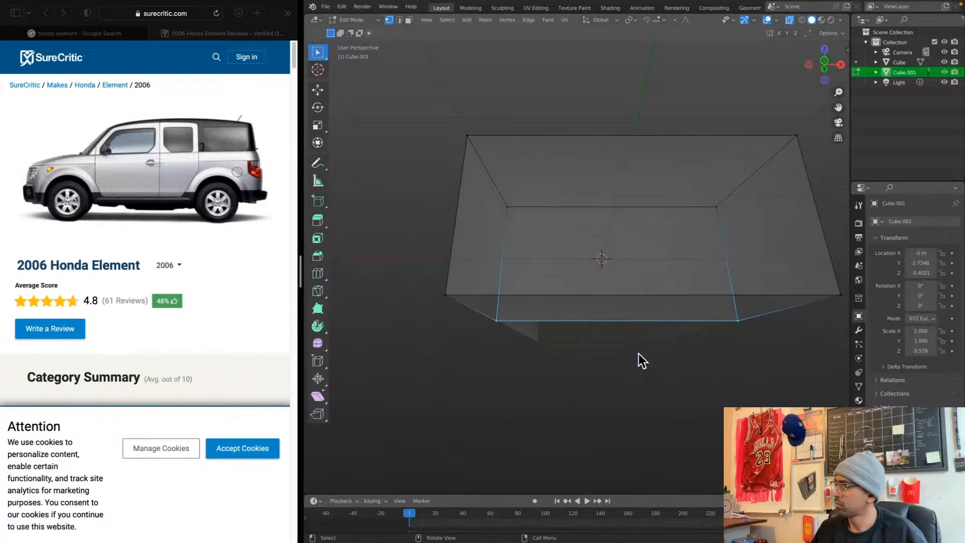
pyautogui.press('3')
pyautogui.press('g')
pyautogui.press('z')
pyautogui.press('g')
pyautogui.press('g')
pyautogui.press('y')
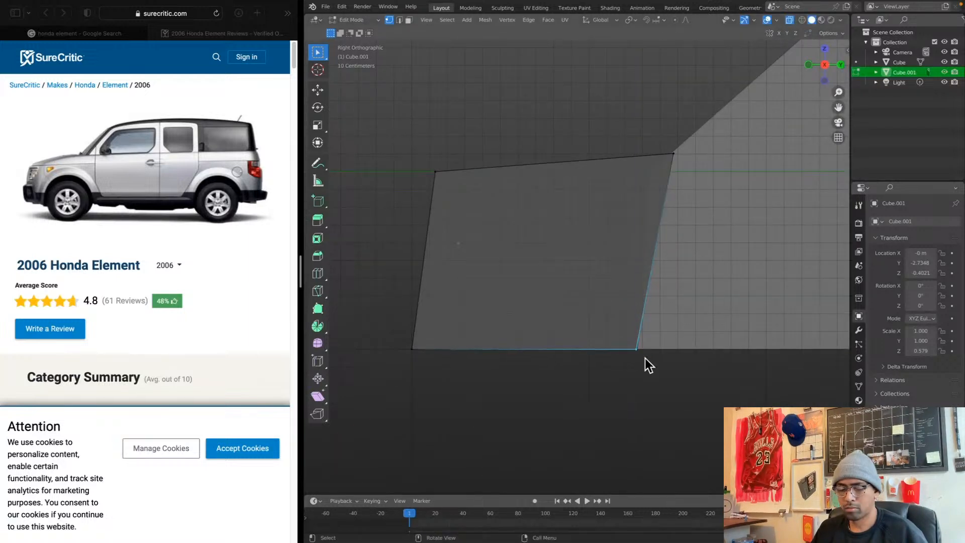
pyautogui.click(656, 359)
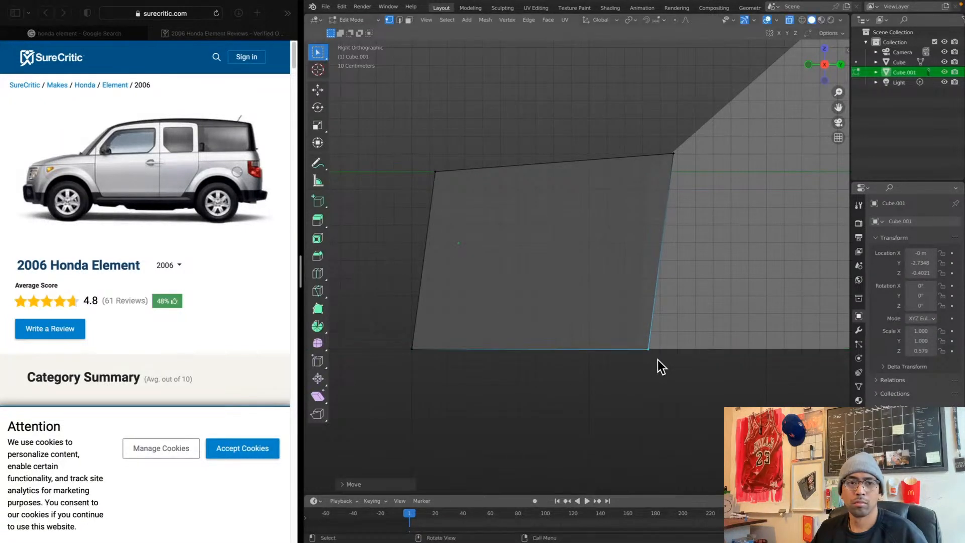
pyautogui.click(575, 389)
# Switch mesh editing from the hood to the body cube, putting the body in Edit Mode
pyautogui.scroll(-6, 634, 394)
pyautogui.keyDown('shift'); pyautogui.moveTo(634, 394); pyautogui.dragTo(547, 334, button='middle'); pyautogui.keyUp('shift')
pyautogui.press('KP_3')
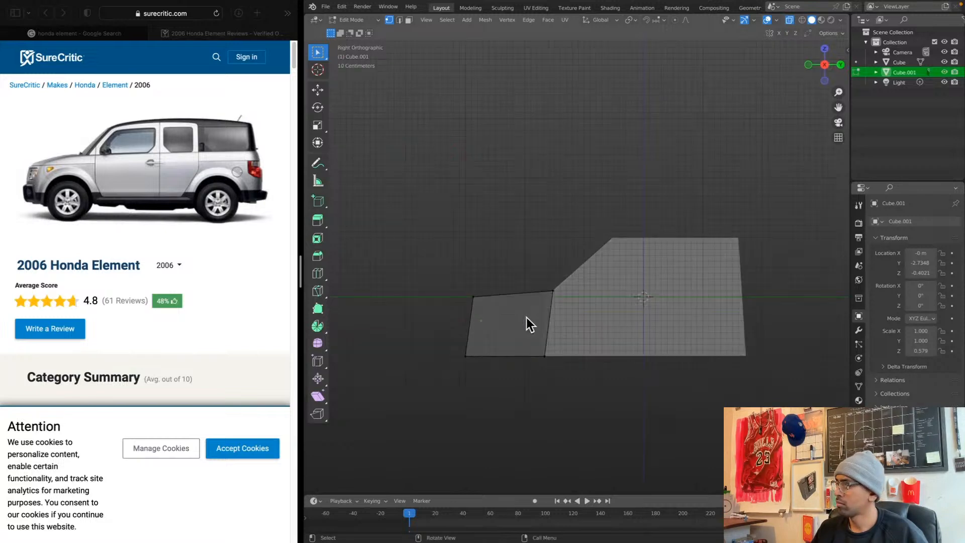
pyautogui.moveTo(762, 299); pyautogui.dragTo(731, 303, button='middle')
pyautogui.hotkey('ctrl', 'Tab')
pyautogui.click(653, 300)
pyautogui.click(718, 301)
pyautogui.hotkey('ctrl', 'Tab')
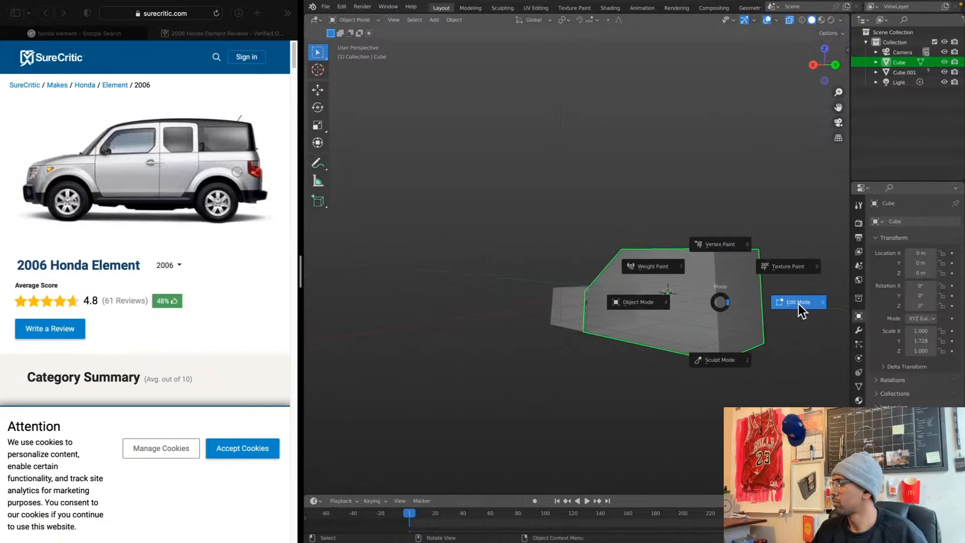
pyautogui.click(798, 304)
# Select the body's two mid-height rear vertices and move them slightly rearward along Y, roughly in line with the lower rear edge
pyautogui.click(747, 297)
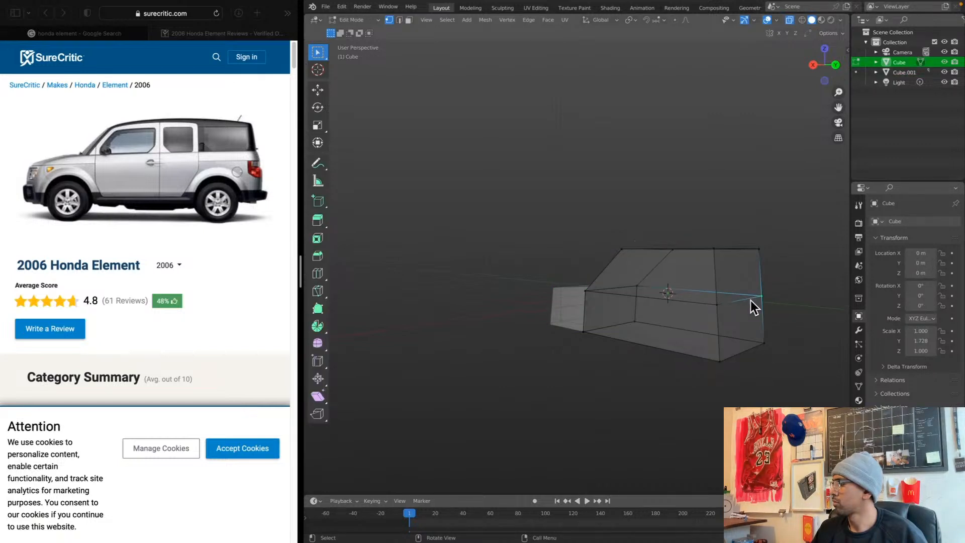
pyautogui.keyDown('shift'); pyautogui.click(715, 304); pyautogui.keyUp('shift')
pyautogui.press('KP_3')
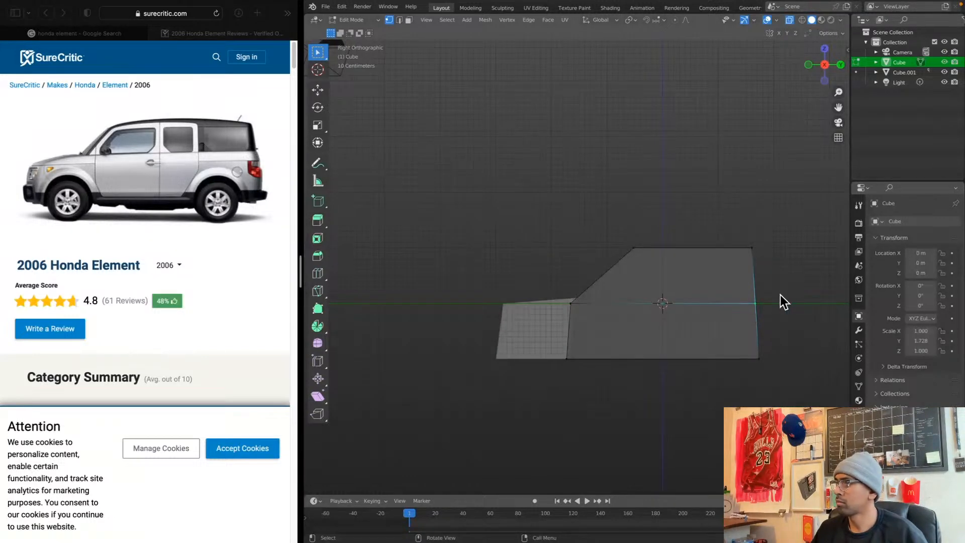
pyautogui.press('g')
pyautogui.press('y')
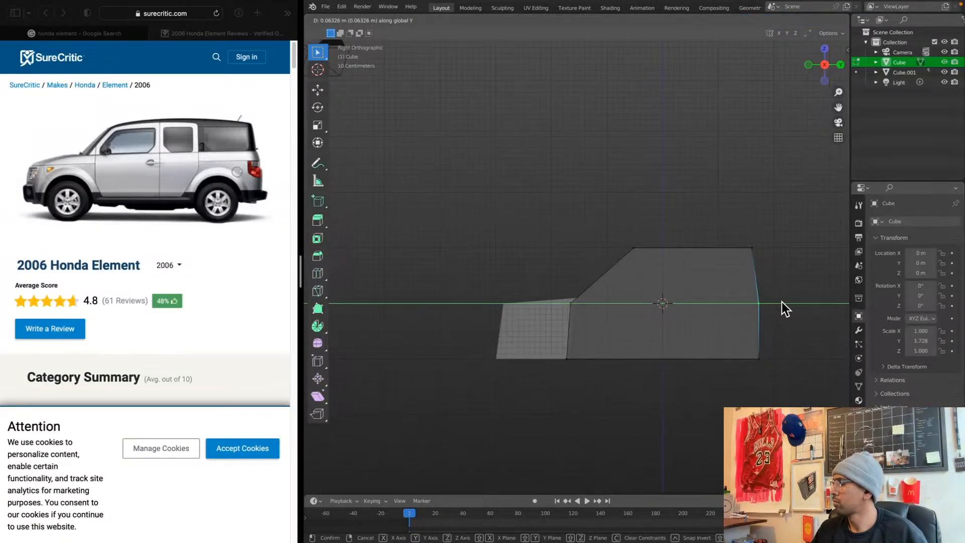
pyautogui.click(782, 303)
pyautogui.press('g')
pyautogui.press('z')
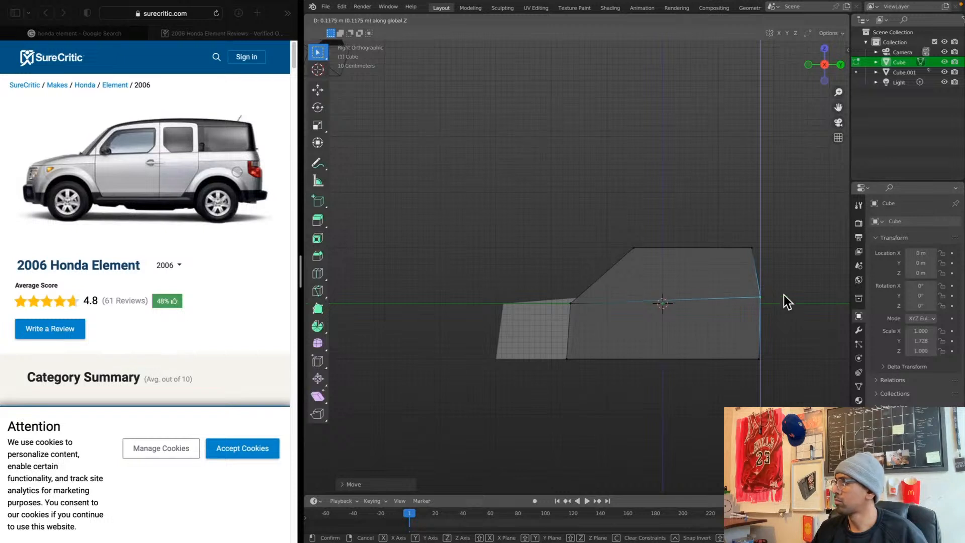
pyautogui.rightClick(783, 295)
pyautogui.click(783, 295)
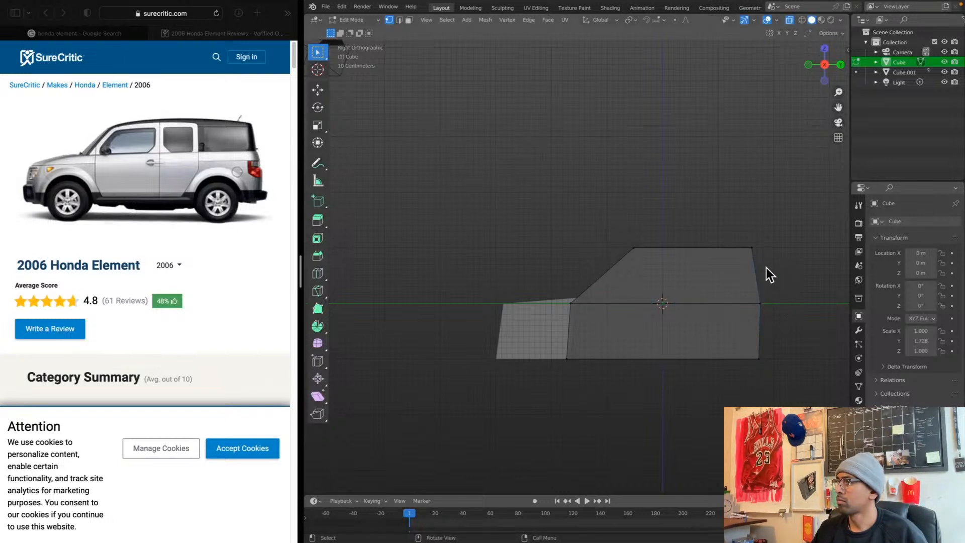
# Select the body's upper rear edge in edge selection mode and bevel it with a single segment
pyautogui.moveTo(759, 242); pyautogui.dragTo(735, 257)
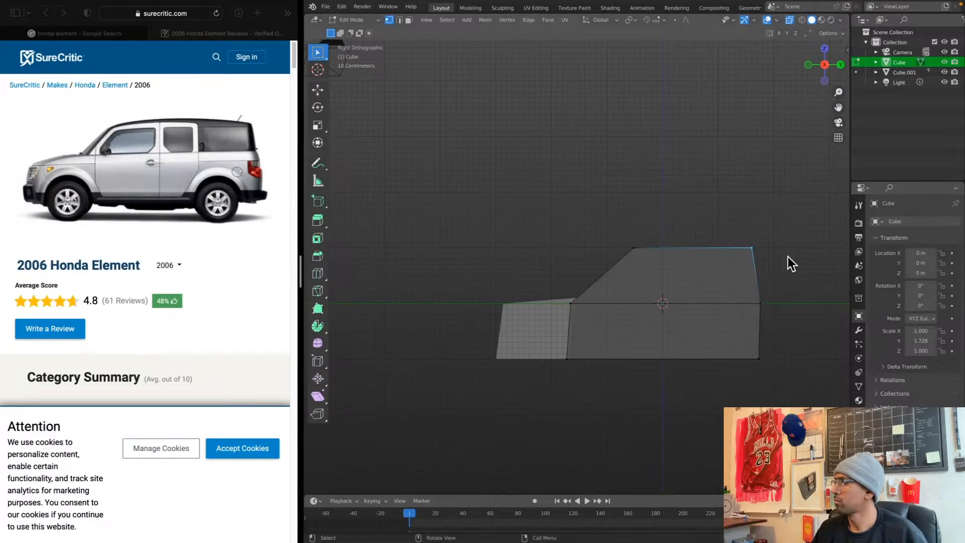
pyautogui.moveTo(788, 256); pyautogui.dragTo(764, 270, button='middle')
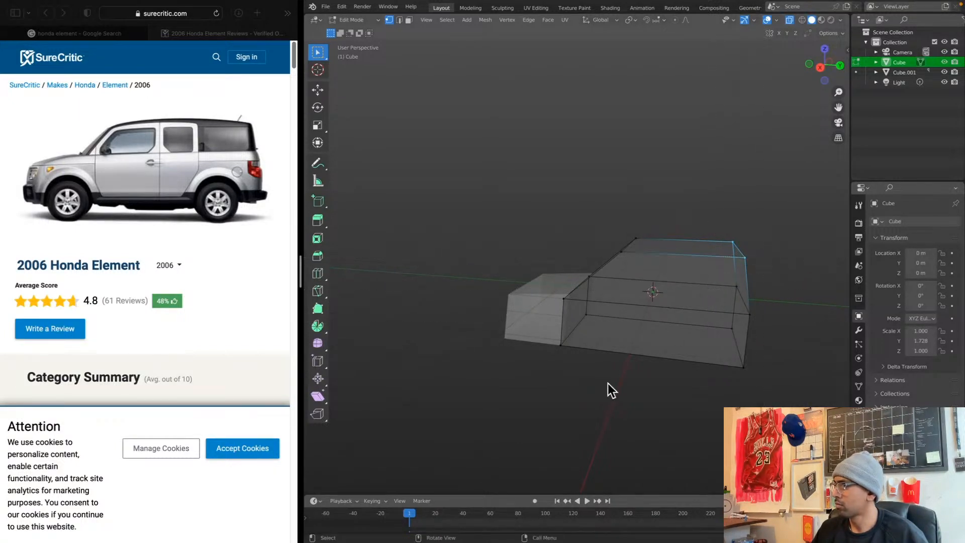
pyautogui.hotkey('ctrl', 'Tab')
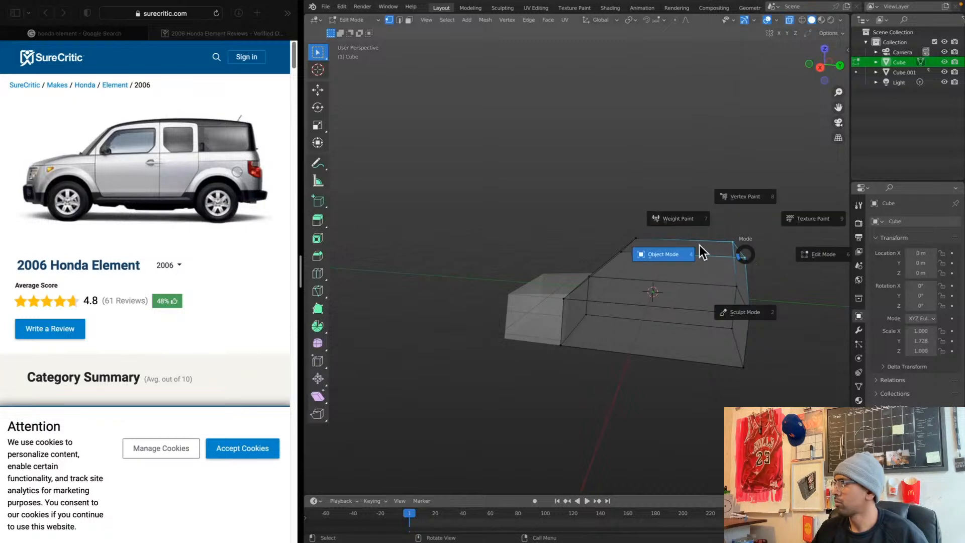
pyautogui.click(388, 37)
pyautogui.hotkey('ctrl', 'Tab')
pyautogui.click(818, 305)
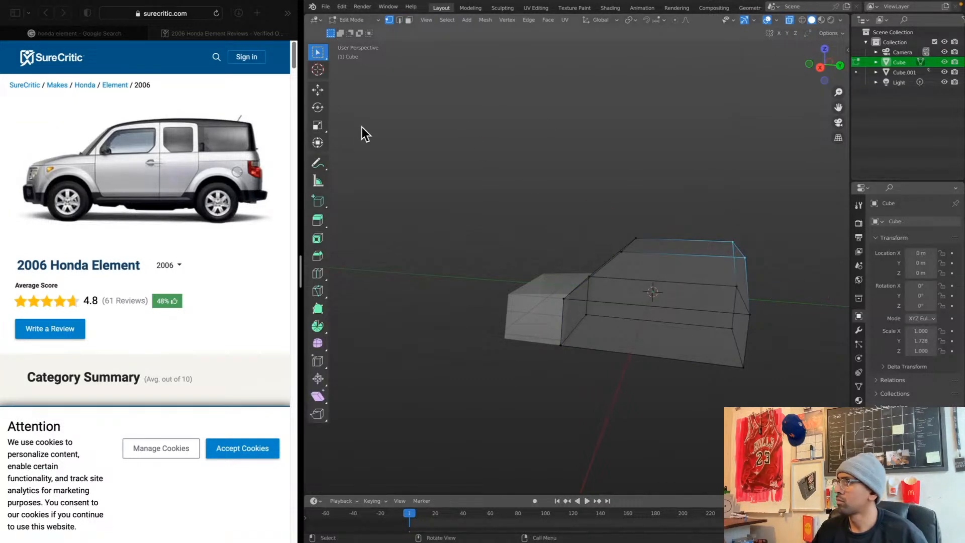
pyautogui.click(399, 21)
pyautogui.click(748, 250)
pyautogui.press('b')
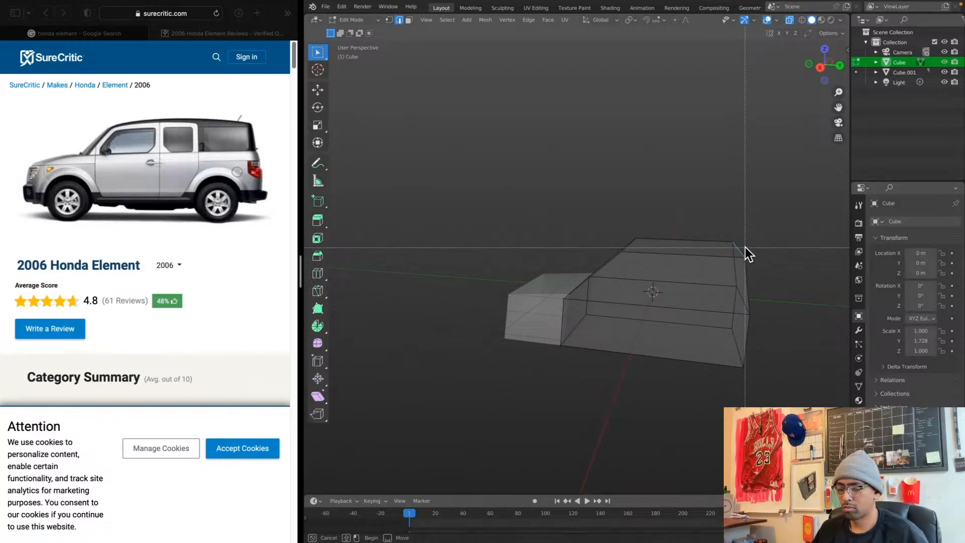
pyautogui.press('Escape')
pyautogui.hotkey('ctrl', 'b')
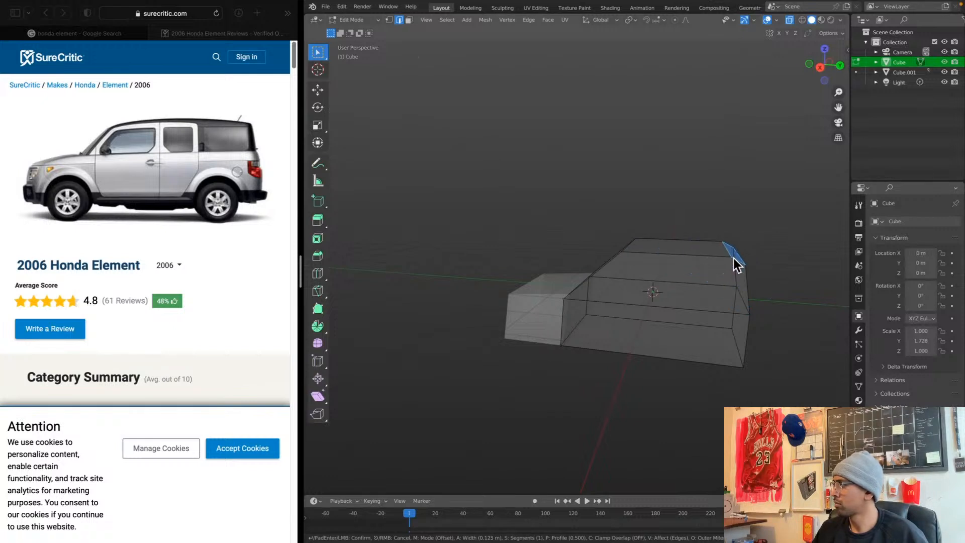
pyautogui.click(735, 264)
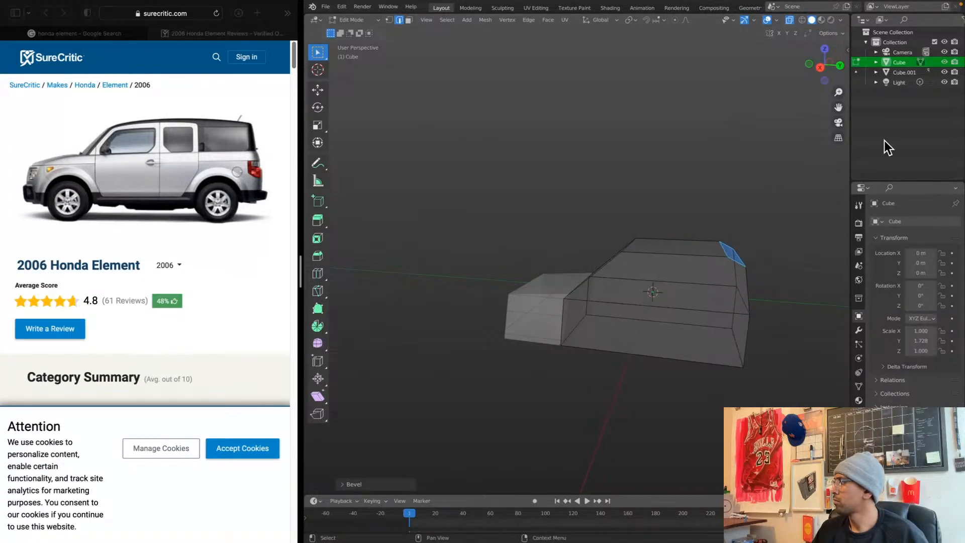
# Switch mesh editing from the body back to the hood cube, putting the hood in Edit Mode
pyautogui.press('KP_3')
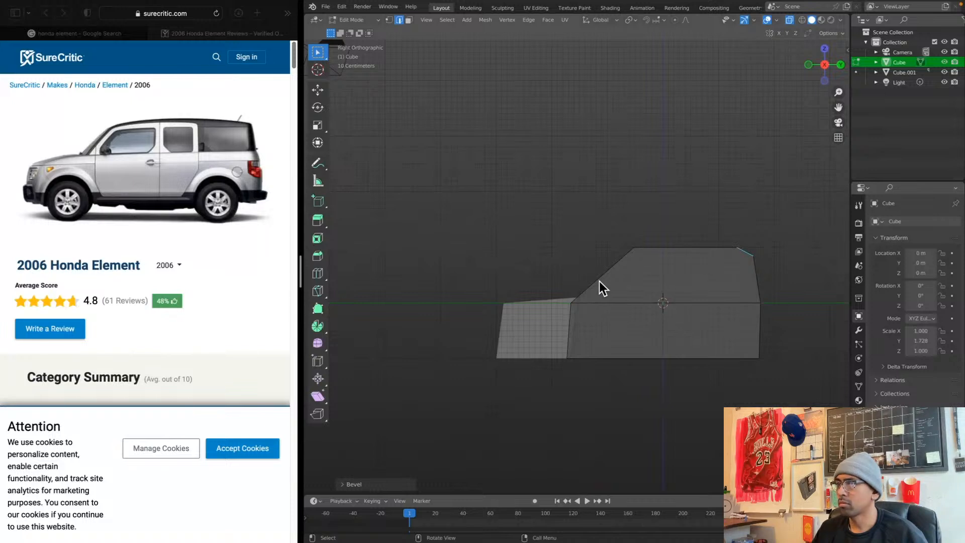
pyautogui.moveTo(503, 298); pyautogui.dragTo(532, 309, button='middle')
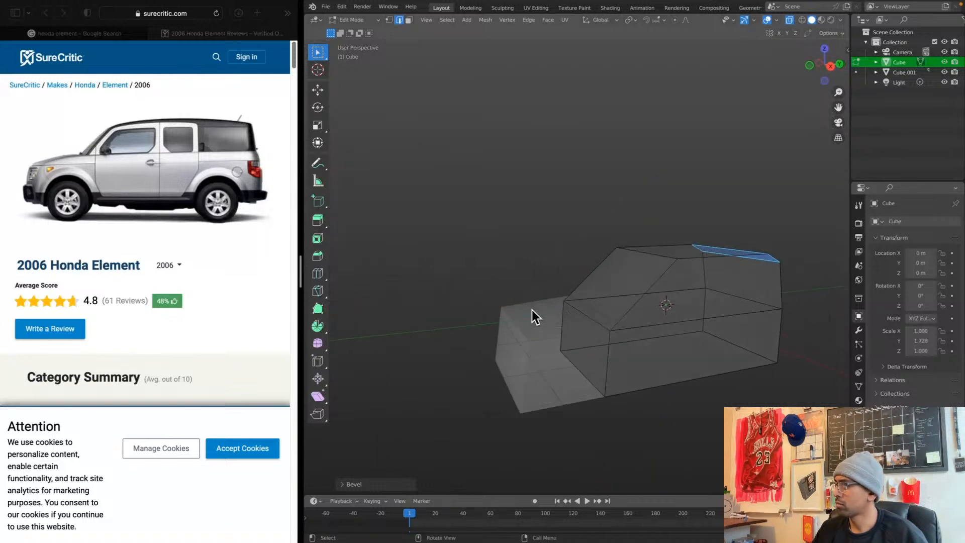
pyautogui.press('capslock')
pyautogui.hotkey('ctrl', 'Tab')
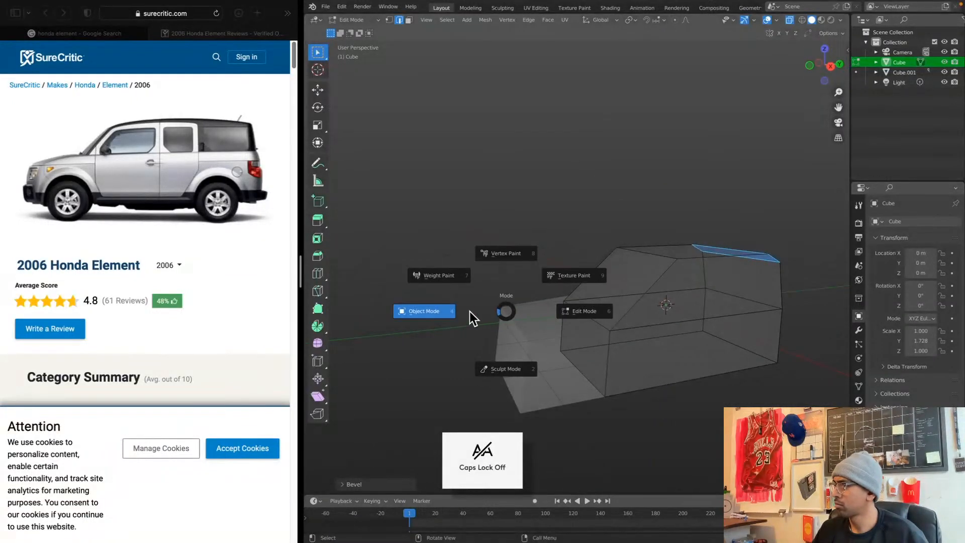
pyautogui.click(484, 312)
pyautogui.click(499, 328)
pyautogui.hotkey('ctrl', 'Tab')
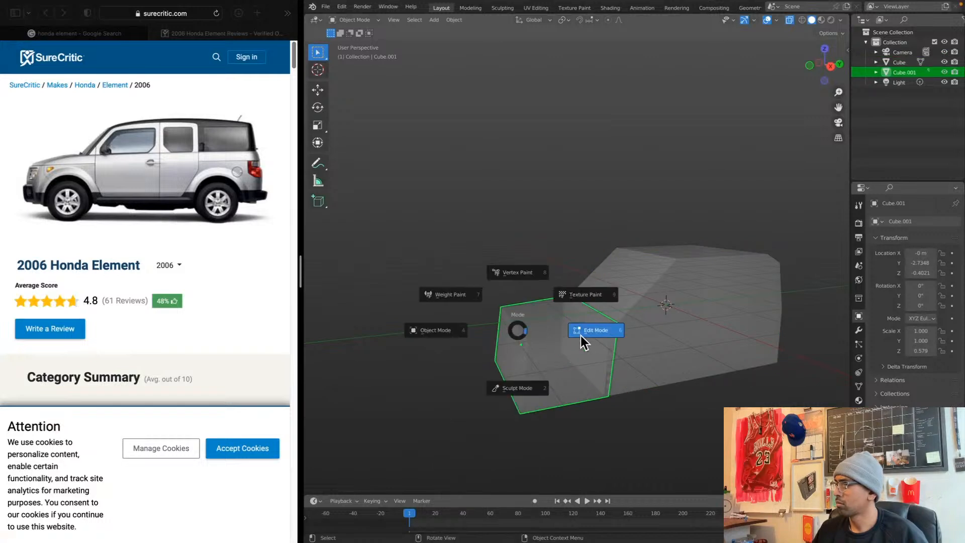
pyautogui.click(580, 335)
# Bevel the hood's upper front edge with a single segment to cut off its sharp corner
pyautogui.hotkey('ctrl', 'b')
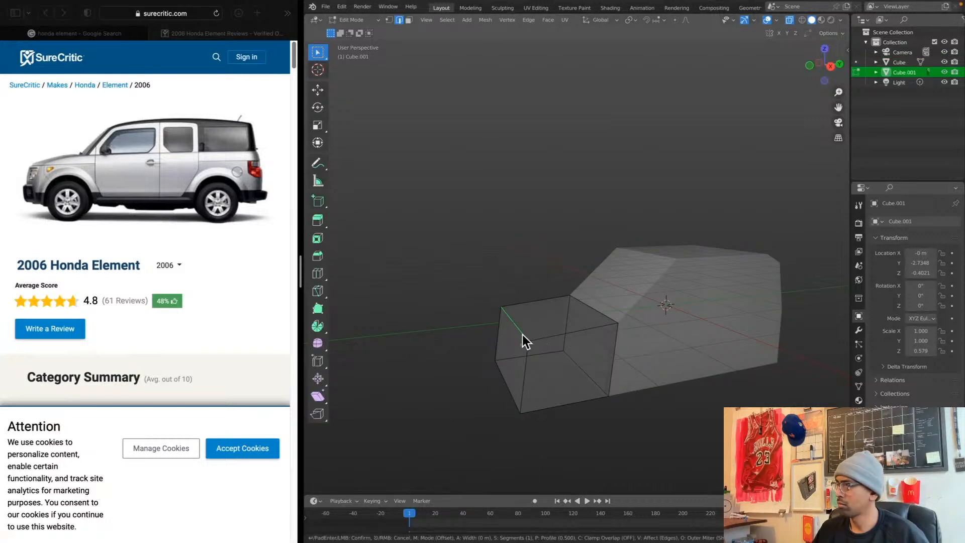
pyautogui.click(534, 330)
pyautogui.moveTo(584, 339); pyautogui.dragTo(559, 324, button='middle')
pyautogui.keyDown('shift'); pyautogui.moveTo(617, 345); pyautogui.dragTo(583, 307, button='middle'); pyautogui.keyUp('shift')
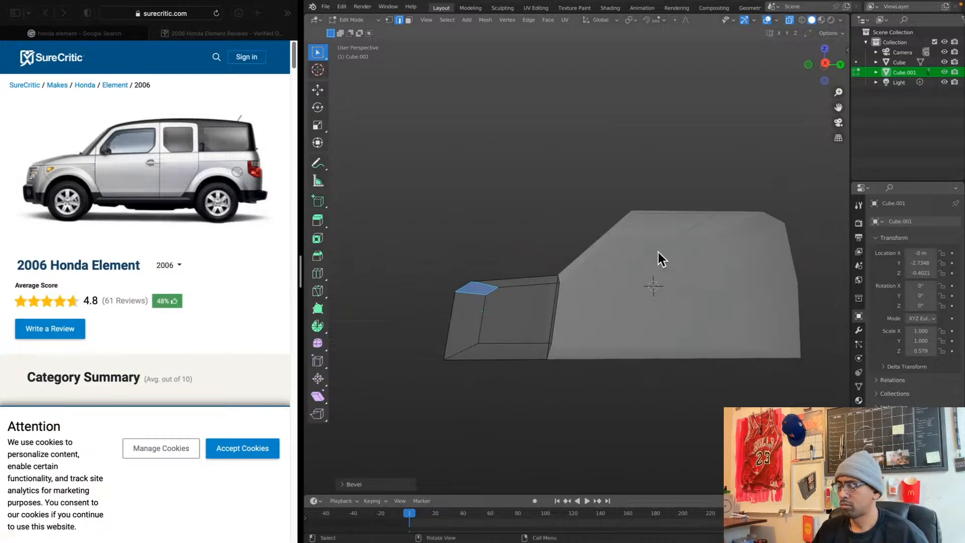
# Leave mesh editing of the hood and return to Object Mode in the right side view
pyautogui.press('KP_3')
pyautogui.keyDown('shift'); pyautogui.moveTo(797, 352); pyautogui.dragTo(755, 352, button='middle'); pyautogui.keyUp('shift')
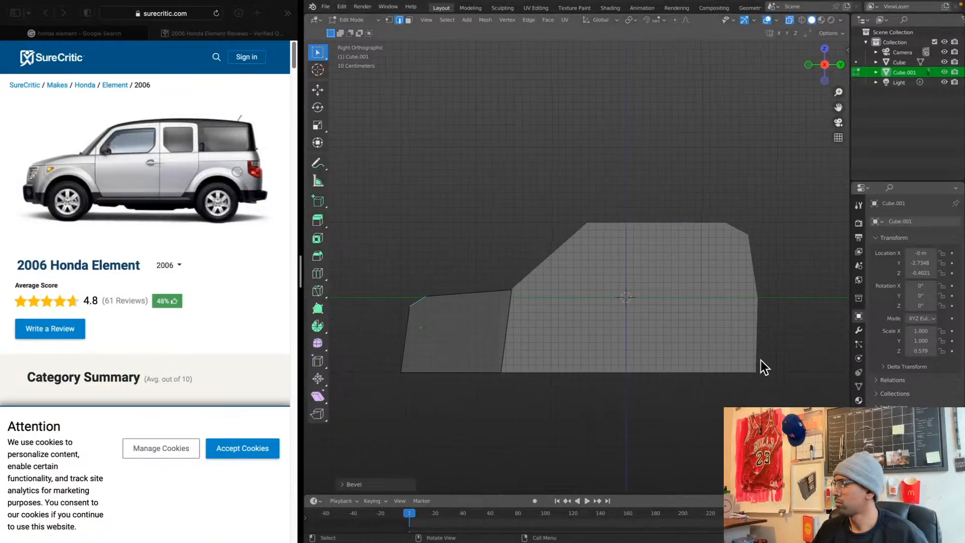
pyautogui.click(726, 355)
pyautogui.hotkey('ctrl', 'Tab')
pyautogui.click(724, 356)
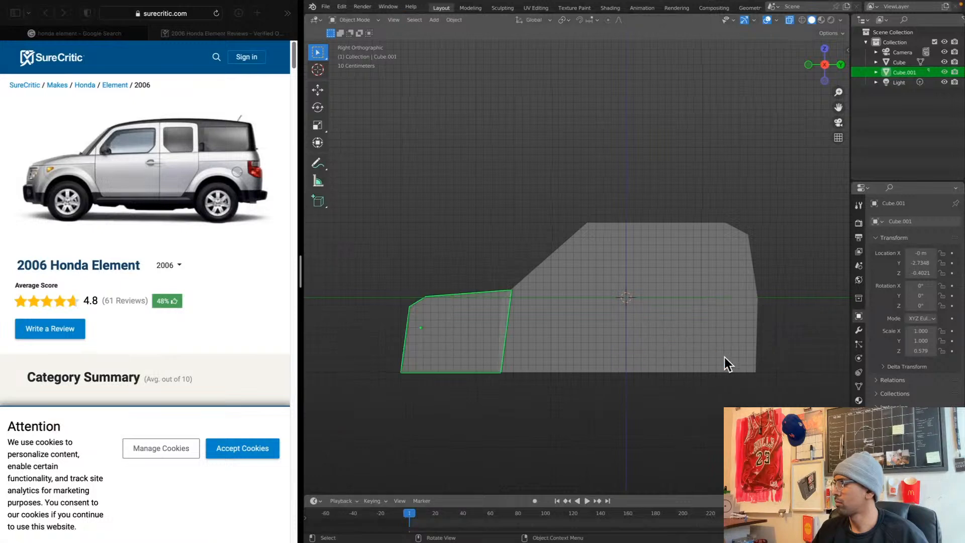
# Put the body in Edit Mode with face selection and select its lower rear face
pyautogui.click(743, 354)
pyautogui.moveTo(743, 355); pyautogui.dragTo(689, 357, button='middle')
pyautogui.hotkey('ctrl', 'Tab')
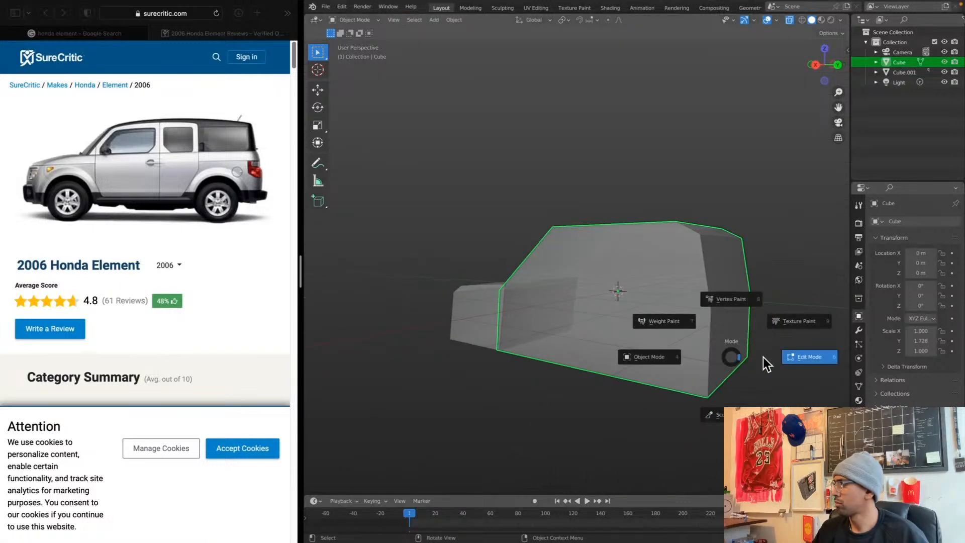
pyautogui.click(780, 357)
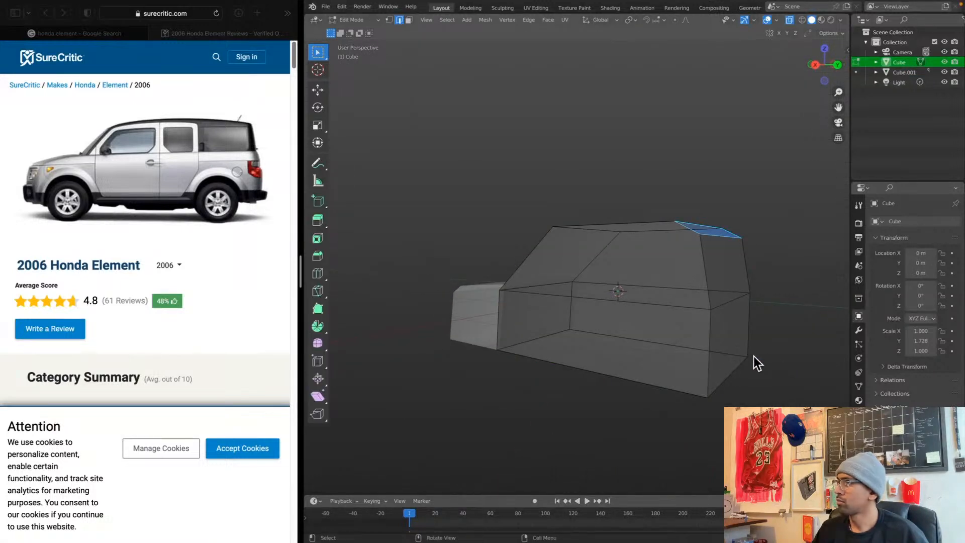
pyautogui.press('KP_3')
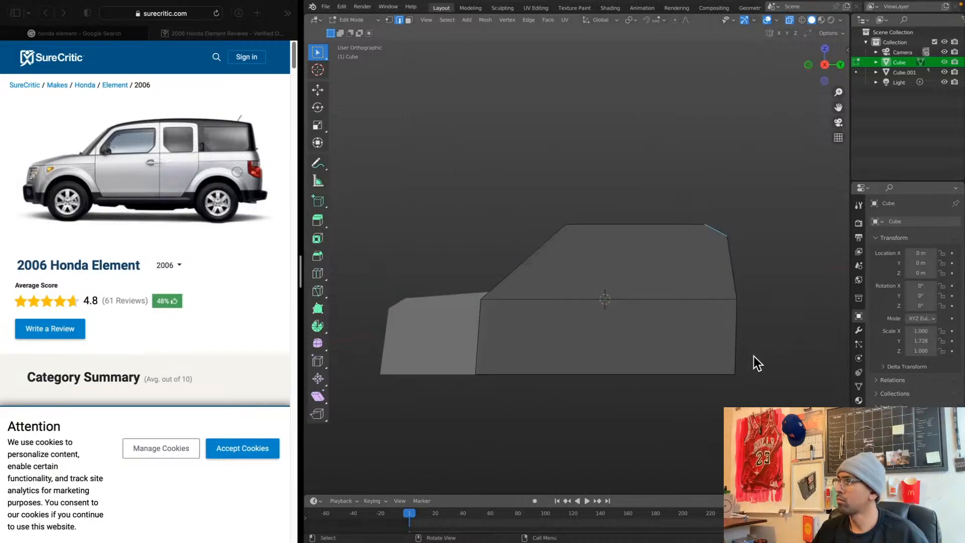
pyautogui.click(408, 20)
pyautogui.moveTo(698, 309); pyautogui.dragTo(659, 312, button='middle')
pyautogui.click(724, 360)
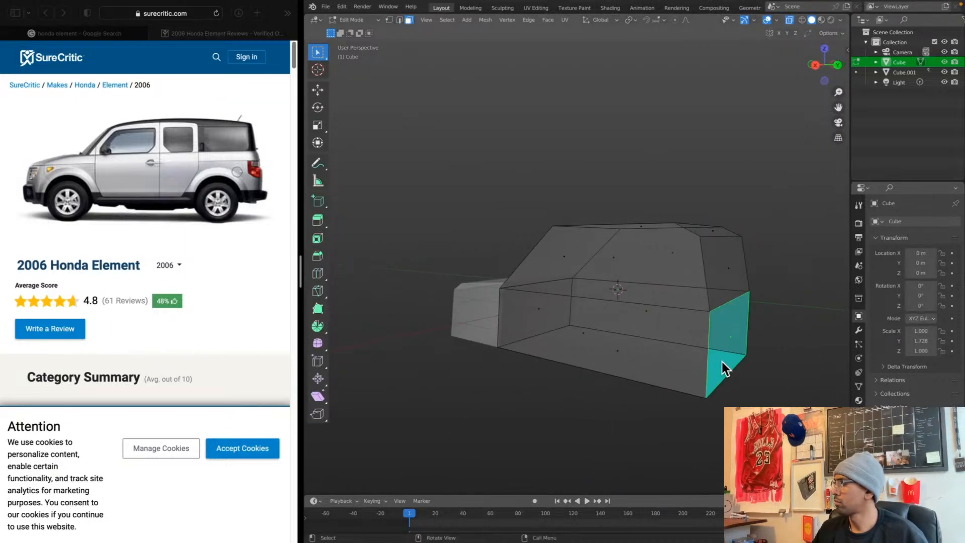
pyautogui.press('e')
pyautogui.press('g')
pyautogui.press('e')
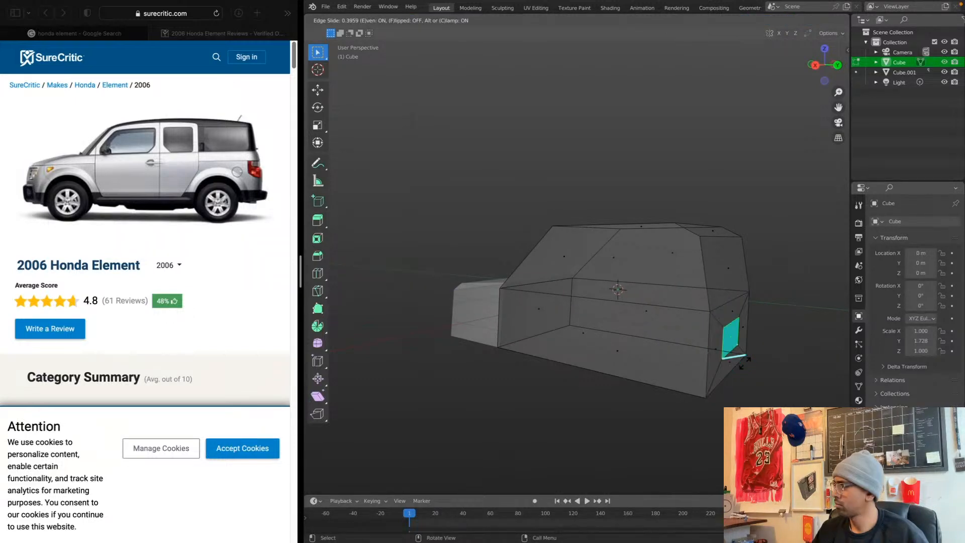
pyautogui.press('Escape')
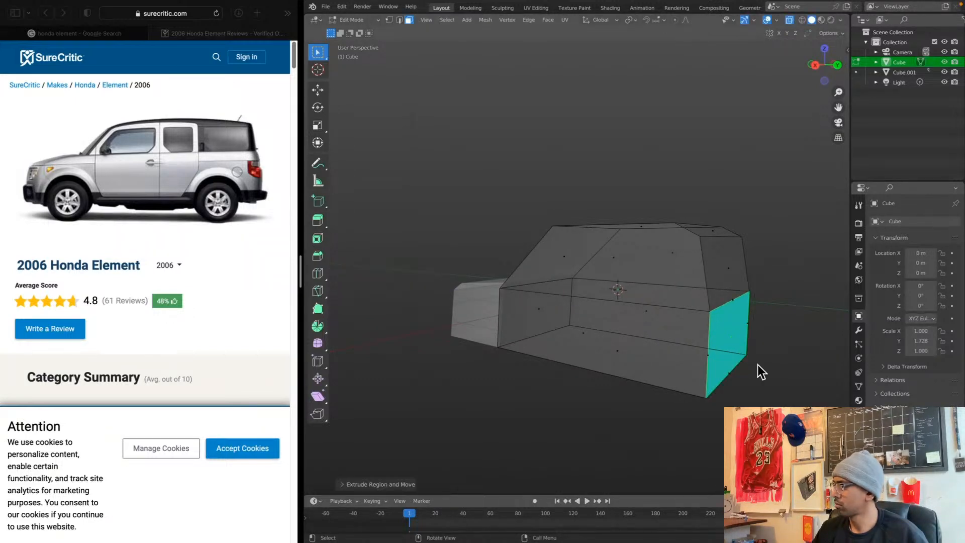
# Extrude the body's lower rear face backward about 0.25 m along Y and scale it down slightly along Z
pyautogui.press('e')
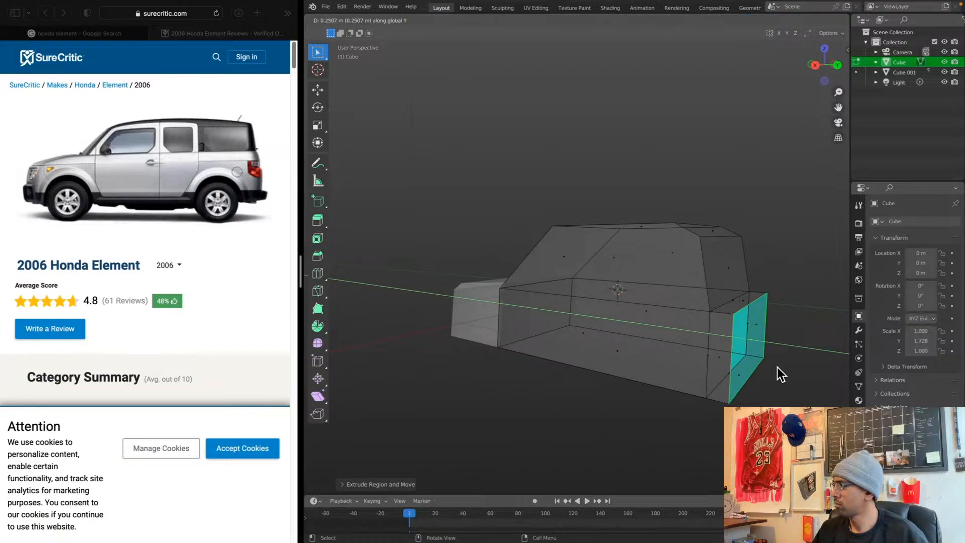
pyautogui.click(737, 364)
pyautogui.moveTo(738, 364); pyautogui.dragTo(761, 350, button='middle')
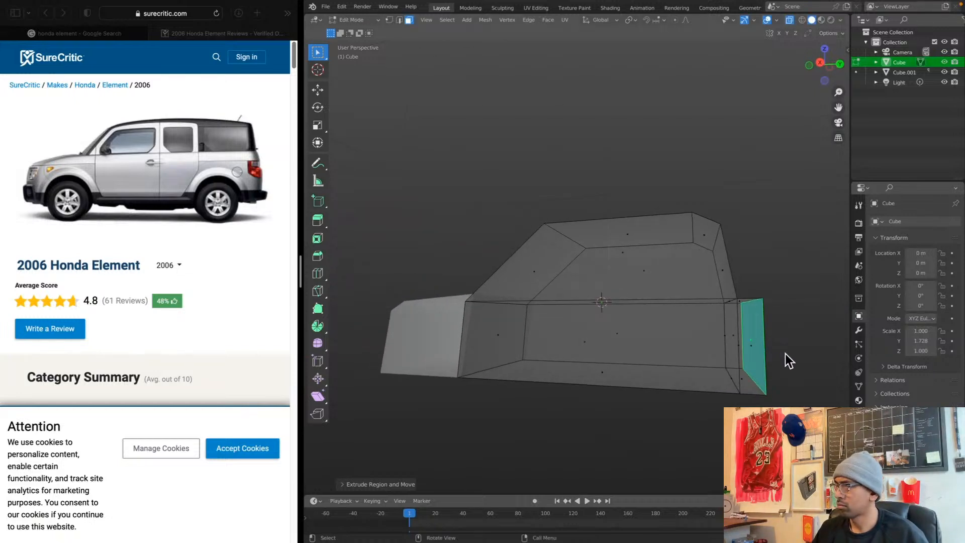
pyautogui.press('s')
pyautogui.press('z')
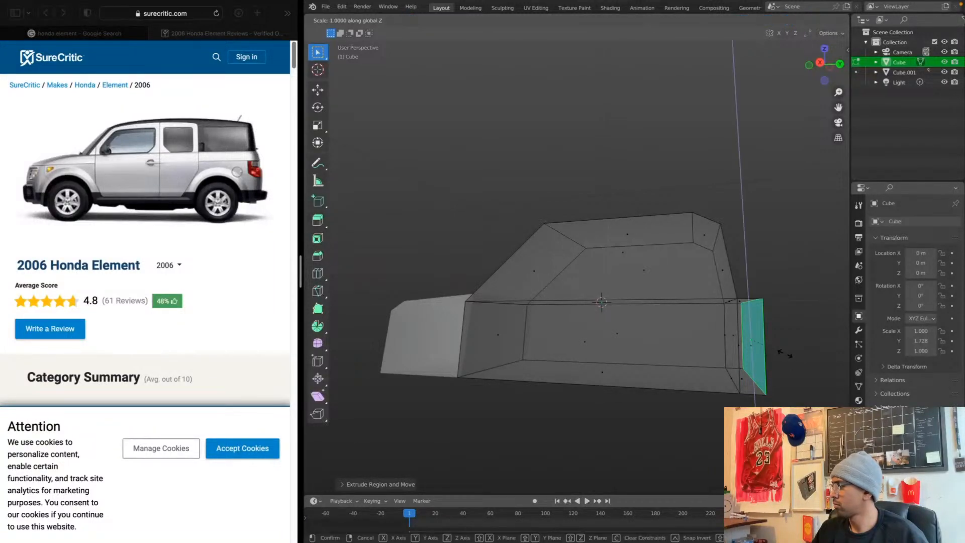
pyautogui.click(777, 353)
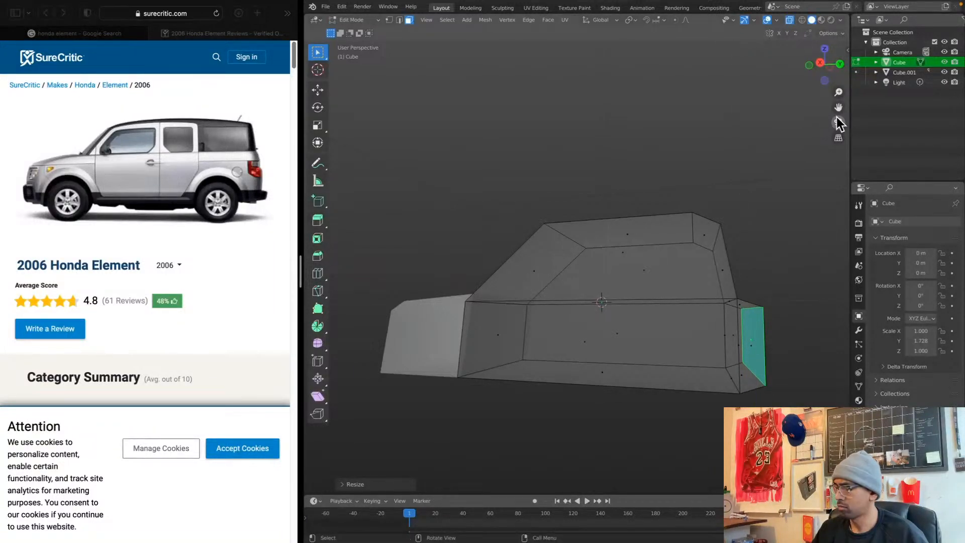
# Move the extruded rear face about 0.12 m back toward the body along Y in the right side view
pyautogui.press('KP_3')
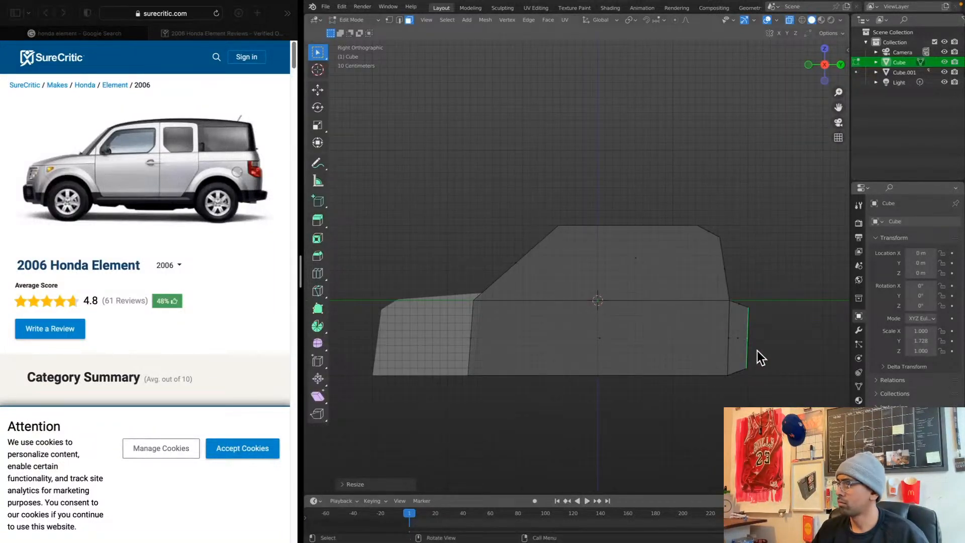
pyautogui.press('g')
pyautogui.press('y')
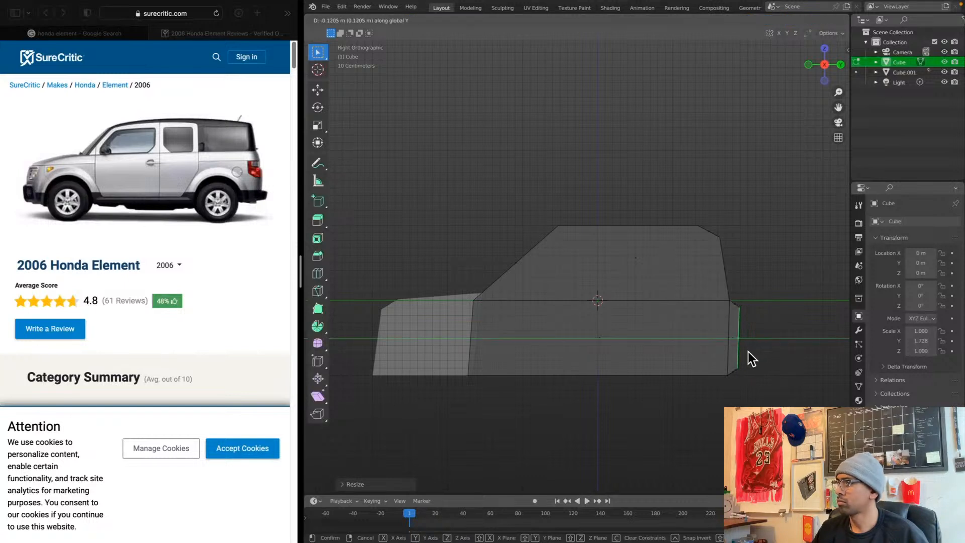
pyautogui.click(746, 352)
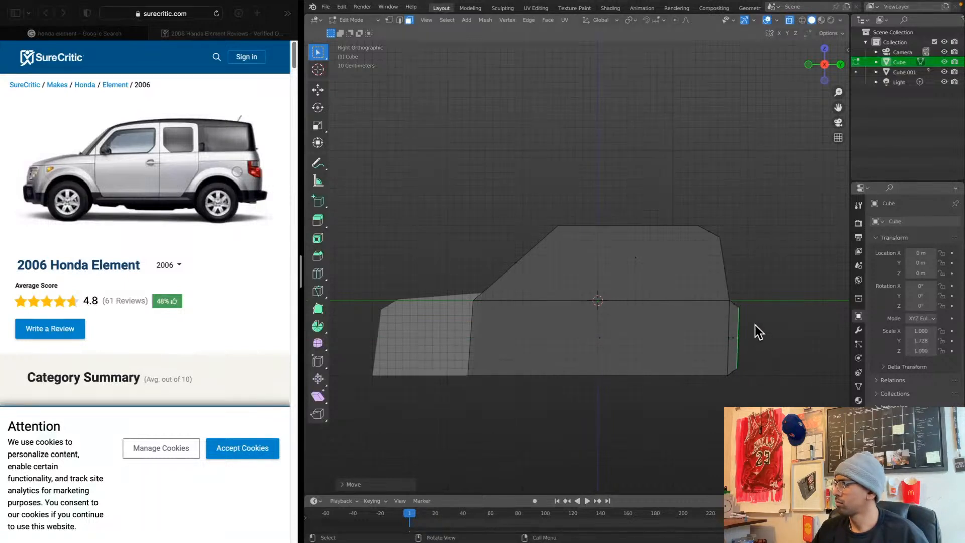
pyautogui.moveTo(753, 342); pyautogui.dragTo(702, 342, button='middle')
pyautogui.press('g')
pyautogui.press('z')
pyautogui.press('z')
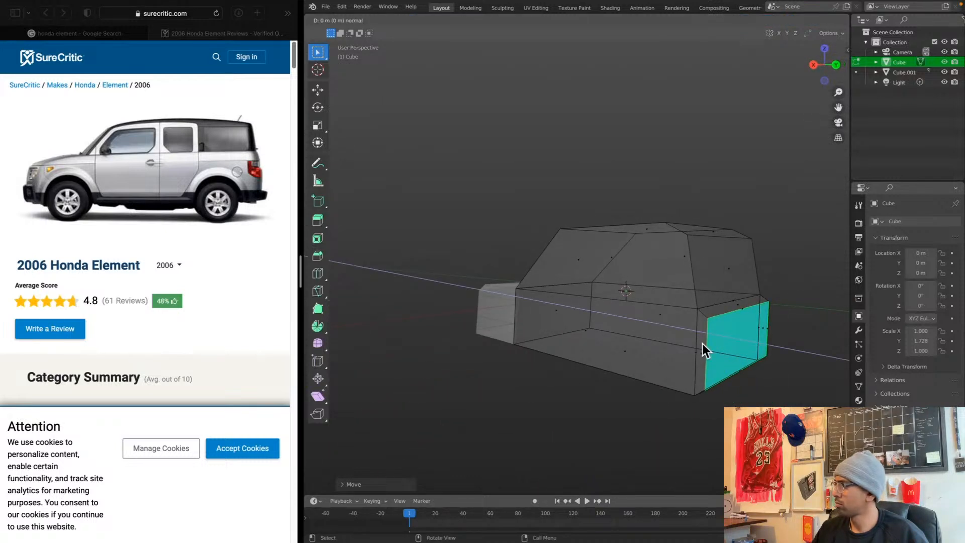
pyautogui.press('Escape')
# Create a smaller inner face on the rear by extruding in place and scaling down, and widen it along X to nearly the full width
pyautogui.press('s')
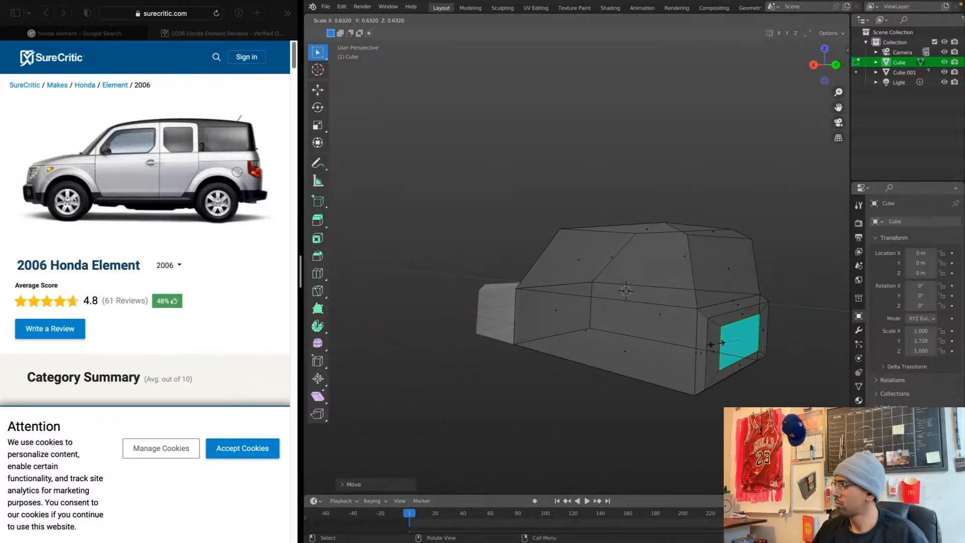
pyautogui.click(721, 342)
pyautogui.moveTo(719, 343); pyautogui.dragTo(696, 335, button='middle')
pyautogui.press('s')
pyautogui.press('x')
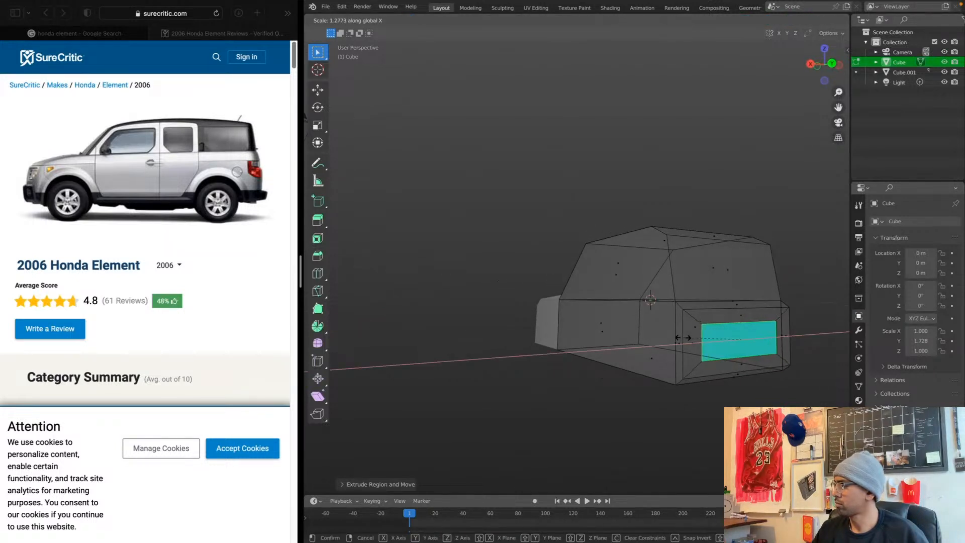
pyautogui.click(684, 341)
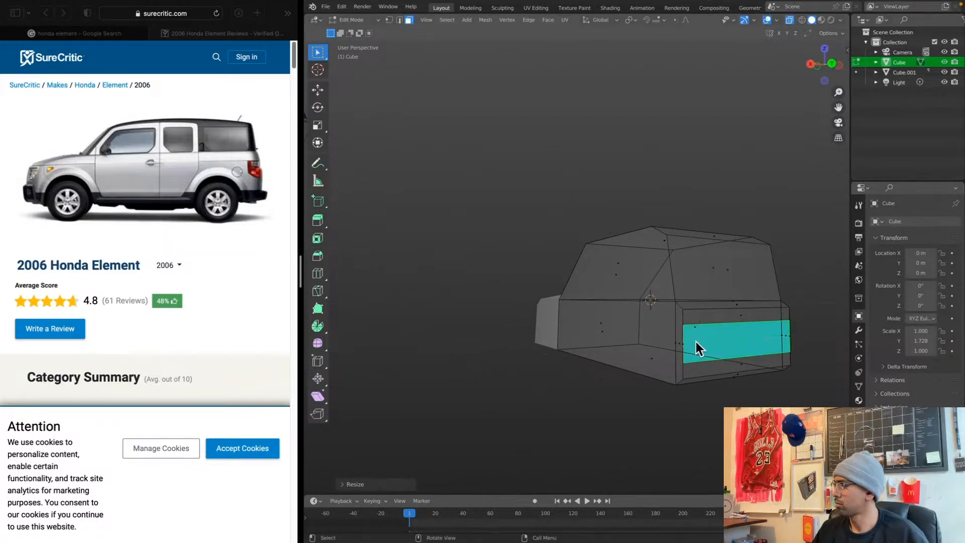
pyautogui.press('g')
pyautogui.press('x')
pyautogui.rightClick(698, 341)
pyautogui.press('s')
pyautogui.press('x')
pyautogui.rightClick(700, 341)
# Move the inner rear face slightly outward along Y and lower it along Z
pyautogui.press('g')
pyautogui.press('y')
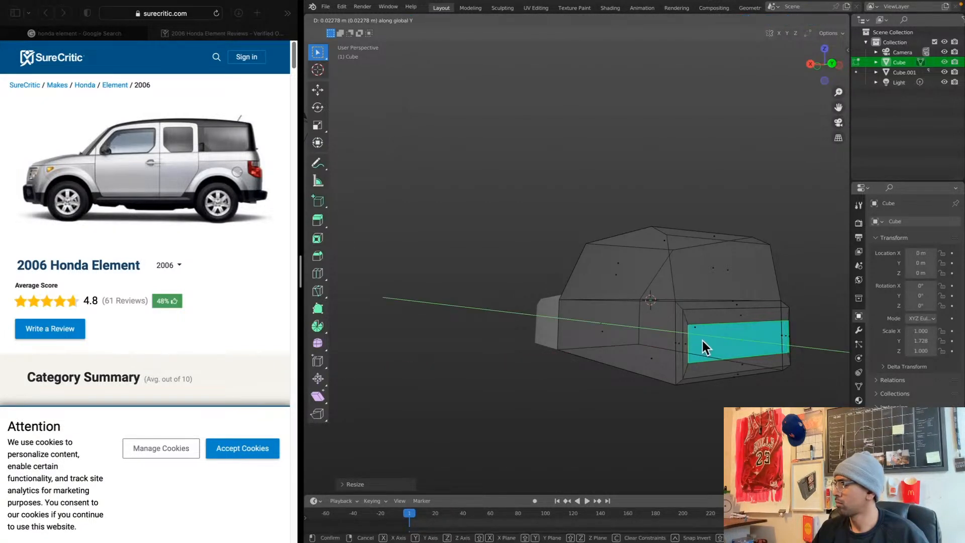
pyautogui.click(703, 339)
pyautogui.press('g')
pyautogui.press('z')
pyautogui.click(704, 348)
# Push the inner rear face farther backward along Y in the right side view to form a protruding bumper shape, staying in Edit Mode
pyautogui.moveTo(704, 349); pyautogui.dragTo(749, 351, button='middle')
pyautogui.press('KP_3')
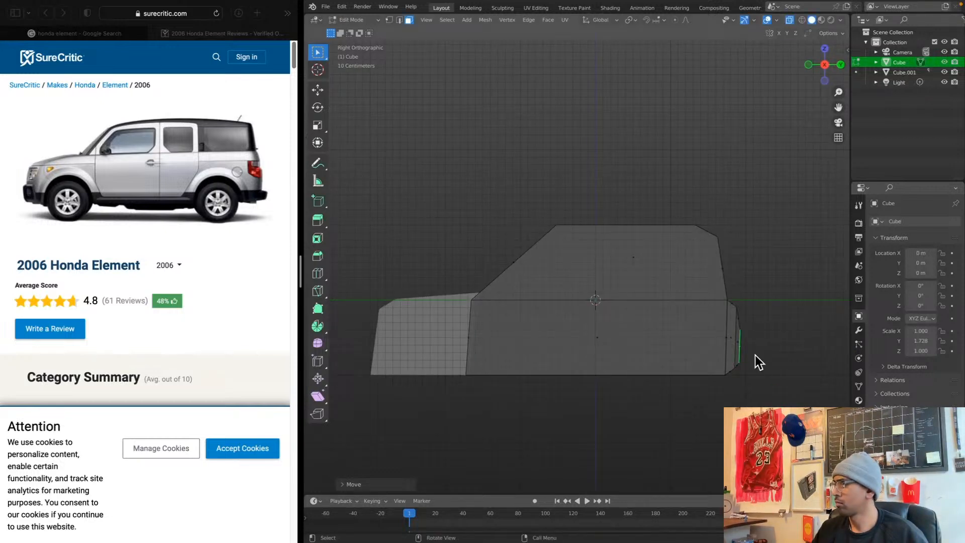
pyautogui.press('g')
pyautogui.press('y')
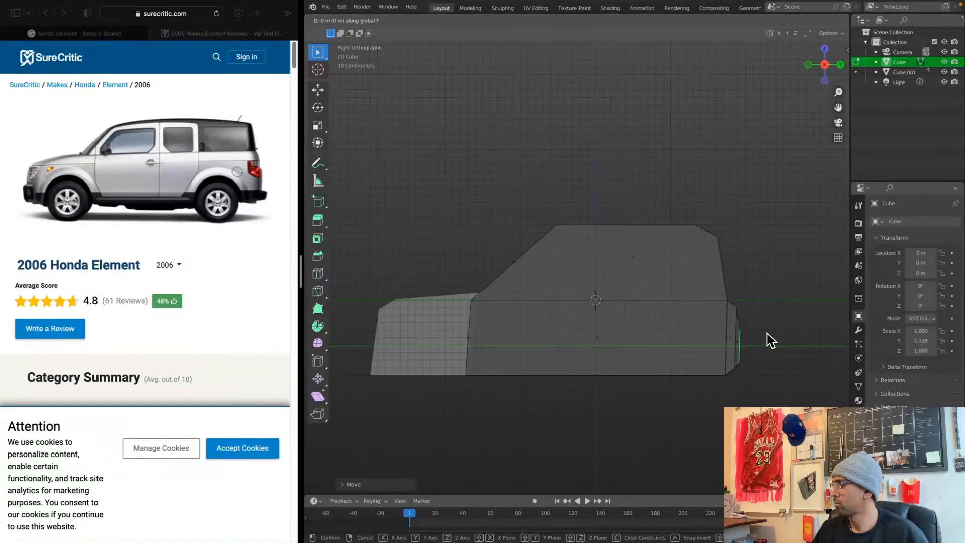
pyautogui.click(779, 335)
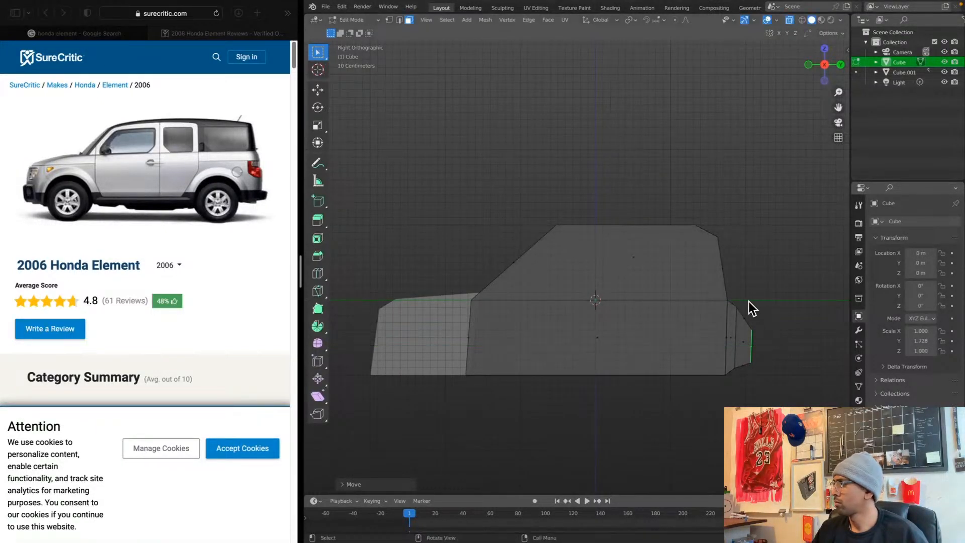
pyautogui.hotkey('ctrl', 'Tab')
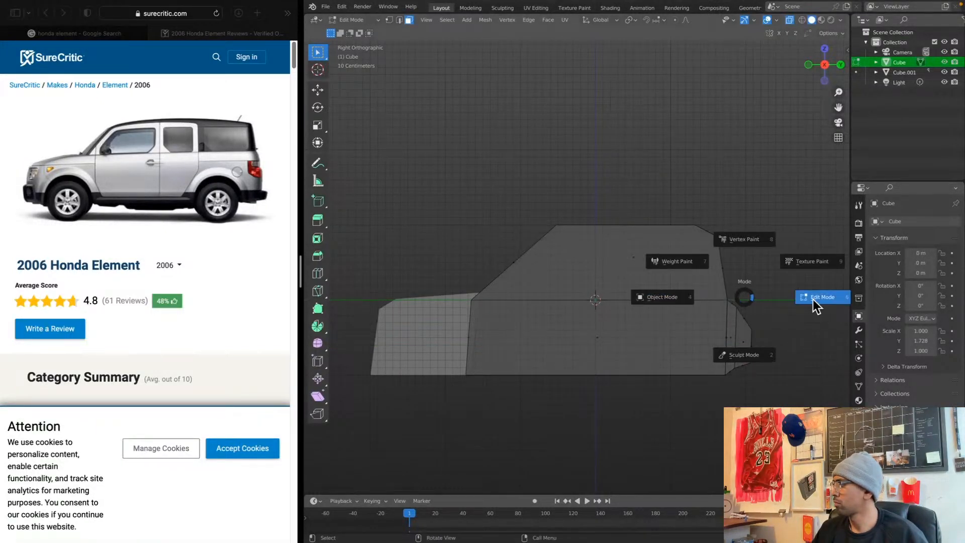
pyautogui.click(819, 306)
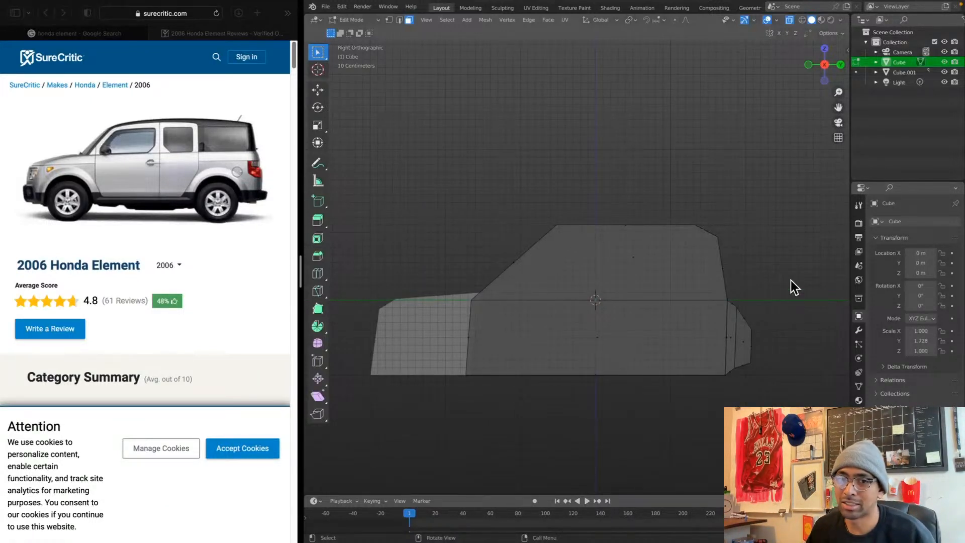
# Rotate the view horizontally around the car in increments to examine its sides and rear, including in orthographic projection
pyautogui.moveTo(791, 281); pyautogui.dragTo(746, 227, button='middle')
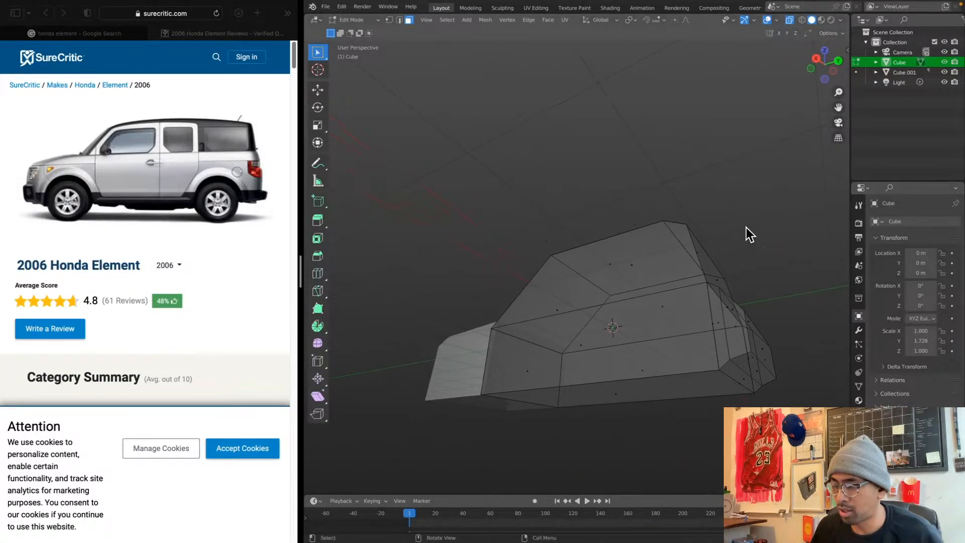
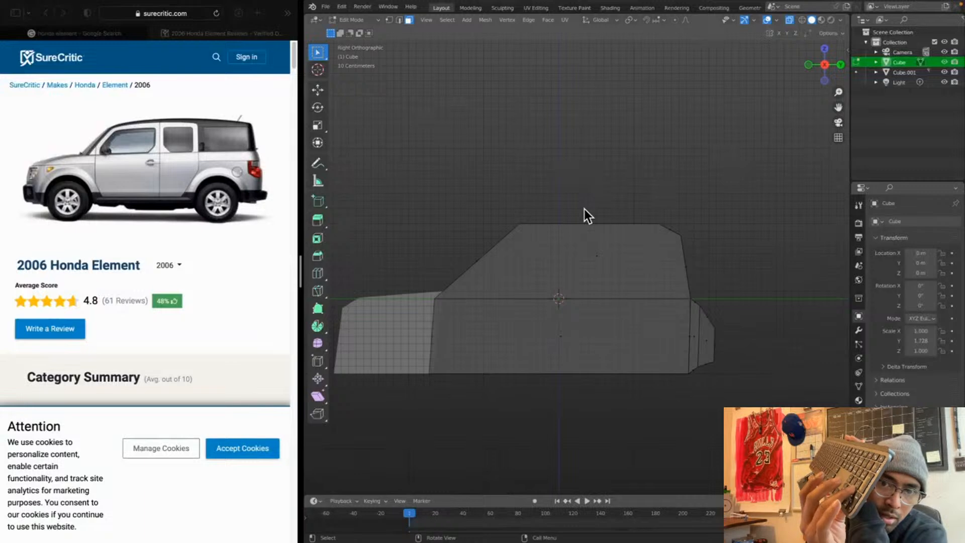
pyautogui.press('KP_4')
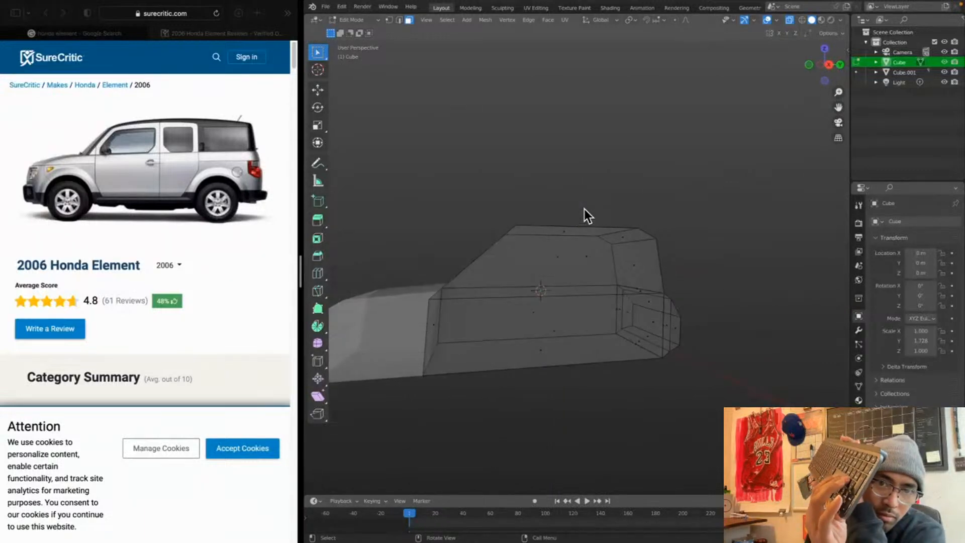
pyautogui.press('KP_4')
pyautogui.press('KP_4')
pyautogui.press('KP_4')
pyautogui.press('KP_4')
pyautogui.press('KP_4')
pyautogui.press('KP_4')
pyautogui.press('KP_4')
pyautogui.press('KP_4')
pyautogui.press('KP_4')
pyautogui.press('KP_4')
pyautogui.press('KP_4')
pyautogui.press('KP_4')
pyautogui.press('KP_5')
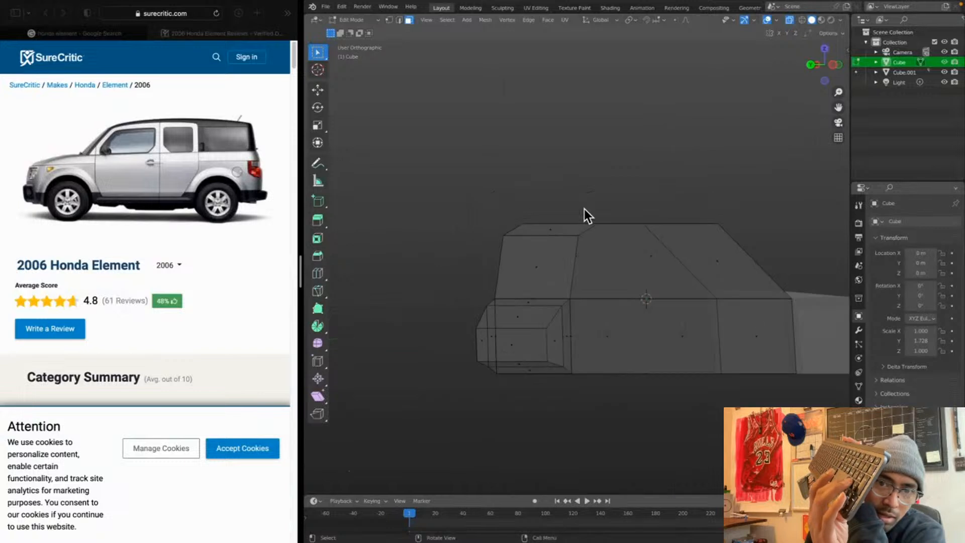
pyautogui.press('KP_4')
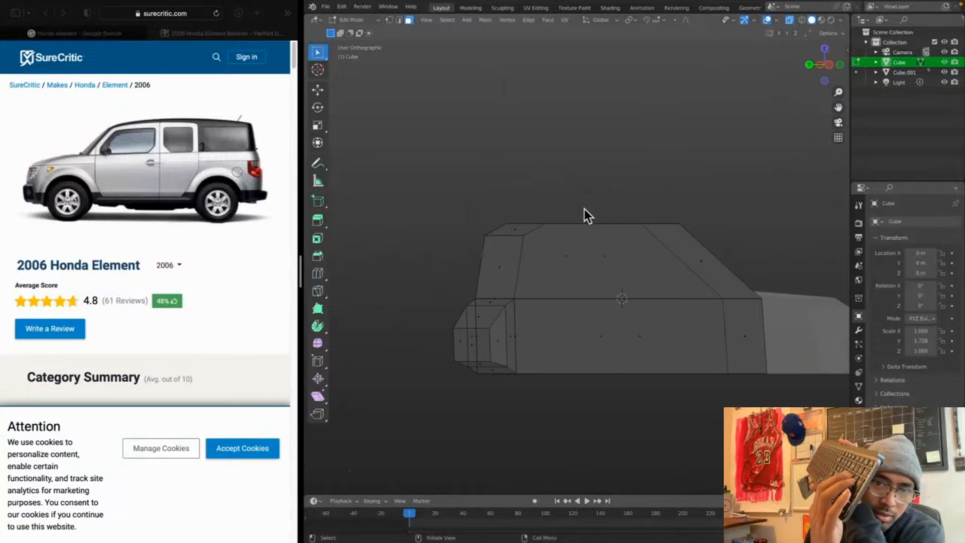
# Examine the car from above, tilt the view vertically around it in increments, and return to the top orthographic view
pyautogui.press('KP_7')
pyautogui.press('KP_8')
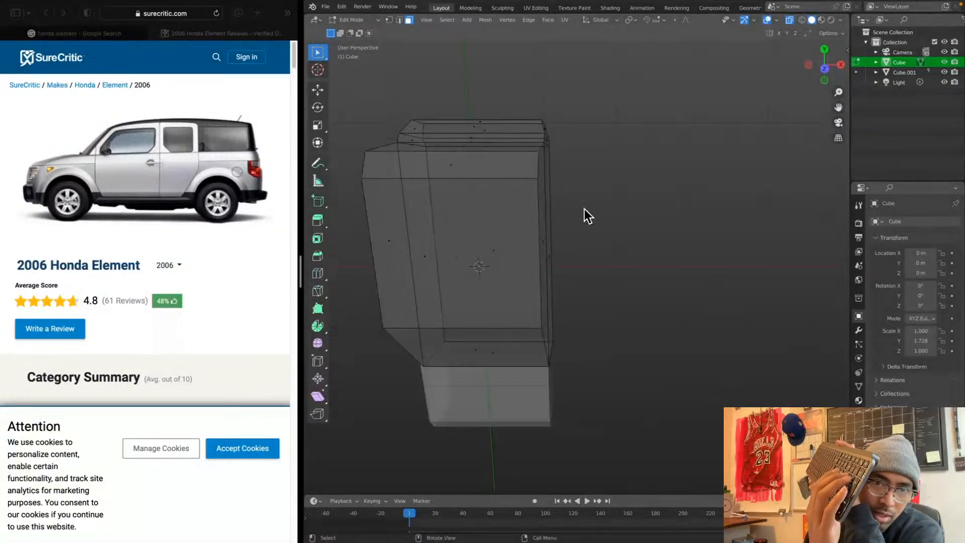
pyautogui.press('KP_8')
pyautogui.press('KP_8')
pyautogui.press('KP_8')
pyautogui.press('KP_8')
pyautogui.press('KP_8')
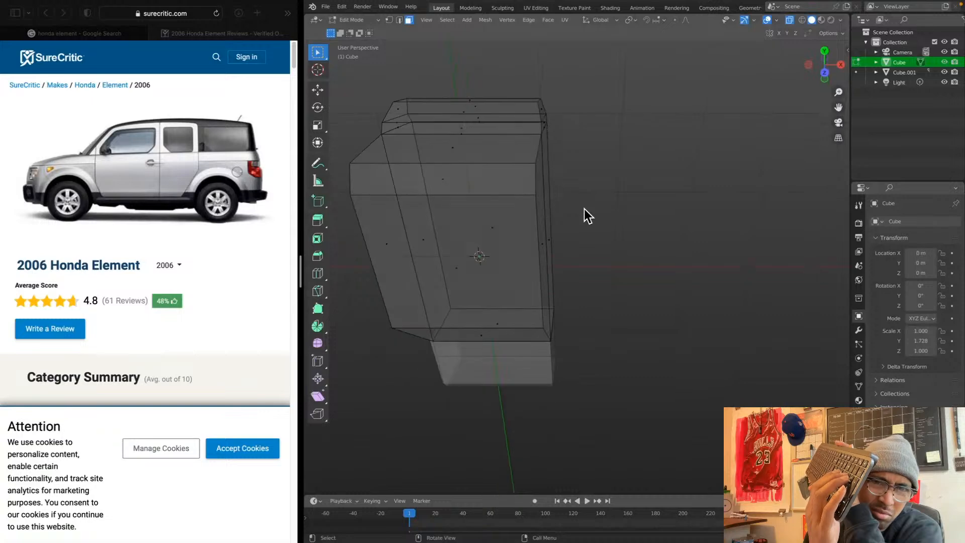
pyautogui.press('KP_8')
pyautogui.press('KP_8')
pyautogui.press('KP_8')
pyautogui.press('KP_8')
pyautogui.press('KP_8')
pyautogui.press('KP_8')
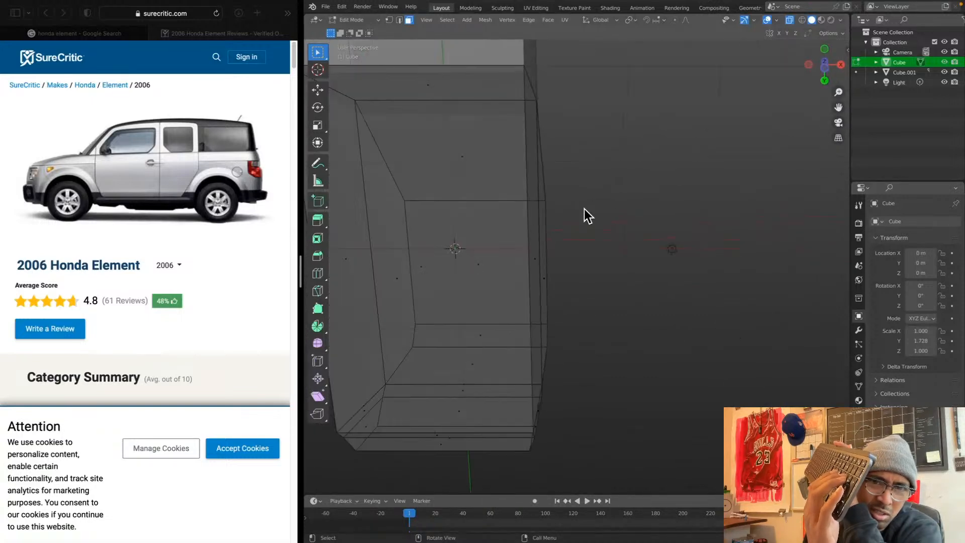
pyautogui.press('KP_8')
pyautogui.press('KP_8')
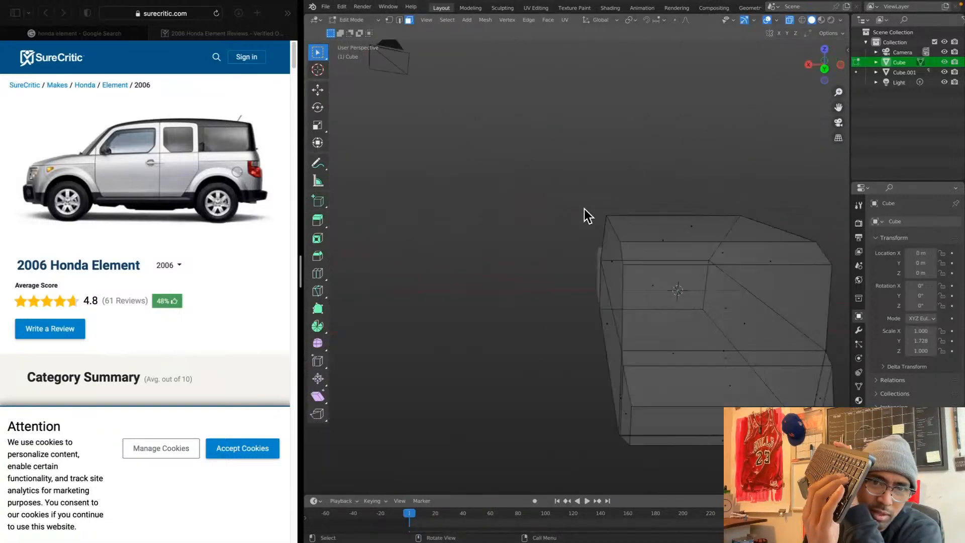
pyautogui.press('KP_7')
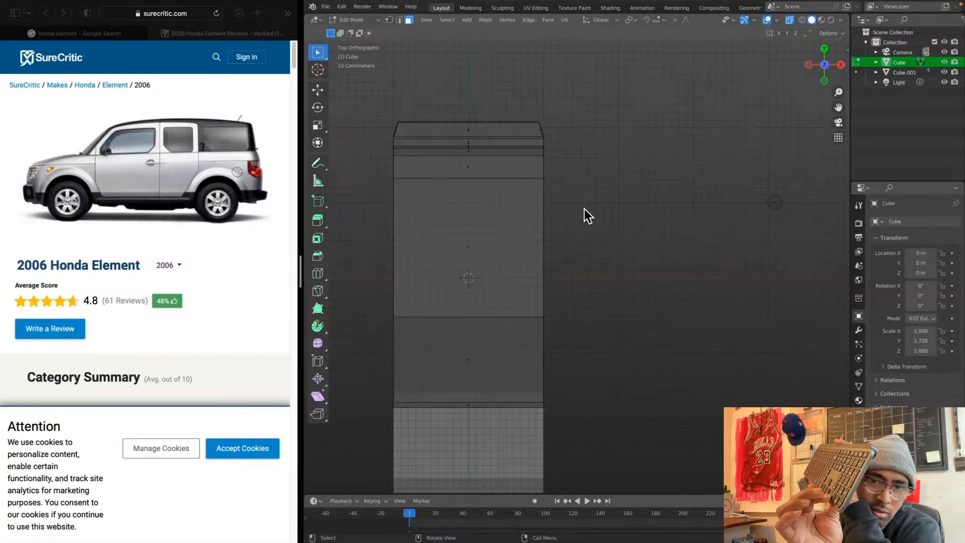
# View the car through the scene camera, then orbit and zoom out to examine the whole scene
pyautogui.press('KP_0')
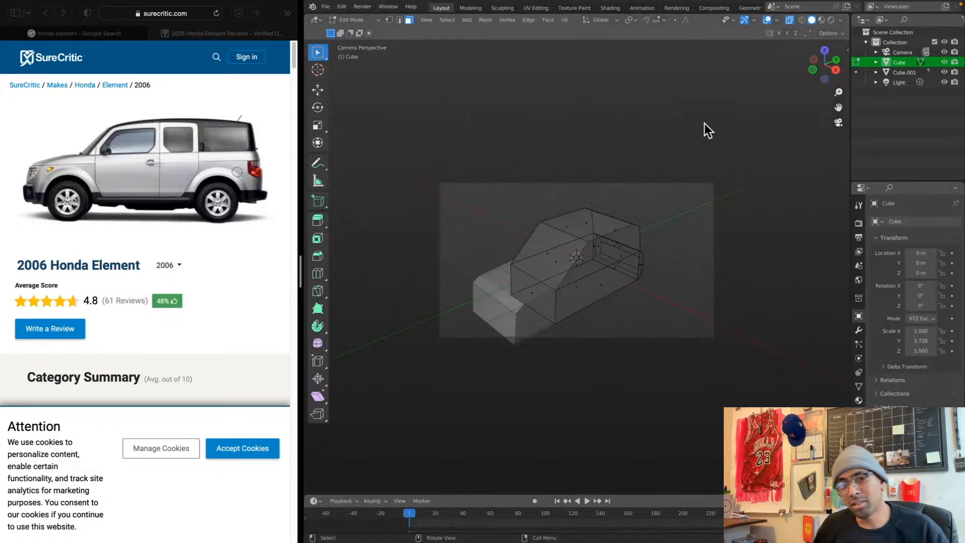
pyautogui.moveTo(588, 167); pyautogui.dragTo(624, 160, button='middle')
pyautogui.scroll(-2, 573, 266)
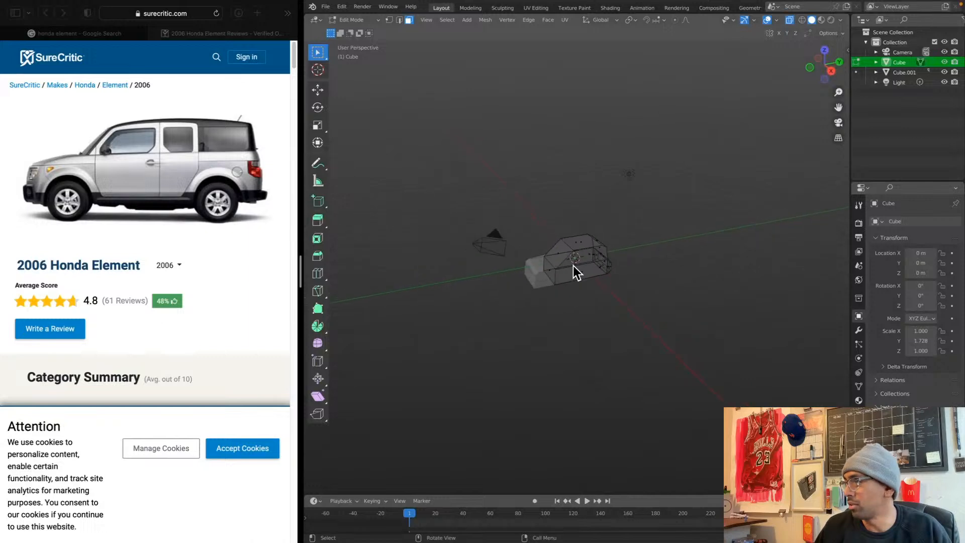
# Start a new General scene, discarding the unsaved changes to the current car model
pyautogui.scroll(5, 573, 267)
pyautogui.moveTo(573, 265)
pyautogui.mouseDown(button='middle')
pyautogui.moveTo(605, 270)
pyautogui.moveTo(581, 256)
pyautogui.mouseUp(button='middle')
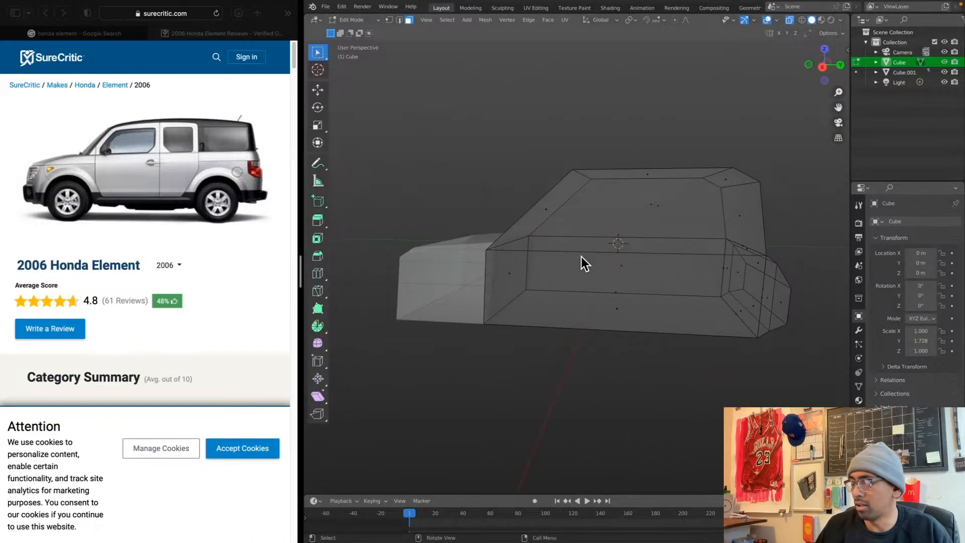
pyautogui.press('KP_3')
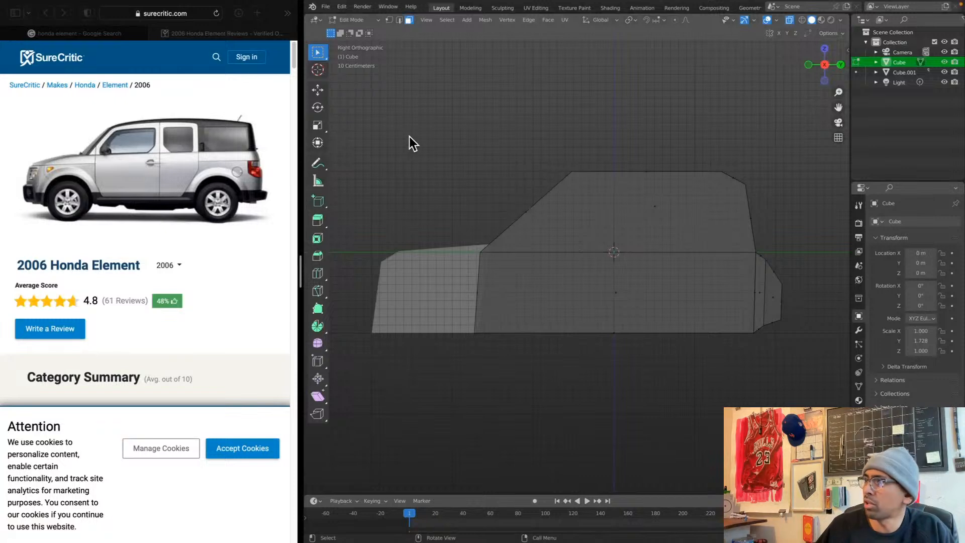
pyautogui.click(325, 6)
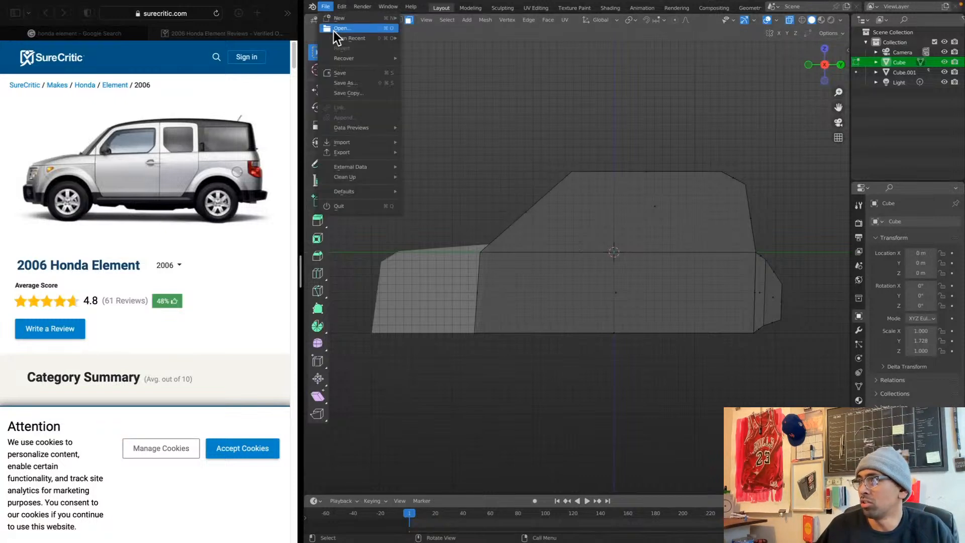
pyautogui.moveTo(342, 37)
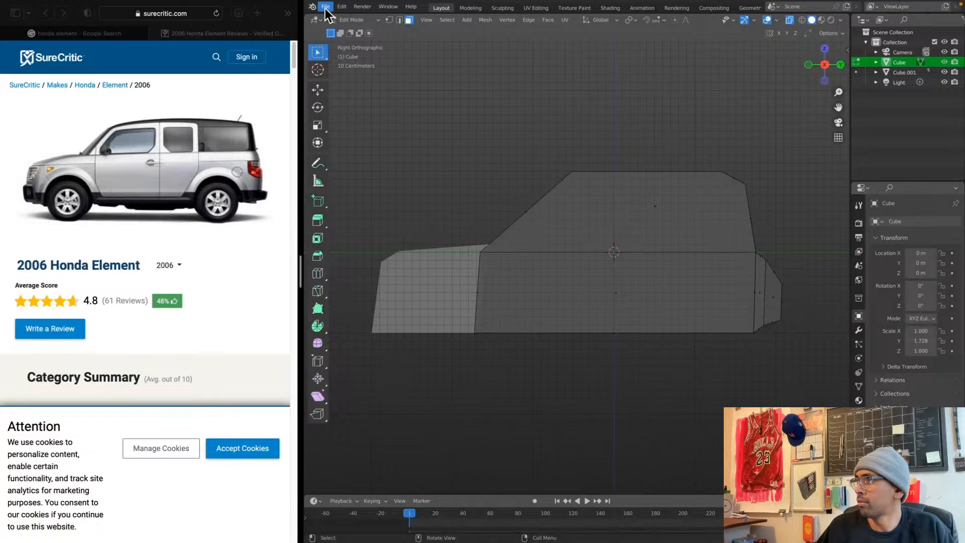
pyautogui.click(330, 10)
pyautogui.moveTo(334, 20)
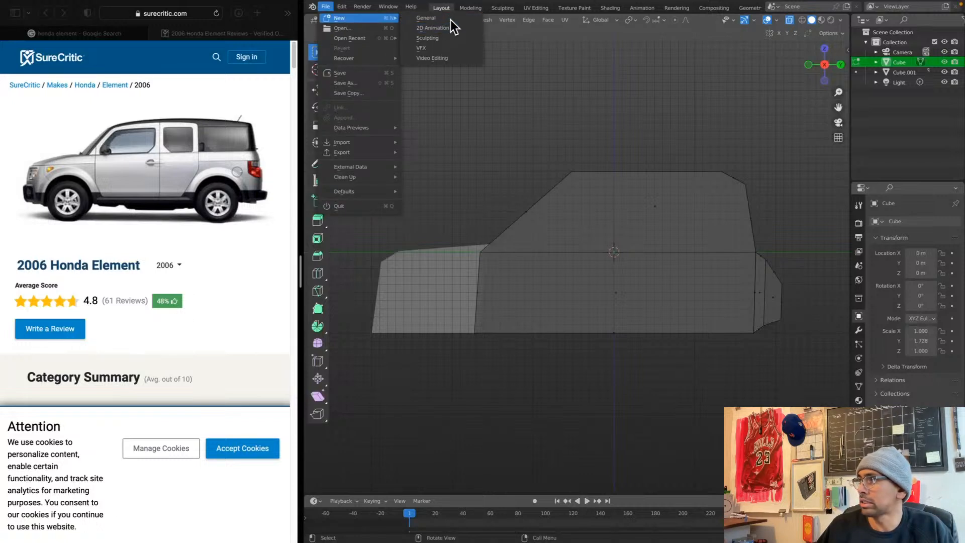
pyautogui.click(426, 27)
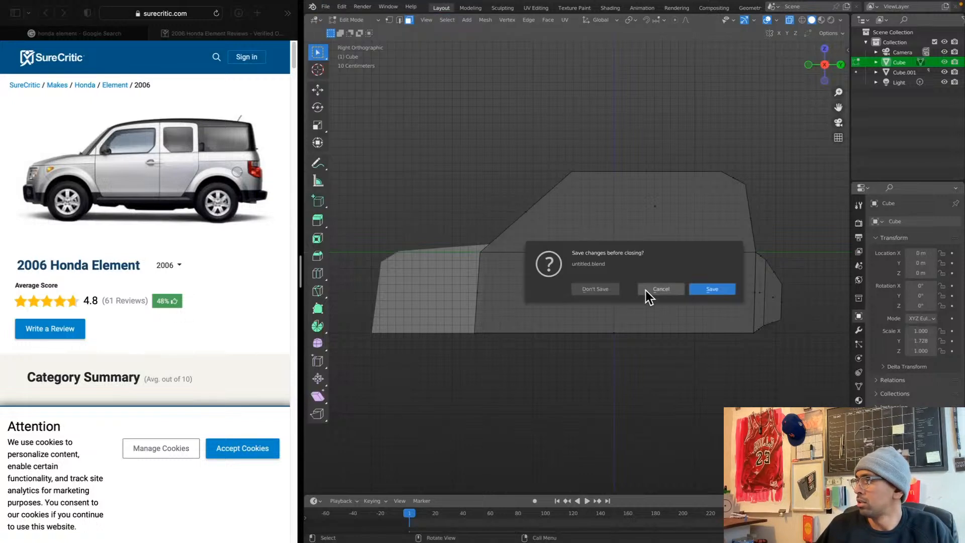
pyautogui.click(608, 290)
pyautogui.press('super+Tab')
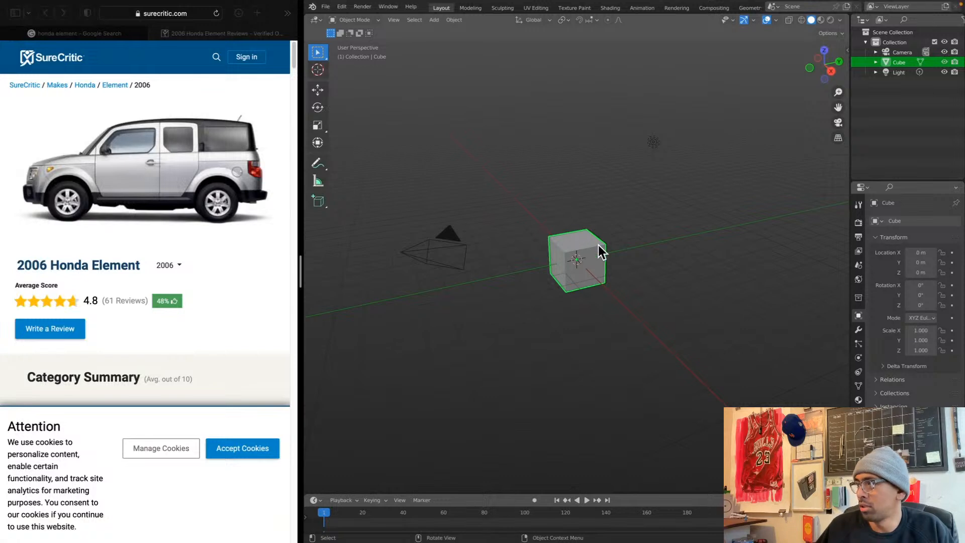
pyautogui.press('x')
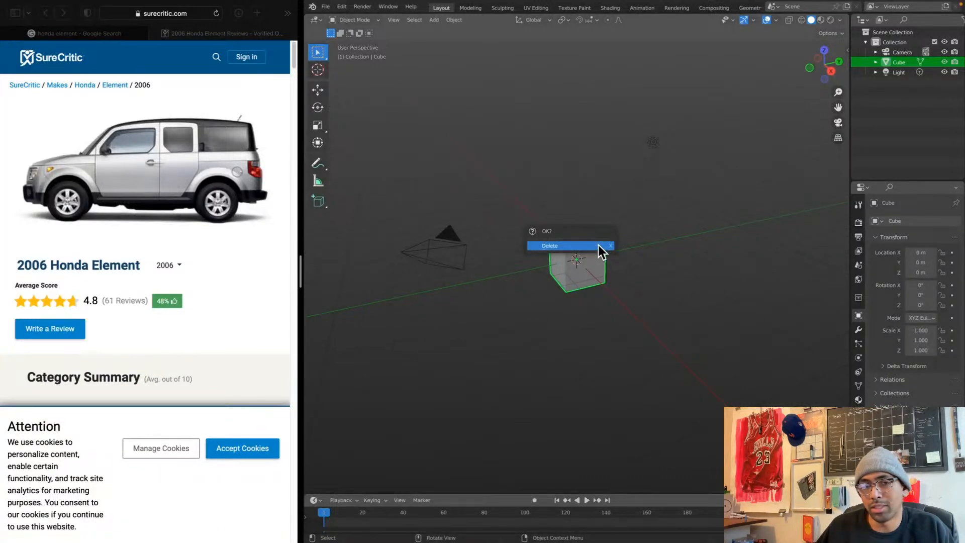
pyautogui.click(598, 245)
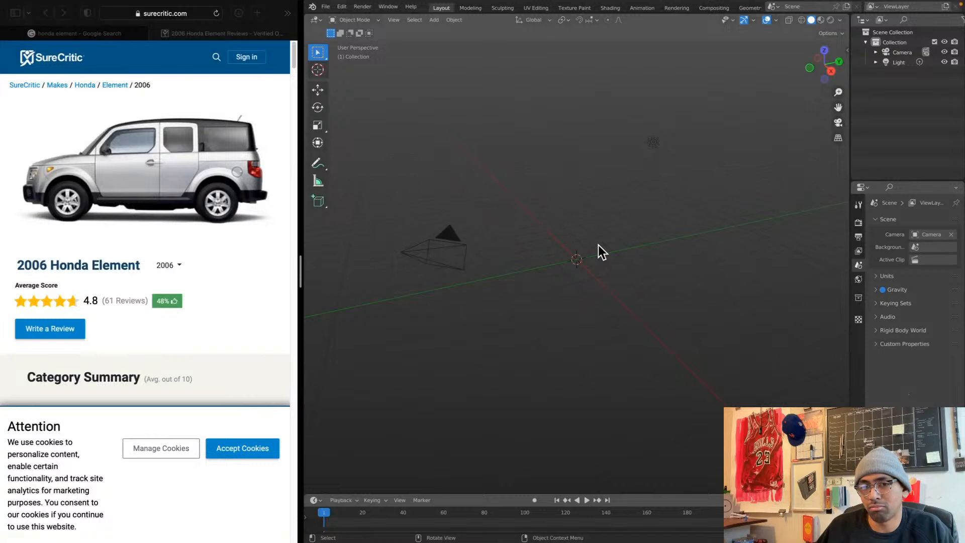
pyautogui.hotkey('ctrl', 'z')
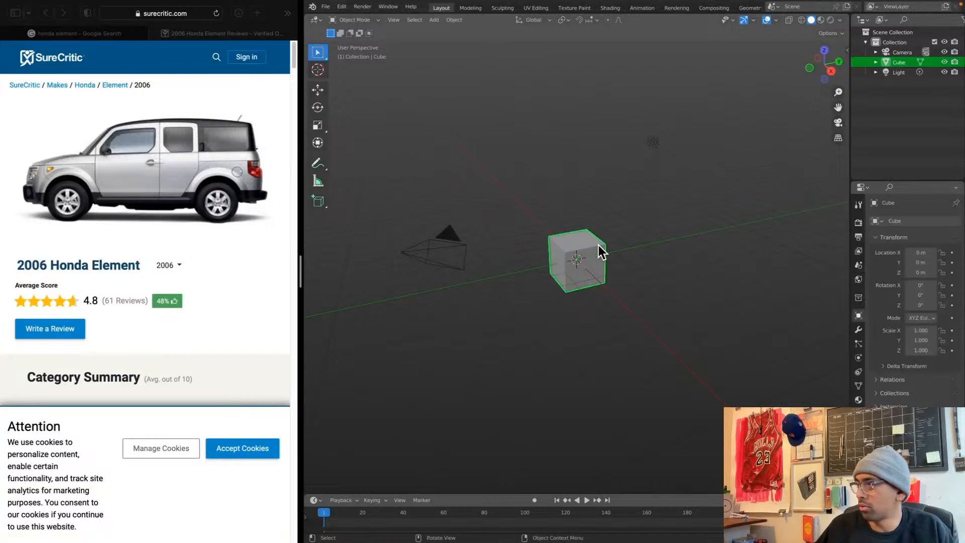
# Delete the default cube from the new scene
pyautogui.press('x')
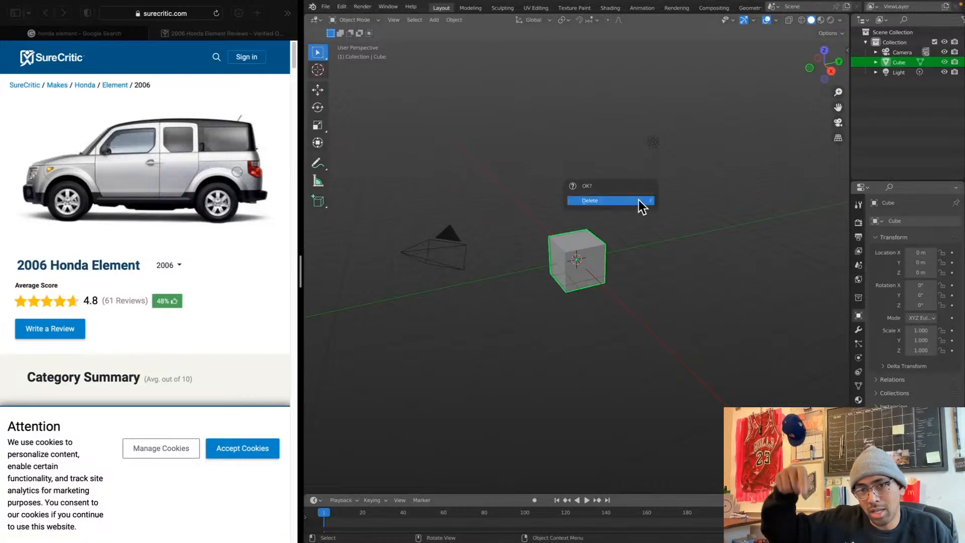
pyautogui.click(638, 200)
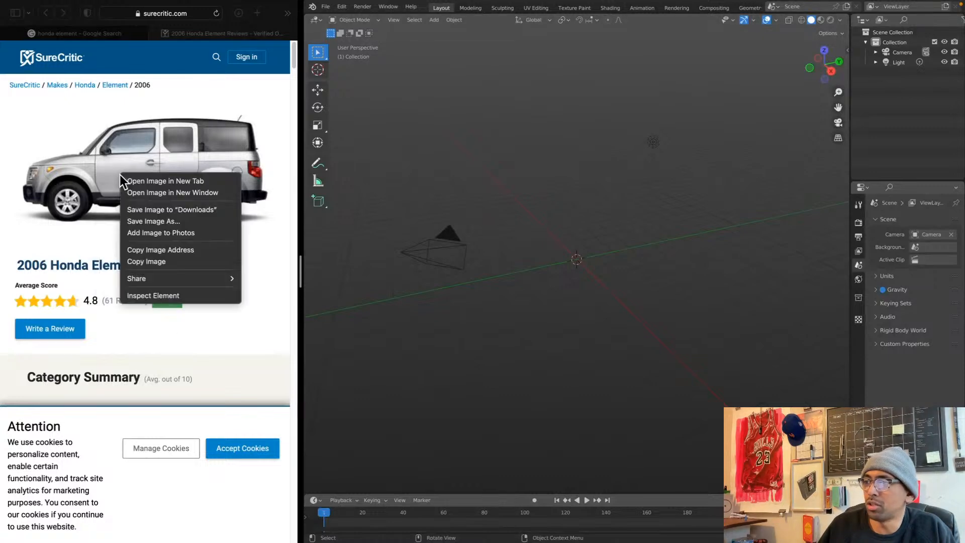
# Save the web page's Honda Element photo as style_image_original in Desktop > 85mm Content > 02 Open Projects > honda element
pyautogui.rightClick(119, 173)
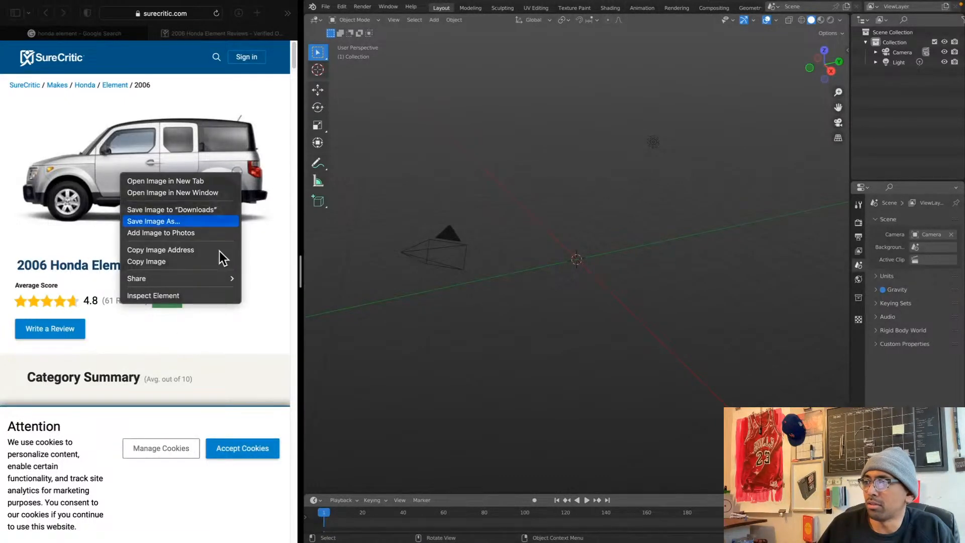
pyautogui.click(151, 217)
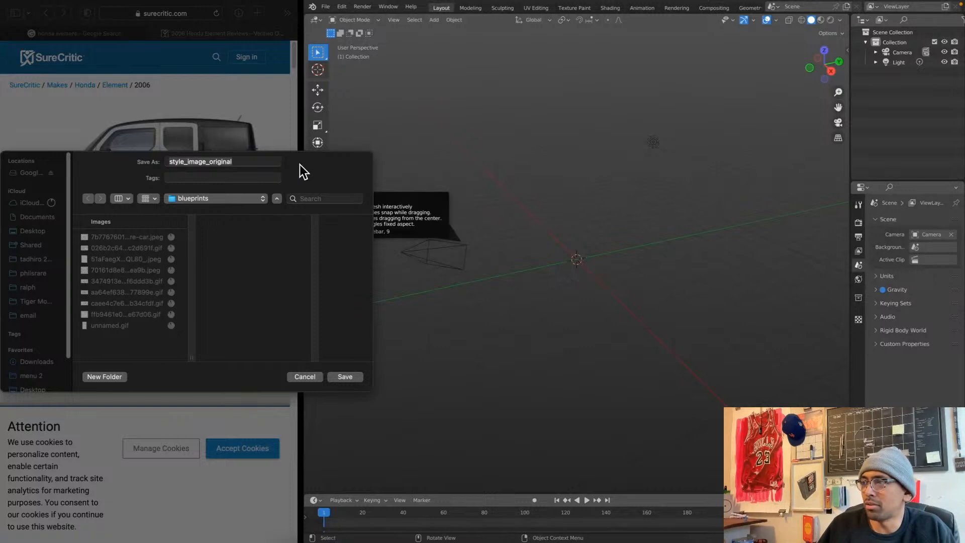
pyautogui.click(273, 160)
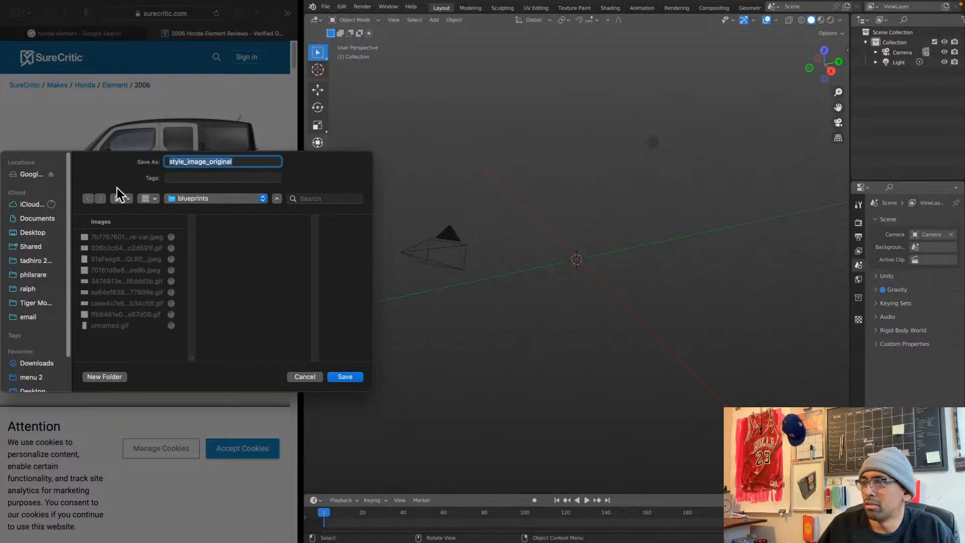
pyautogui.press('super+d')
pyautogui.click(104, 239)
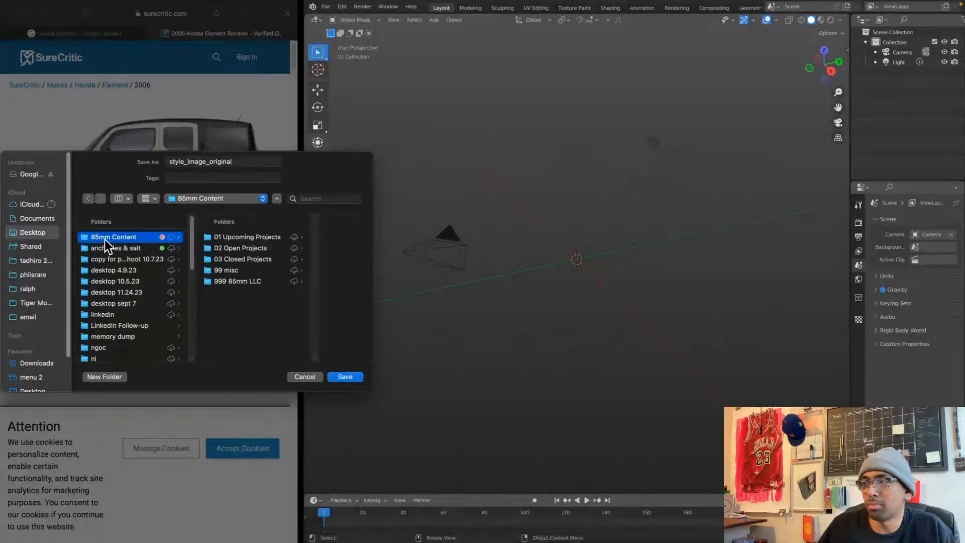
pyautogui.click(254, 249)
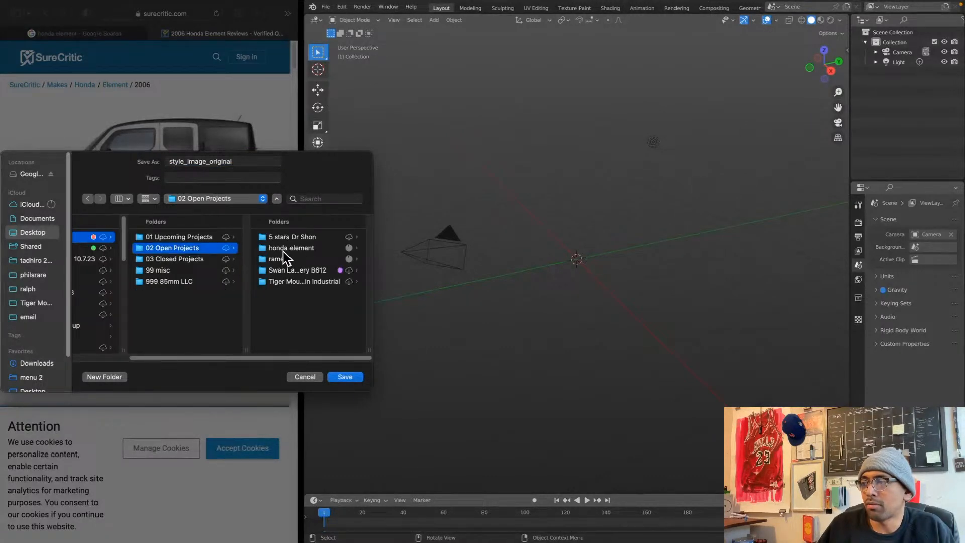
pyautogui.click(283, 248)
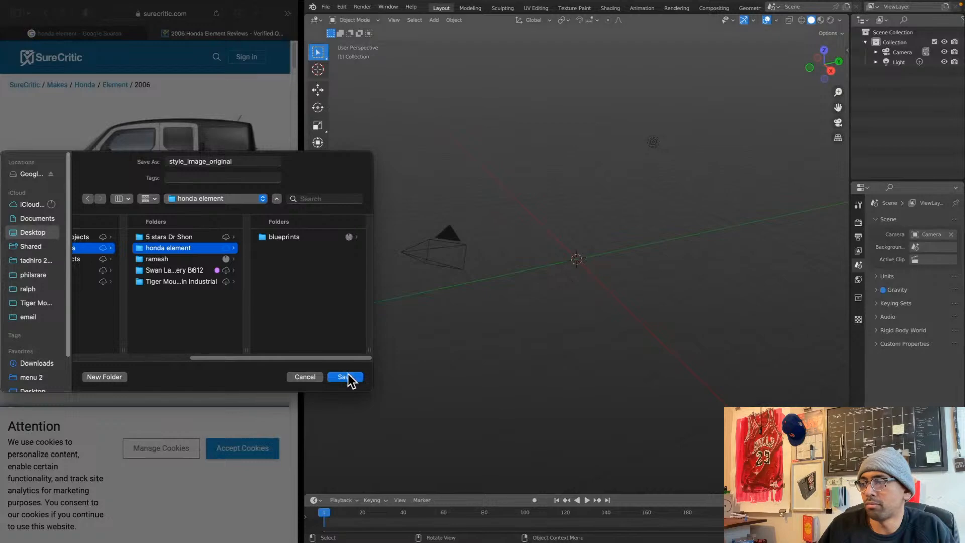
pyautogui.click(346, 376)
# Save another copy of the Honda Element photo to the Downloads folder under the name 0001
pyautogui.rightClick(177, 180)
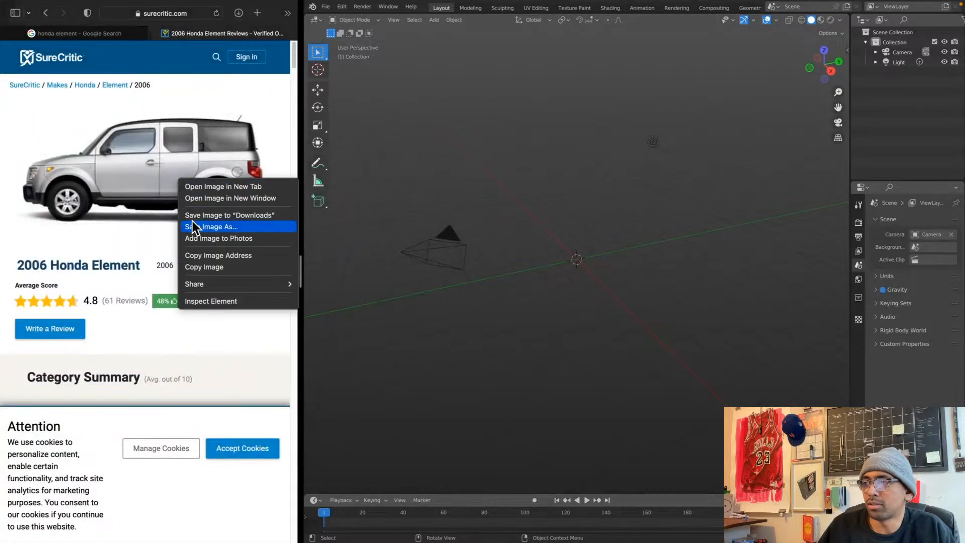
pyautogui.click(194, 229)
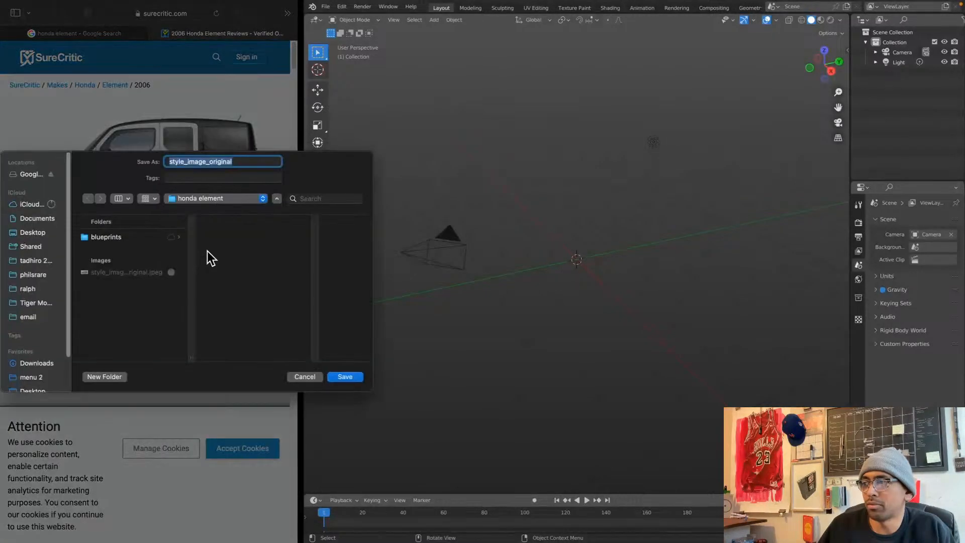
pyautogui.click(33, 232)
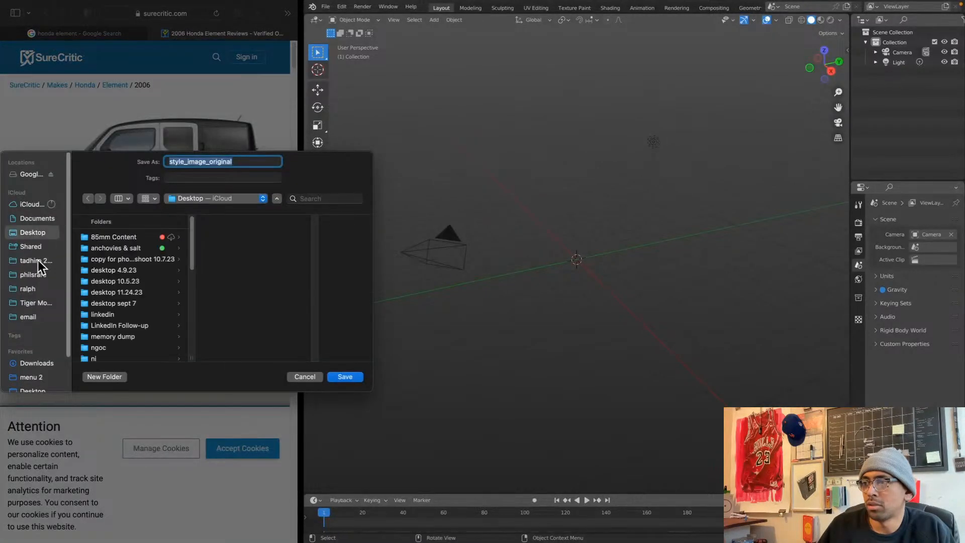
pyautogui.click(40, 363)
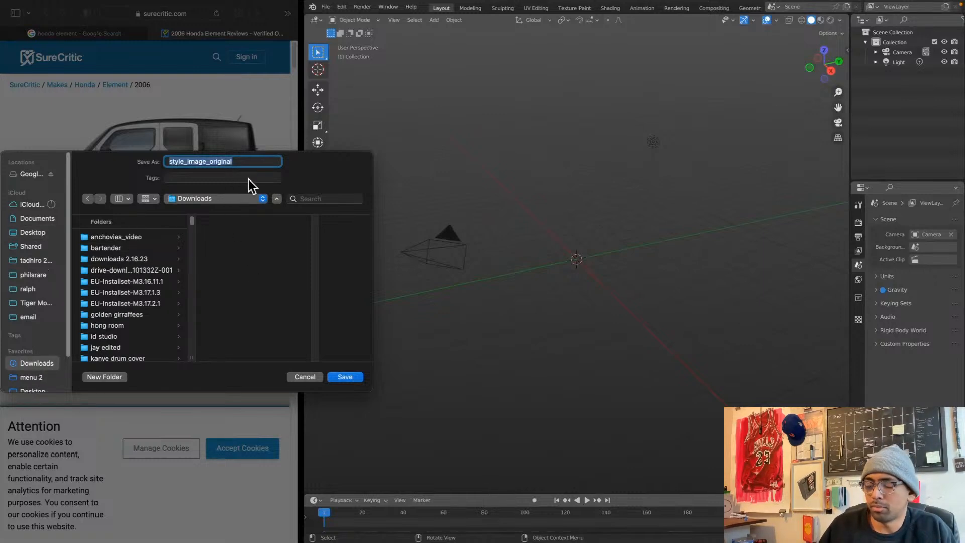
pyautogui.write('0001')
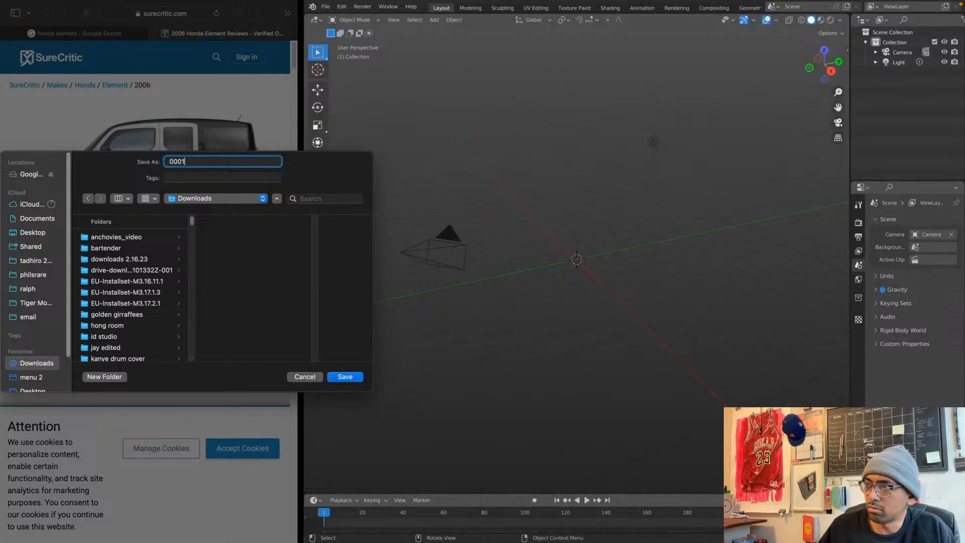
pyautogui.press('Return')
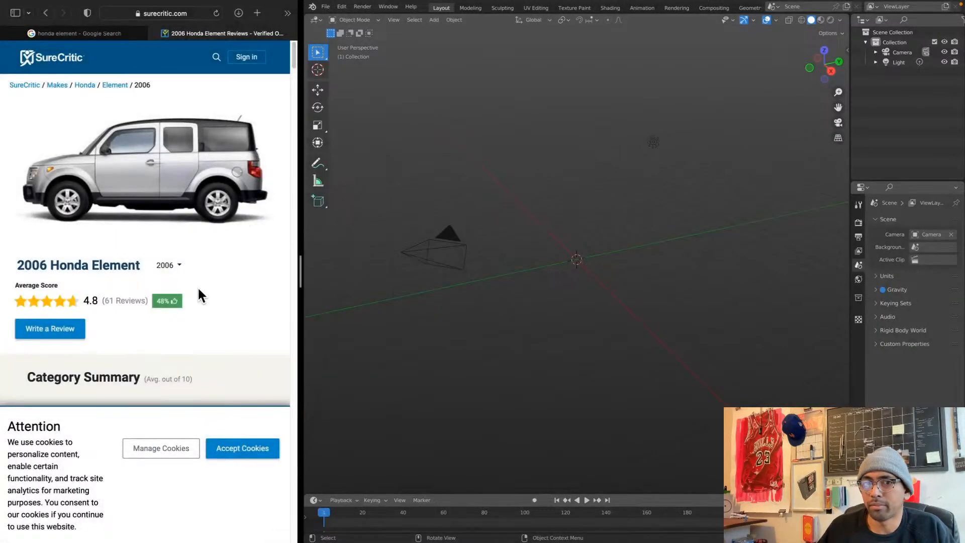
# Switch back to Blender and import 0001.jpeg from Downloads using Images as Planes
pyautogui.click(458, 168)
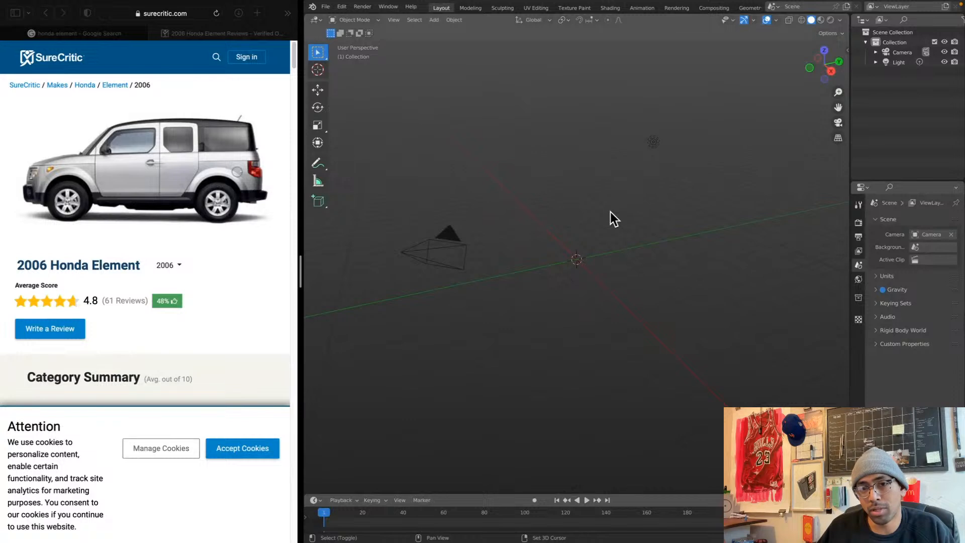
pyautogui.hotkey('shift', 'a')
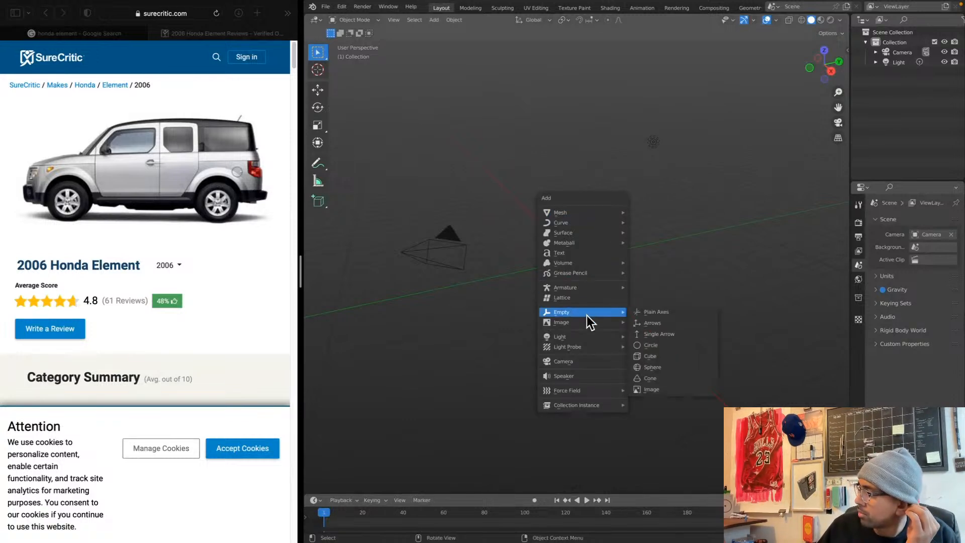
pyautogui.moveTo(587, 320)
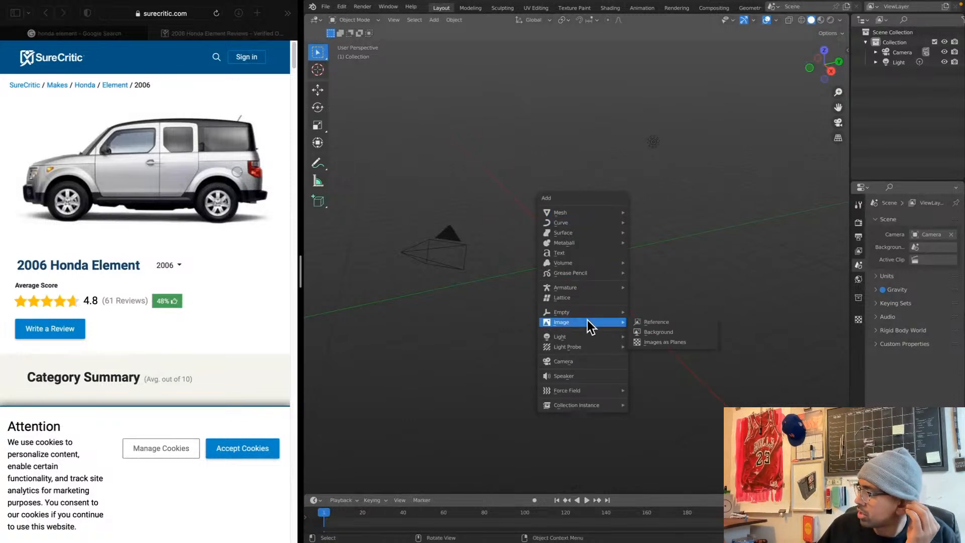
pyautogui.click(650, 341)
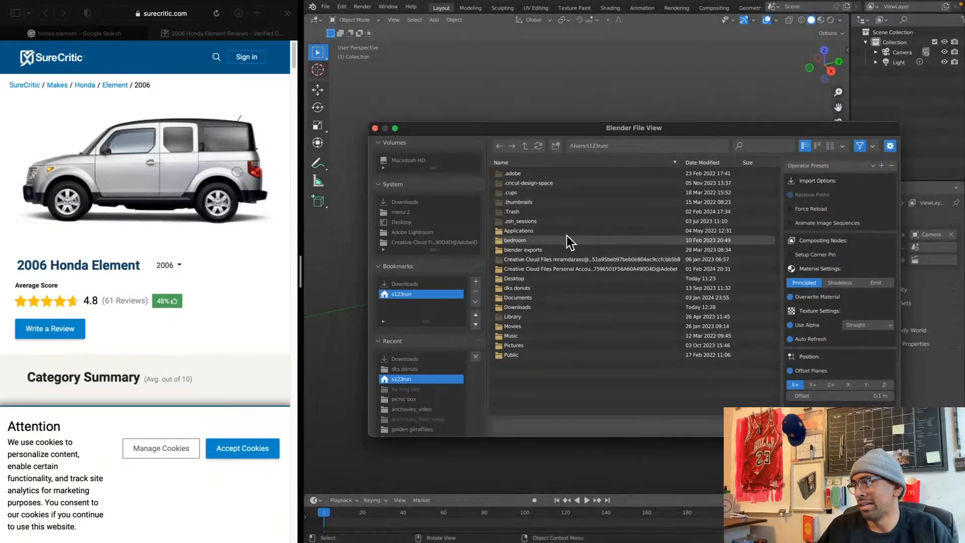
pyautogui.click(417, 358)
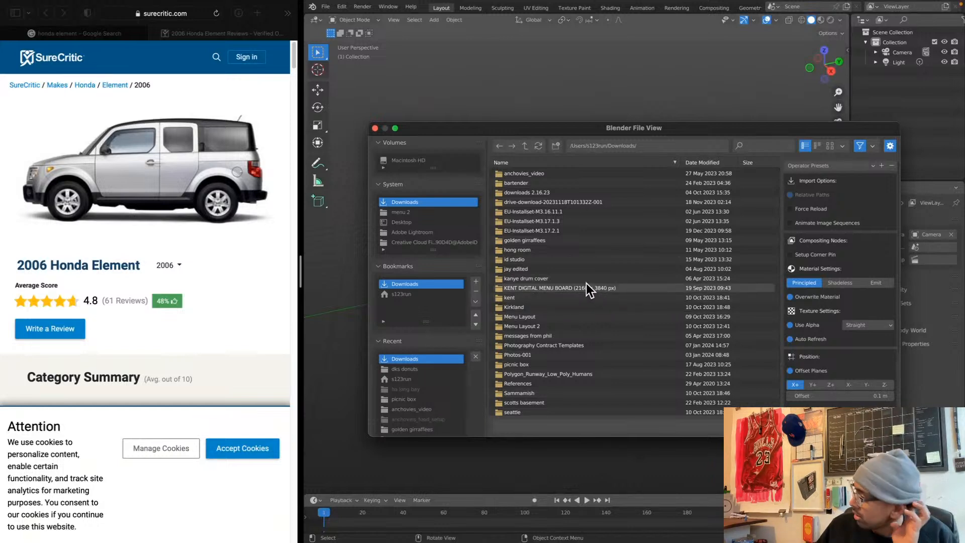
pyautogui.scroll(-5, 585, 287)
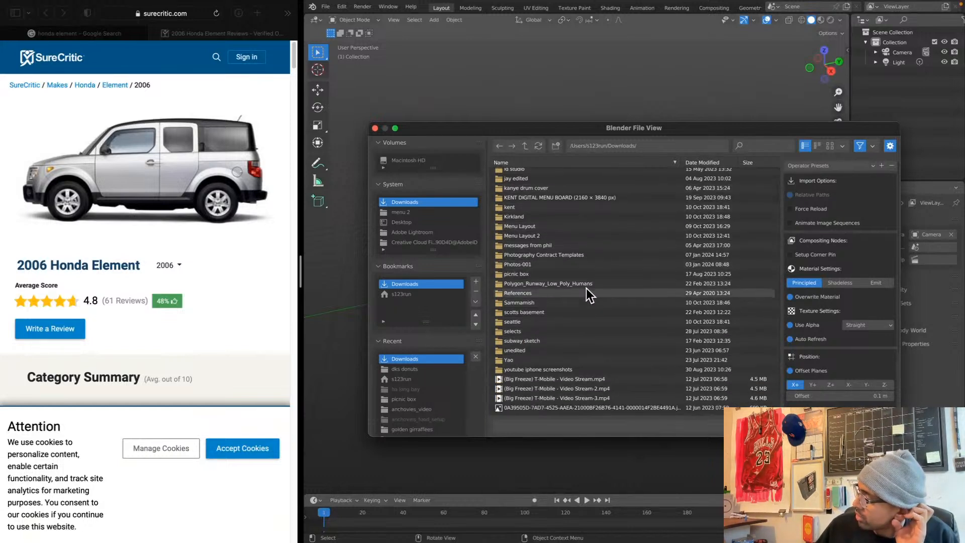
pyautogui.scroll(-3, 586, 286)
pyautogui.click(533, 366)
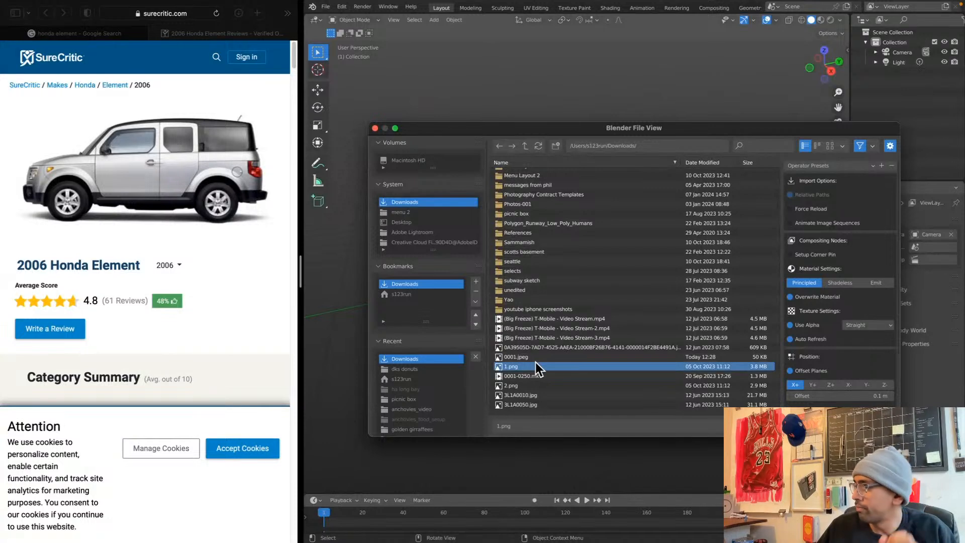
pyautogui.click(518, 357)
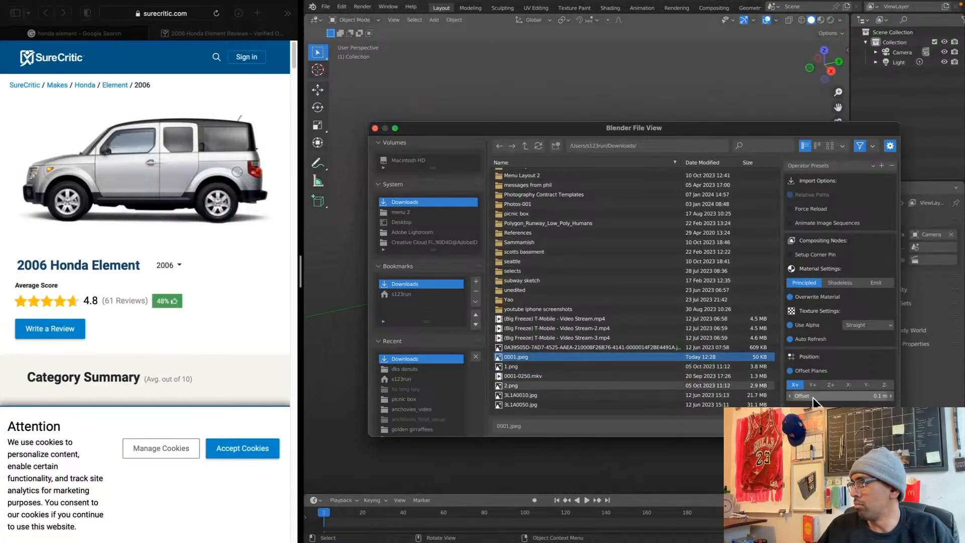
pyautogui.doubleClick(690, 356)
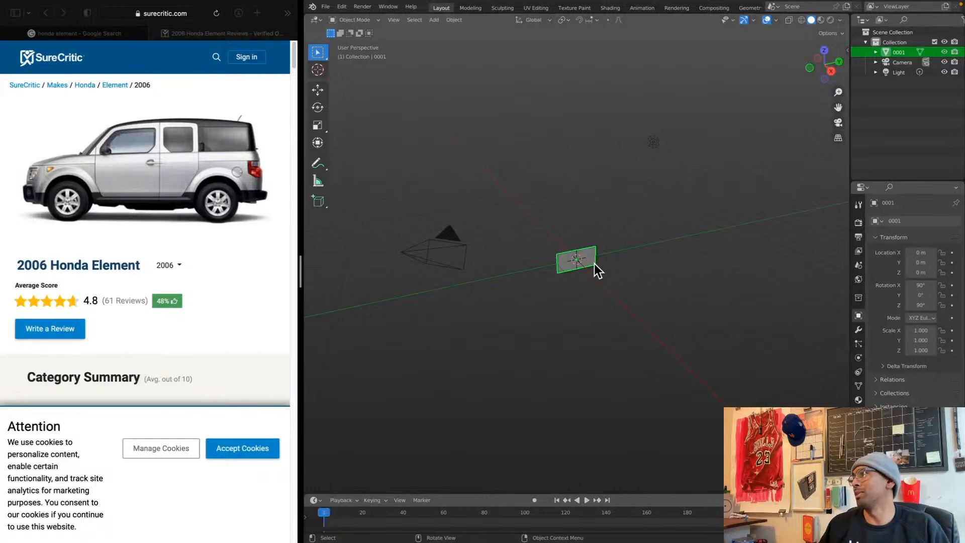
# Show the photo texture on the imported plane by switching the viewport to Material Preview shading
pyautogui.scroll(10, 590, 267)
pyautogui.moveTo(554, 261); pyautogui.dragTo(626, 270, button='middle')
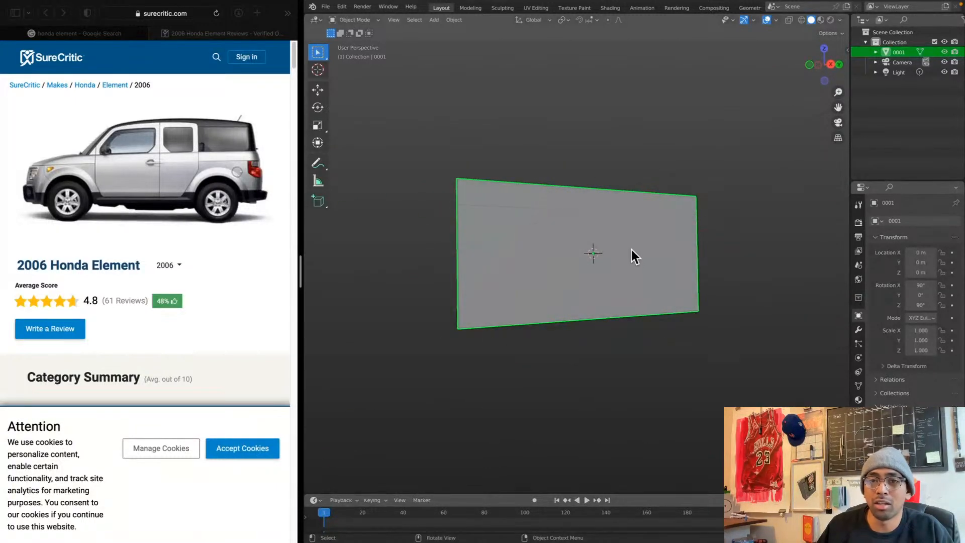
pyautogui.click(820, 21)
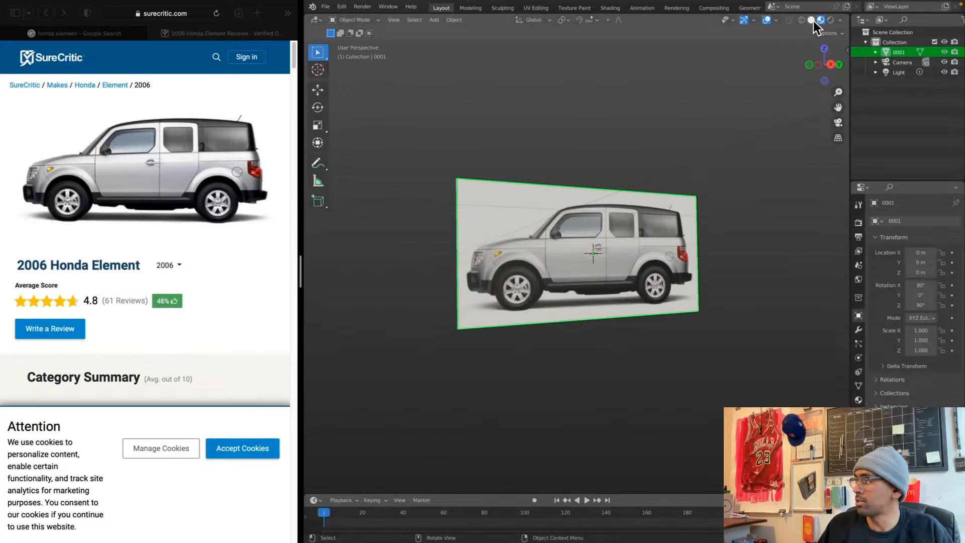
# Compare the reference plane in Solid and Material Preview shading, ending in Material Preview
pyautogui.click(812, 21)
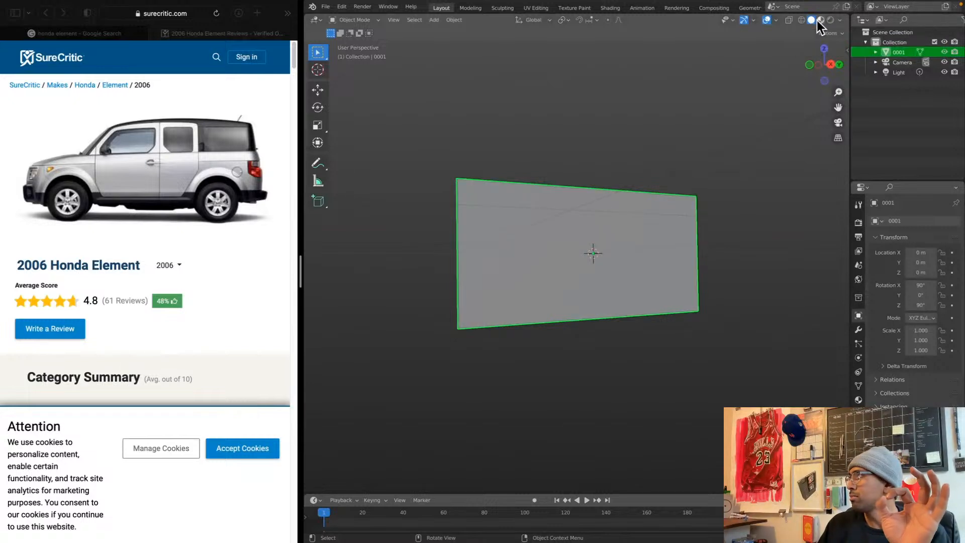
pyautogui.click(821, 22)
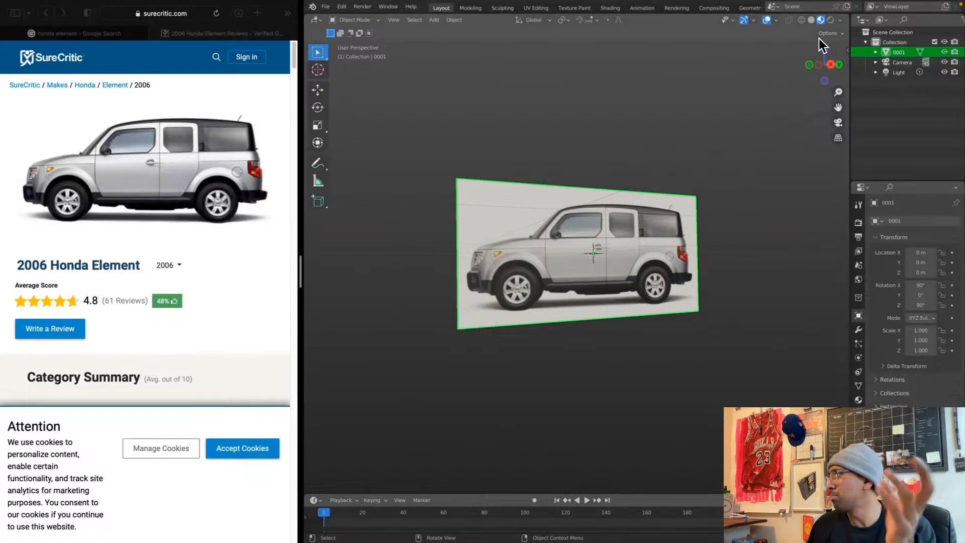
pyautogui.moveTo(629, 165); pyautogui.dragTo(684, 177, button='middle')
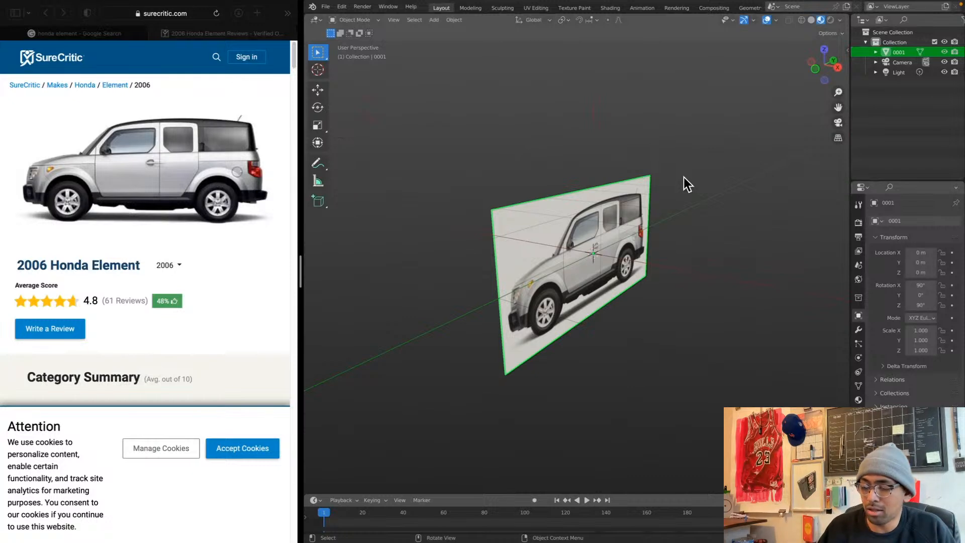
# Add a cube mesh at the centre of the reference plane in the right orthographic view
pyautogui.press('KP_3')
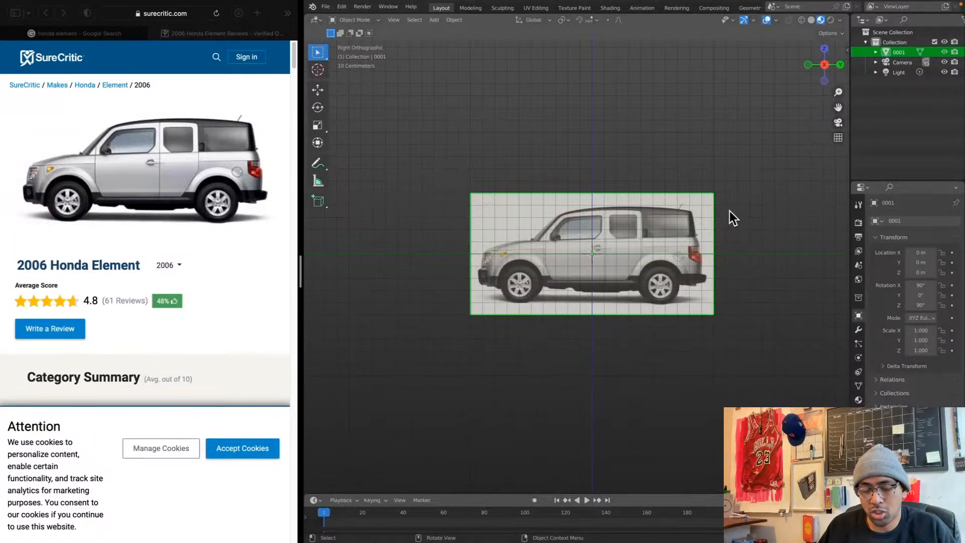
pyautogui.hotkey('shift', 'a')
pyautogui.moveTo(708, 103)
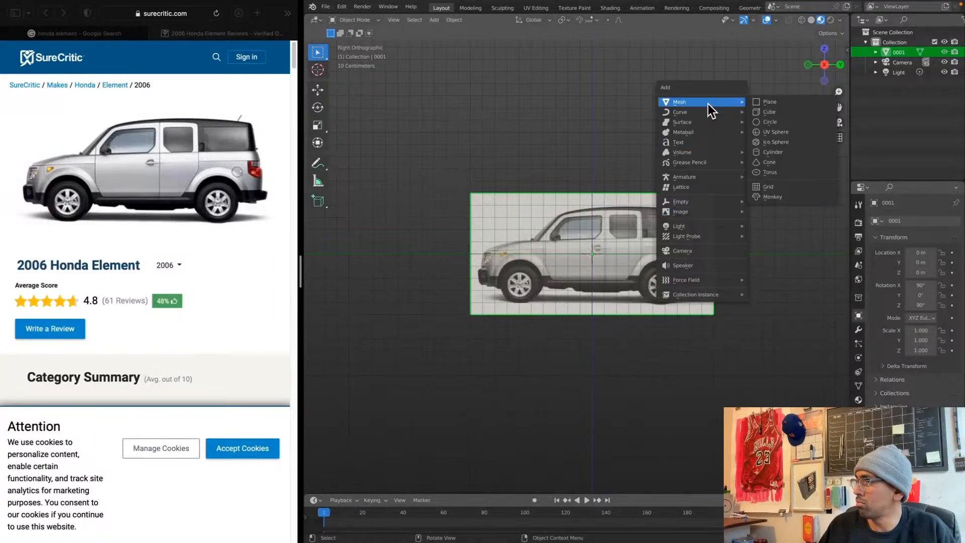
pyautogui.click(759, 113)
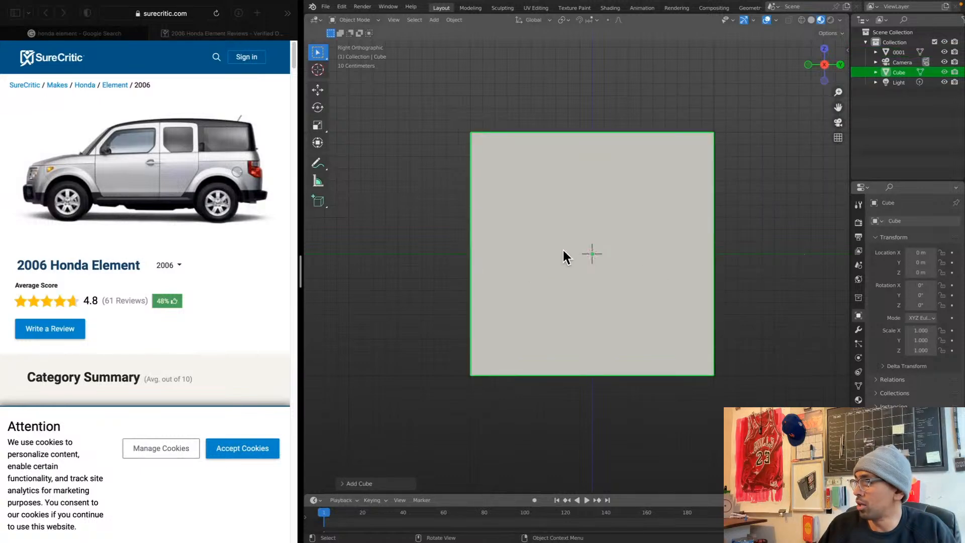
# Scale the cube down uniformly to about 0.319 and compare it with the car photo in right orthographic view
pyautogui.moveTo(523, 231); pyautogui.dragTo(562, 267, button='middle')
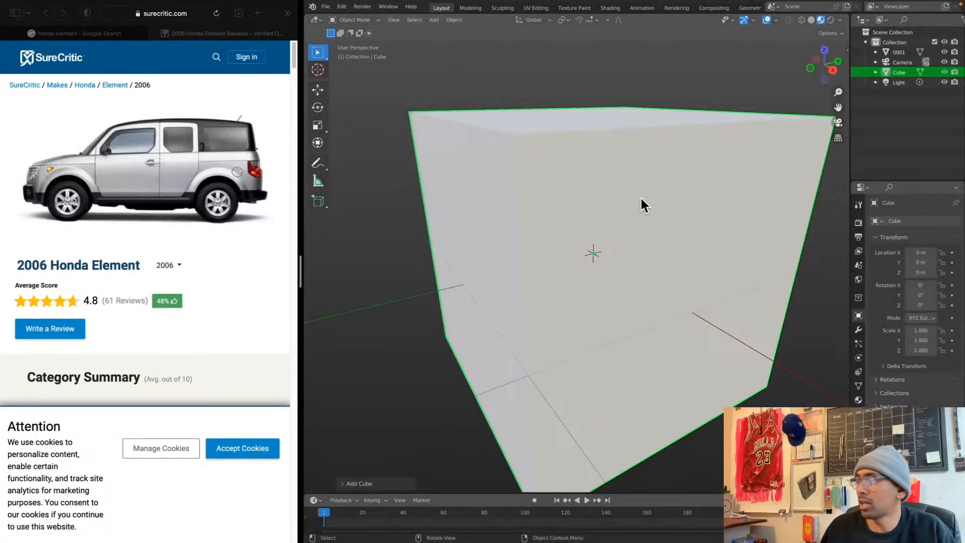
pyautogui.press('s')
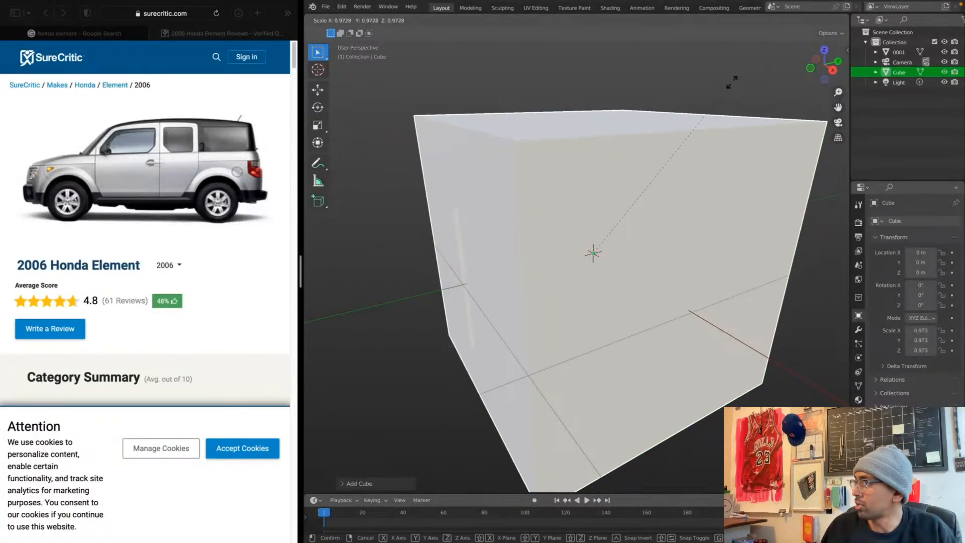
pyautogui.press('Escape')
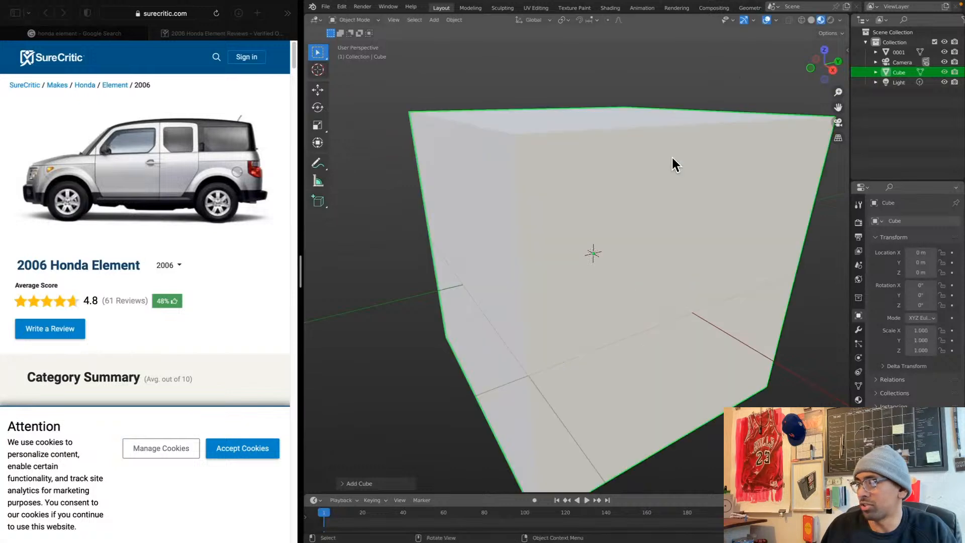
pyautogui.press('s')
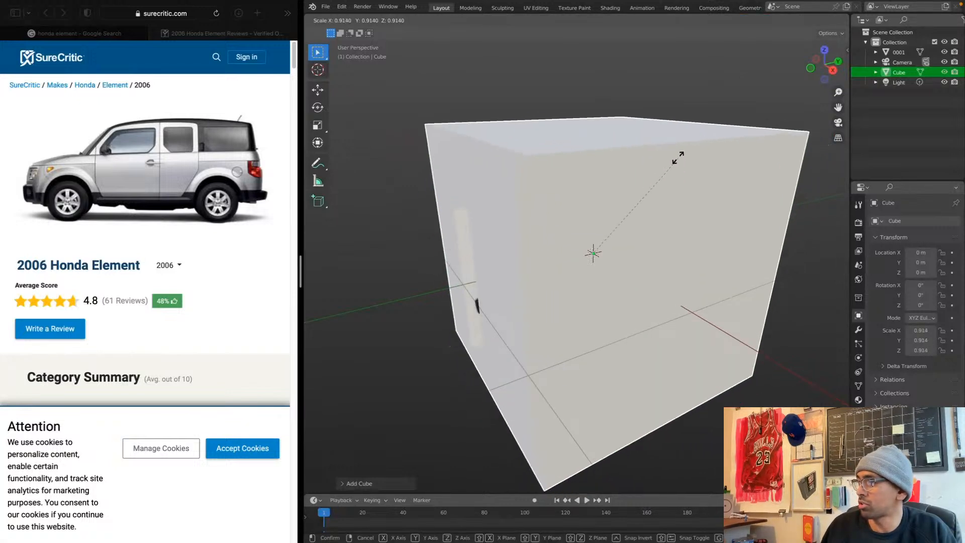
pyautogui.click(623, 223)
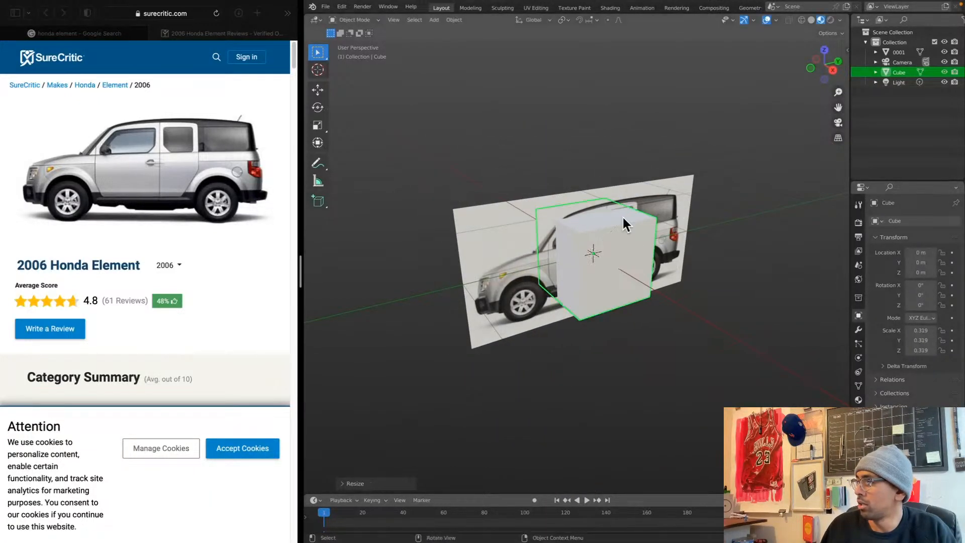
pyautogui.moveTo(655, 228); pyautogui.dragTo(605, 195, button='middle')
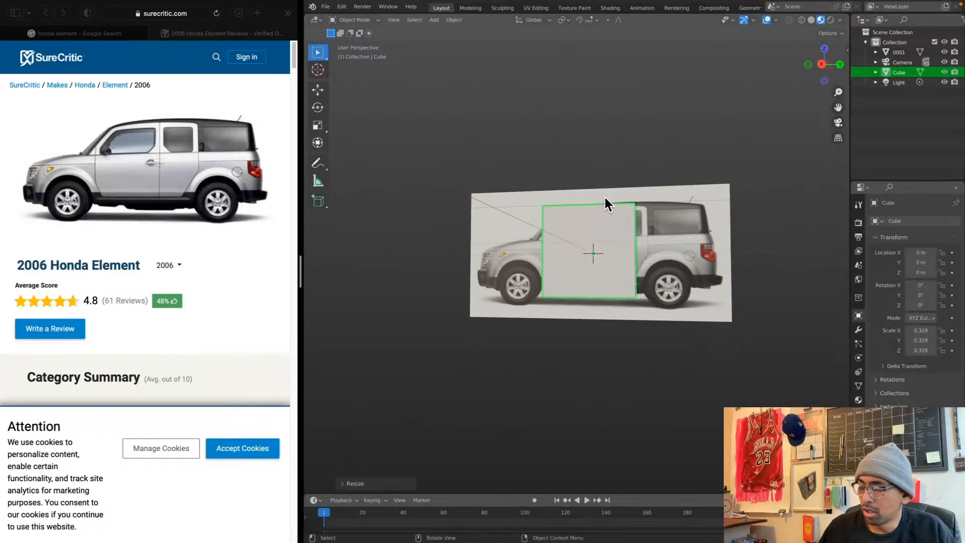
pyautogui.press('KP_3')
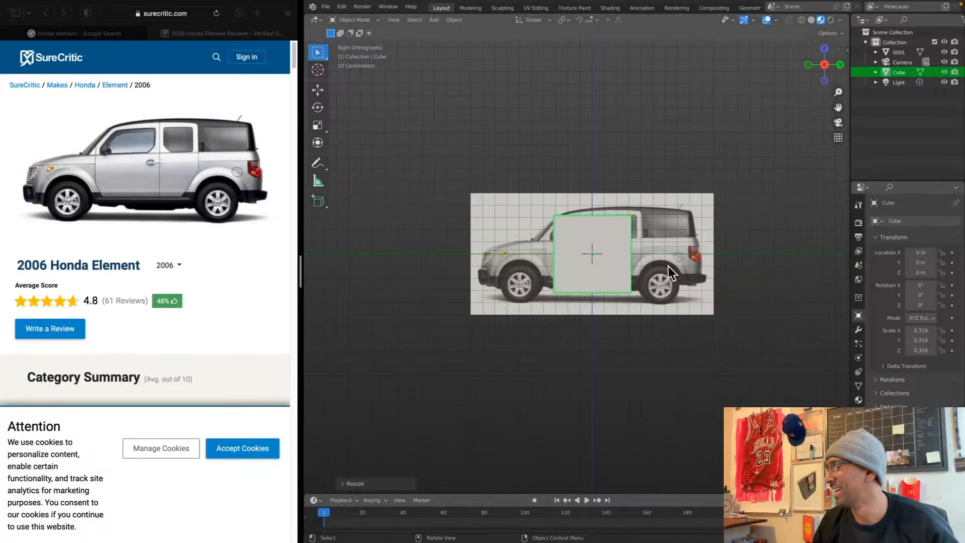
pyautogui.scroll(-4, 587, 284)
pyautogui.scroll(8, 587, 286)
pyautogui.keyDown('shift'); pyautogui.moveTo(616, 284); pyautogui.dragTo(577, 322, button='middle'); pyautogui.keyUp('shift')
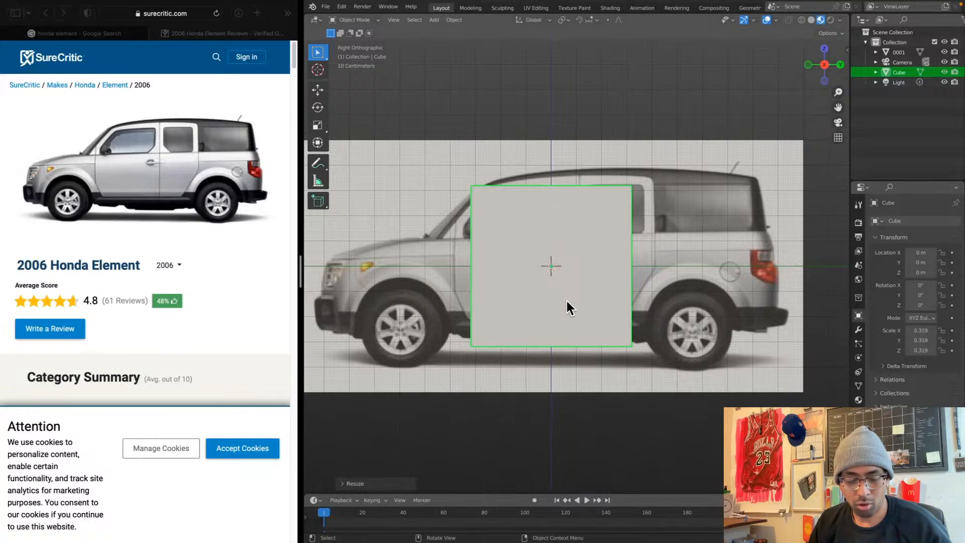
# Try out the cube's interaction modes, switching between Weight Paint, Object Mode and Sculpt Mode
pyautogui.hotkey('ctrl', 'Tab')
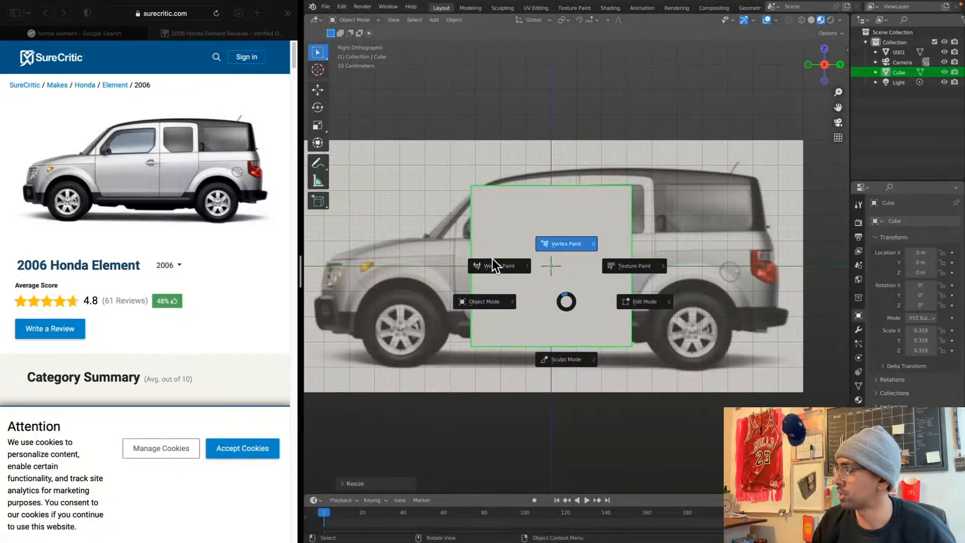
pyautogui.click(454, 86)
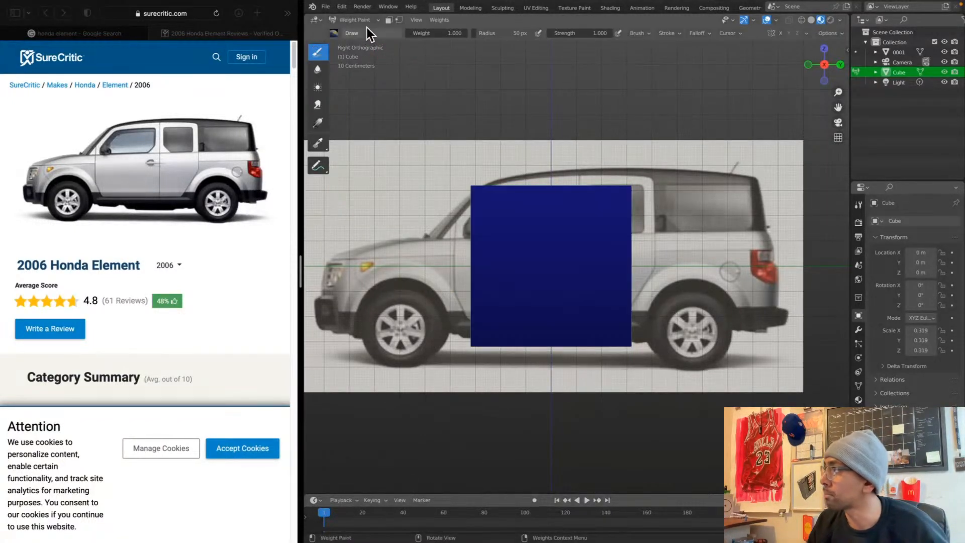
pyautogui.click(362, 22)
pyautogui.click(366, 26)
pyautogui.click(366, 22)
pyautogui.click(367, 30)
pyautogui.click(370, 21)
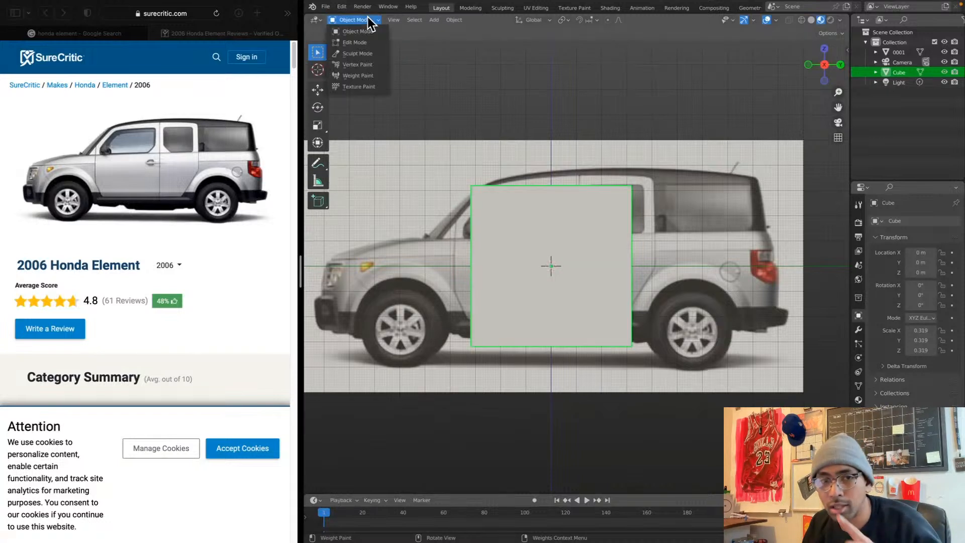
pyautogui.click(357, 76)
pyautogui.click(367, 23)
pyautogui.click(368, 53)
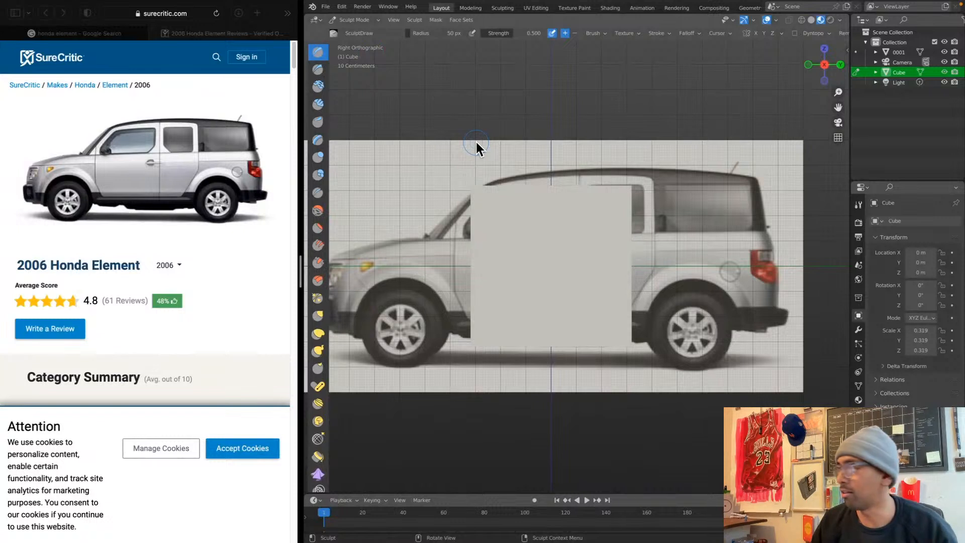
# Select only the cube's vertical edge facing the car's rear using edge selection in Edit Mode, and return to Object Mode
pyautogui.hotkey('ctrl', 'Tab')
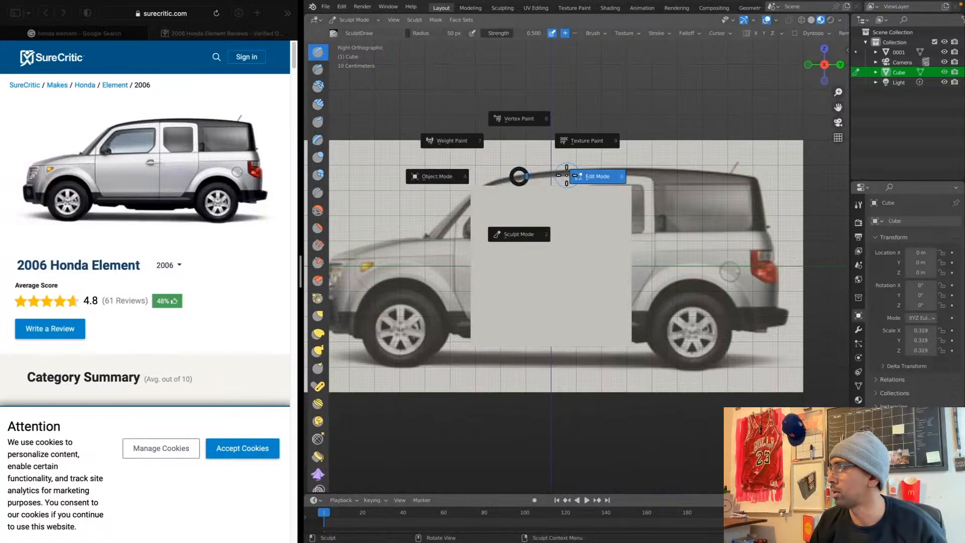
pyautogui.click(589, 177)
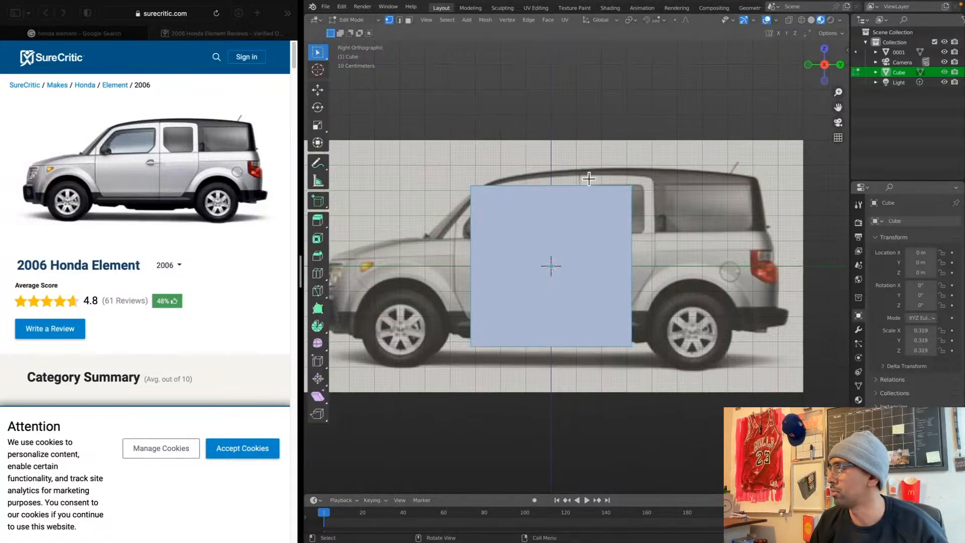
pyautogui.click(400, 22)
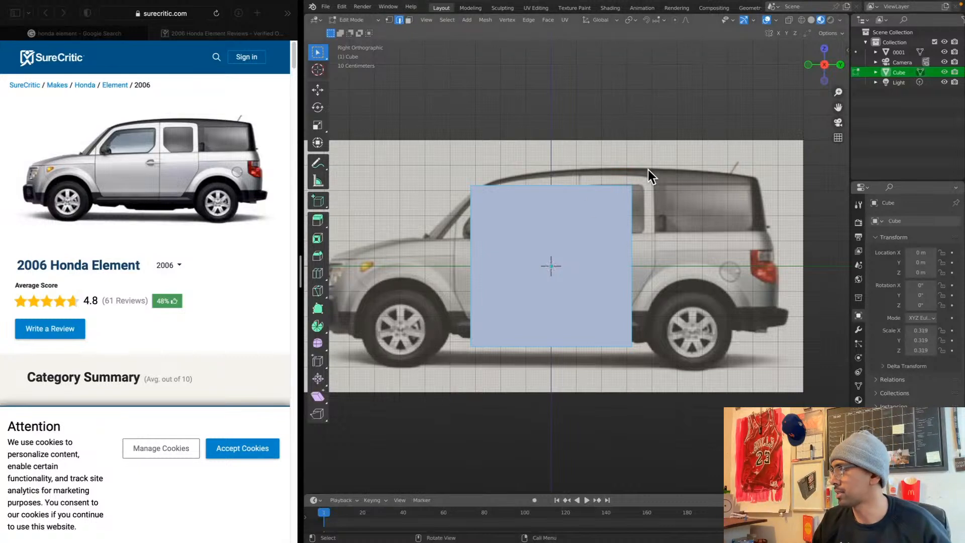
pyautogui.hotkey('alt', 'a')
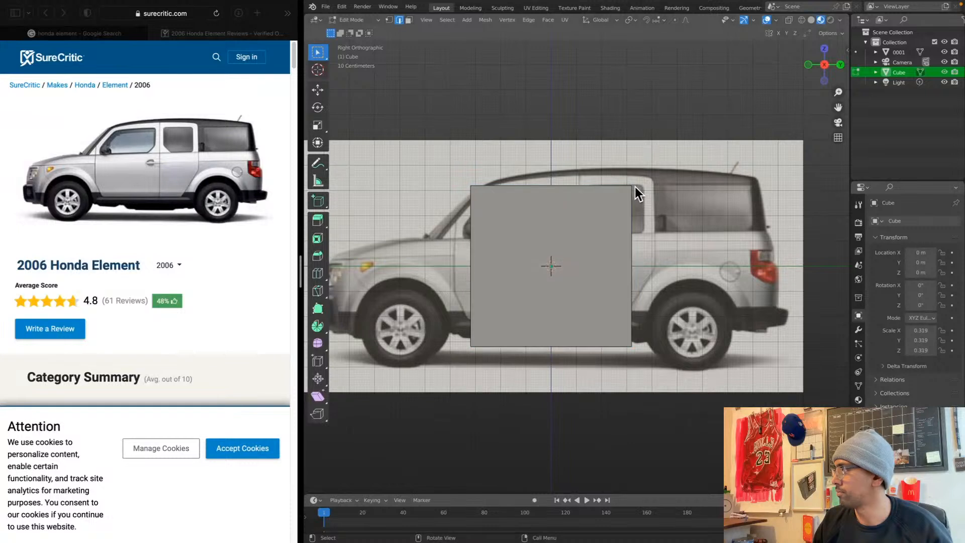
pyautogui.click(631, 188)
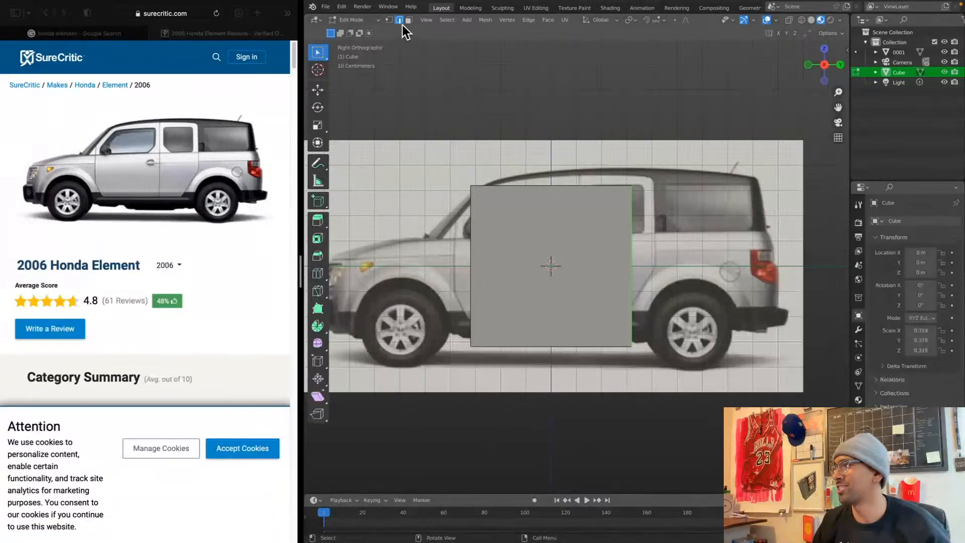
pyautogui.hotkey('ctrl', 'Tab')
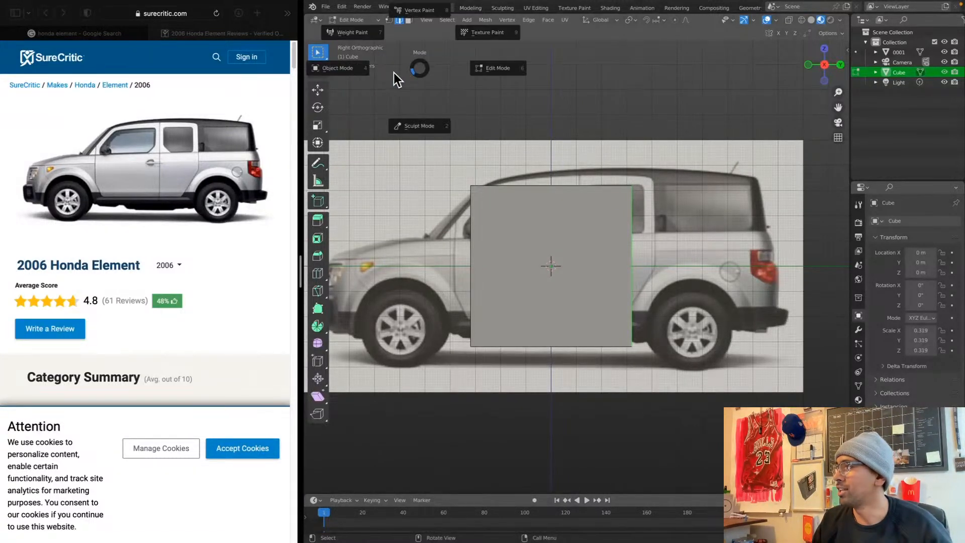
pyautogui.click(356, 78)
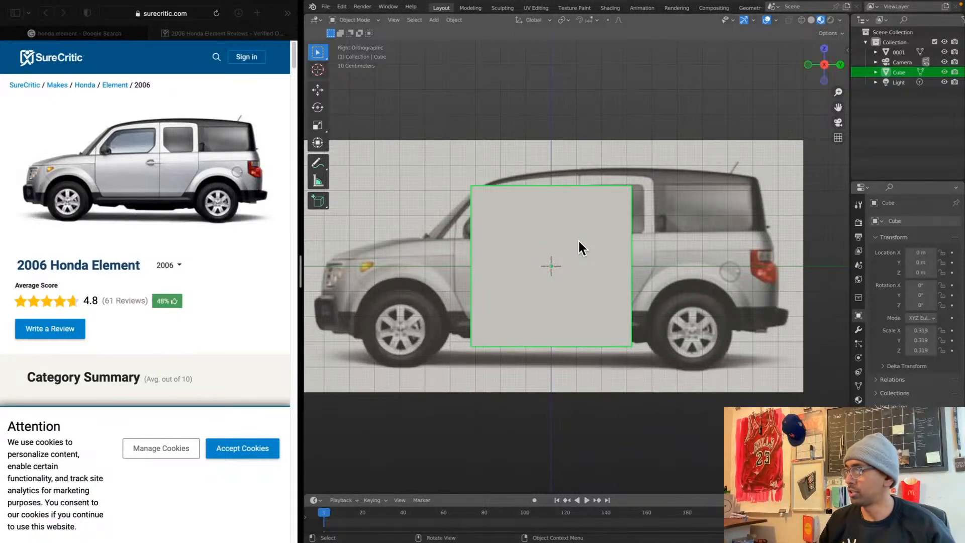
# Stretch the cube along the car's length by scaling it on the Y axis to about 0.682
pyautogui.press('s')
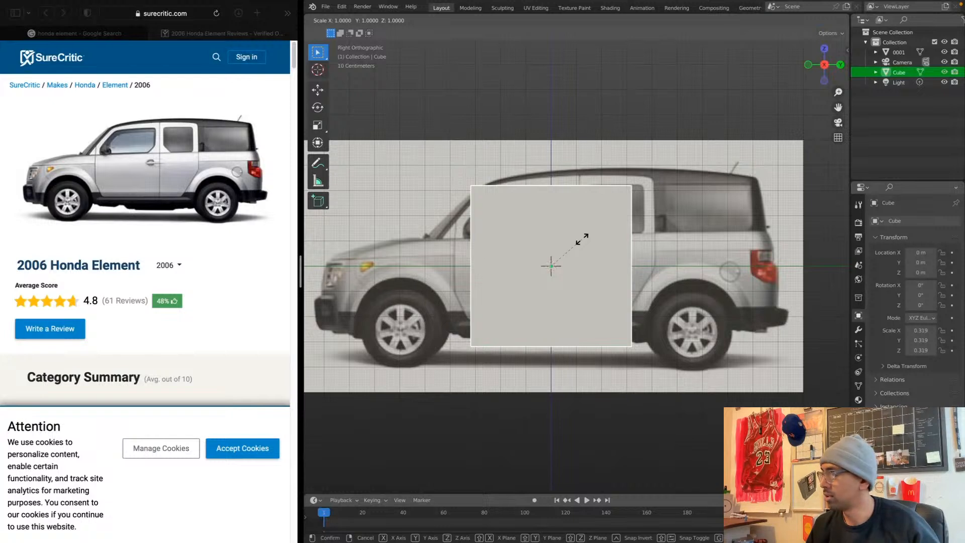
pyautogui.press('y')
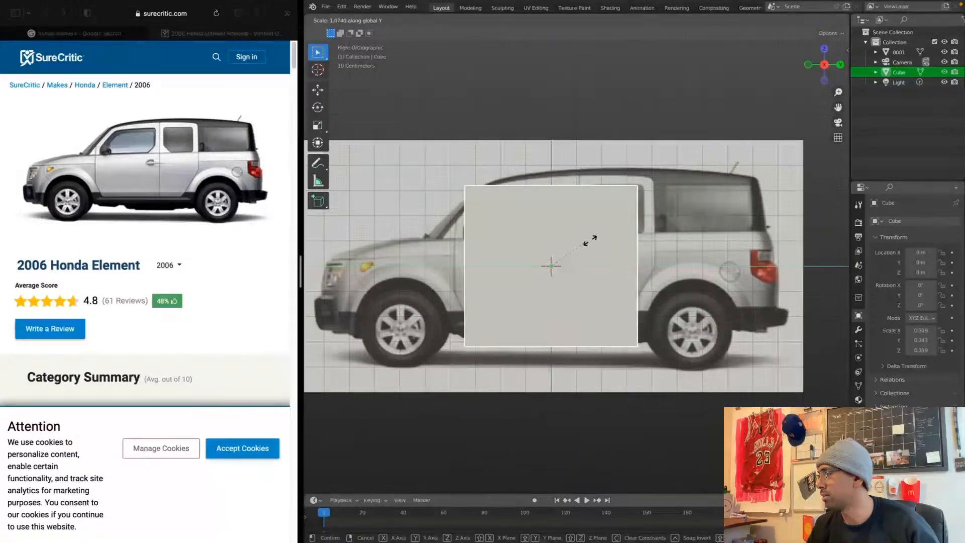
pyautogui.click(634, 243)
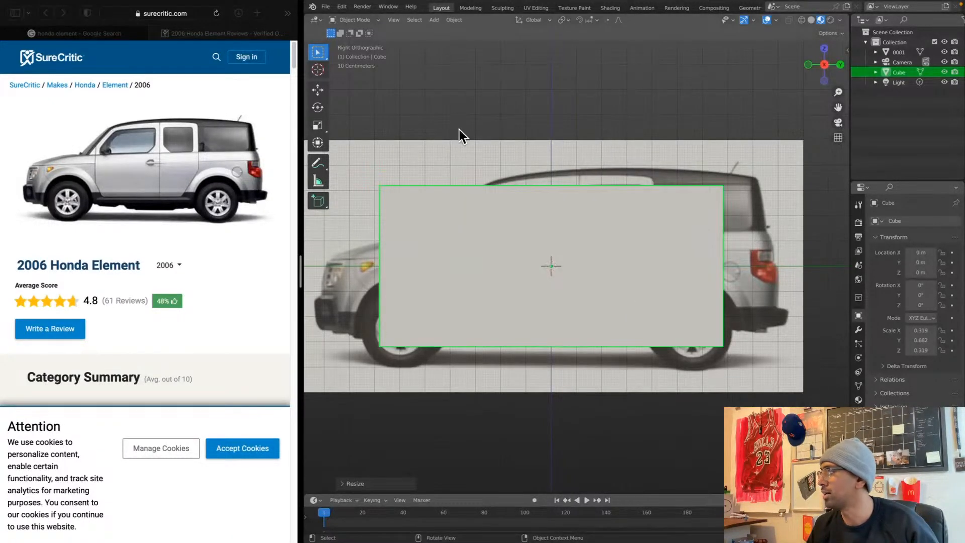
# Switch from Blender to Finder
pyautogui.press('super+Tab')
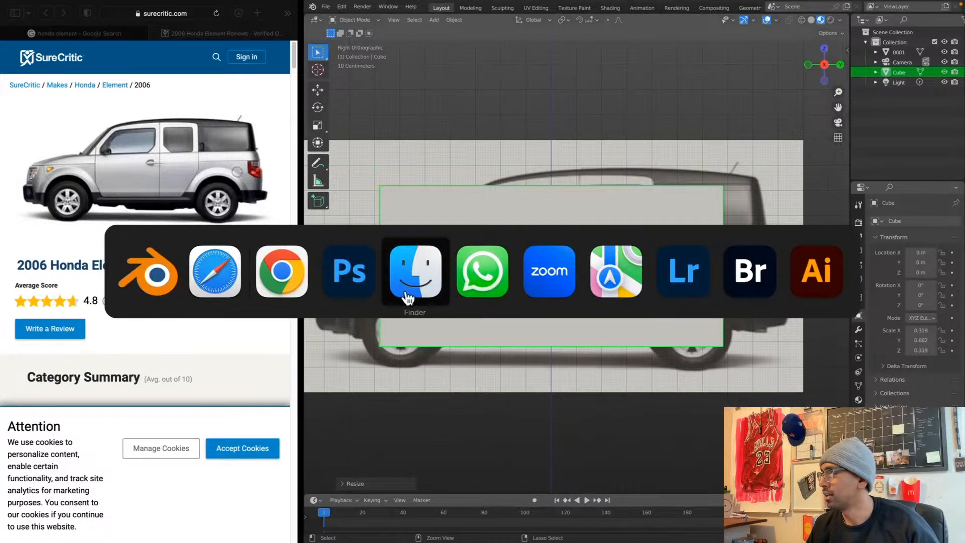
pyautogui.click(434, 266)
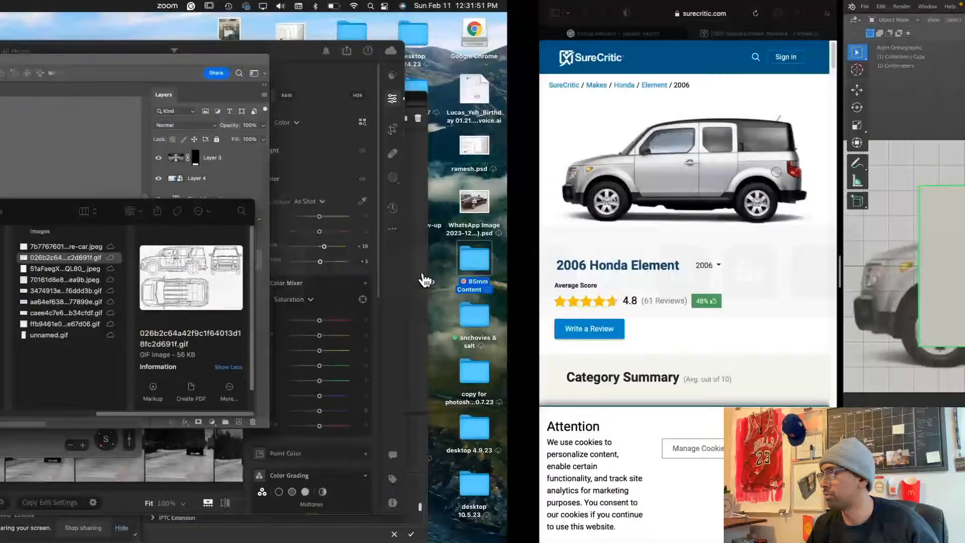
pyautogui.press('super+Tab')
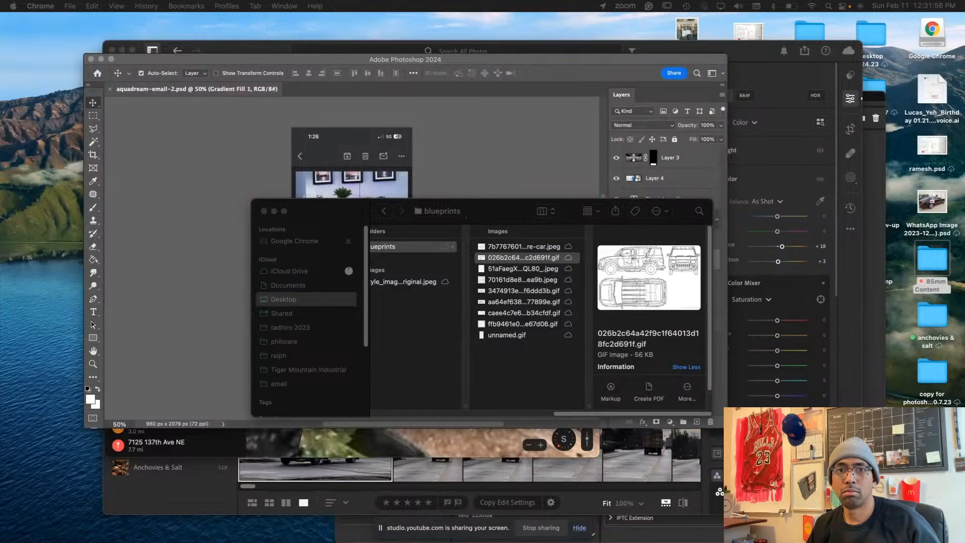
pyautogui.press('super+n')
pyautogui.moveTo(354, 87); pyautogui.dragTo(605, 77)
pyautogui.click(605, 103)
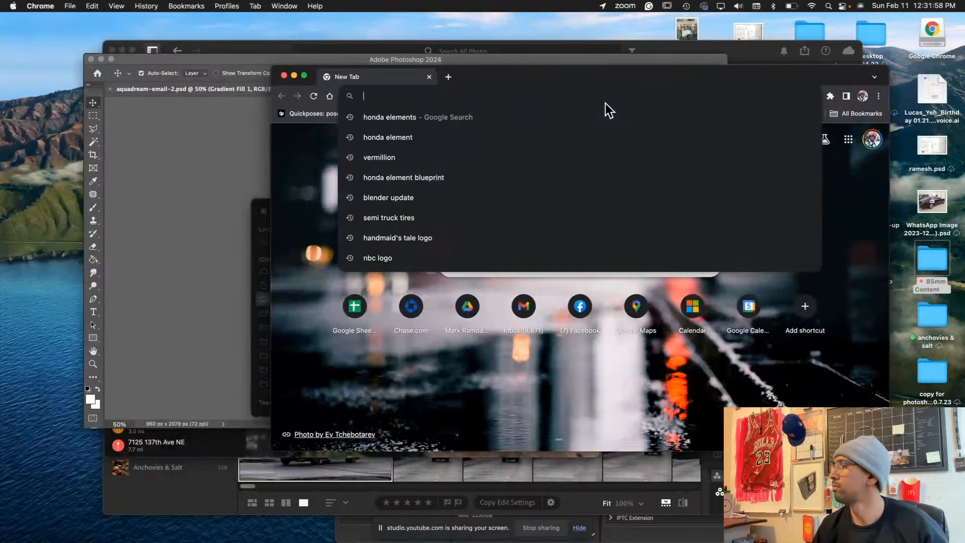
pyautogui.write('key')
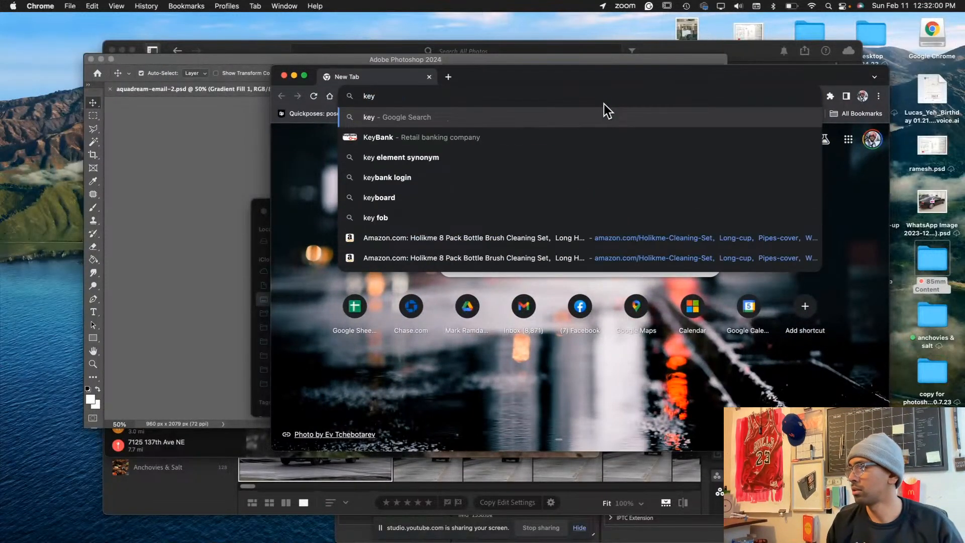
pyautogui.write('bind')
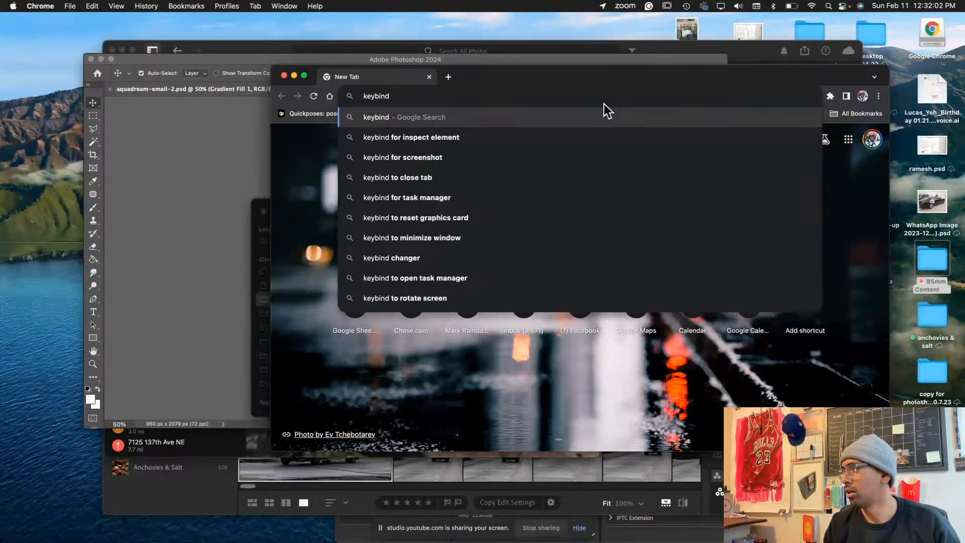
pyautogui.press('super+w')
pyautogui.press('super+Tab')
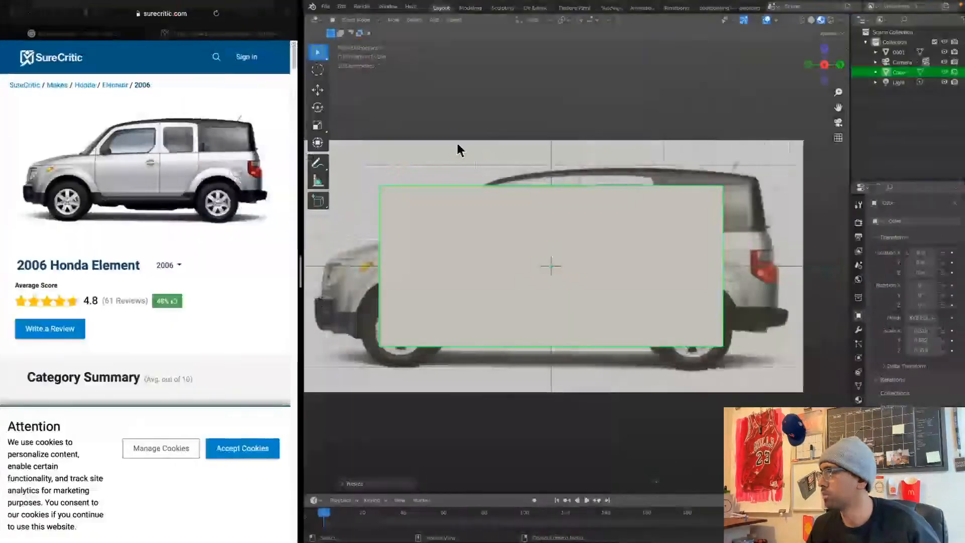
# Open Blender's Preferences and bring up the Keymap settings
pyautogui.click(312, 6)
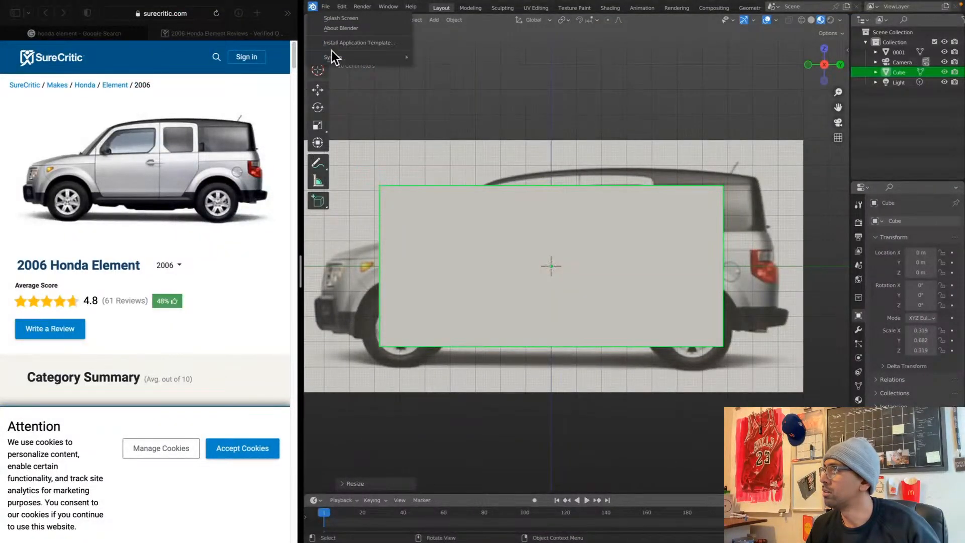
pyautogui.click(326, 6)
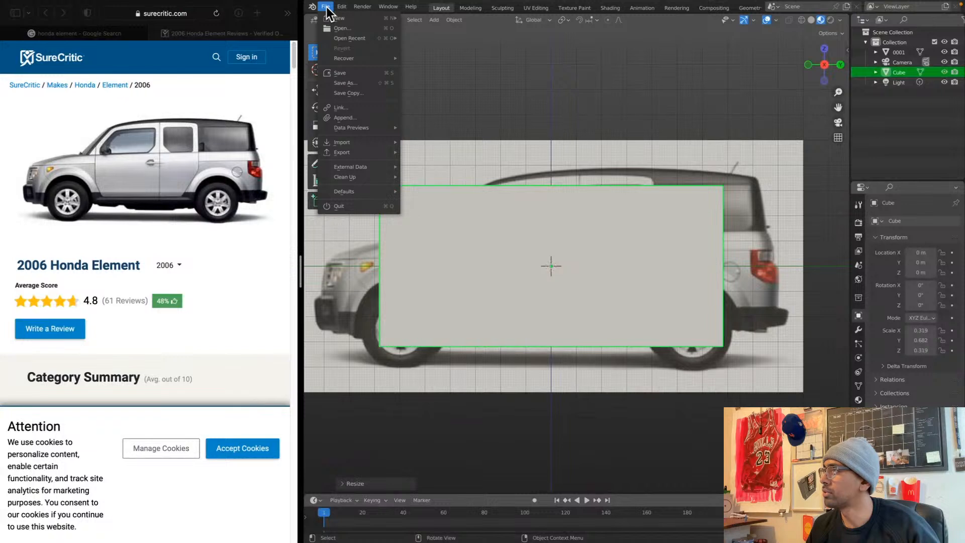
pyautogui.moveTo(337, 7)
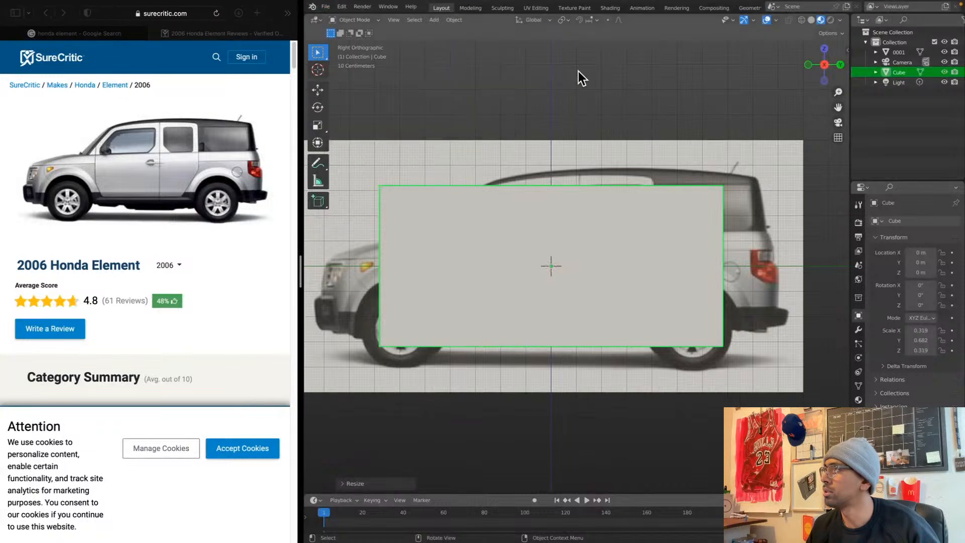
pyautogui.click(338, 7)
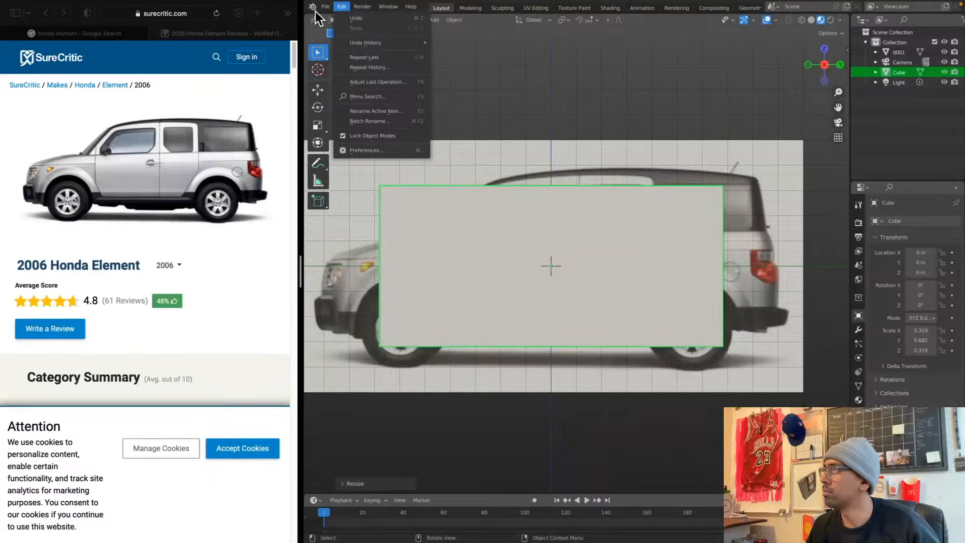
pyautogui.click(370, 150)
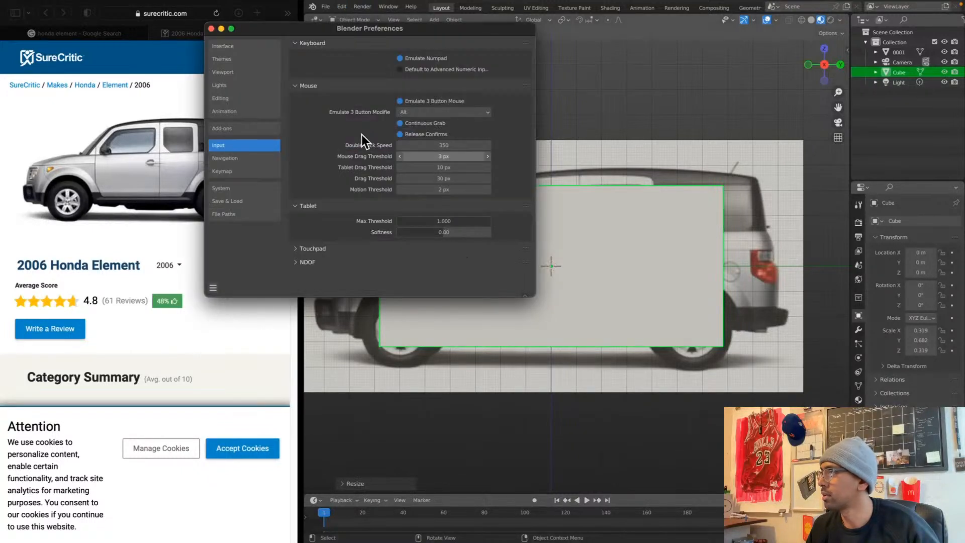
pyautogui.click(229, 171)
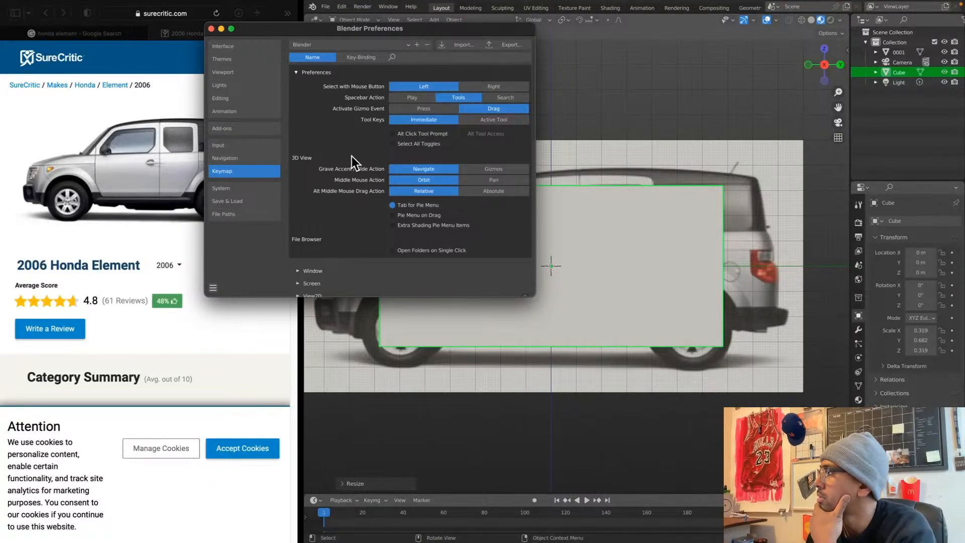
# Look through the Keymap categories and the Interface preferences for an option that displays pressed keys
pyautogui.scroll(-5, 360, 225)
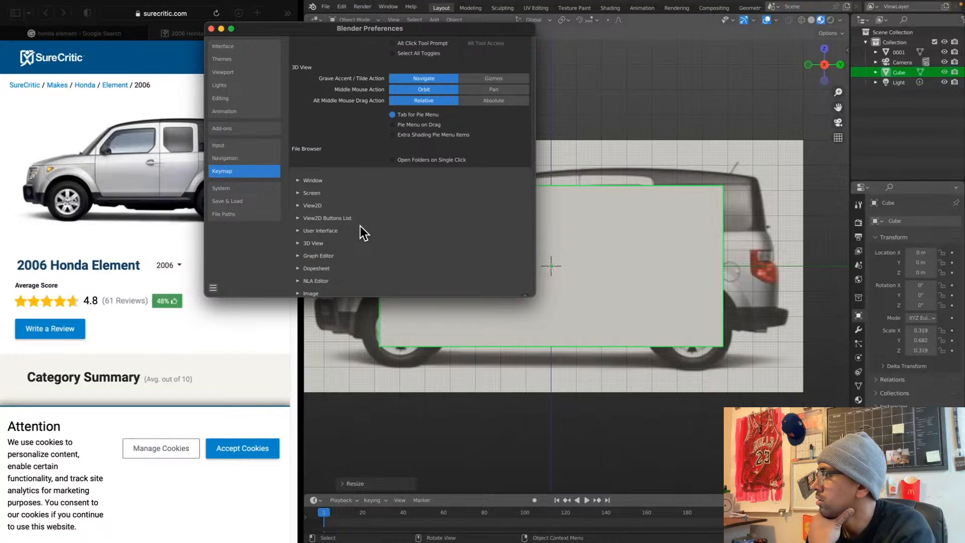
pyautogui.scroll(-2, 360, 225)
pyautogui.click(302, 142)
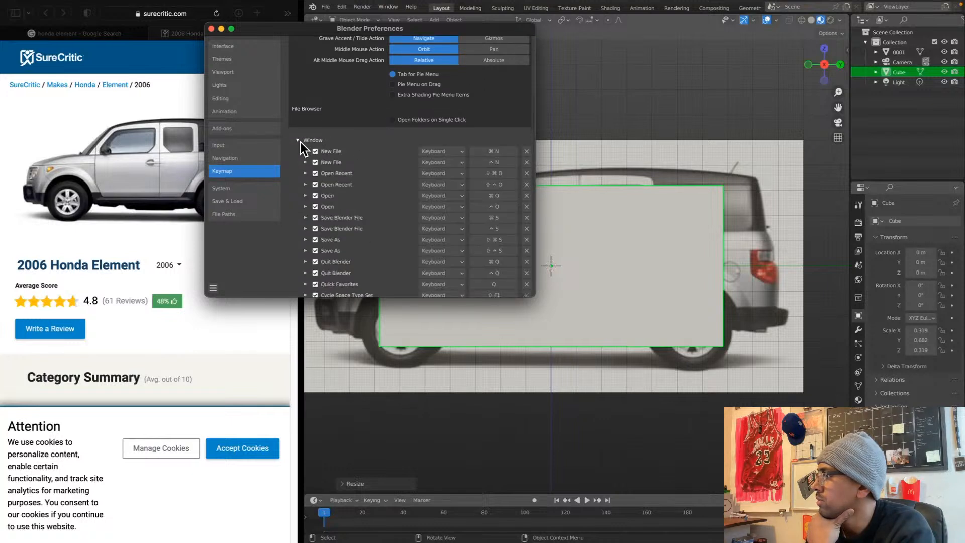
pyautogui.click(300, 142)
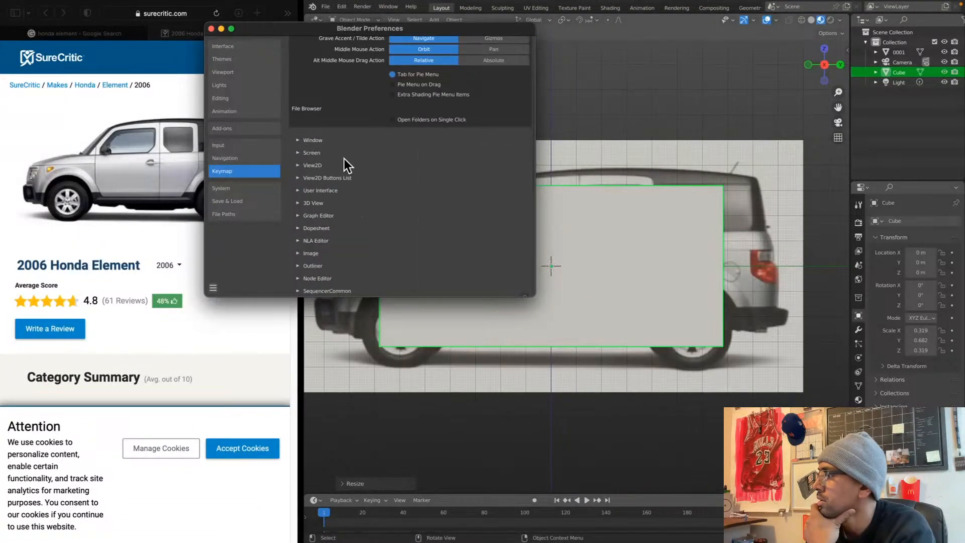
pyautogui.click(237, 47)
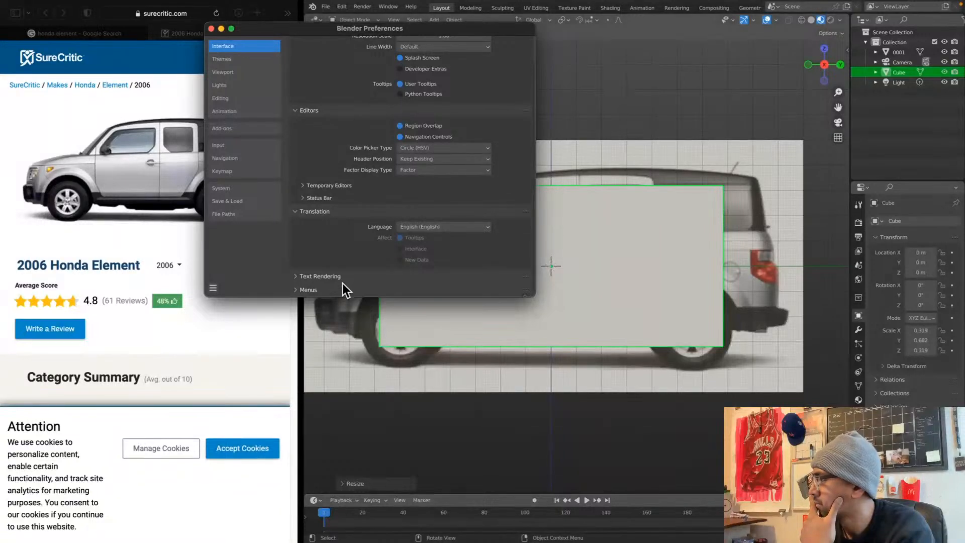
pyautogui.scroll(2, 377, 173)
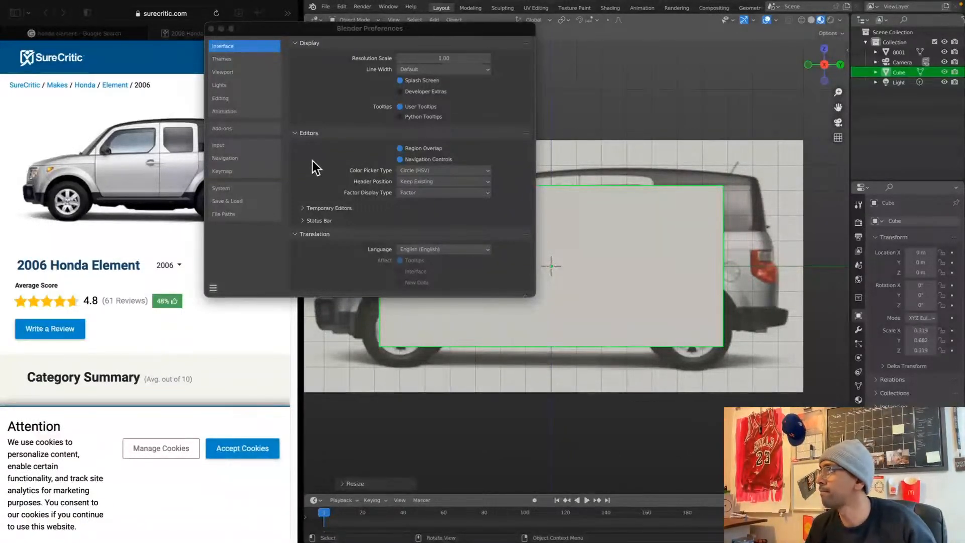
# Take Blender out of split-screen full screen, switch to Chrome and open a new tab for a search
pyautogui.click(636, 109)
pyautogui.press('super+Tab')
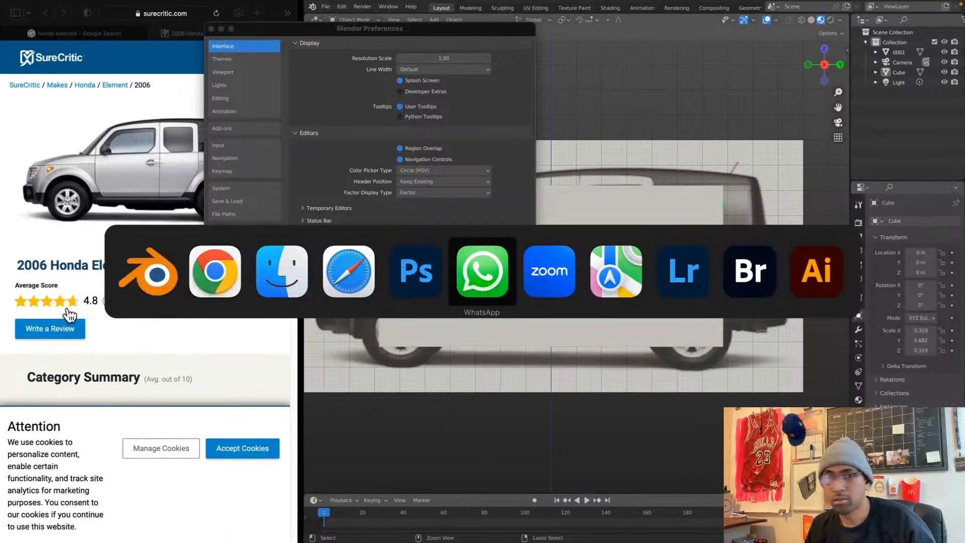
pyautogui.click(214, 290)
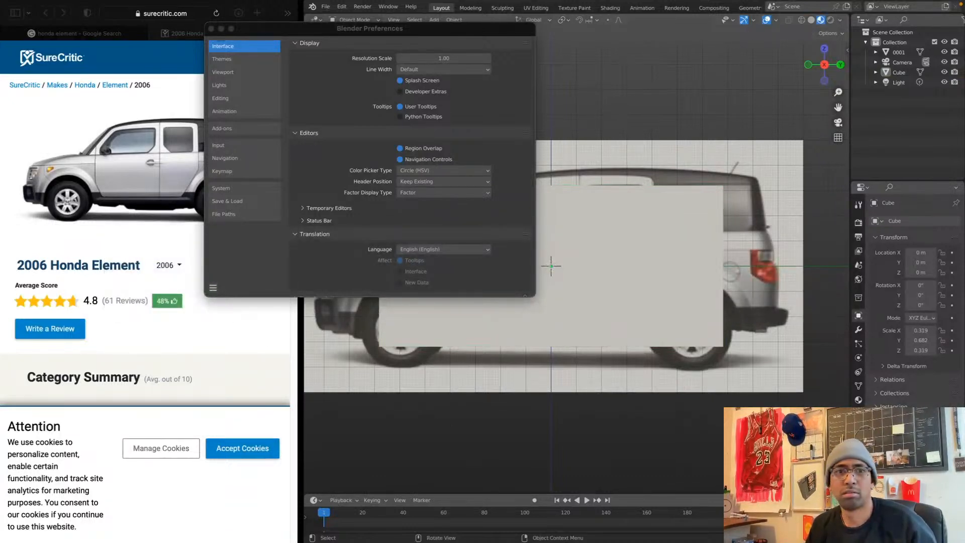
pyautogui.moveTo(262, 8)
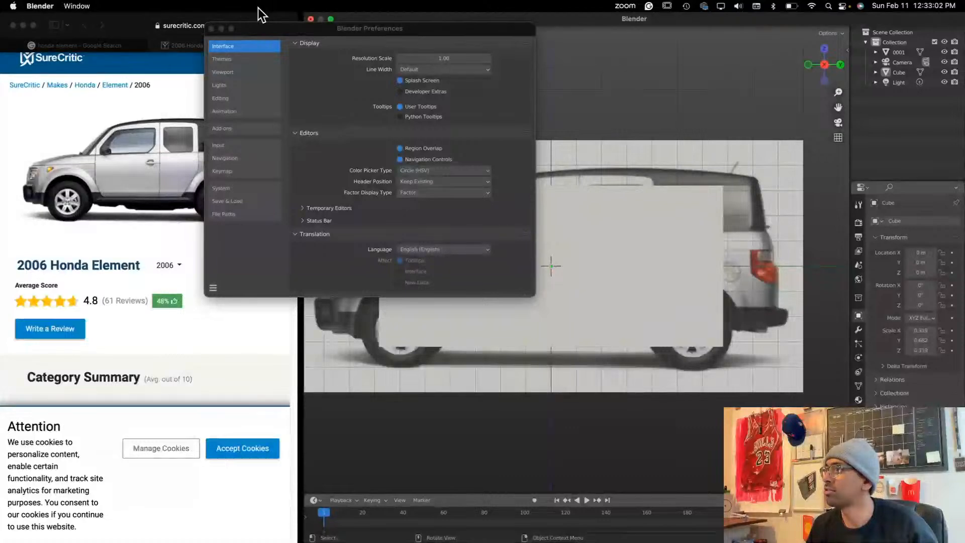
pyautogui.click(331, 18)
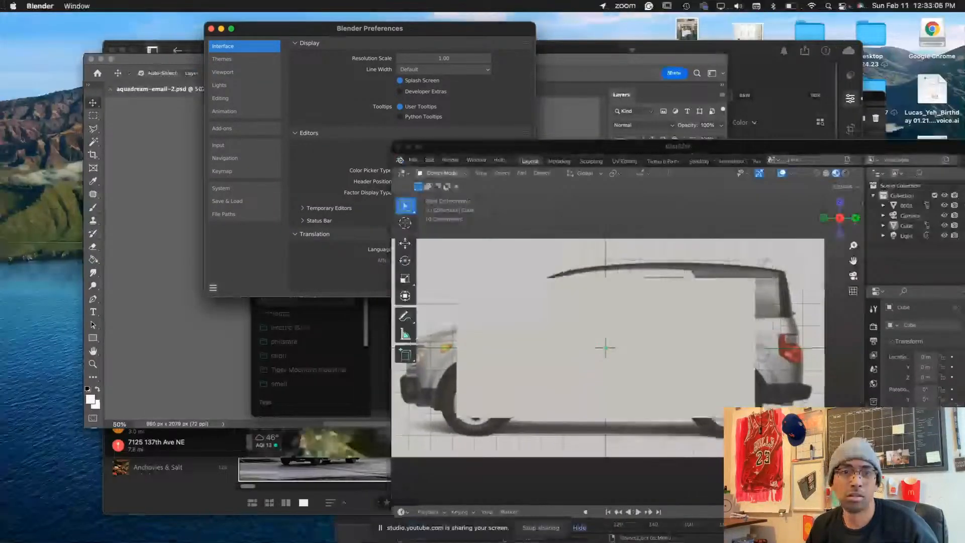
pyautogui.moveTo(0, 173); pyautogui.dragTo(383, 94)
pyautogui.click(331, 90)
pyautogui.click(336, 109)
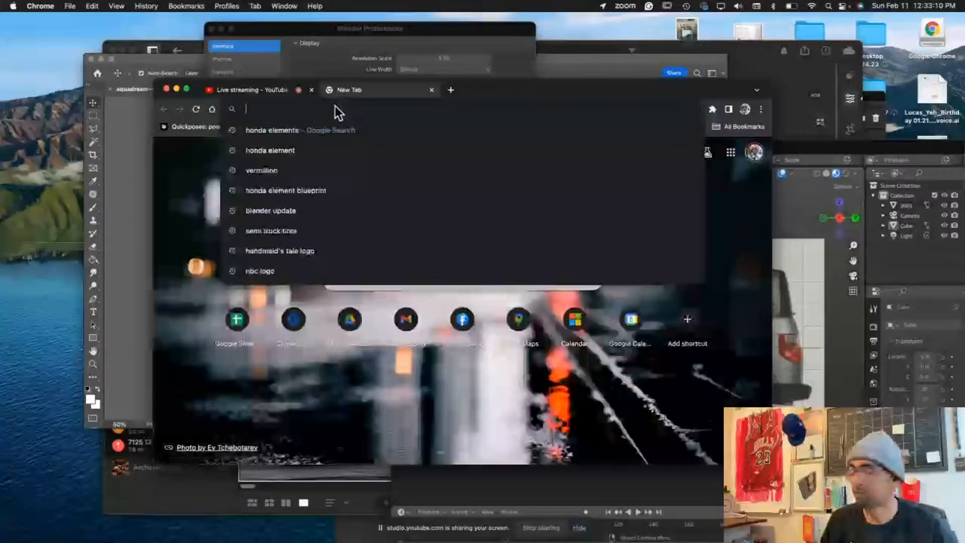
# Search Google for "blender key display"
pyautogui.write('blender k')
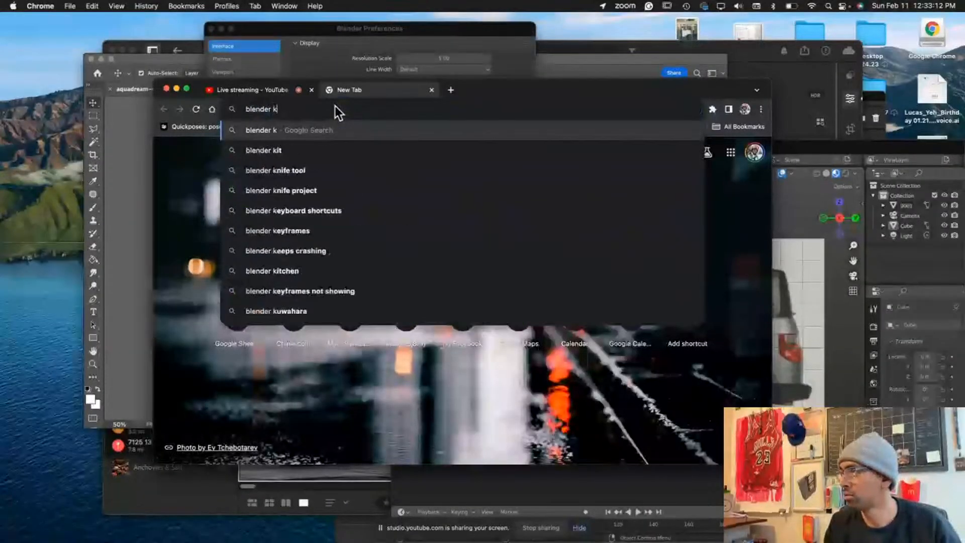
pyautogui.write('eybinding')
pyautogui.press('BackSpace')
pyautogui.press('BackSpace')
pyautogui.press('BackSpace')
pyautogui.press('BackSpace')
pyautogui.press('BackSpace')
pyautogui.press('BackSpace')
pyautogui.press('BackSpace')
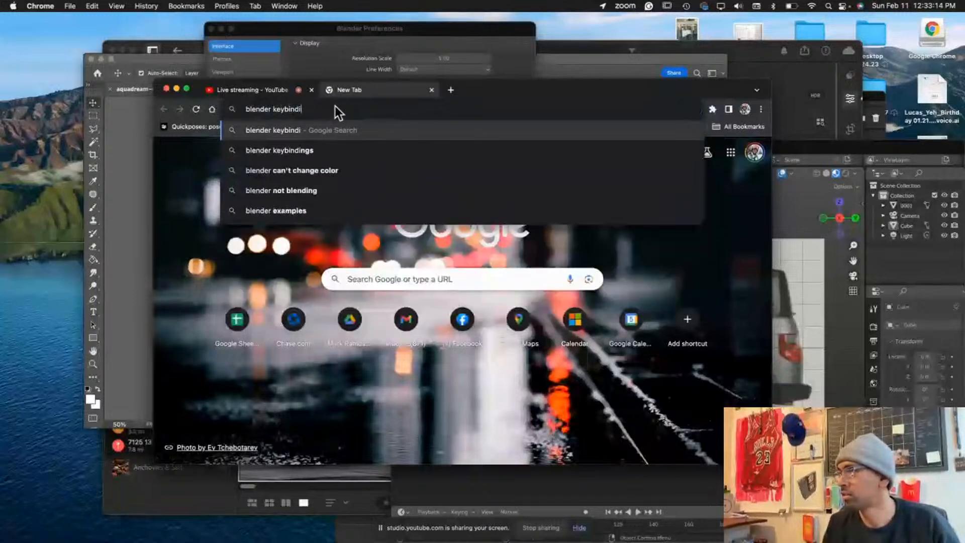
pyautogui.write('didps')
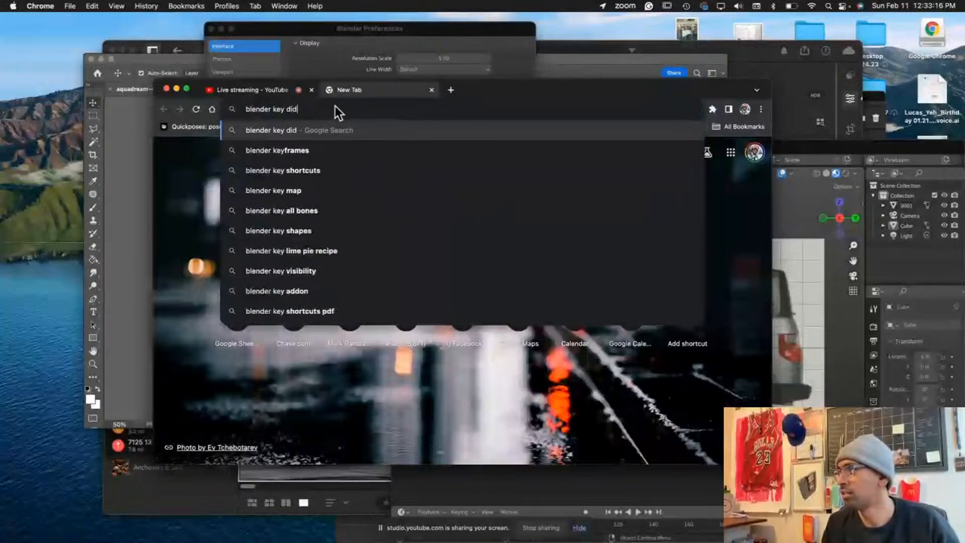
pyautogui.press('BackSpace')
pyautogui.press('BackSpace')
pyautogui.press('BackSpace')
pyautogui.write('splay')
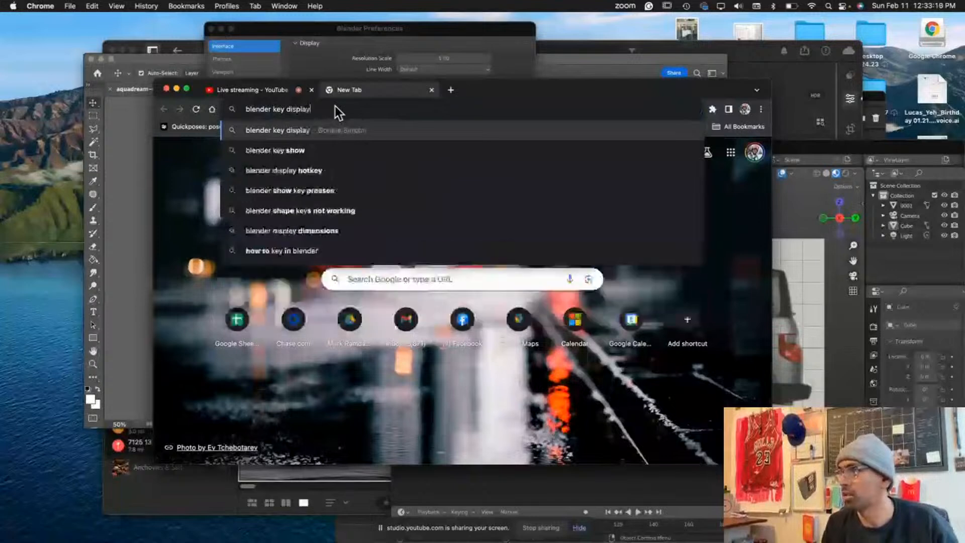
pyautogui.press('Return')
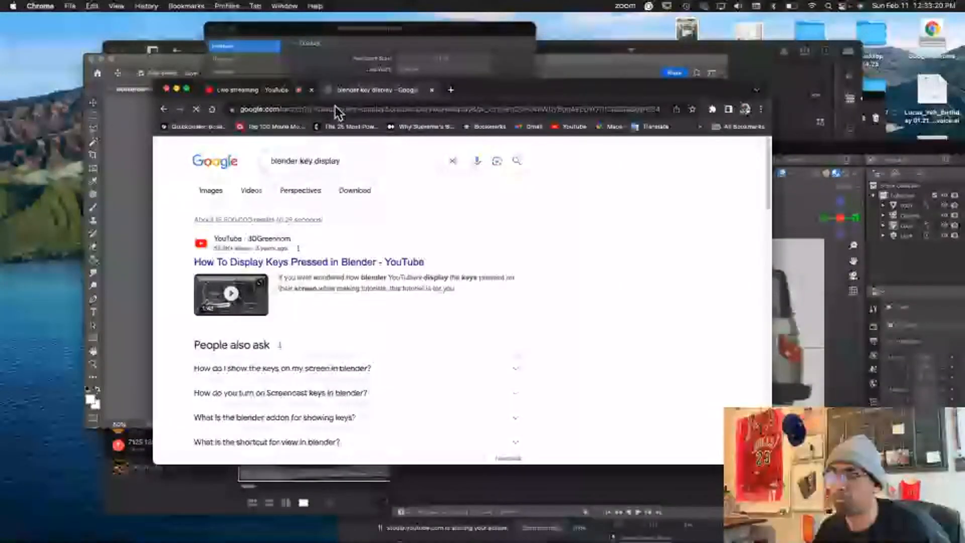
# Open the YouTube result "How To Display Keys Pressed in Blender" and skip its opening ad with the sound turned down
pyautogui.click(380, 264)
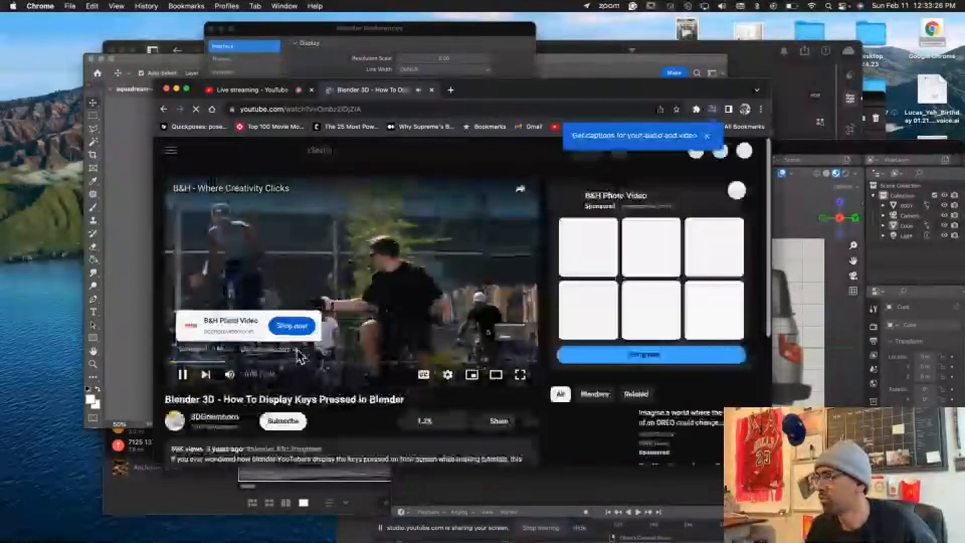
pyautogui.press('XF86AudioLowerVolume')
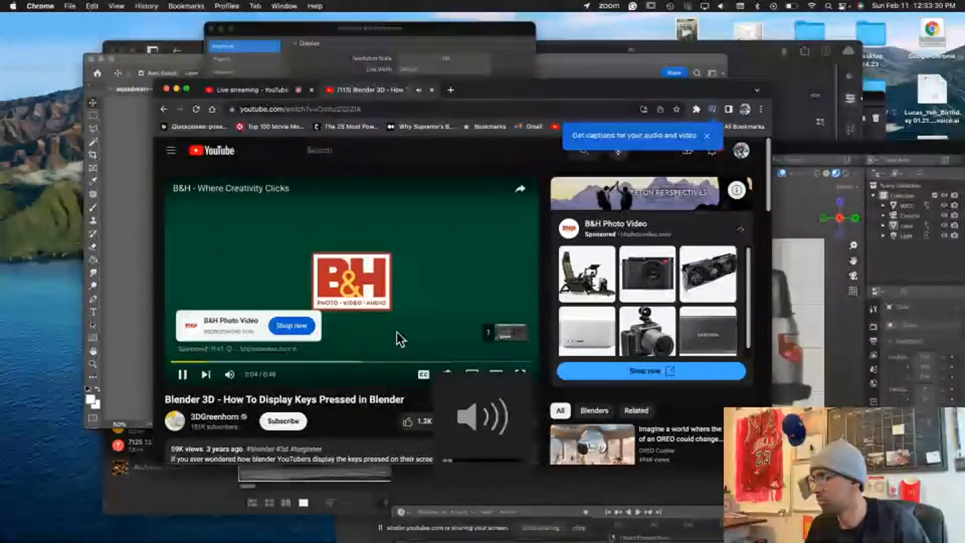
pyautogui.click(505, 332)
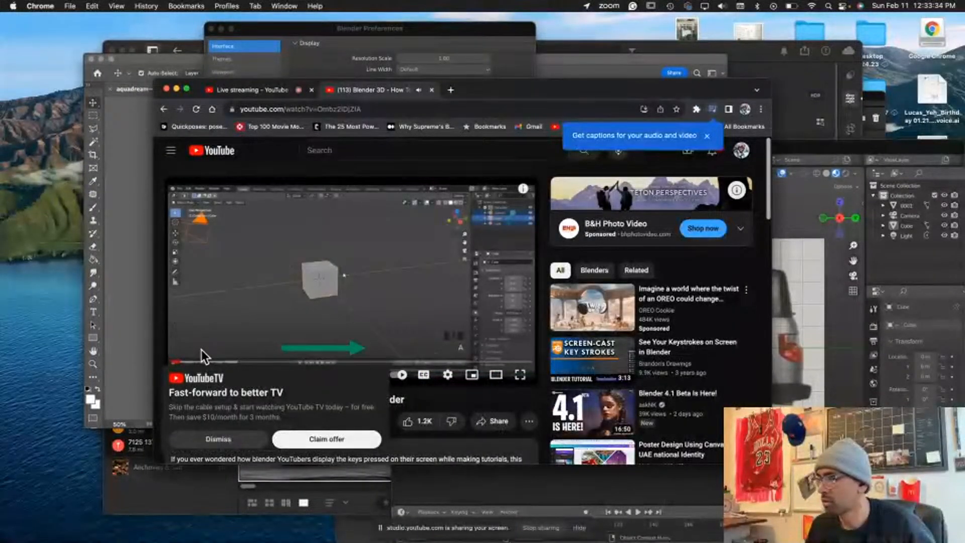
# Watch the tutorial on displaying pressed keys, skipping ahead to the part that sets up Screencast Keys
pyautogui.click(188, 349)
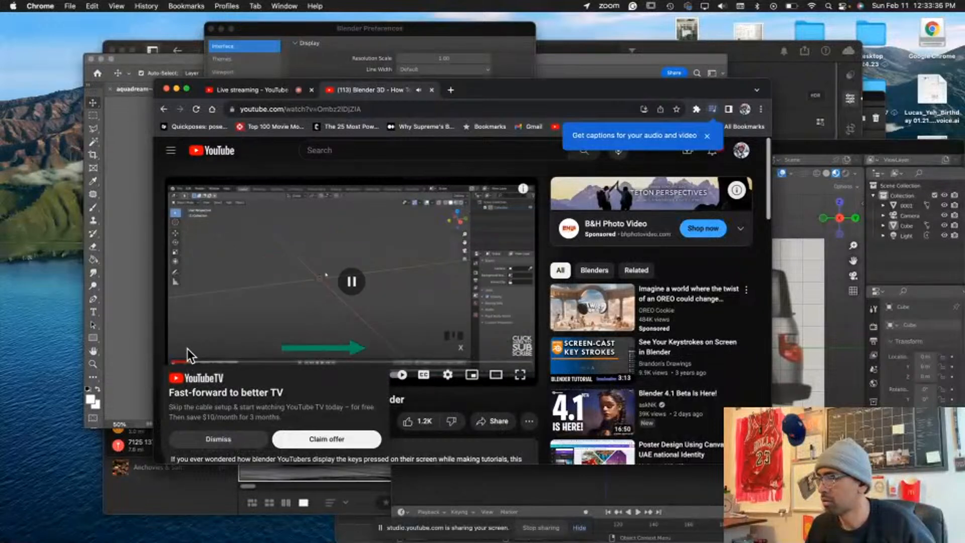
pyautogui.scroll(-1, 222, 364)
pyautogui.click(223, 359)
pyautogui.scroll(-3, 225, 358)
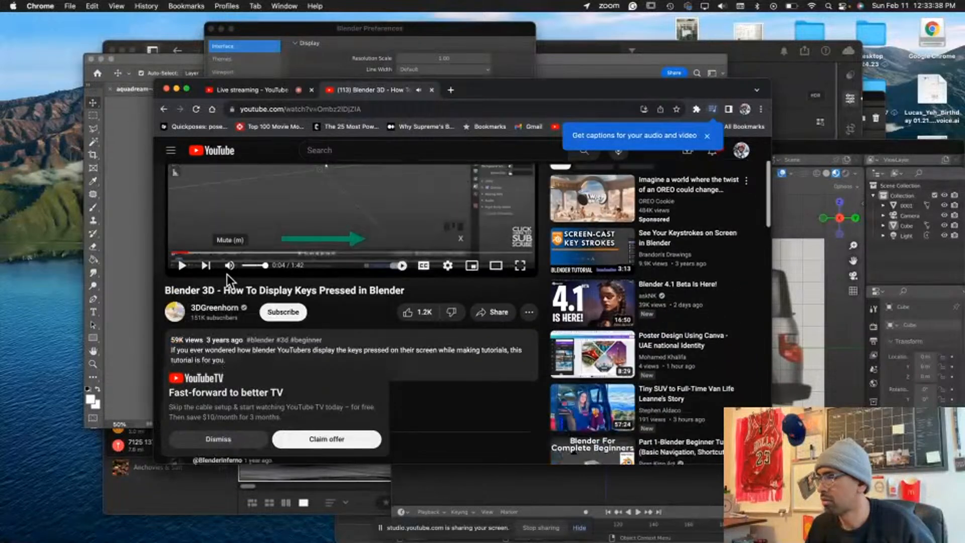
pyautogui.click(181, 265)
pyautogui.scroll(3, 272, 289)
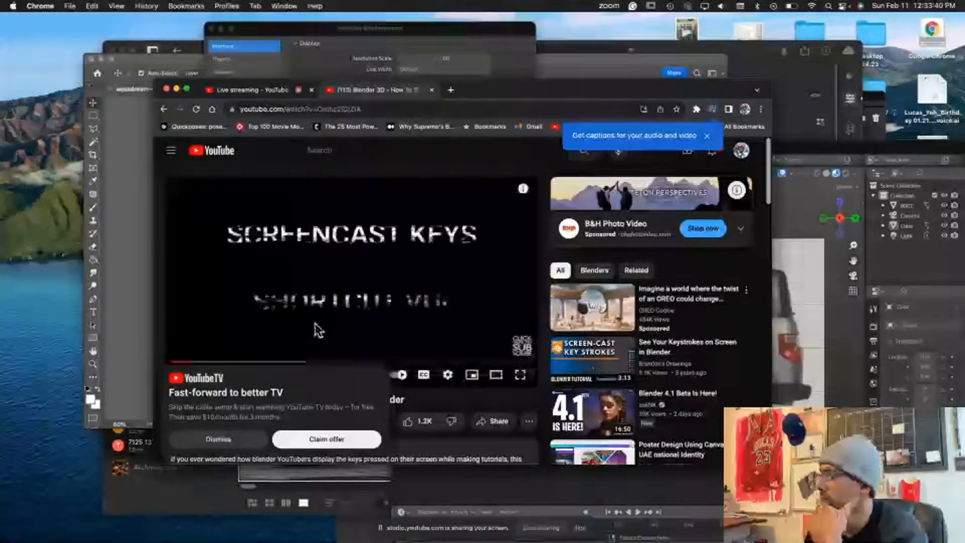
pyautogui.press('Right')
pyautogui.press('Right')
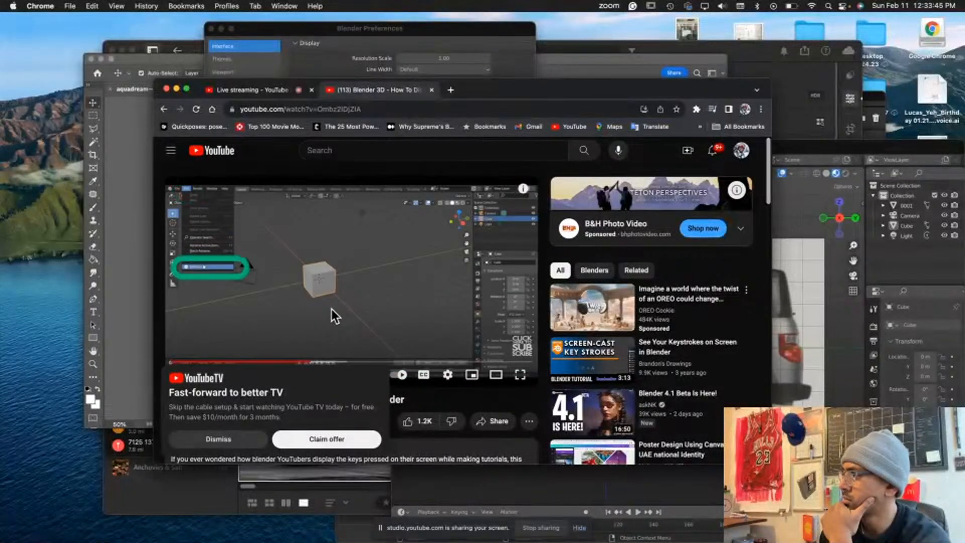
pyautogui.press('Right')
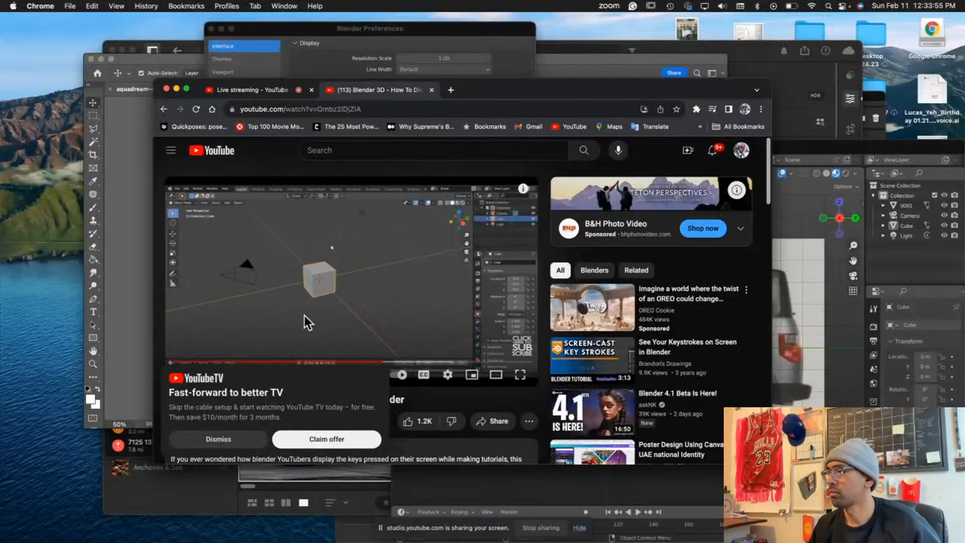
# Switch to Blender, bring its main window to the front and open the Preferences
pyautogui.press('super+Tab')
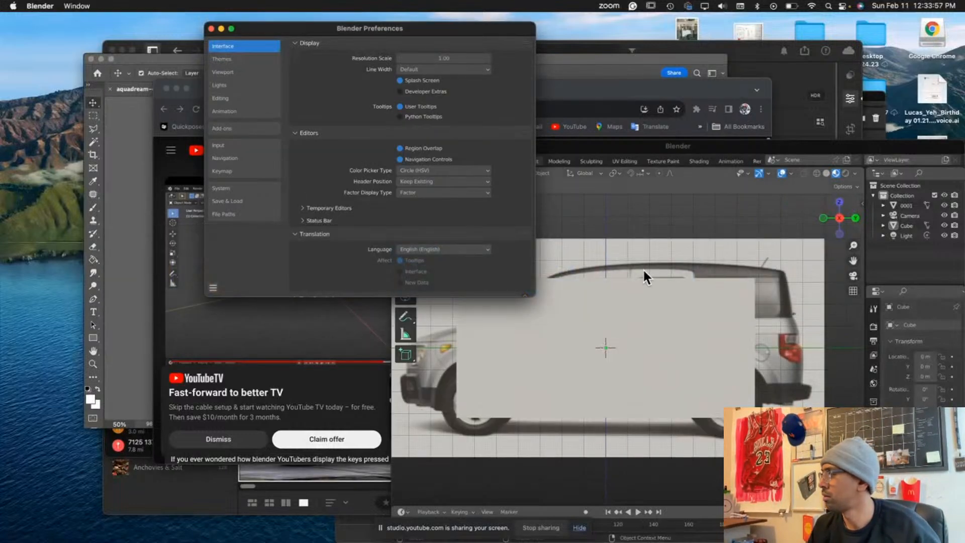
pyautogui.click(611, 200)
pyautogui.click(418, 146)
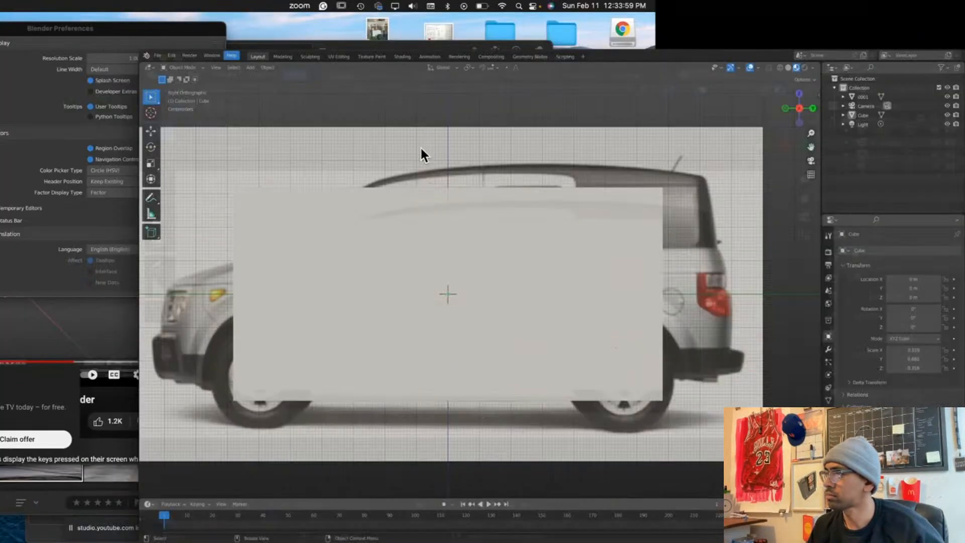
pyautogui.hotkey('shift', 'space')
pyautogui.hotkey('shift', 'space')
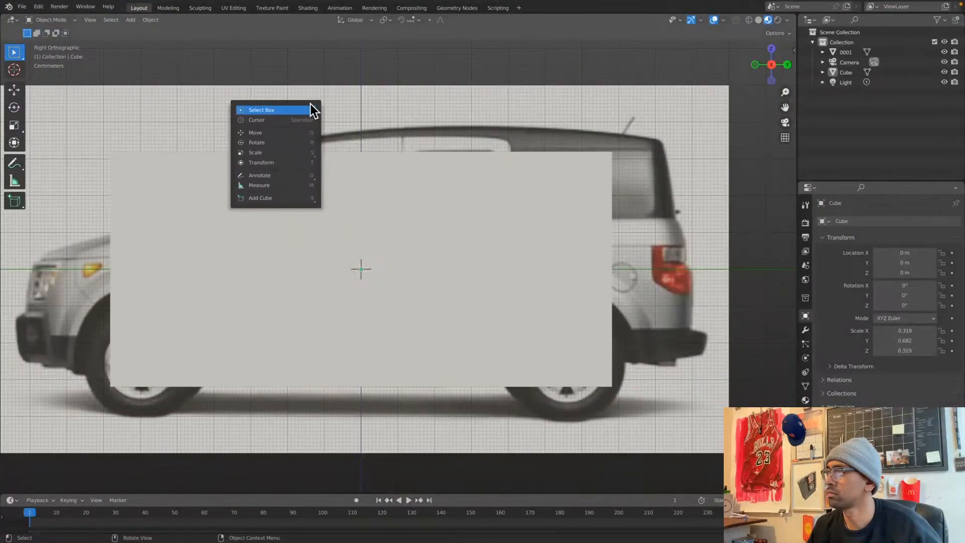
pyautogui.click(22, 7)
pyautogui.click(62, 146)
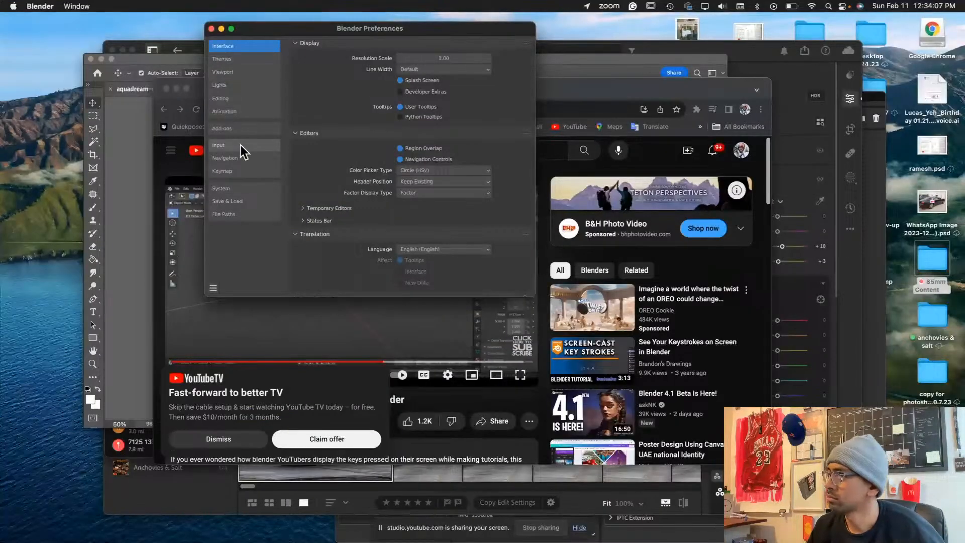
# Show the add-ons in the Preferences, reposition the window and search the add-ons for "sho"
pyautogui.click(237, 127)
pyautogui.moveTo(323, 29); pyautogui.dragTo(368, 143)
pyautogui.click(523, 171)
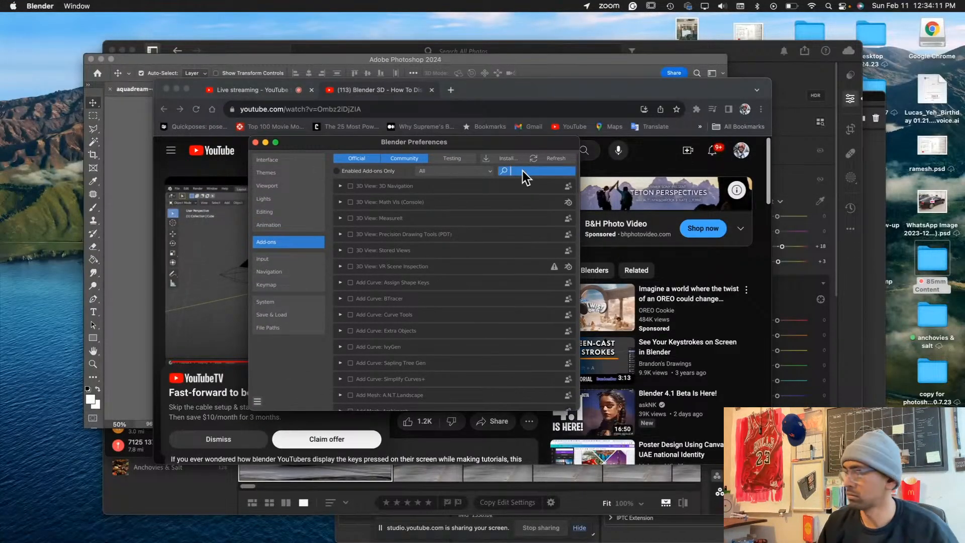
pyautogui.write('sho')
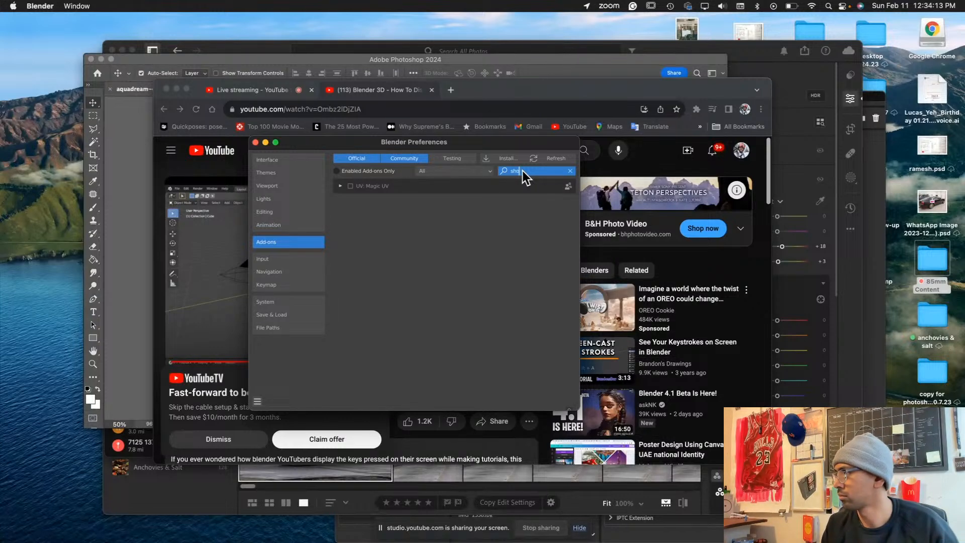
# Expand the UV: Magic UV add-on, enable it and collapse its details again
pyautogui.click(337, 187)
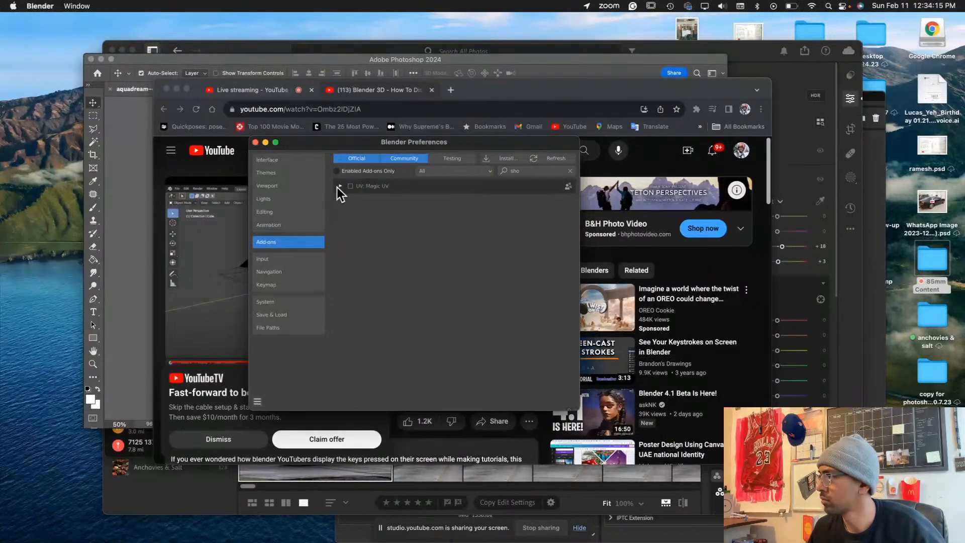
pyautogui.click(338, 187)
pyautogui.click(349, 186)
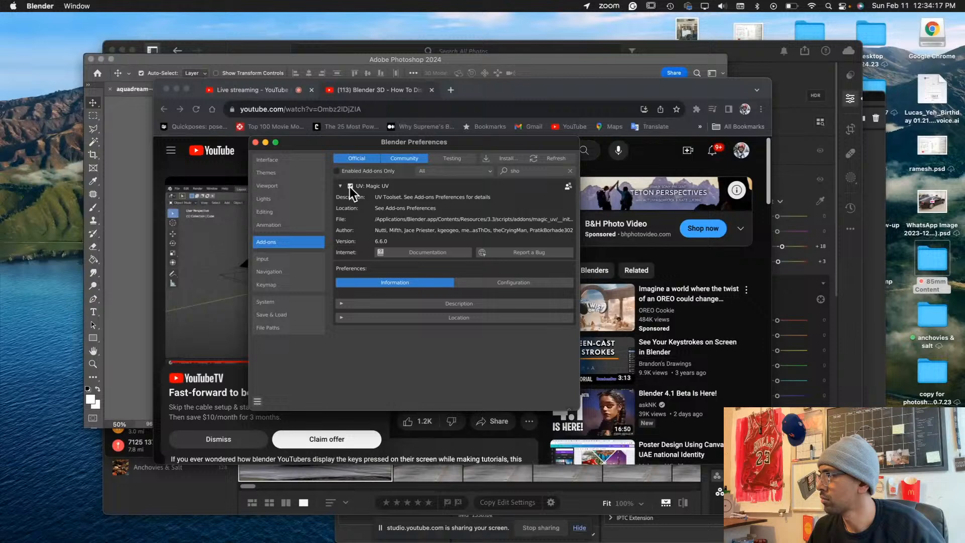
pyautogui.click(341, 186)
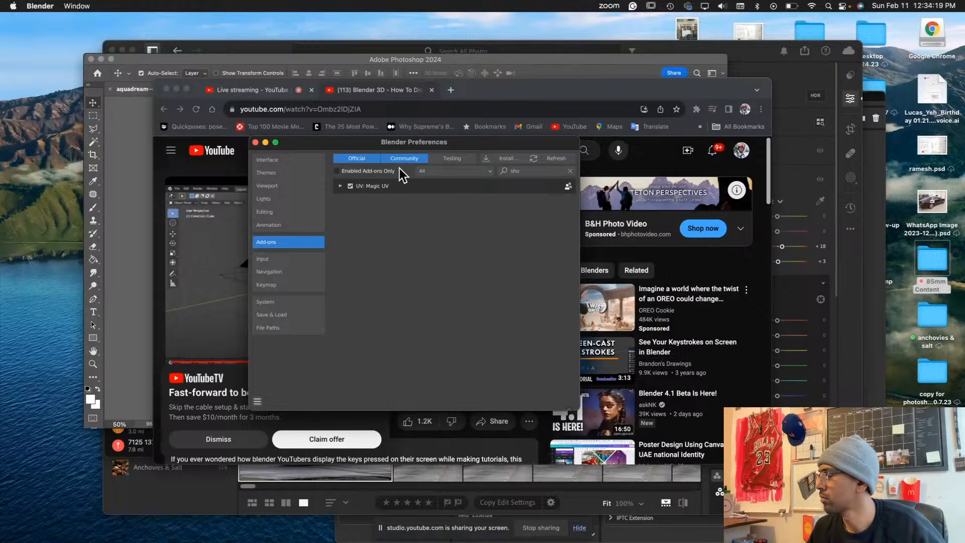
# Find the Preferences window among the open windows, close it and return to the scene with the car reference
pyautogui.press('super+Tab')
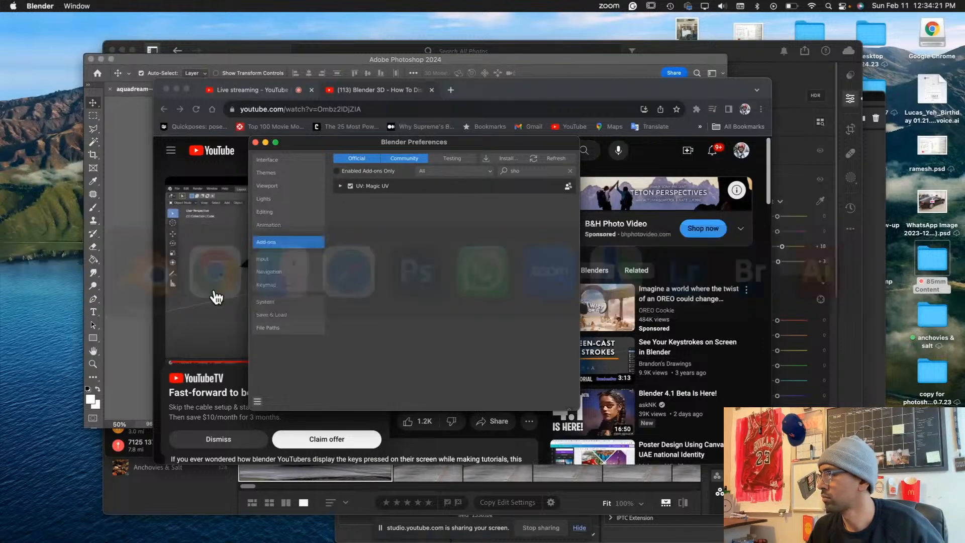
pyautogui.hotkey('ctrl', 'Up')
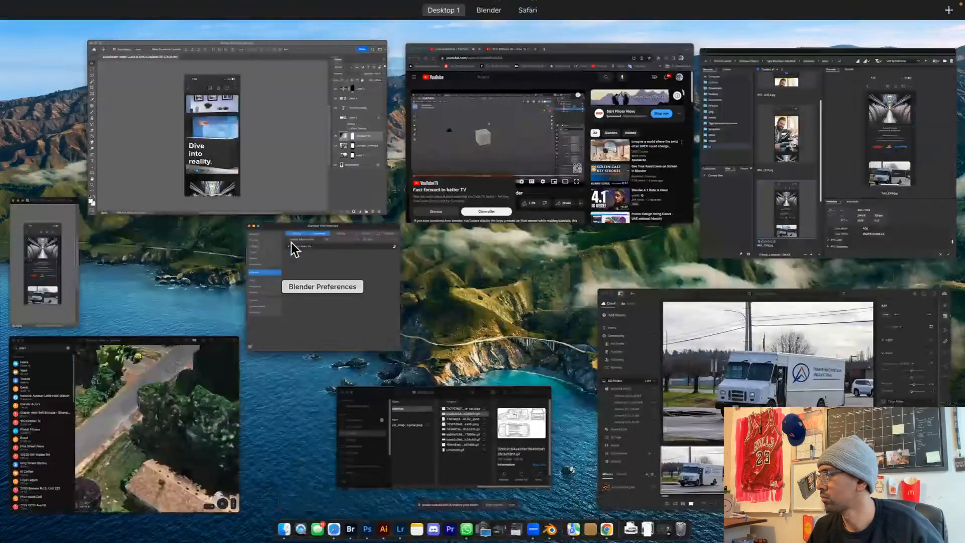
pyautogui.click(294, 248)
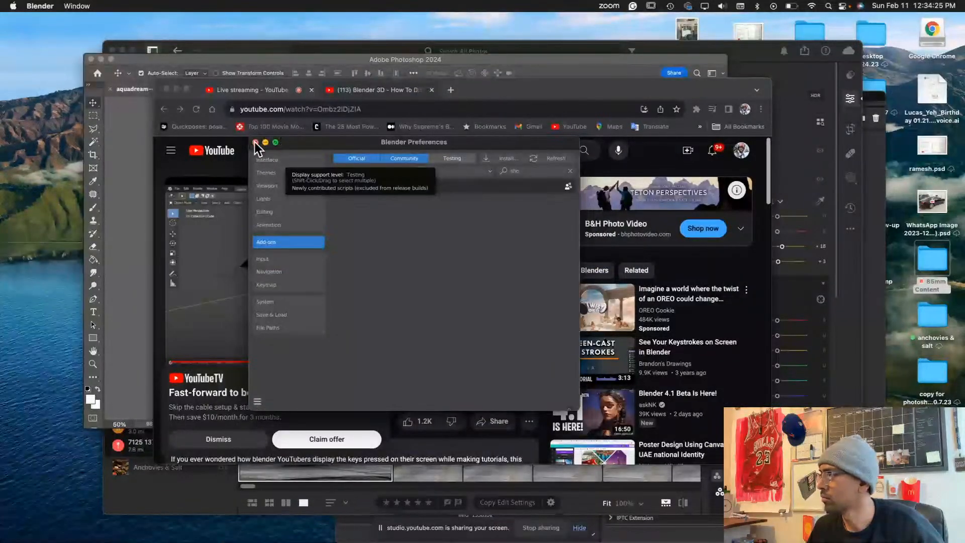
pyautogui.click(256, 143)
pyautogui.click(370, 262)
pyautogui.scroll(-3, 378, 346)
pyautogui.press('a')
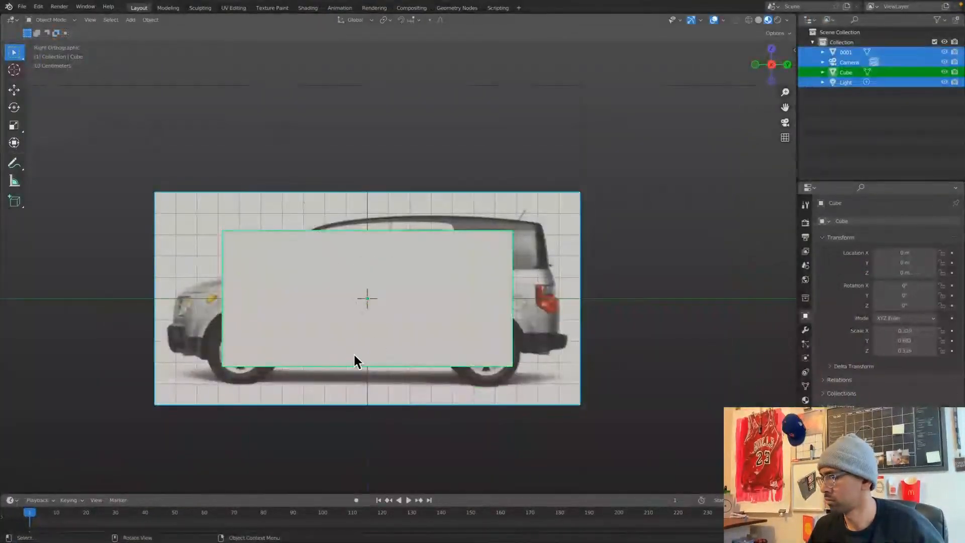
pyautogui.hotkey('alt', 'a')
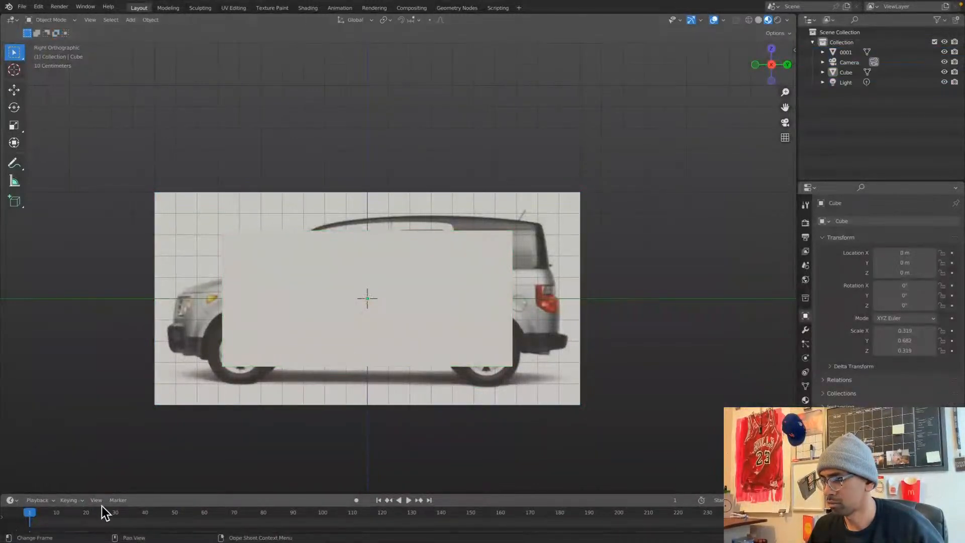
pyautogui.rightClick(149, 499)
pyautogui.press('Escape')
pyautogui.press('super+Tab')
pyautogui.press('super+Tab')
pyautogui.press('super+Tab')
# Reopen the Preferences over the car scene
pyautogui.click(10, 7)
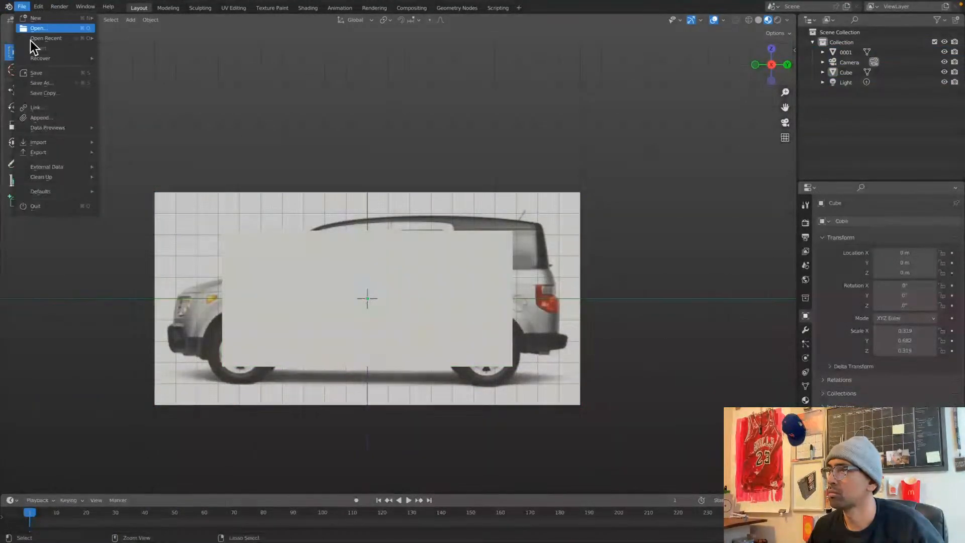
pyautogui.moveTo(39, 1)
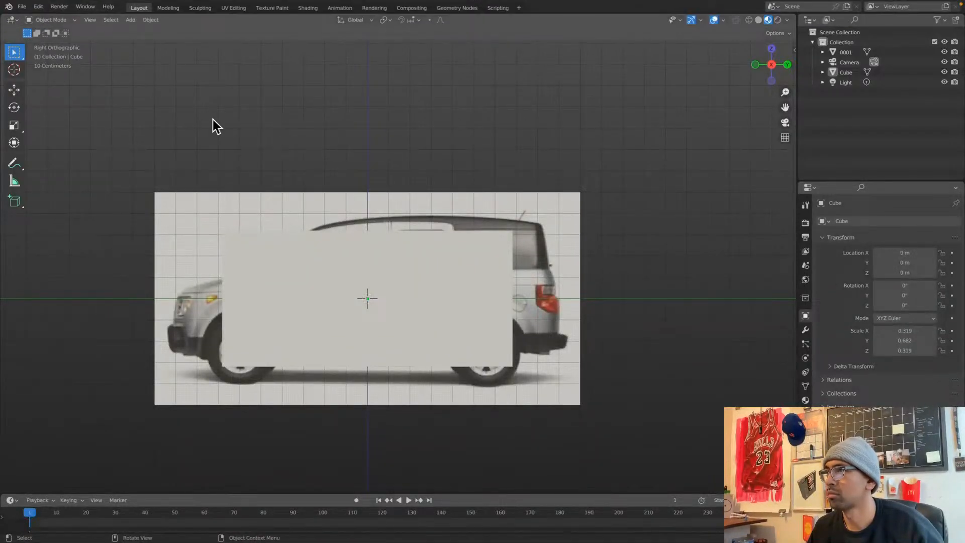
pyautogui.click(38, 6)
pyautogui.click(58, 152)
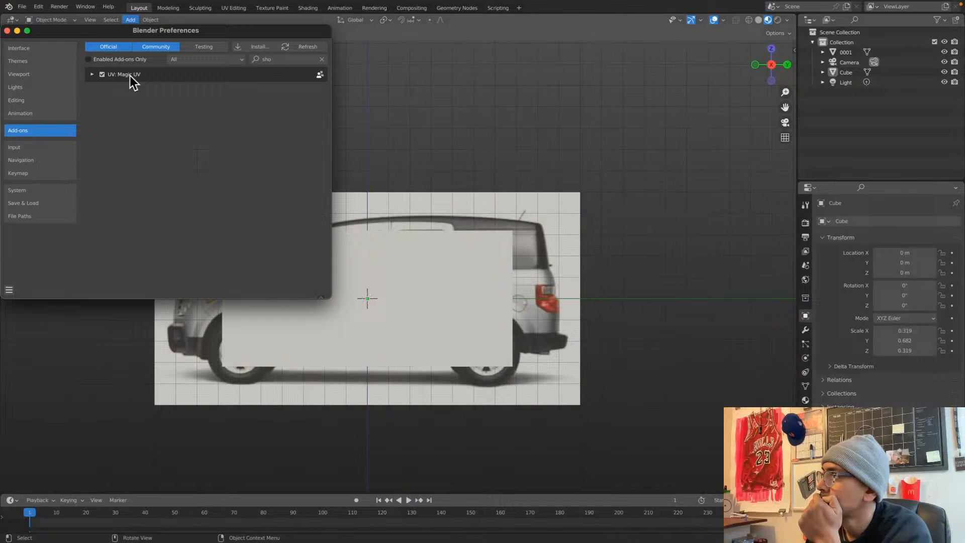
# Examine the Magic UV add-on's description and locations, and compare the Testing, Official and Community add-on listings
pyautogui.click(93, 74)
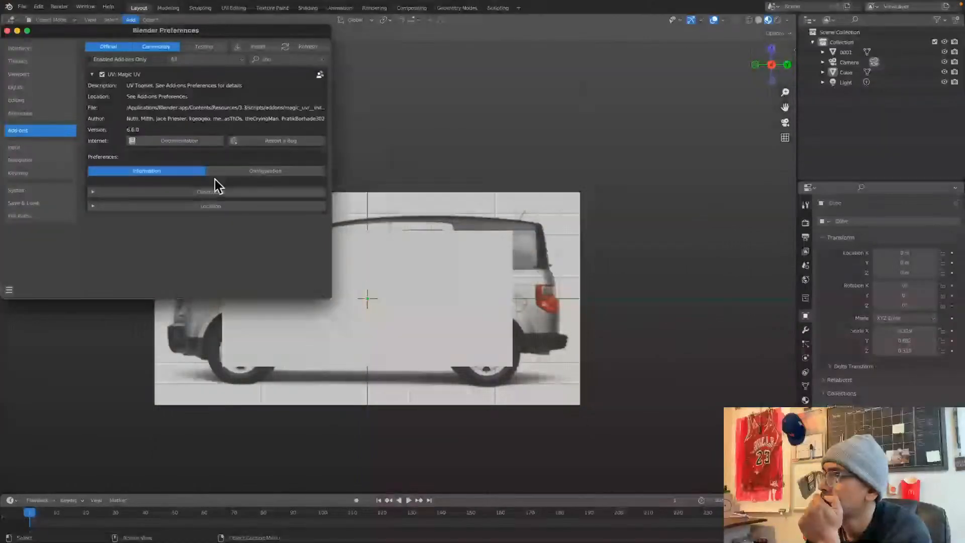
pyautogui.click(95, 192)
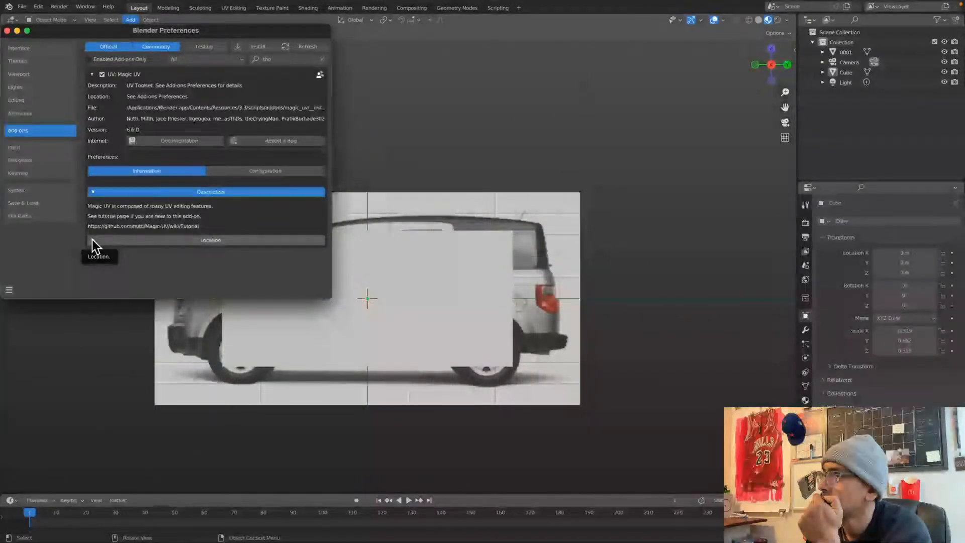
pyautogui.click(92, 239)
pyautogui.click(193, 48)
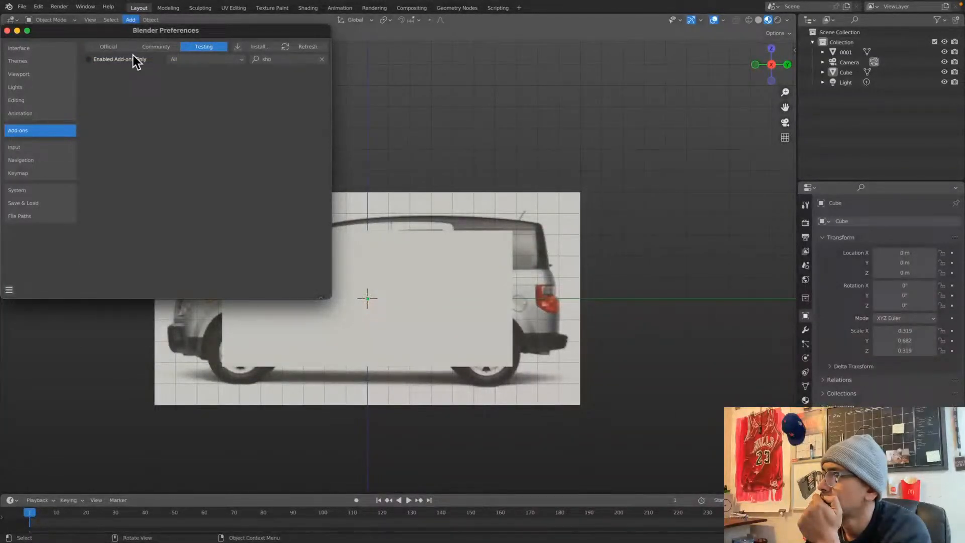
pyautogui.click(148, 46)
pyautogui.click(117, 46)
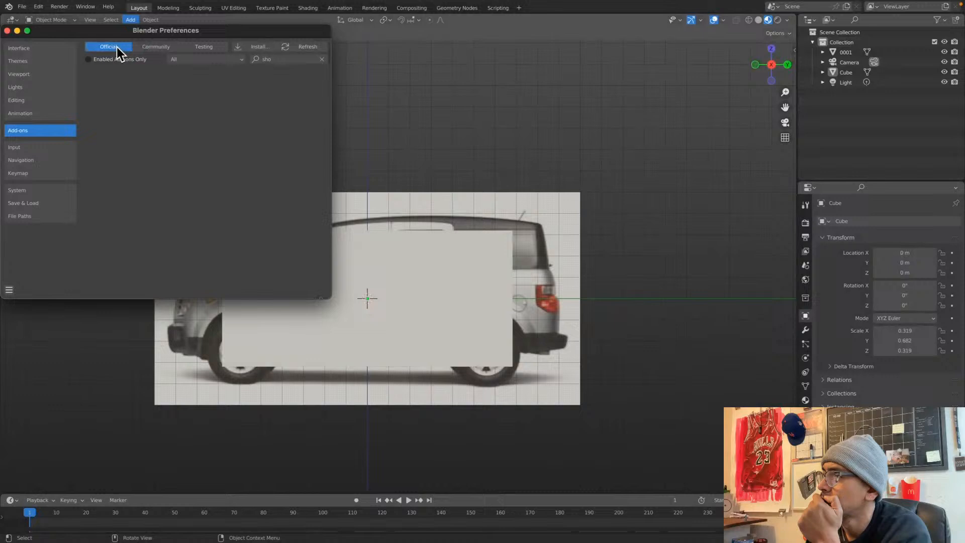
pyautogui.click(157, 47)
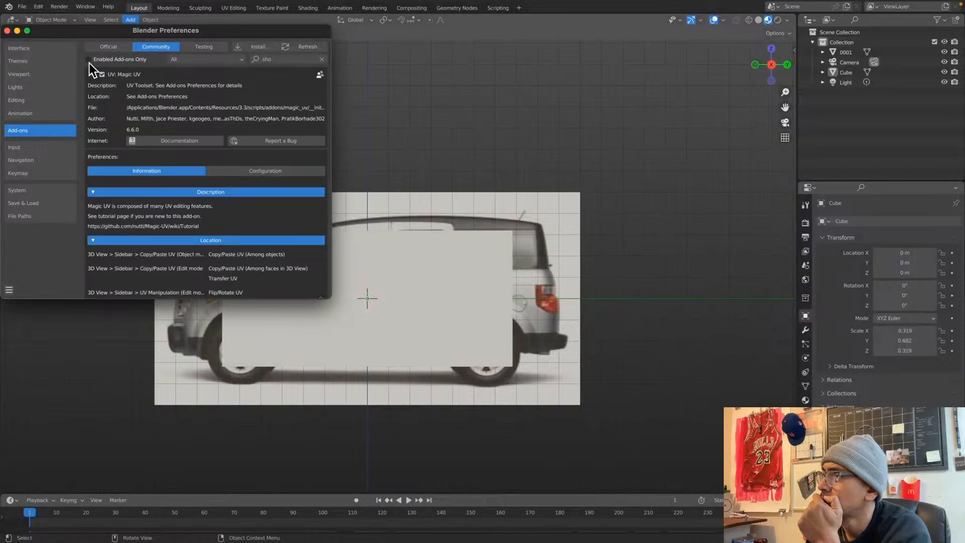
# Leave the Preferences, start saving the file under a new name and create a folder named "honda element" in Downloads
pyautogui.click(379, 143)
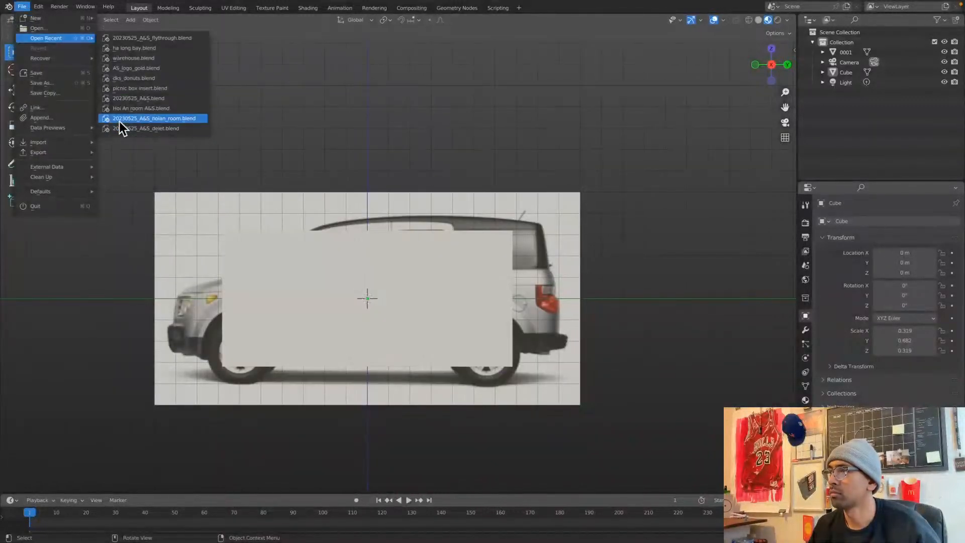
pyautogui.click(43, 85)
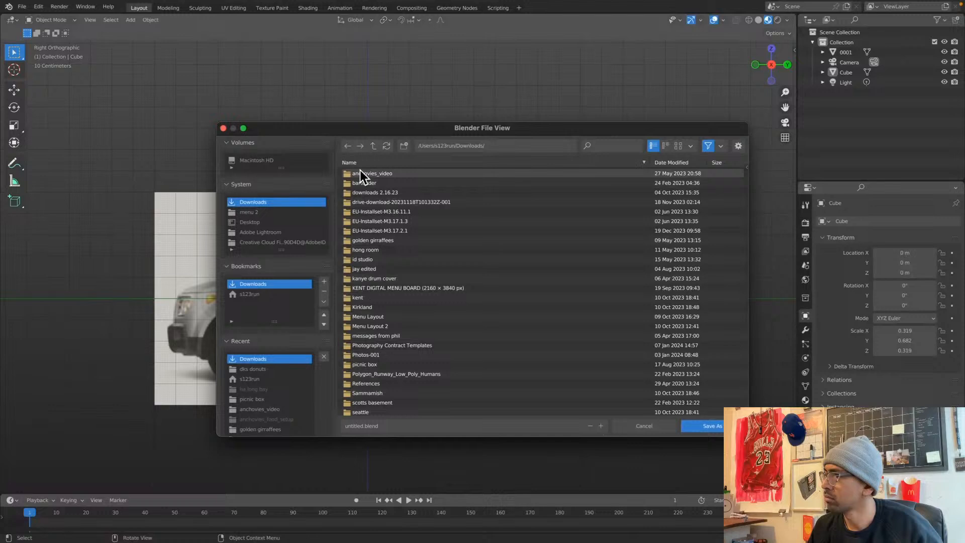
pyautogui.click(401, 151)
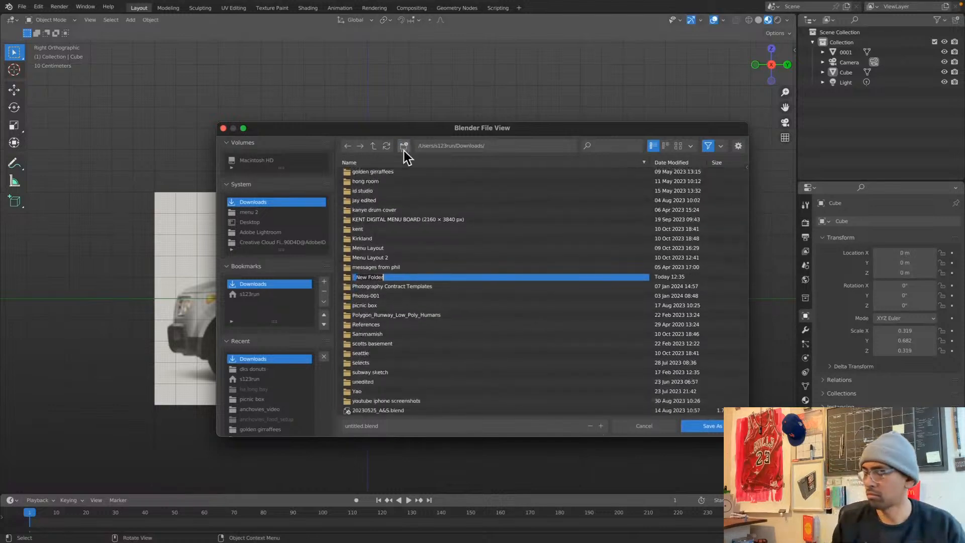
pyautogui.write('honda ')
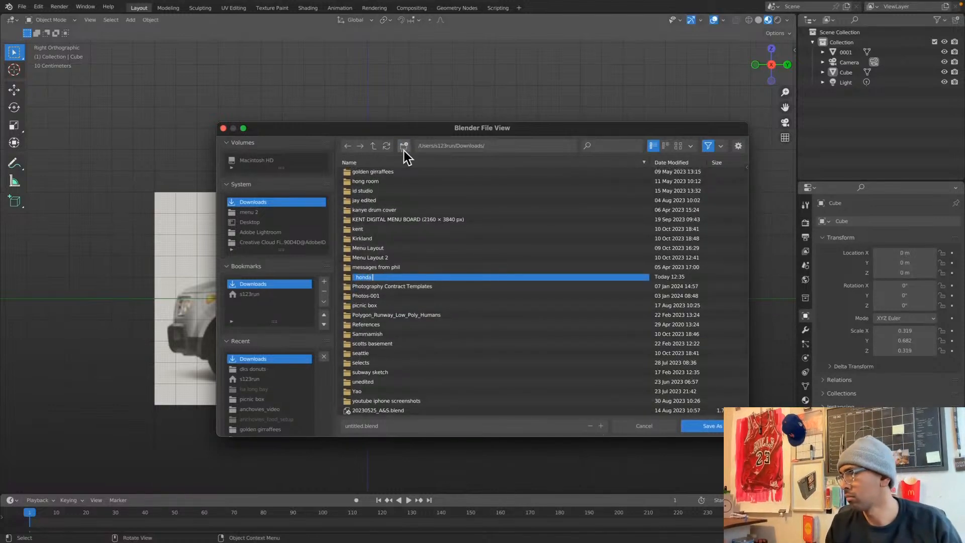
pyautogui.write('element')
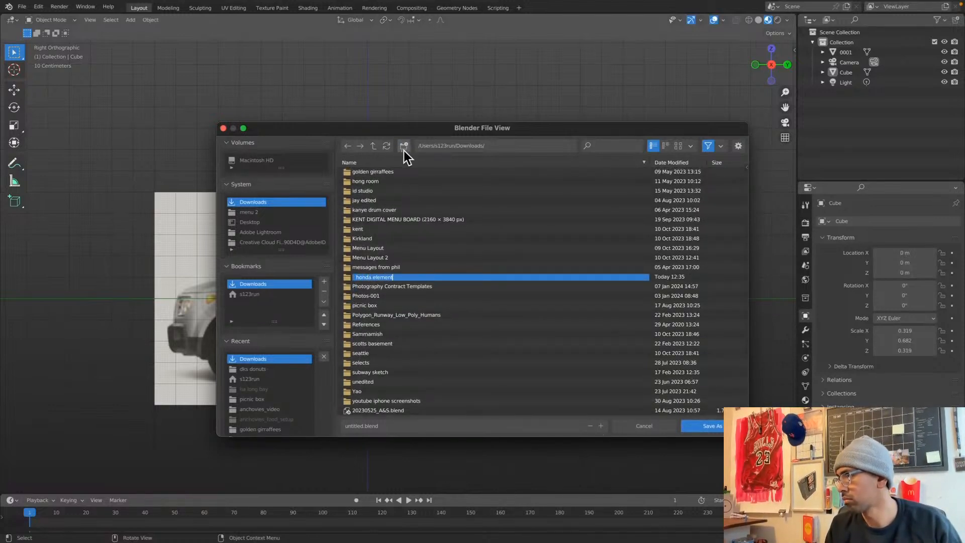
pyautogui.press('Return')
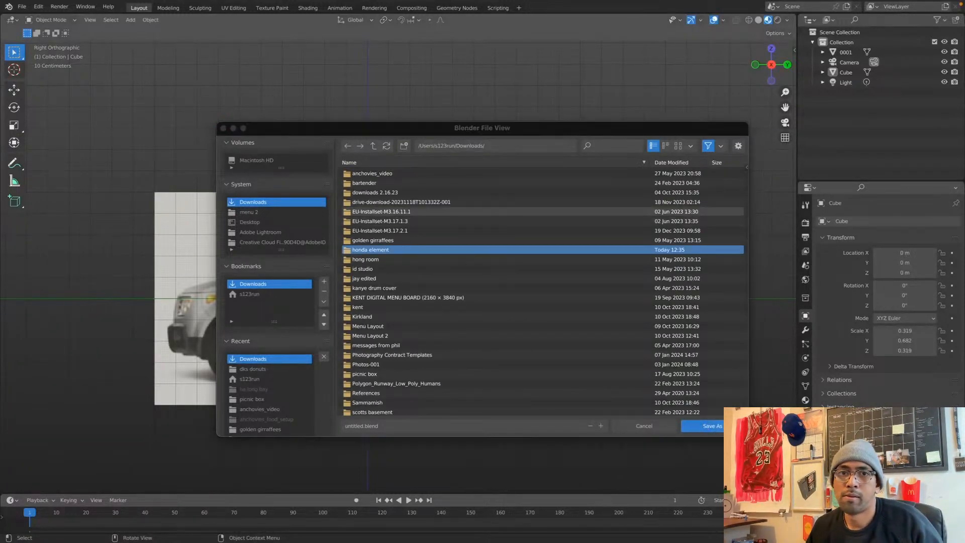
# Switch to the YouTube Studio live stream in Chrome and mute its microphone
pyautogui.hotkey('ctrl', 'Up')
pyautogui.click(552, 207)
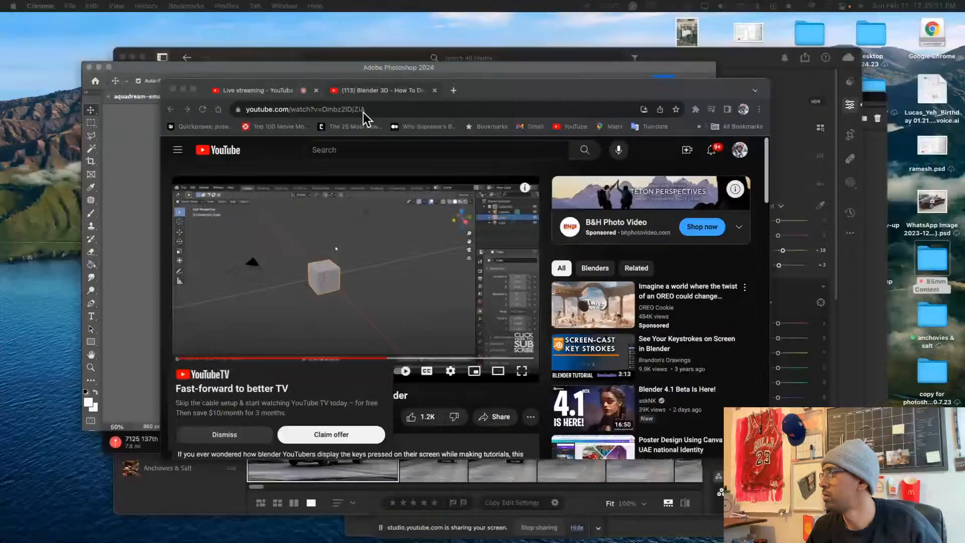
pyautogui.click(257, 91)
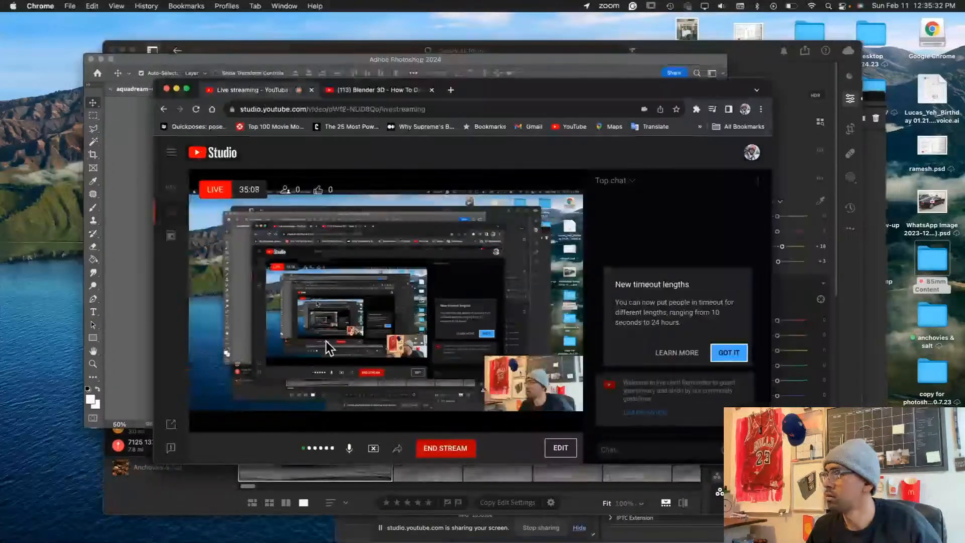
pyautogui.click(350, 448)
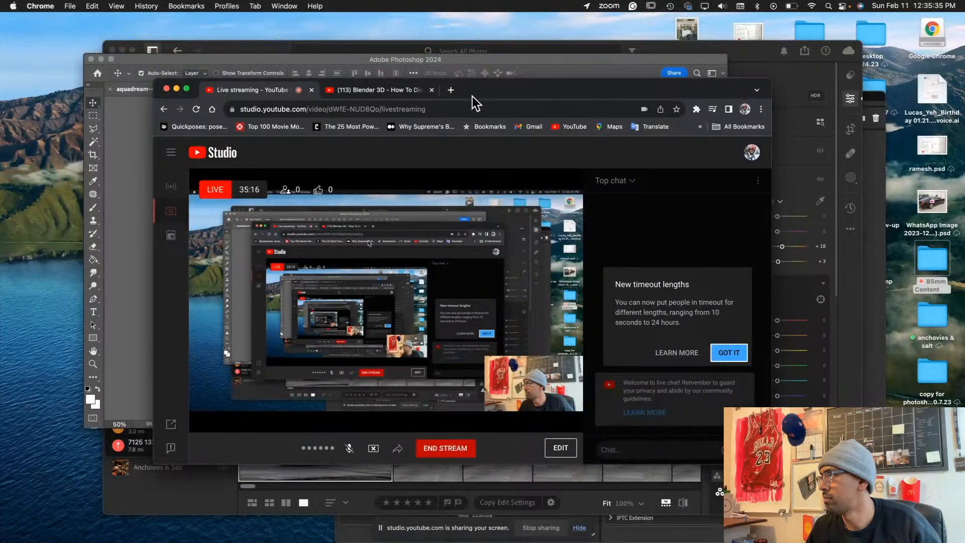
# Minimize the live stream's Chrome window and close the blank browser window opened in between
pyautogui.press('super+m')
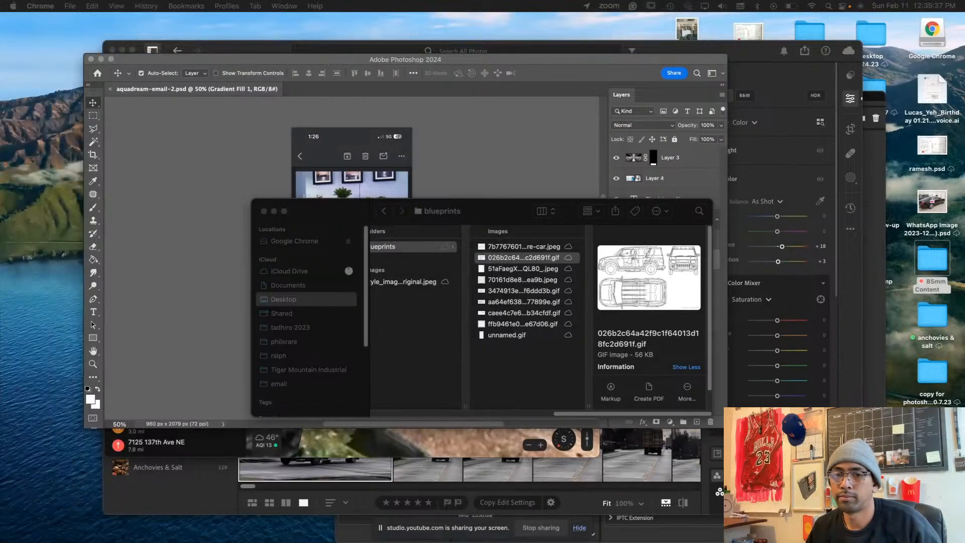
pyautogui.press('super+Tab')
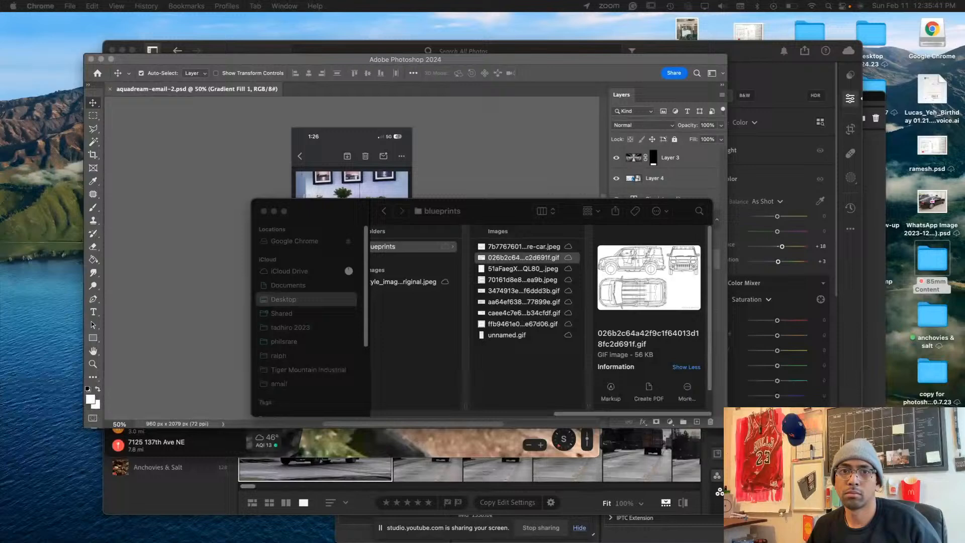
pyautogui.press('super+n')
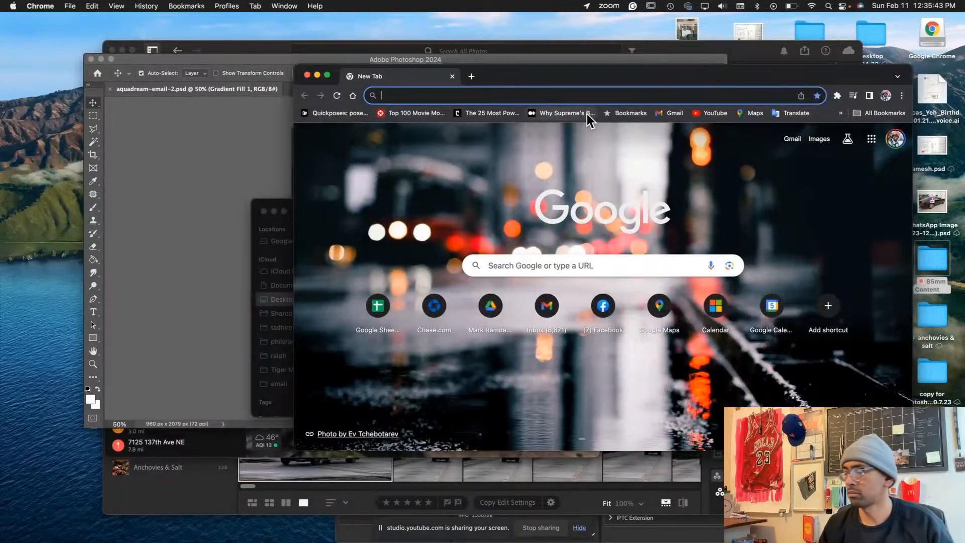
pyautogui.press('super+w')
# Switch to Photoshop, create a 2000 x 2000 pixel document at 300 ppi, and show it enlarged in full-screen mode
pyautogui.press('super+Tab')
pyautogui.press('super+Tab')
pyautogui.press('super+Tab')
pyautogui.press('super+Tab')
pyautogui.press('super+n')
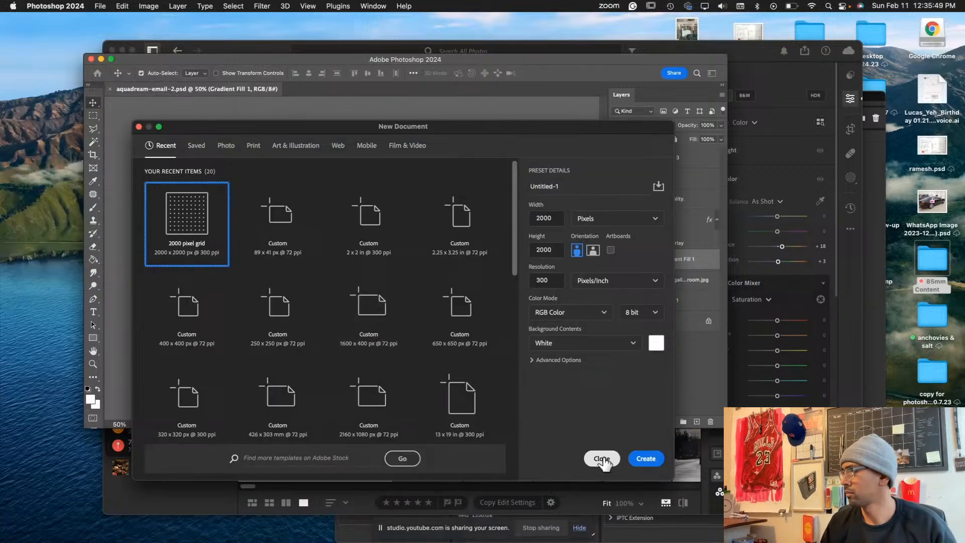
pyautogui.click(645, 459)
pyautogui.press('z')
pyautogui.moveTo(343, 271); pyautogui.dragTo(313, 258)
pyautogui.press('f')
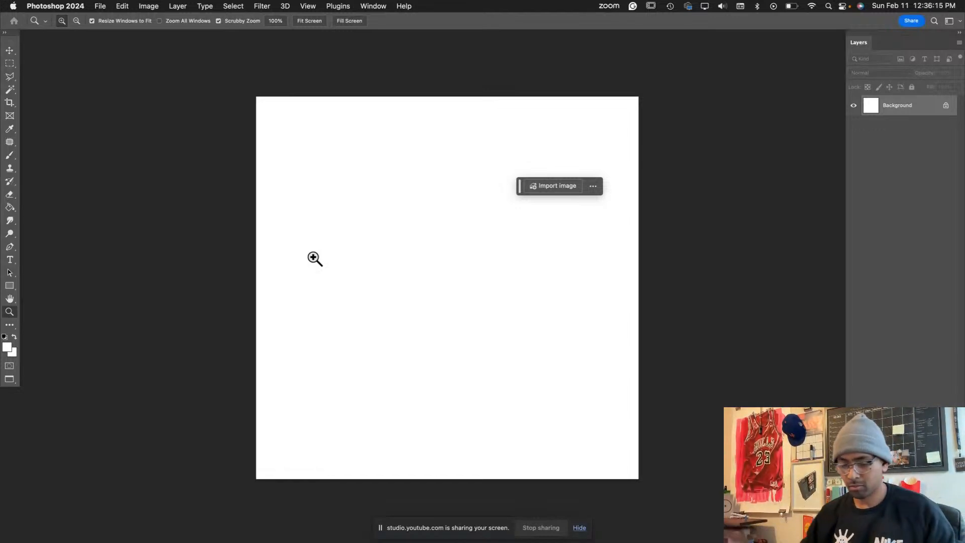
# Handwrite "SORRY I'LL BE ON MUTE" in black with the Brush tool across the upper half of the canvas
pyautogui.press('b')
pyautogui.scroll(2, 352, 226)
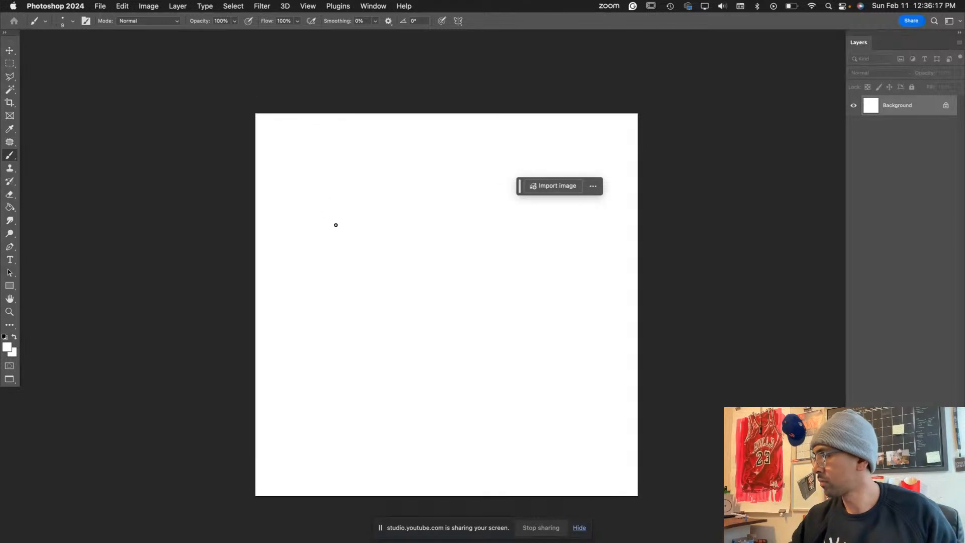
pyautogui.moveTo(354, 211)
pyautogui.mouseDown()
pyautogui.moveTo(340, 231)
pyautogui.moveTo(451, 204)
pyautogui.mouseUp()
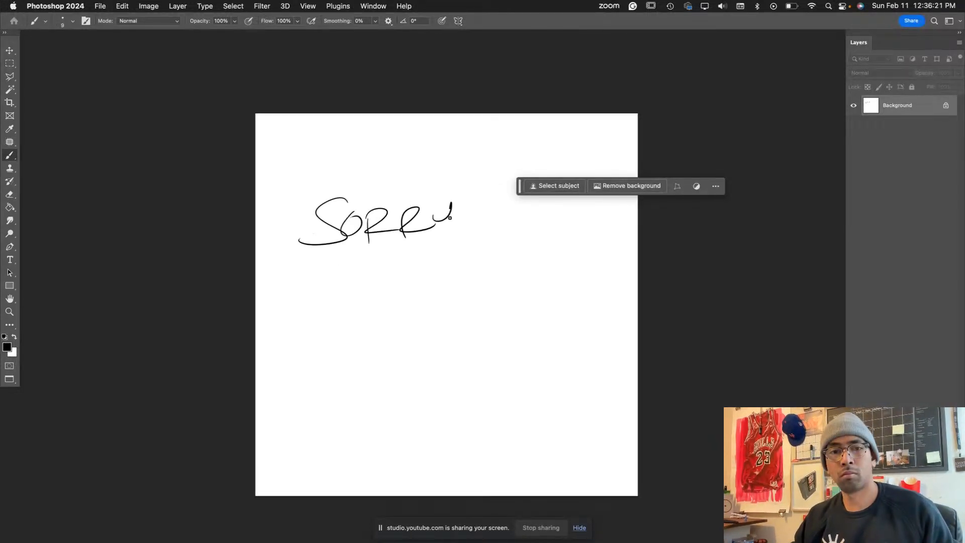
pyautogui.moveTo(523, 211); pyautogui.dragTo(522, 217)
pyautogui.moveTo(528, 214); pyautogui.dragTo(542, 213)
pyautogui.moveTo(321, 276)
pyautogui.mouseDown()
pyautogui.moveTo(325, 310)
pyautogui.moveTo(379, 296)
pyautogui.moveTo(380, 266)
pyautogui.mouseUp()
pyautogui.moveTo(418, 269)
pyautogui.mouseDown()
pyautogui.moveTo(409, 292)
pyautogui.moveTo(456, 264)
pyautogui.moveTo(509, 288)
pyautogui.mouseUp()
pyautogui.moveTo(512, 266)
pyautogui.mouseDown()
pyautogui.moveTo(527, 281)
pyautogui.moveTo(576, 266)
pyautogui.mouseUp()
pyautogui.moveTo(555, 267); pyautogui.dragTo(593, 248)
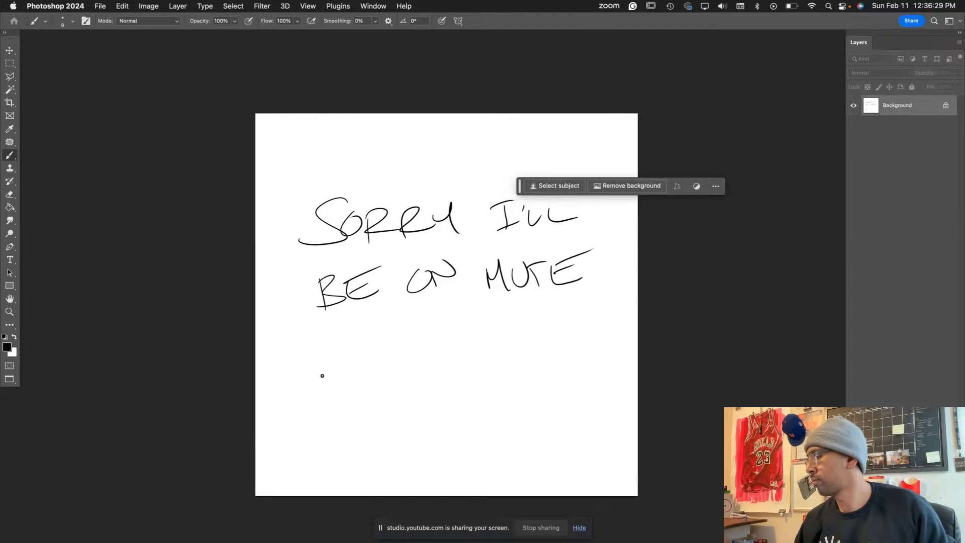
# Finish the handwritten note with "DURING THIS PHONE CALL" and a smiley face, and close the document without saving
pyautogui.moveTo(280, 349); pyautogui.dragTo(287, 380)
pyautogui.moveTo(317, 353); pyautogui.dragTo(340, 347)
pyautogui.moveTo(360, 337)
pyautogui.mouseDown()
pyautogui.moveTo(353, 375)
pyautogui.moveTo(391, 337)
pyautogui.moveTo(441, 333)
pyautogui.moveTo(487, 359)
pyautogui.mouseUp()
pyautogui.moveTo(489, 333); pyautogui.dragTo(509, 360)
pyautogui.moveTo(520, 326); pyautogui.dragTo(522, 360)
pyautogui.moveTo(308, 448)
pyautogui.mouseDown()
pyautogui.moveTo(321, 430)
pyautogui.moveTo(358, 445)
pyautogui.moveTo(378, 426)
pyautogui.moveTo(420, 434)
pyautogui.moveTo(416, 411)
pyautogui.moveTo(450, 398)
pyautogui.mouseUp()
pyautogui.click(423, 436)
pyautogui.moveTo(487, 400)
pyautogui.mouseDown()
pyautogui.moveTo(485, 428)
pyautogui.moveTo(545, 409)
pyautogui.moveTo(603, 410)
pyautogui.mouseUp()
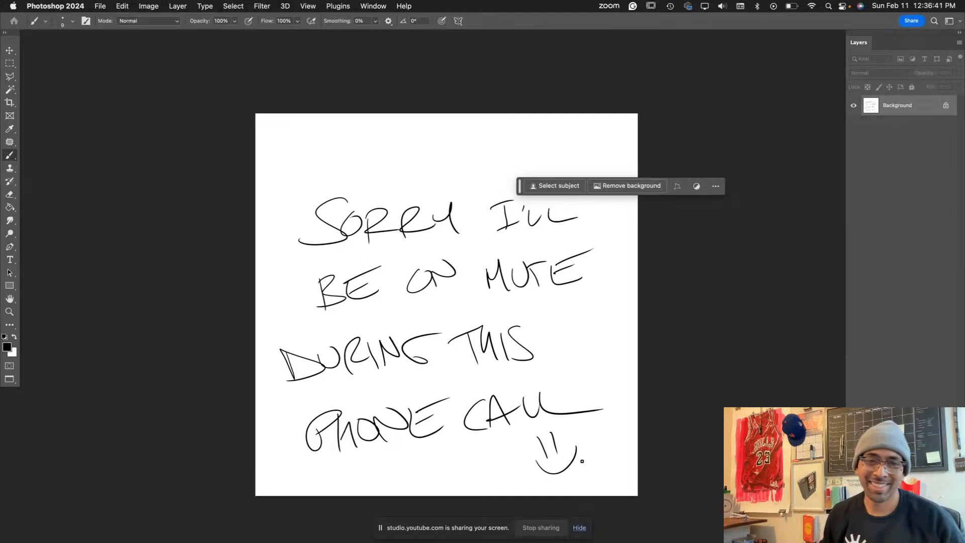
pyautogui.press('super+w')
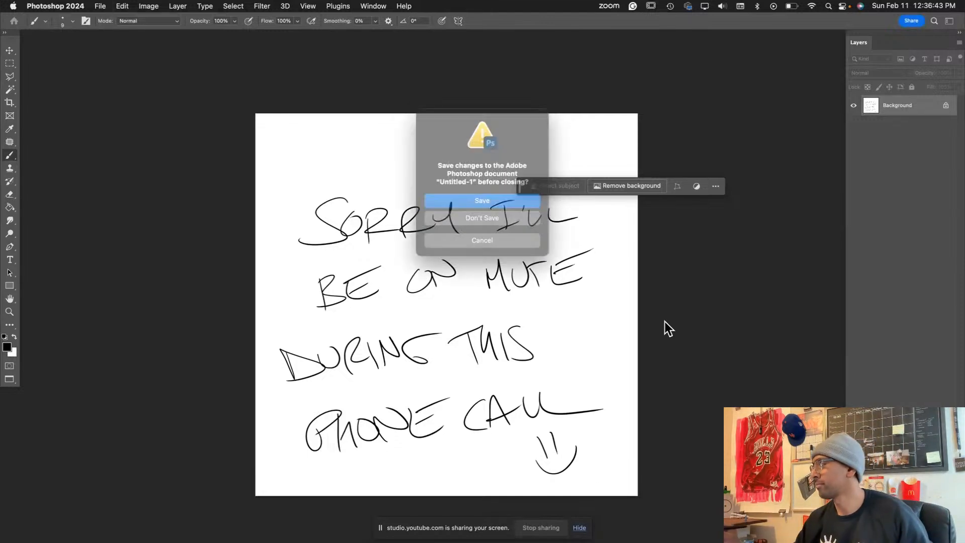
pyautogui.click(514, 217)
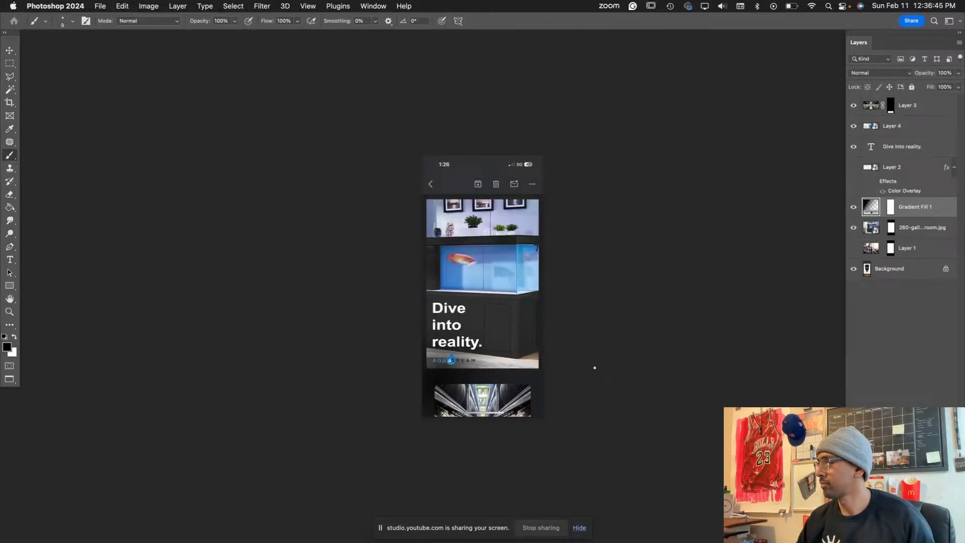
# Switch back to Blender and close the file save window without saving
pyautogui.press('super+Tab')
pyautogui.click(359, 287)
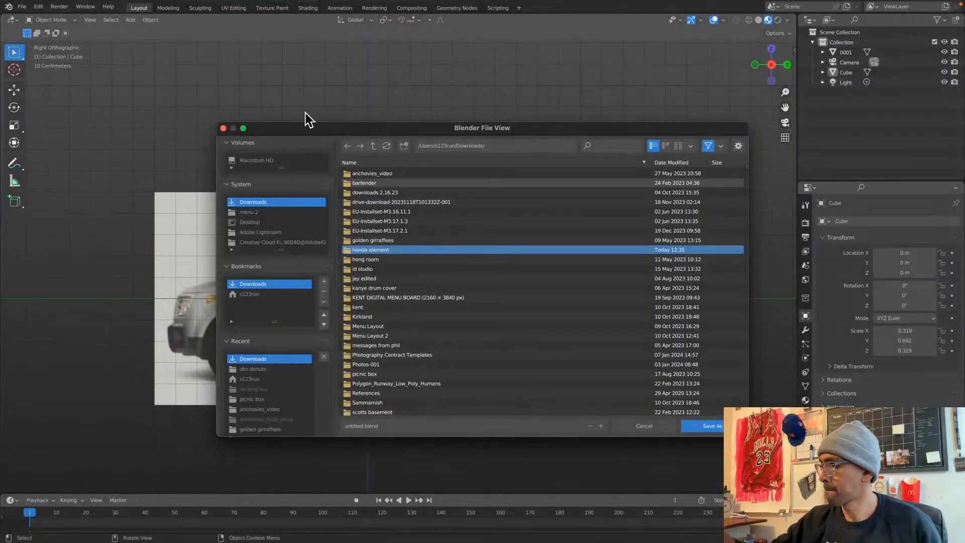
pyautogui.click(223, 129)
# Scale the cube down uniformly to about 0.229, 0.490, 0.229 and move it along Y to about 0.22 m
pyautogui.click(455, 348)
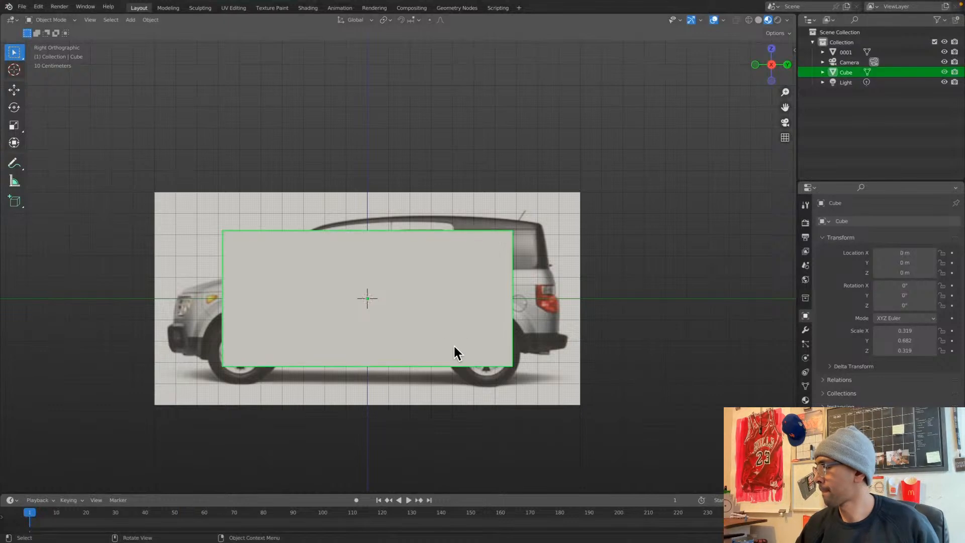
pyautogui.hotkey('ctrl', 'Tab')
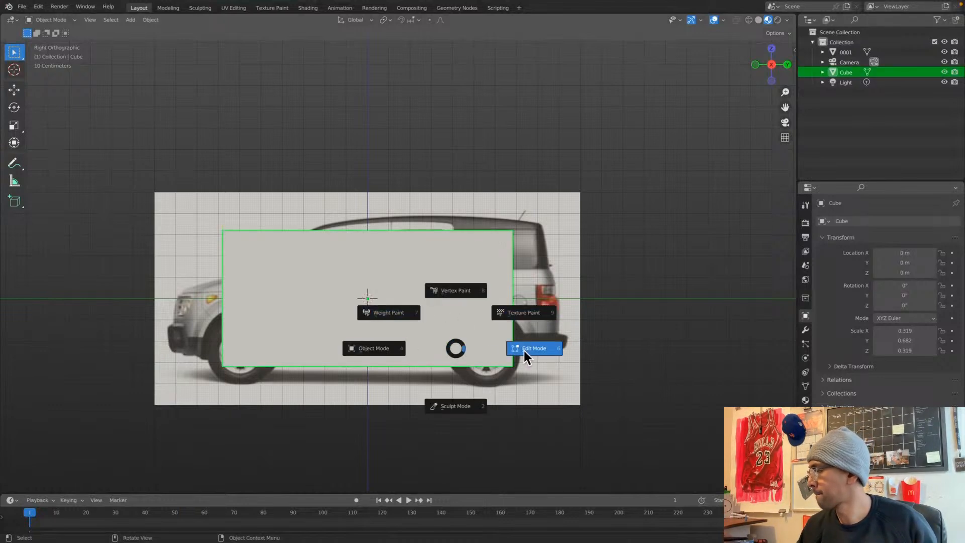
pyautogui.click(390, 346)
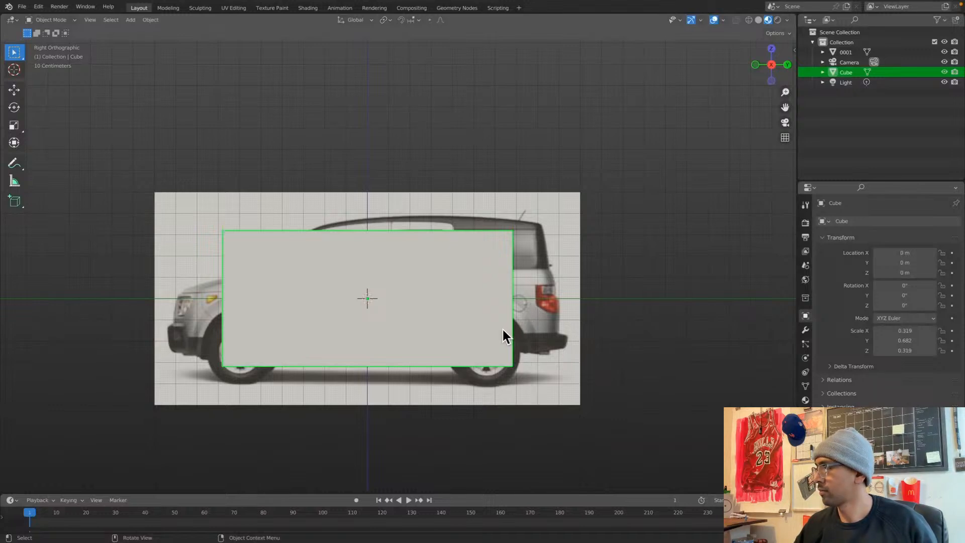
pyautogui.press('s')
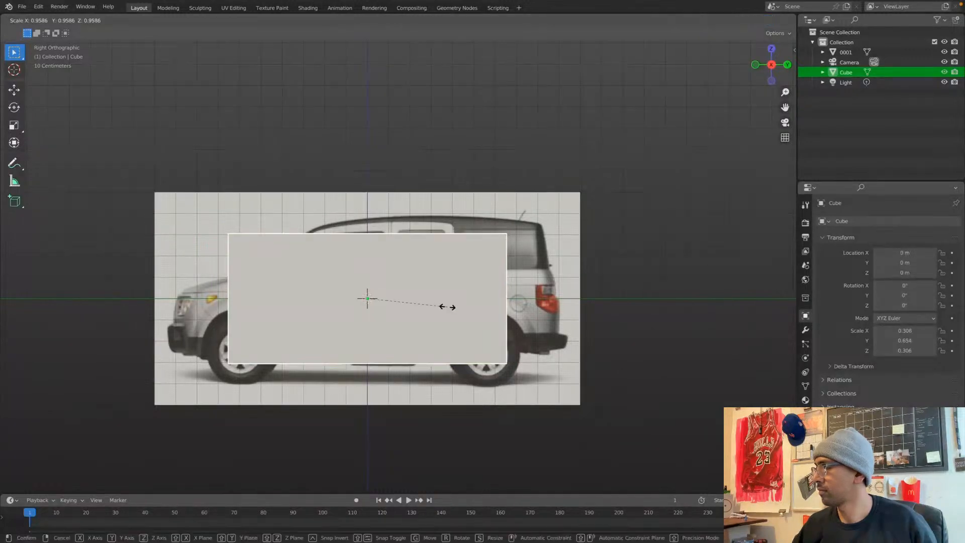
pyautogui.click(426, 306)
pyautogui.press('g')
pyautogui.press('y')
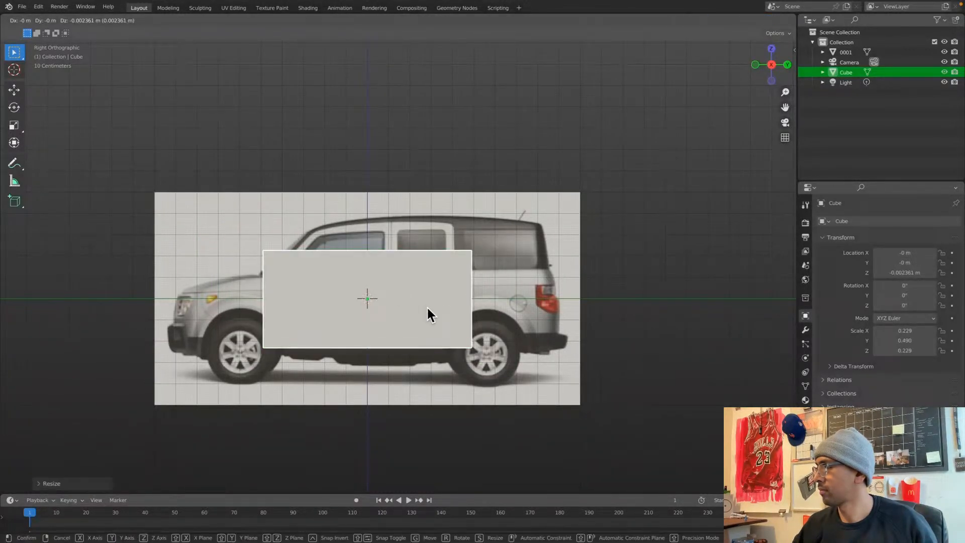
pyautogui.click(478, 314)
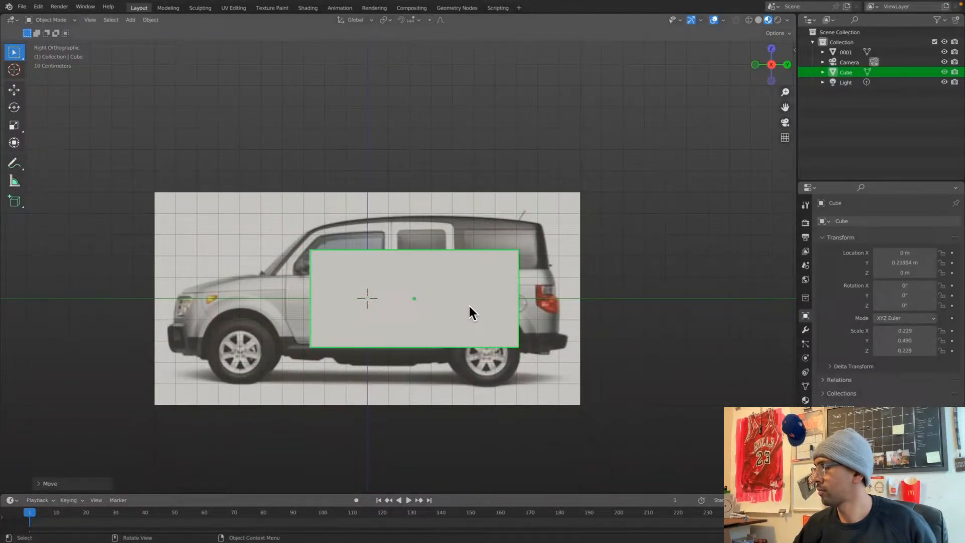
# Put the cube into Edit Mode and set the mesh selection to faces
pyautogui.moveTo(460, 300)
pyautogui.mouseDown(button='middle')
pyautogui.moveTo(481, 314)
pyautogui.moveTo(476, 306)
pyautogui.mouseUp(button='middle')
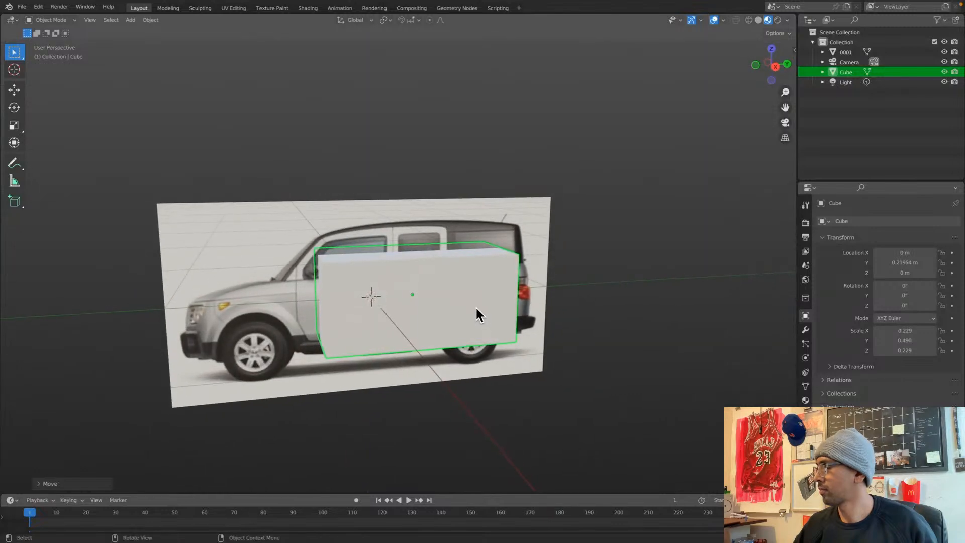
pyautogui.click(66, 20)
pyautogui.click(71, 20)
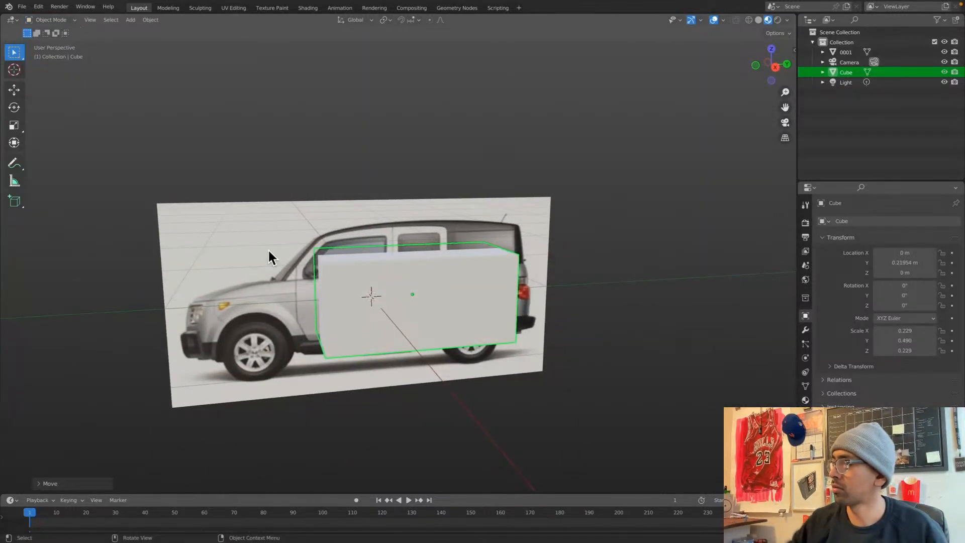
pyautogui.hotkey('ctrl', 'Tab')
pyautogui.click(523, 324)
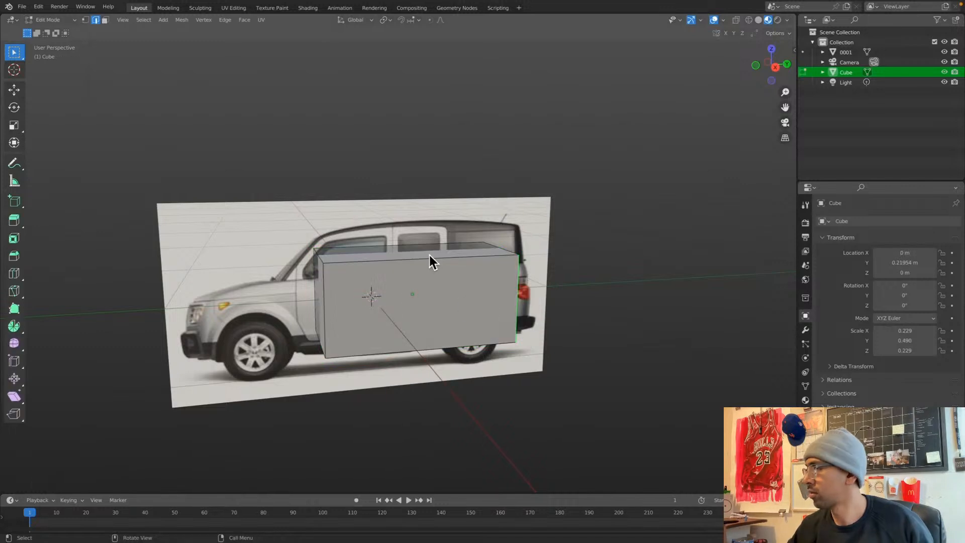
pyautogui.click(105, 20)
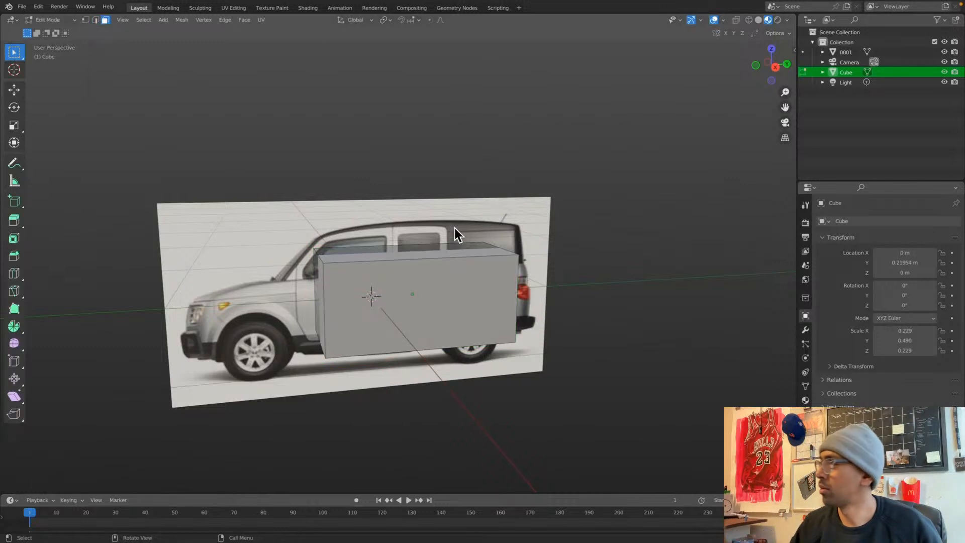
# Extrude the cube's top face and raise it toward the car's roofline
pyautogui.click(442, 253)
pyautogui.press('g')
pyautogui.press('z')
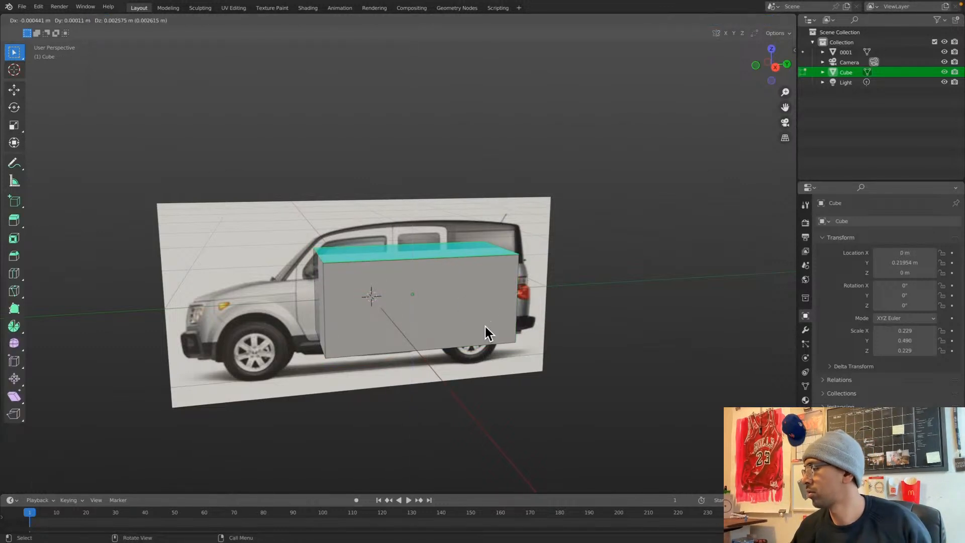
pyautogui.press('Escape')
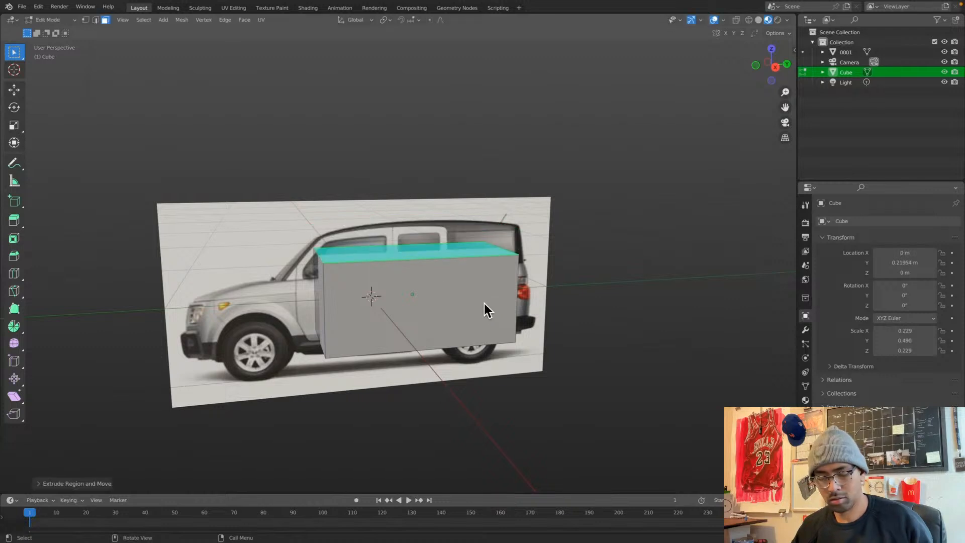
pyautogui.press('z')
pyautogui.press('Escape')
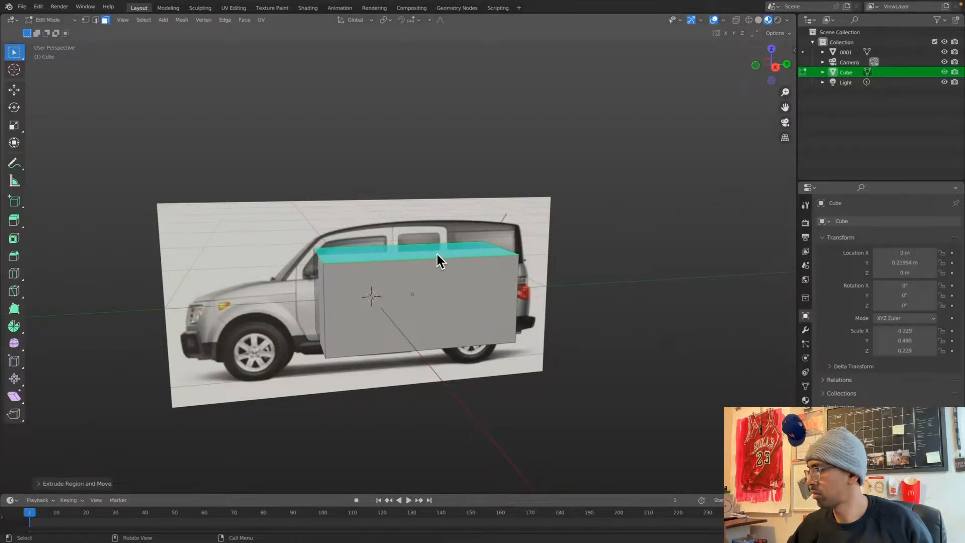
pyautogui.press('g')
pyautogui.press('Escape')
pyautogui.press('g')
pyautogui.click(438, 216)
# Extrude the lower front face forward along Y to the front end of the car in the reference image
pyautogui.moveTo(437, 215); pyautogui.dragTo(523, 319, button='middle')
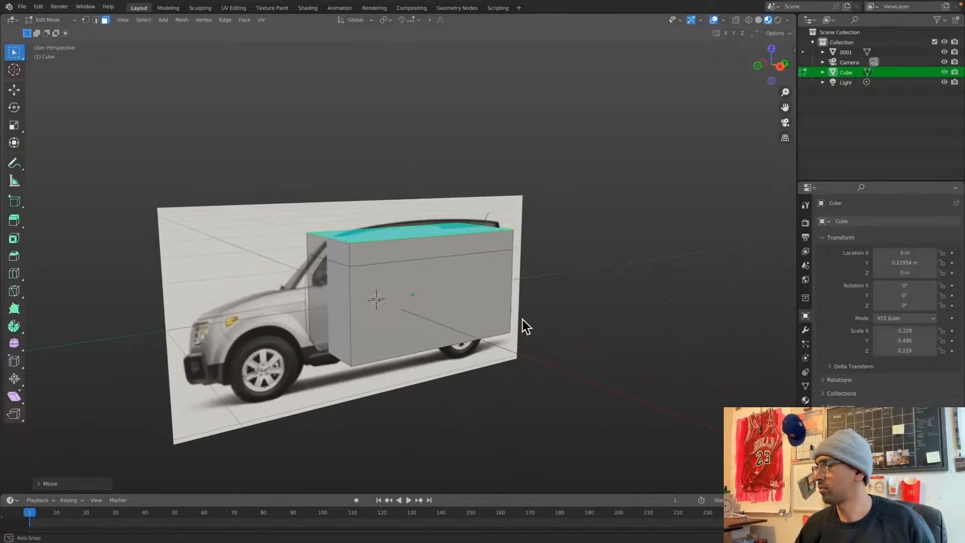
pyautogui.click(343, 329)
pyautogui.press('g')
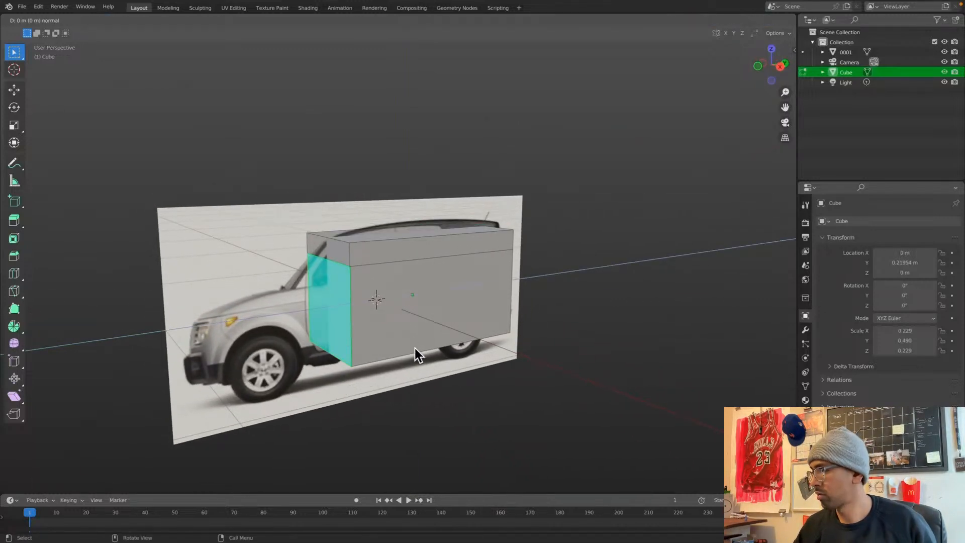
pyautogui.press('x')
pyautogui.rightClick(351, 355)
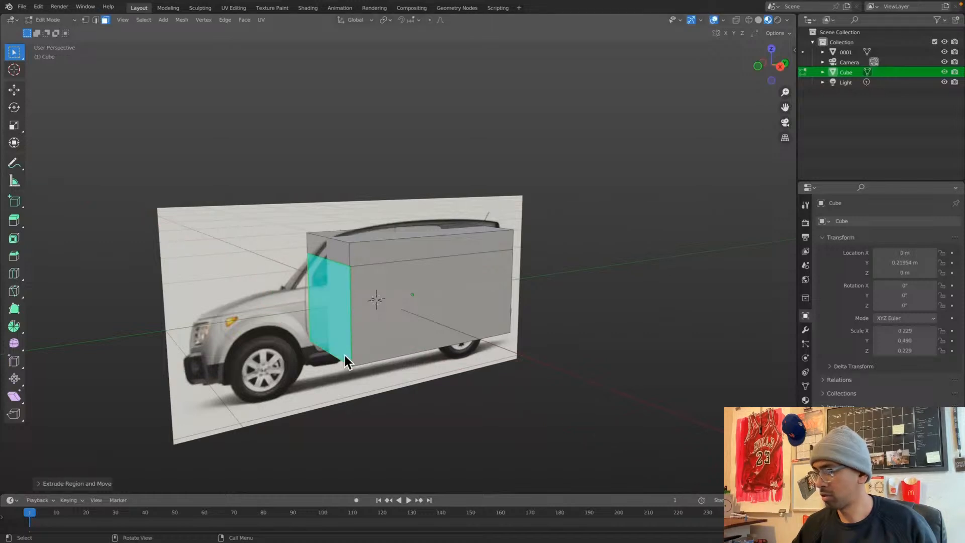
pyautogui.press('g')
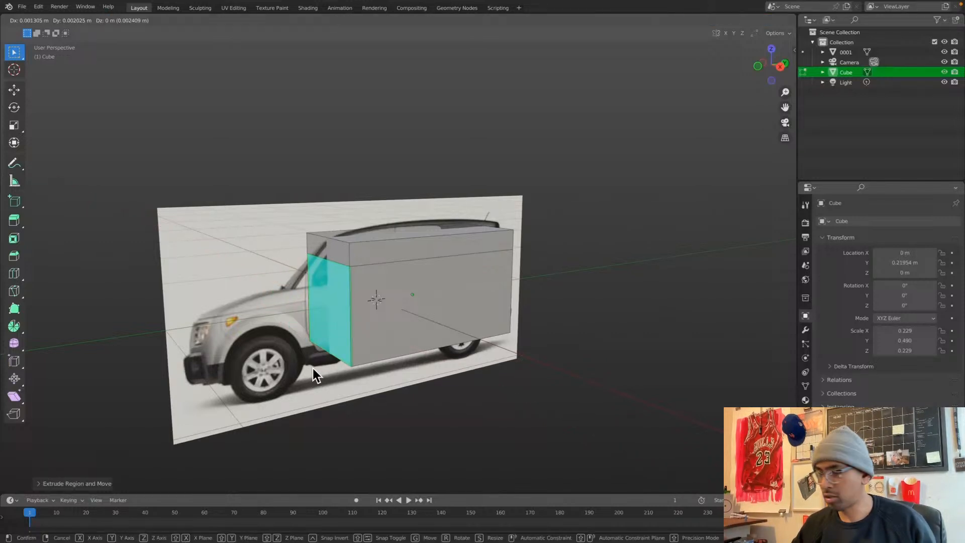
pyautogui.press('y')
pyautogui.click(184, 410)
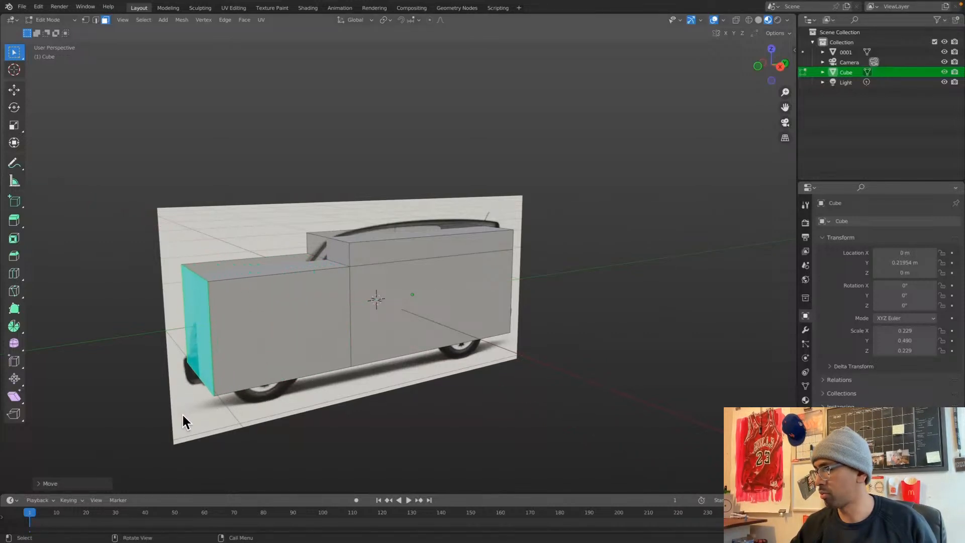
# Extrude the lower rear face backward along Y past the car's rear bumper in the reference image
pyautogui.keyDown('alt'); pyautogui.moveTo(445, 369); pyautogui.dragTo(412, 359); pyautogui.keyUp('alt')
pyautogui.keyDown('alt'); pyautogui.moveTo(513, 395); pyautogui.dragTo(501, 366); pyautogui.keyUp('alt')
pyautogui.click(503, 369)
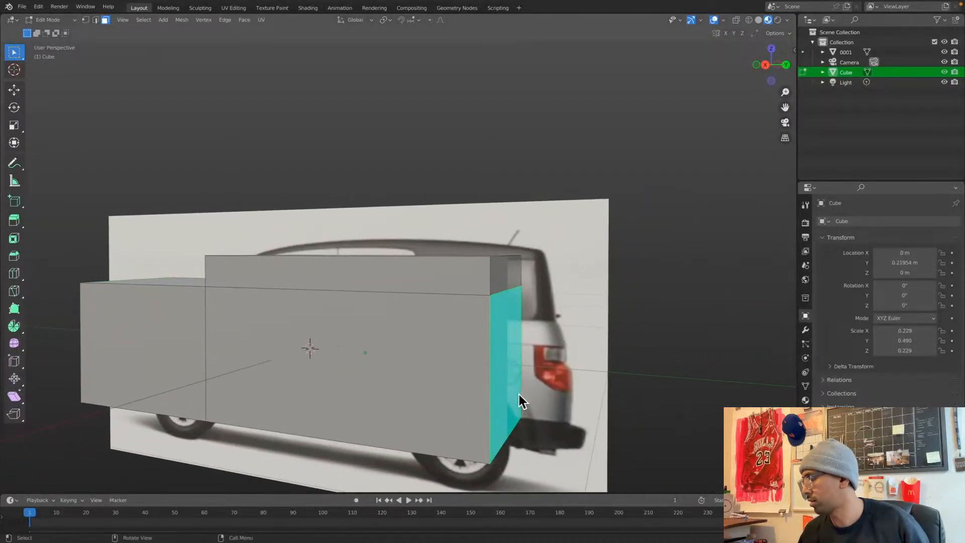
pyautogui.press('g')
pyautogui.press('x')
pyautogui.rightClick(537, 399)
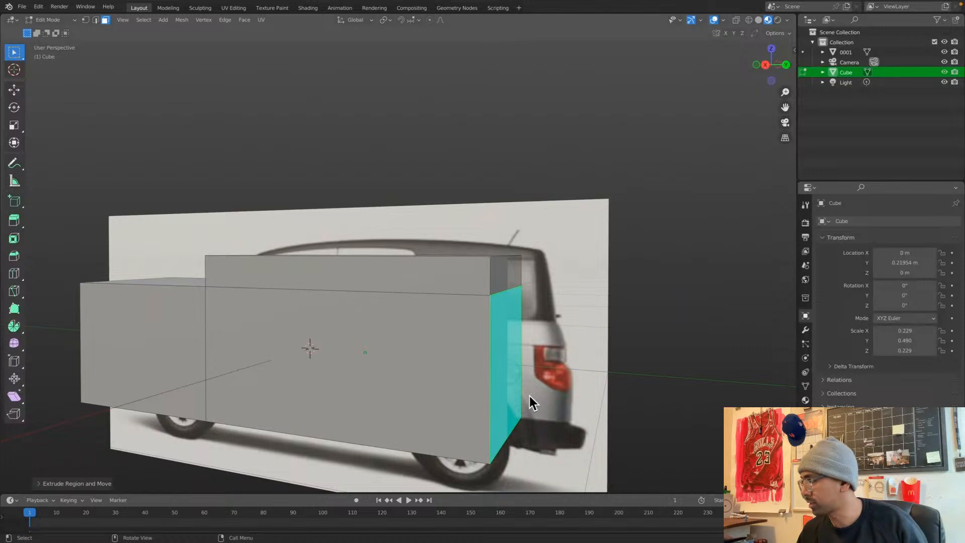
pyautogui.press('g')
pyautogui.press('x')
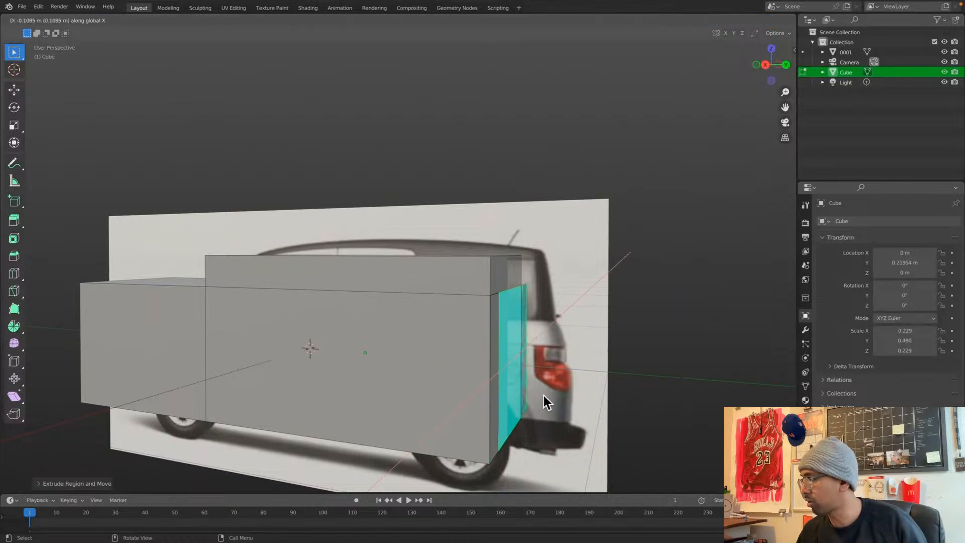
pyautogui.press('y')
pyautogui.click(578, 400)
# Scale the whole body along X in Object Mode to an X scale of about 0.044, and return to Edit Mode
pyautogui.moveTo(504, 431); pyautogui.dragTo(607, 306, button='middle')
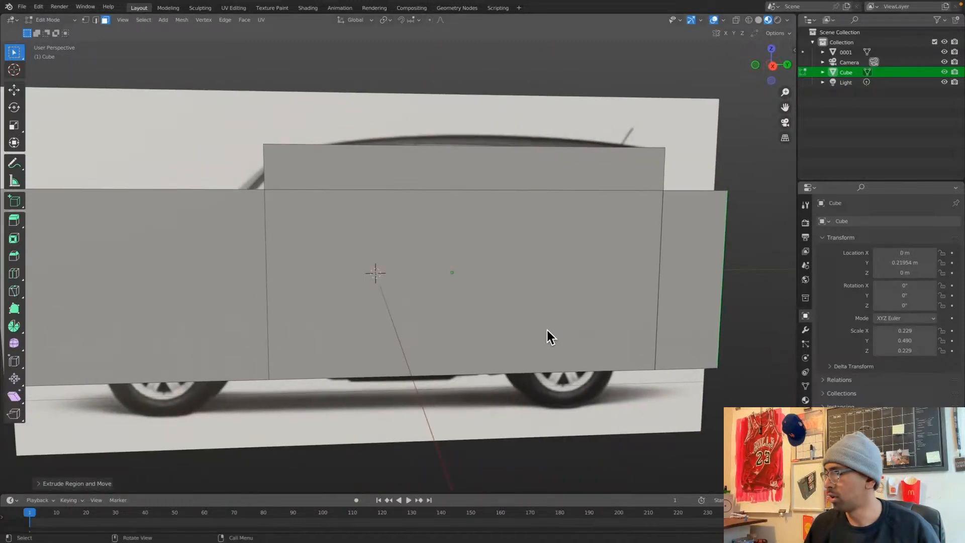
pyautogui.scroll(-2, 536, 329)
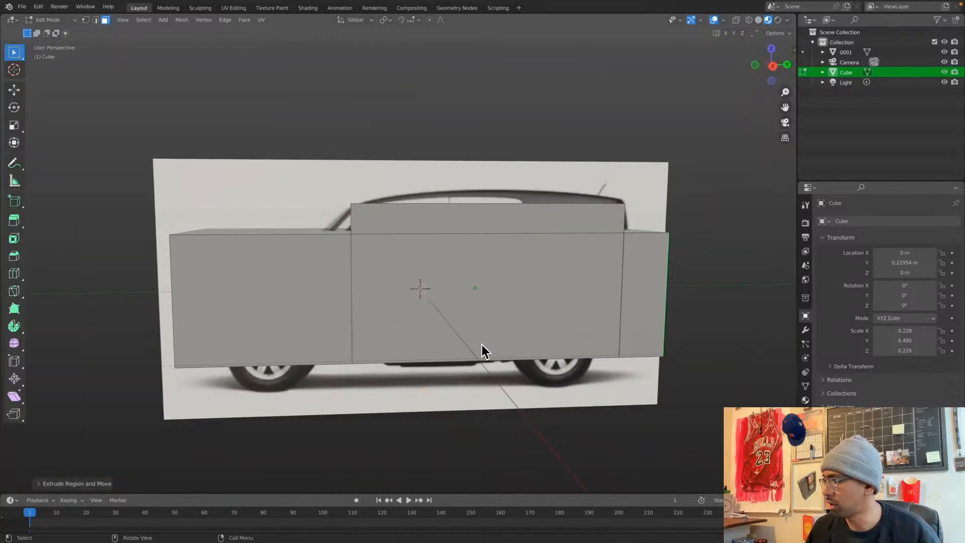
pyautogui.keyDown('alt'); pyautogui.keyDown('shift'); pyautogui.moveTo(473, 327); pyautogui.dragTo(483, 350); pyautogui.keyUp('shift'); pyautogui.keyUp('alt')
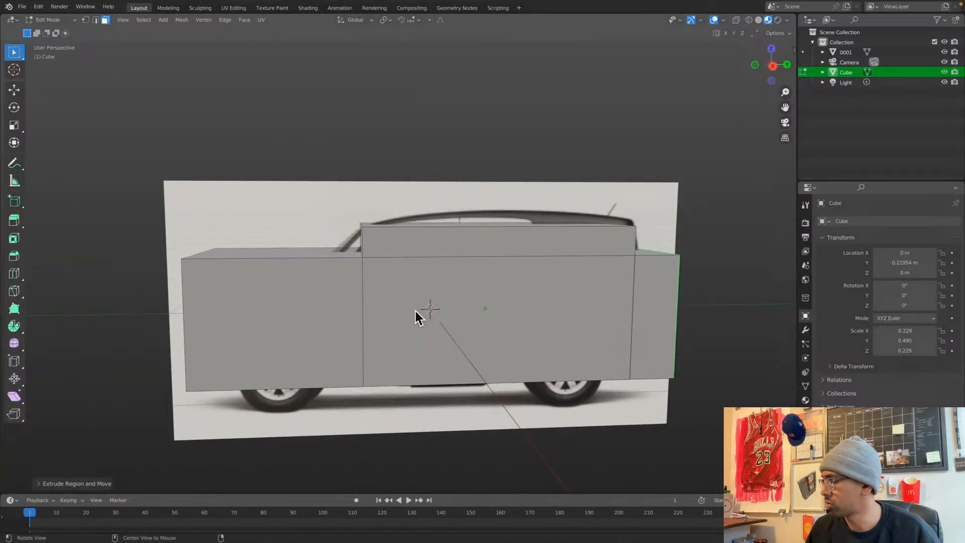
pyautogui.keyDown('alt'); pyautogui.moveTo(415, 312); pyautogui.dragTo(442, 329); pyautogui.keyUp('alt')
pyautogui.moveTo(442, 330); pyautogui.dragTo(493, 251, button='middle')
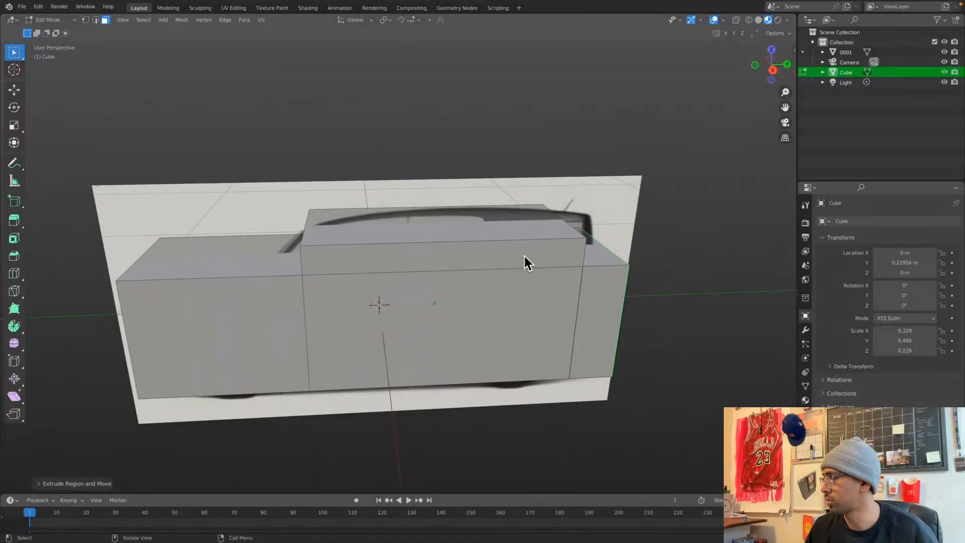
pyautogui.click(539, 293)
pyautogui.hotkey('ctrl', 'Tab')
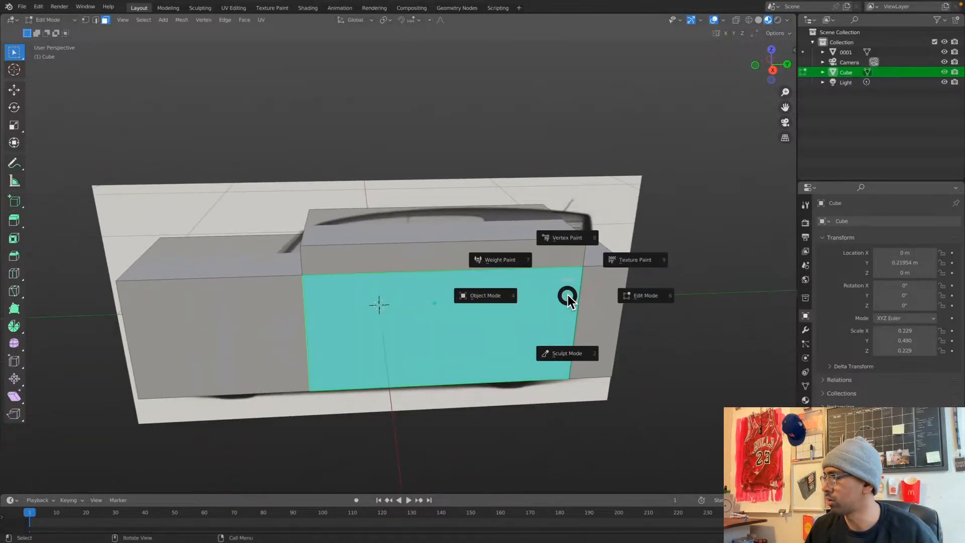
pyautogui.click(509, 293)
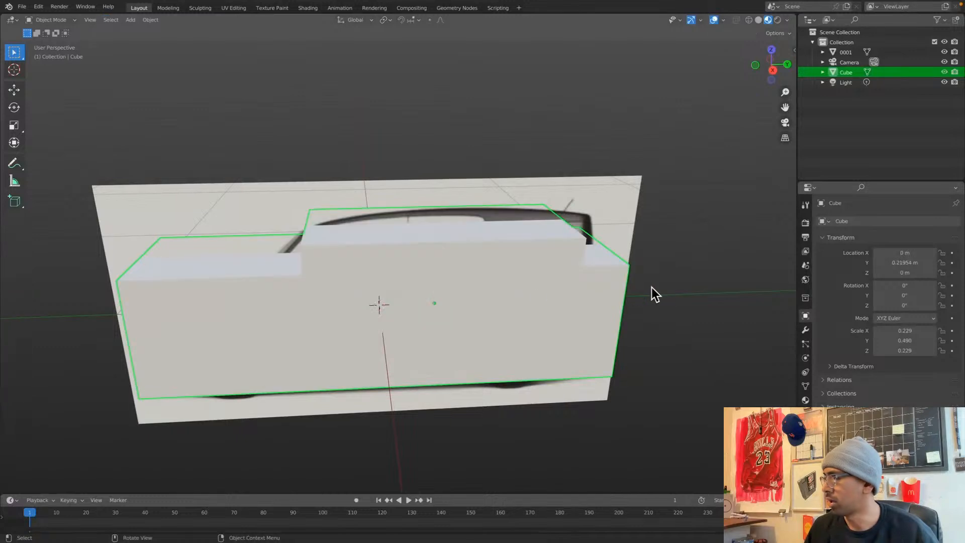
pyautogui.press('s')
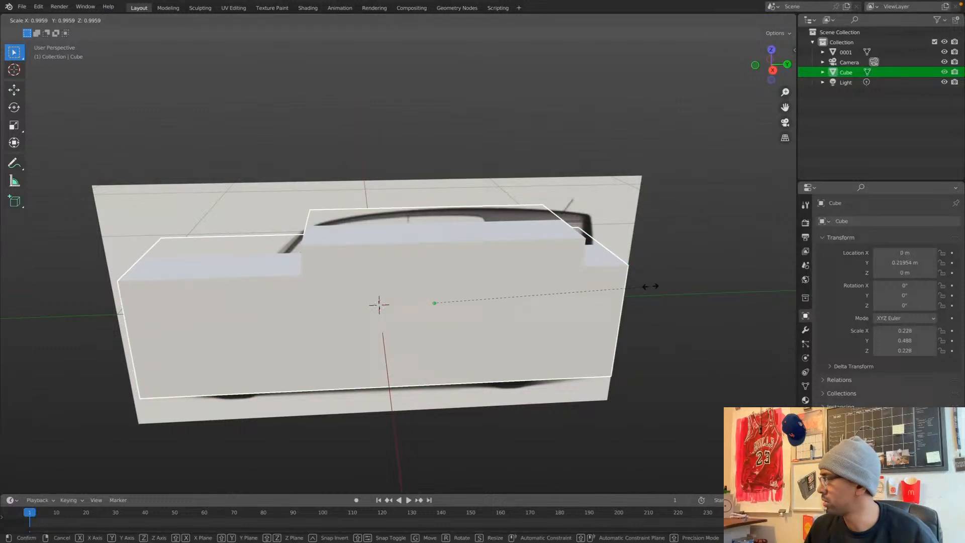
pyautogui.press('x')
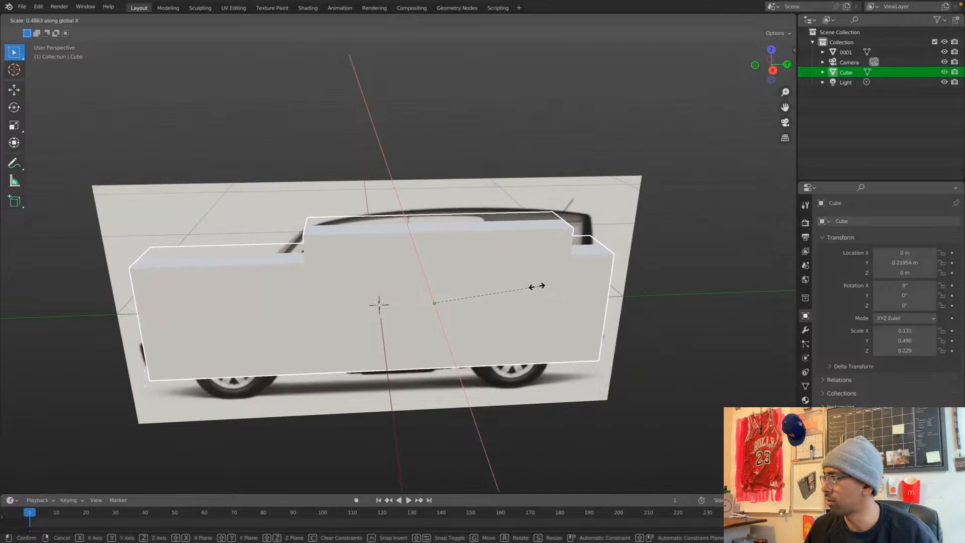
pyautogui.click(471, 282)
pyautogui.hotkey('ctrl', 'Tab')
pyautogui.click(540, 285)
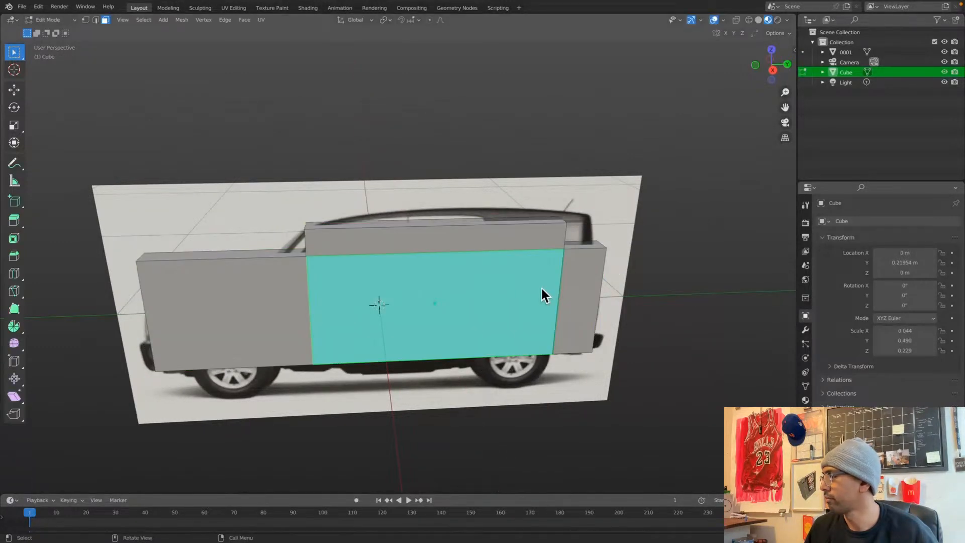
pyautogui.keyDown('shift'); pyautogui.moveTo(459, 288); pyautogui.dragTo(586, 256, button='middle'); pyautogui.keyUp('shift')
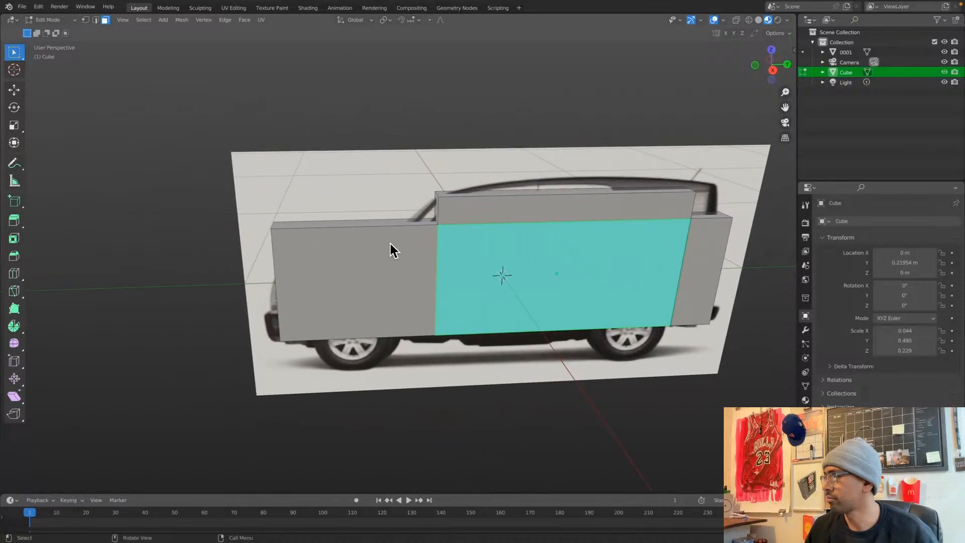
pyautogui.hotkey('ctrl', 'Tab')
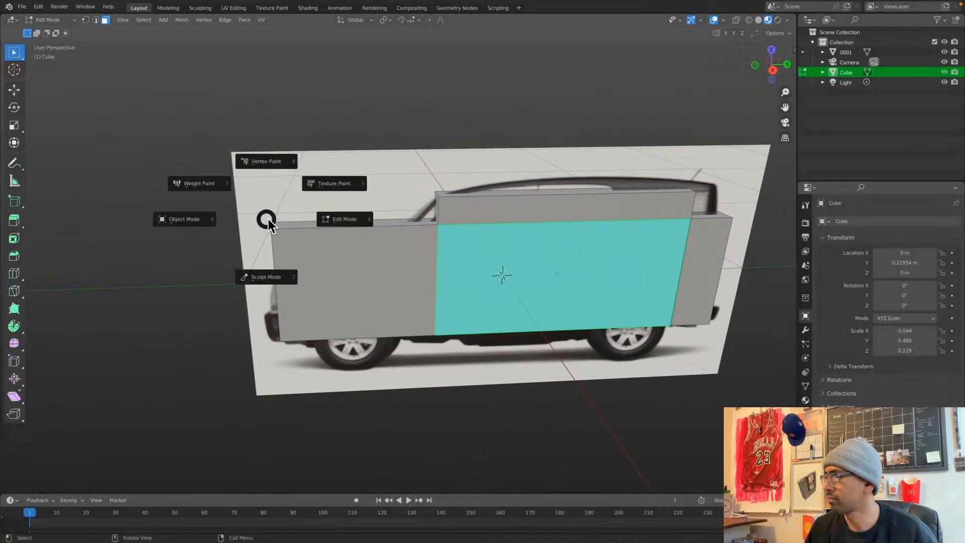
pyautogui.click(209, 221)
pyautogui.hotkey('ctrl', 'Tab')
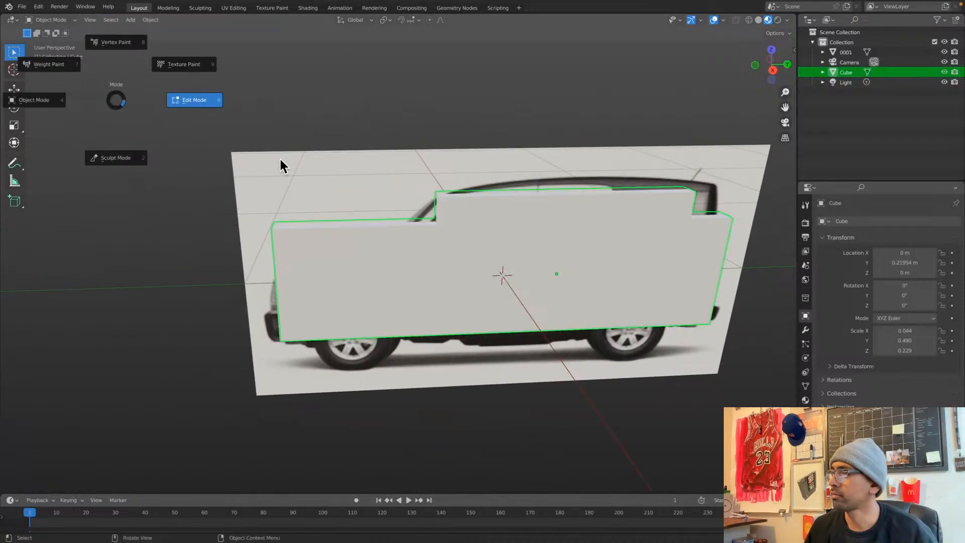
pyautogui.click(191, 107)
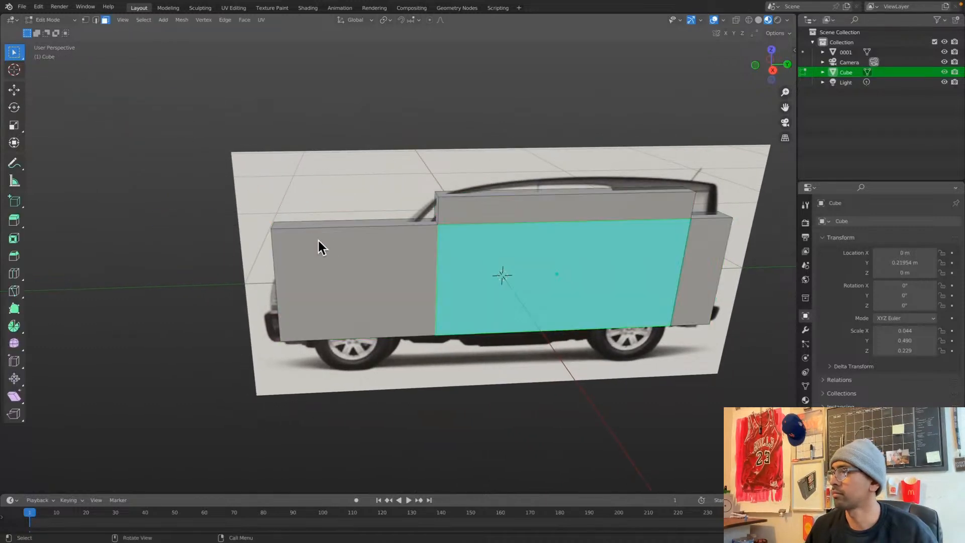
# Using edge selection, lower the hood's front top edge about 0.23 m along Z to match the reference's hood slope
pyautogui.click(95, 19)
pyautogui.click(273, 225)
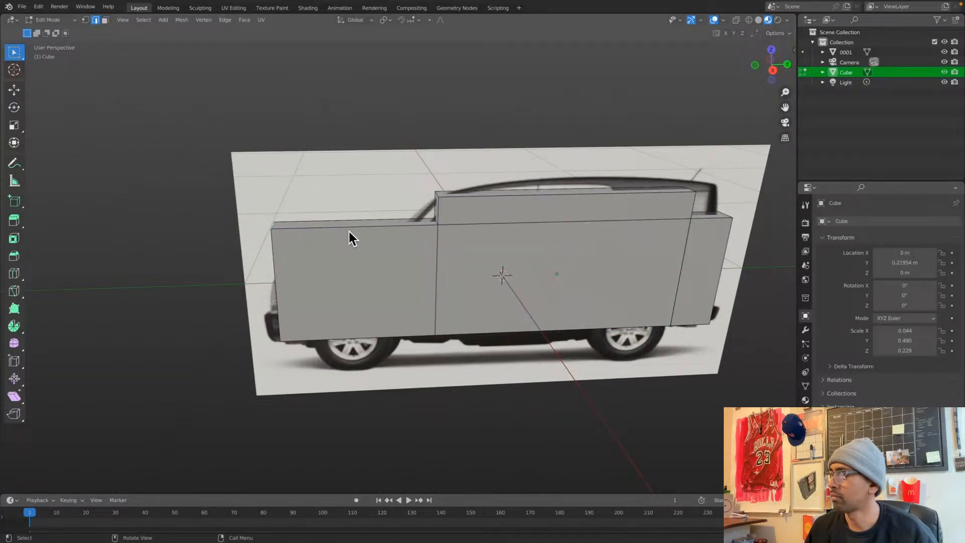
pyautogui.press('g')
pyautogui.press('z')
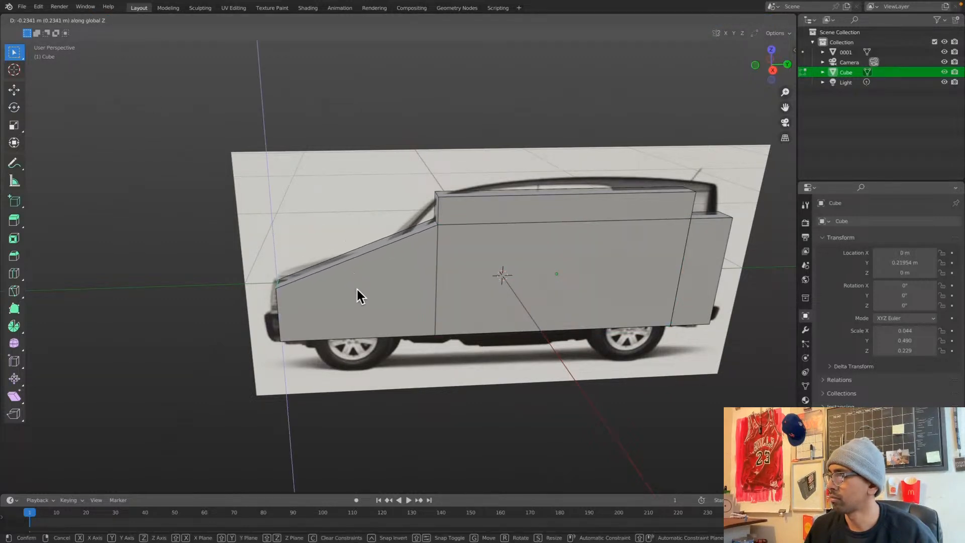
pyautogui.click(355, 285)
# Move the edge where the hood meets the cabin down and forward along Y to the windshield base in the reference
pyautogui.moveTo(356, 285); pyautogui.dragTo(398, 295, button='middle')
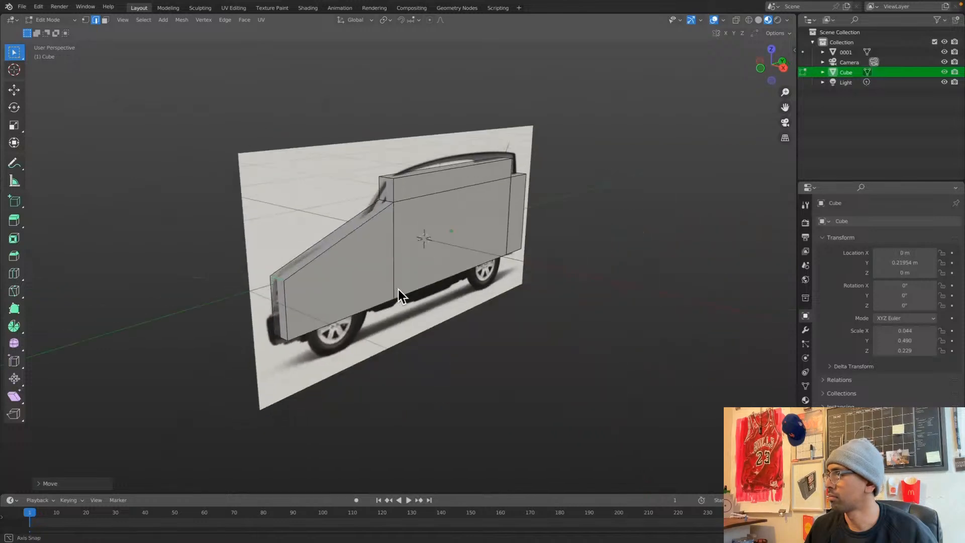
pyautogui.click(382, 201)
pyautogui.press('g')
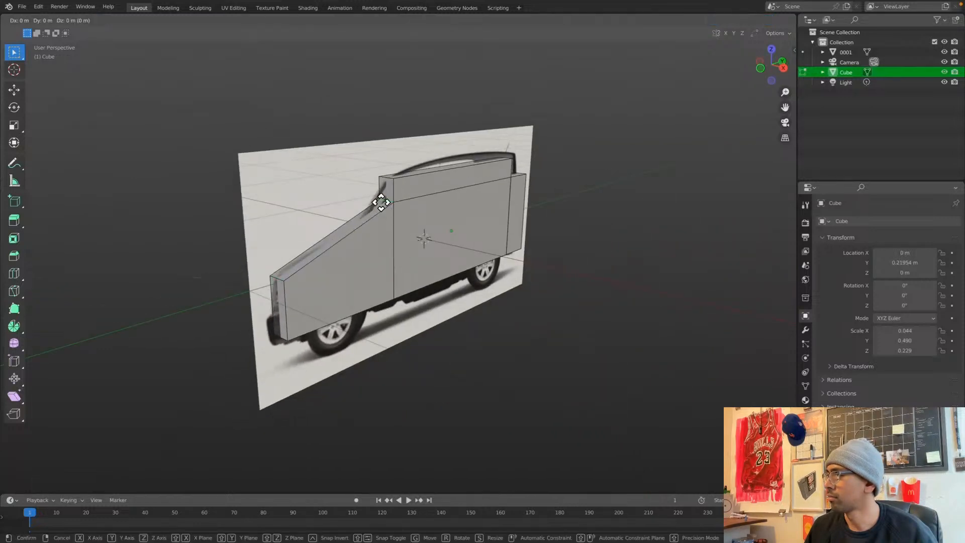
pyautogui.click(385, 231)
pyautogui.press('g')
pyautogui.press('x')
pyautogui.press('y')
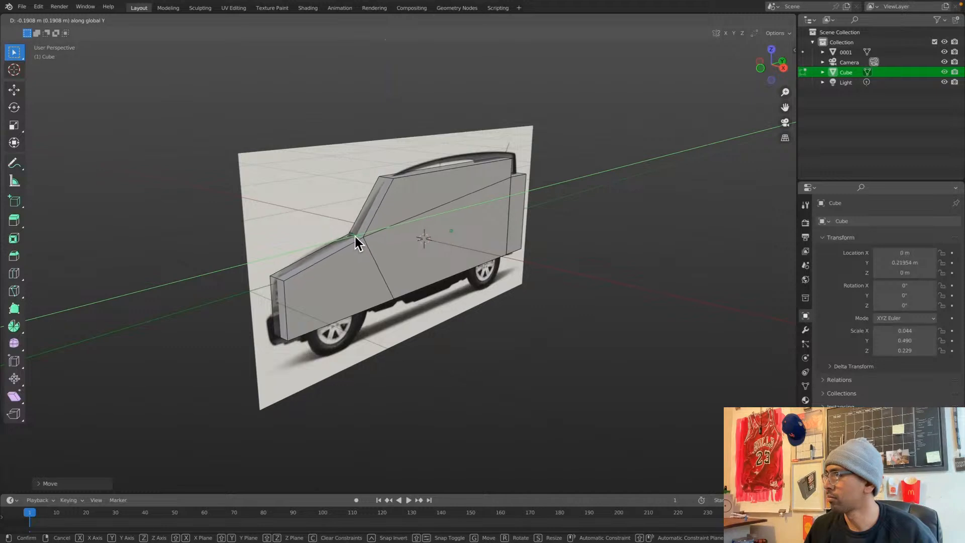
pyautogui.click(354, 237)
# Shift the roof's front edge along Y to fit the top of the windshield in the reference
pyautogui.click(385, 179)
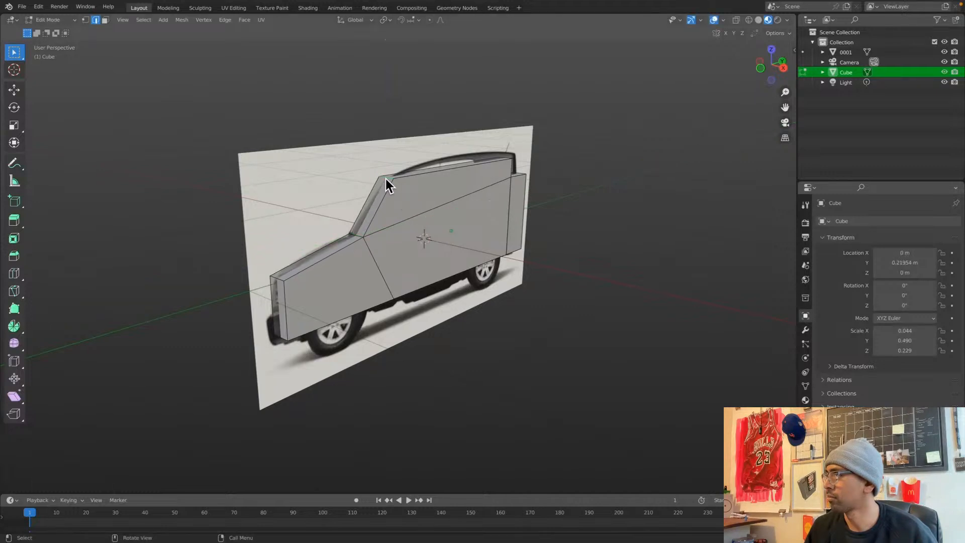
pyautogui.press('g')
pyautogui.press('y')
pyautogui.click(391, 177)
# Select the front end's vertical edge and nudge it along Y to align with the car's nose in the reference
pyautogui.keyDown('alt'); pyautogui.moveTo(391, 176); pyautogui.dragTo(394, 181); pyautogui.keyUp('alt')
pyautogui.keyDown('shift'); pyautogui.moveTo(320, 285); pyautogui.dragTo(362, 284, button='middle'); pyautogui.keyUp('shift')
pyautogui.press('b')
pyautogui.moveTo(379, 291); pyautogui.dragTo(382, 292)
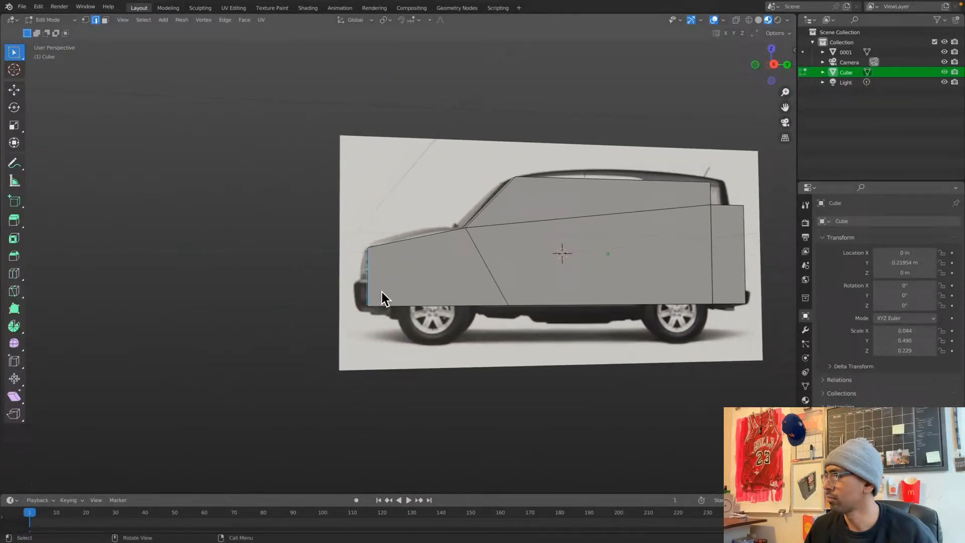
pyautogui.press('g')
pyautogui.press('y')
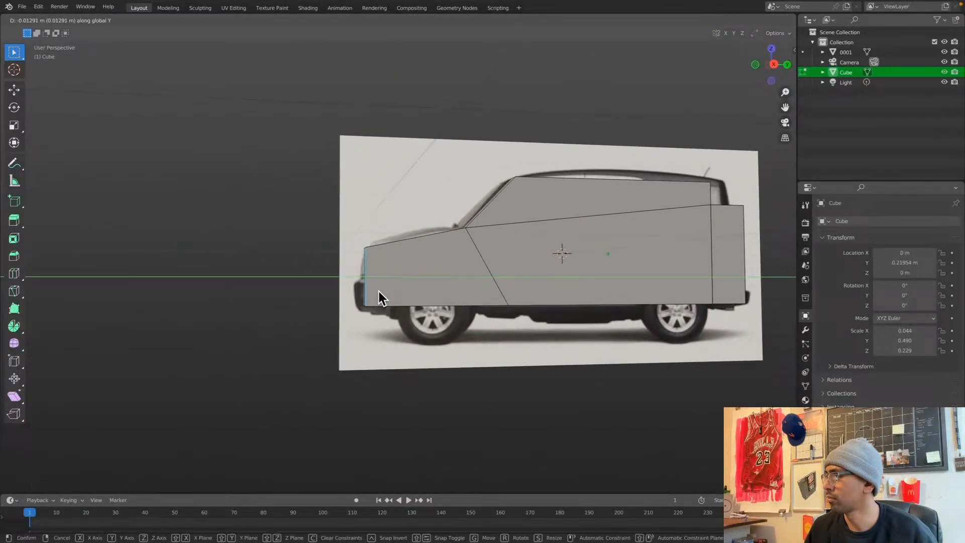
pyautogui.click(382, 290)
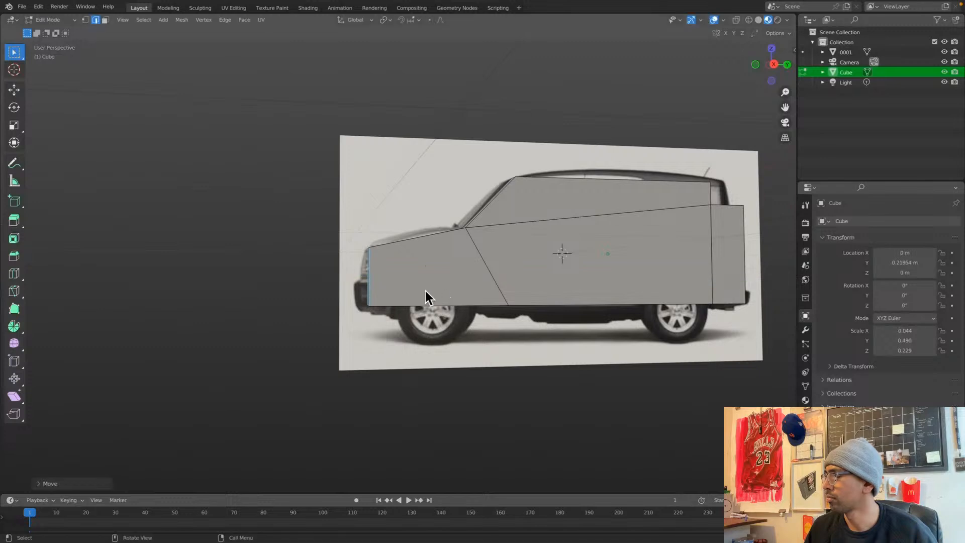
pyautogui.scroll(2, 583, 313)
pyautogui.moveTo(581, 314); pyautogui.dragTo(405, 345, button='middle')
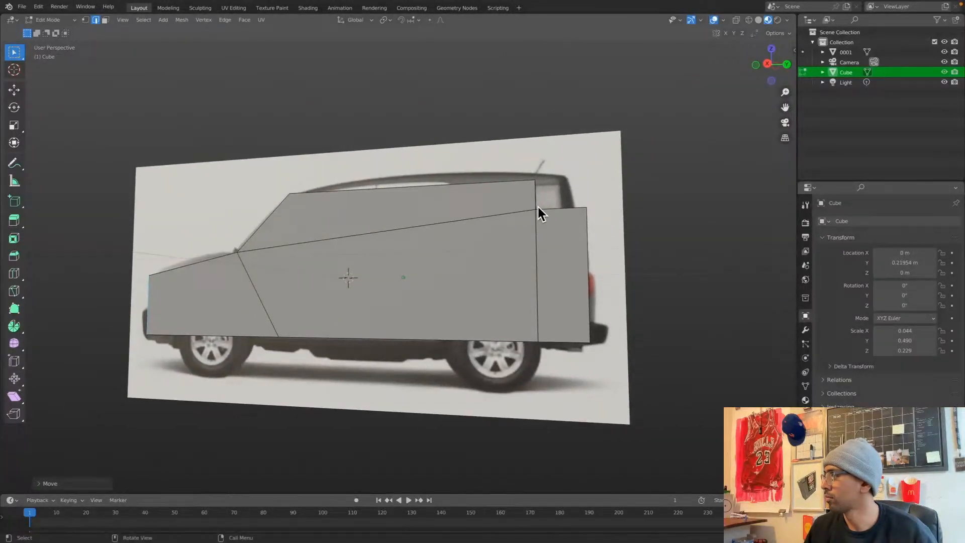
pyautogui.moveTo(522, 188); pyautogui.dragTo(444, 209, button='middle')
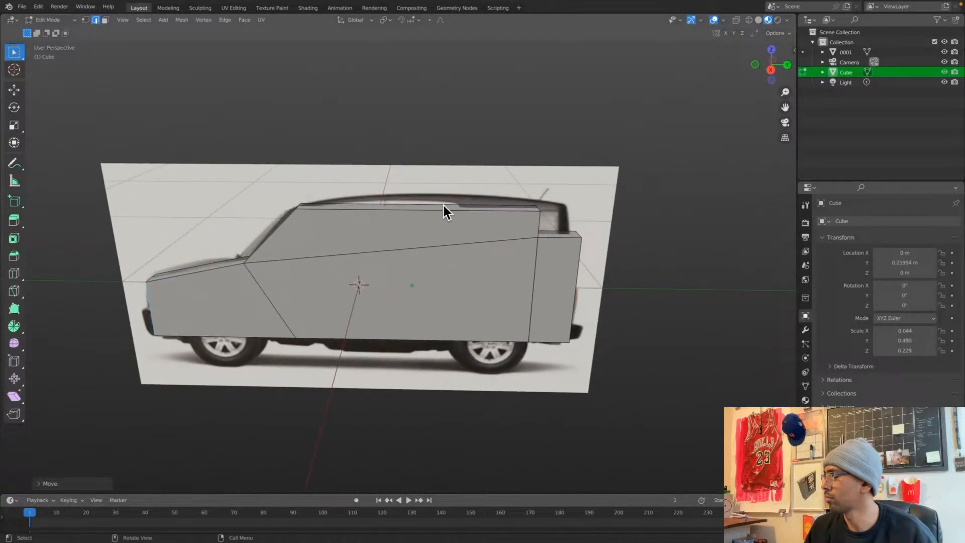
pyautogui.hotkey('ctrl', 'Tab')
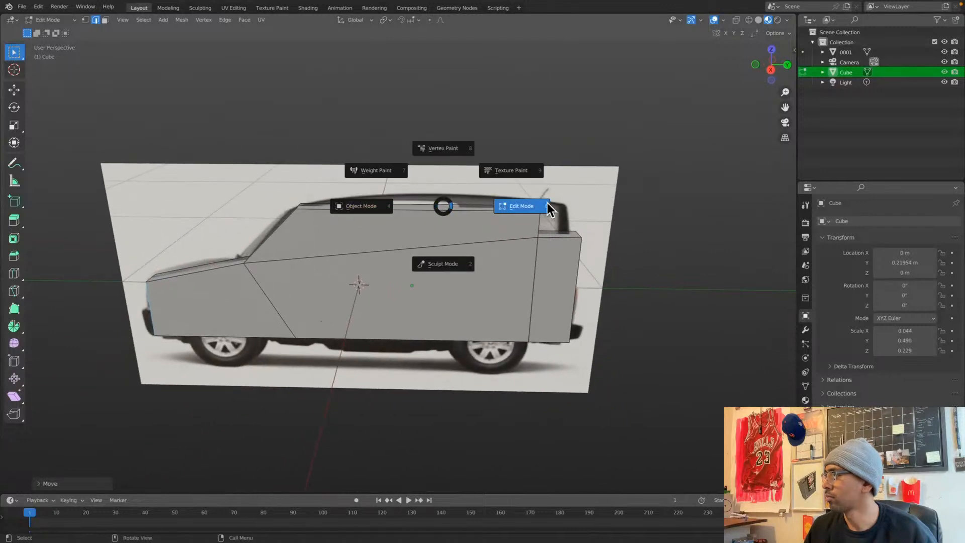
pyautogui.click(90, 52)
pyautogui.hotkey('ctrl', 'Tab')
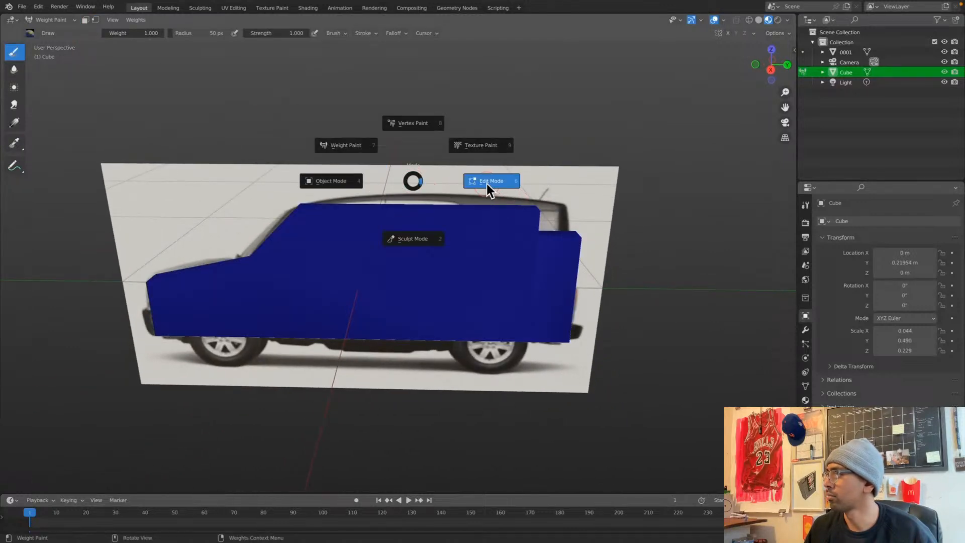
pyautogui.press('Escape')
pyautogui.hotkey('ctrl', 'Tab')
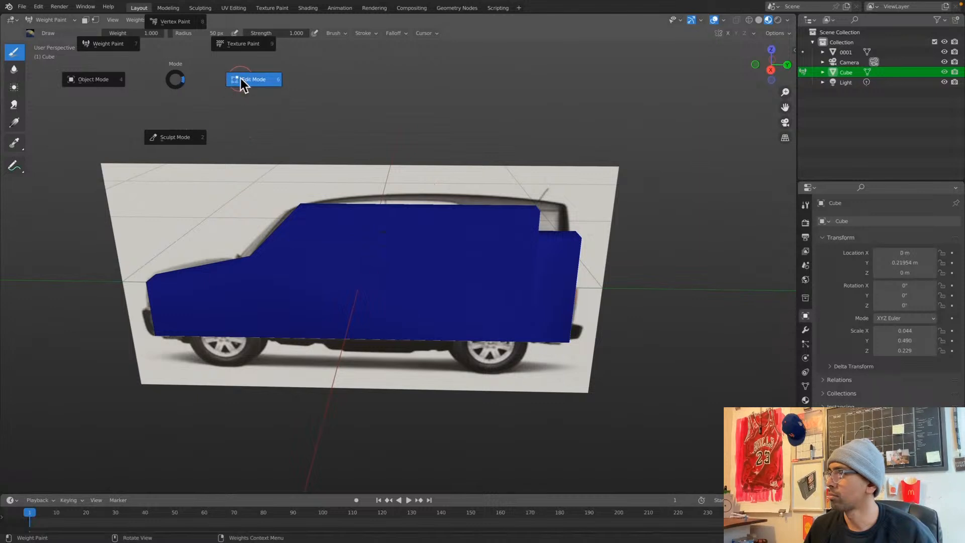
pyautogui.click(119, 81)
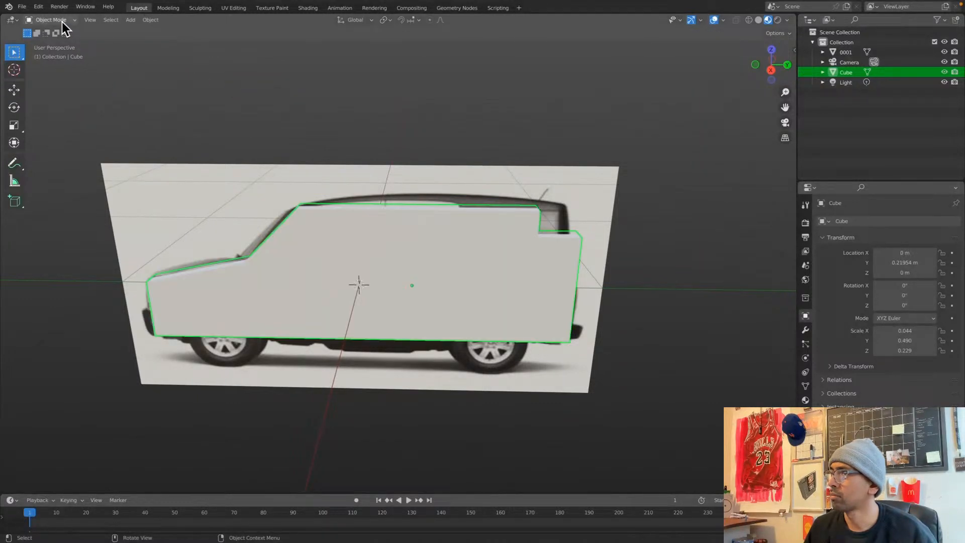
pyautogui.moveTo(390, 222); pyautogui.dragTo(412, 233, button='middle')
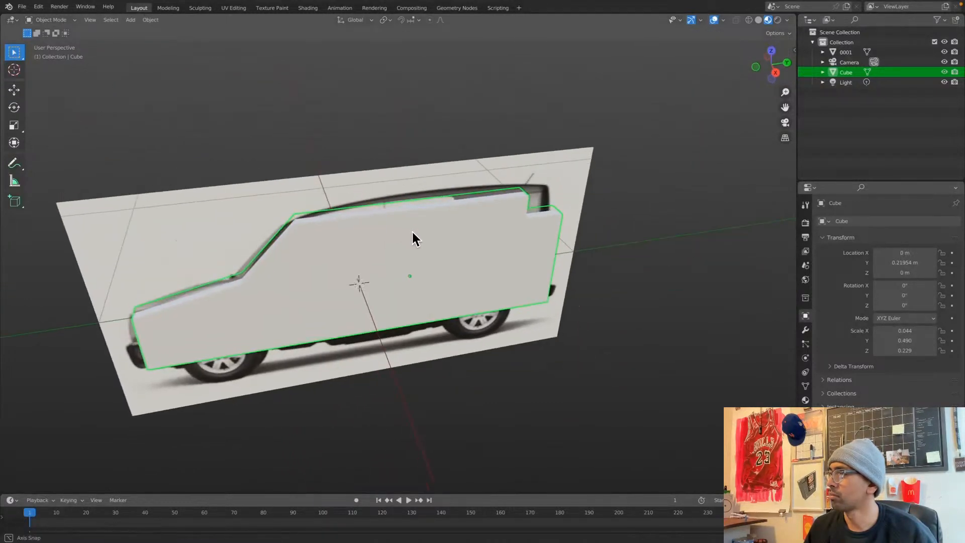
pyautogui.click(56, 21)
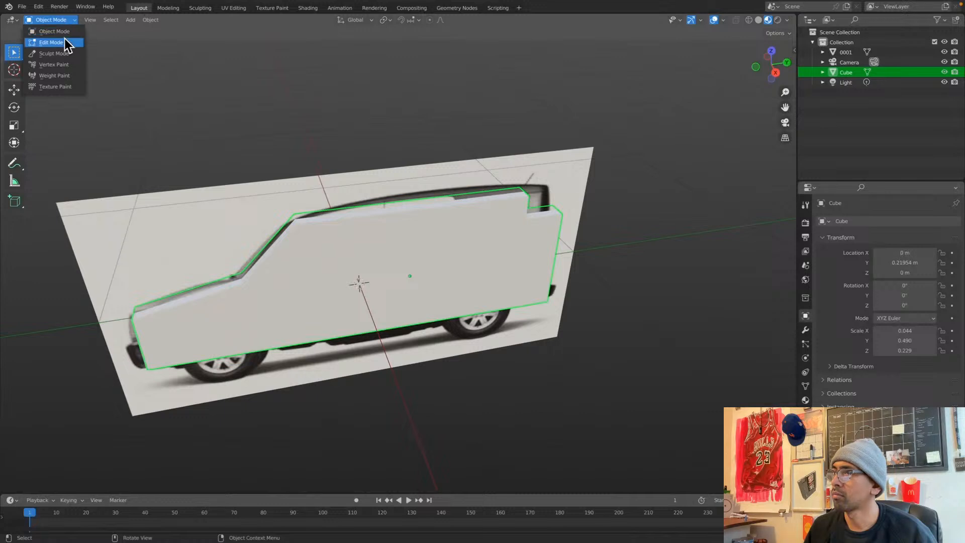
pyautogui.click(65, 42)
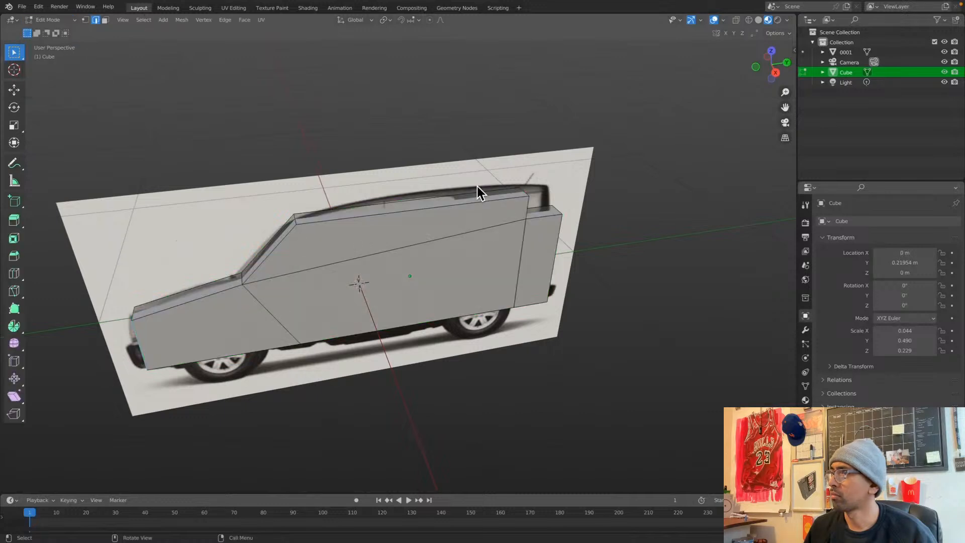
# Add one crosswise loop cut around the middle of the cabin, and return to the box select tool with edge selection
pyautogui.click(392, 208)
pyautogui.click(106, 20)
pyautogui.click(409, 208)
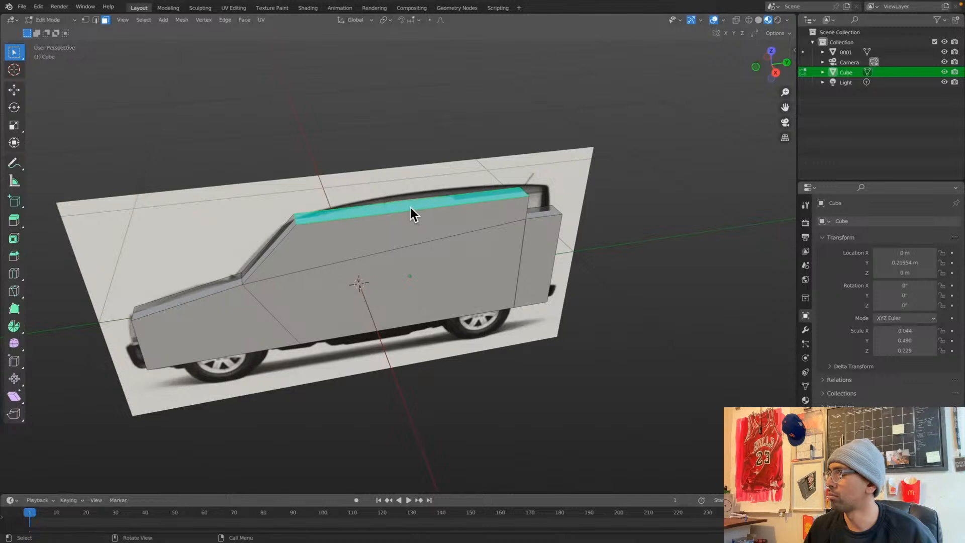
pyautogui.click(15, 273)
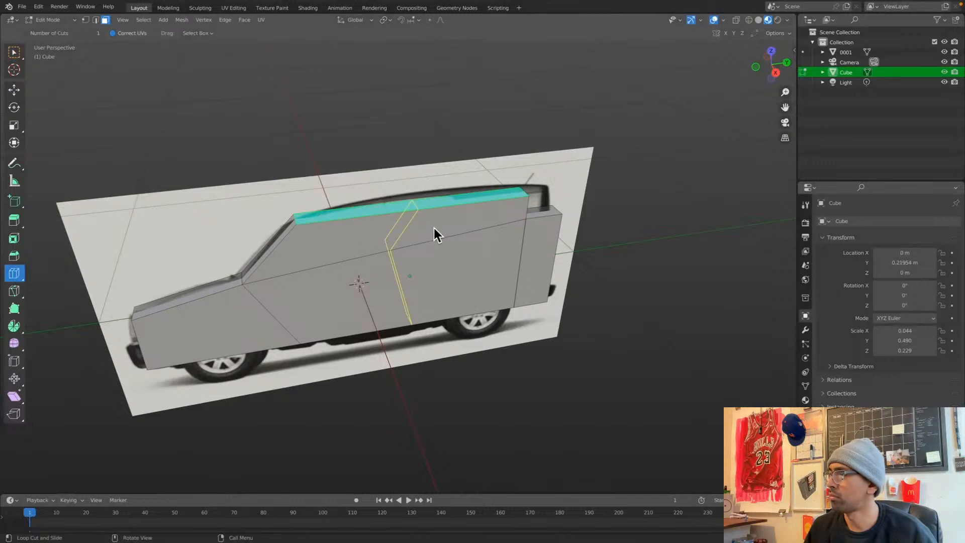
pyautogui.click(387, 213)
pyautogui.hotkey('ctrl', 'Tab')
pyautogui.click(472, 205)
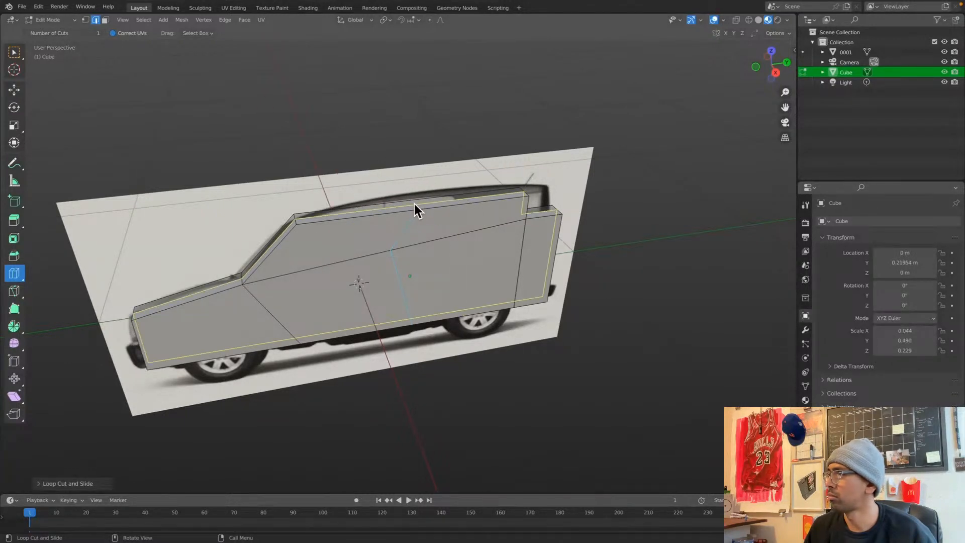
pyautogui.click(14, 52)
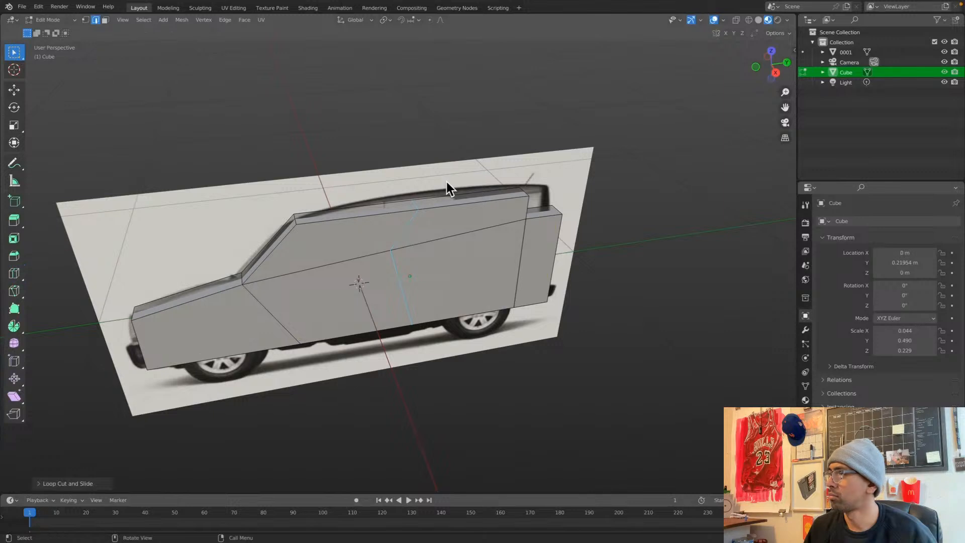
# Raise the middle loop cut's roof edge along Z to the reference roofline, and shift it forward along Y
pyautogui.click(415, 204)
pyautogui.moveTo(415, 204); pyautogui.dragTo(435, 183, button='middle')
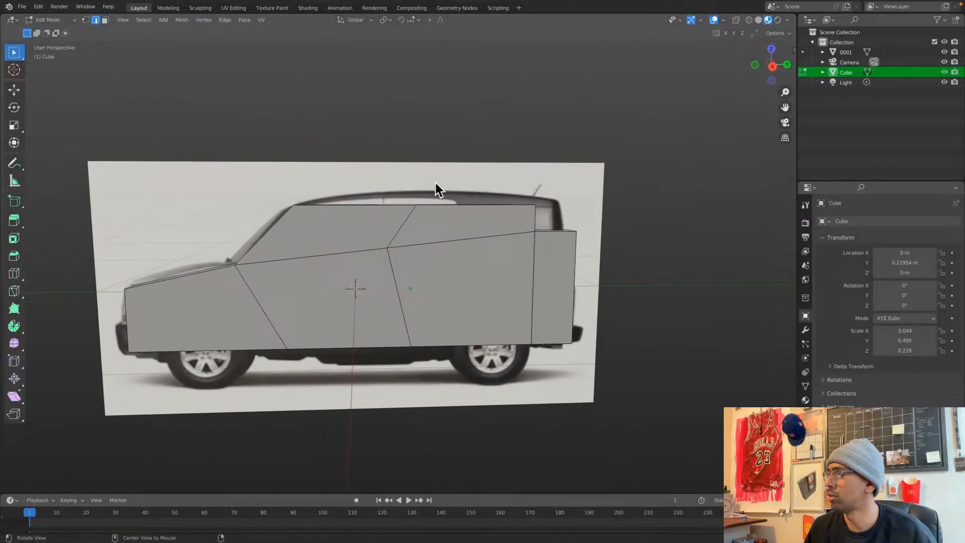
pyautogui.press('g')
pyautogui.press('z')
pyautogui.click(432, 170)
pyautogui.press('g')
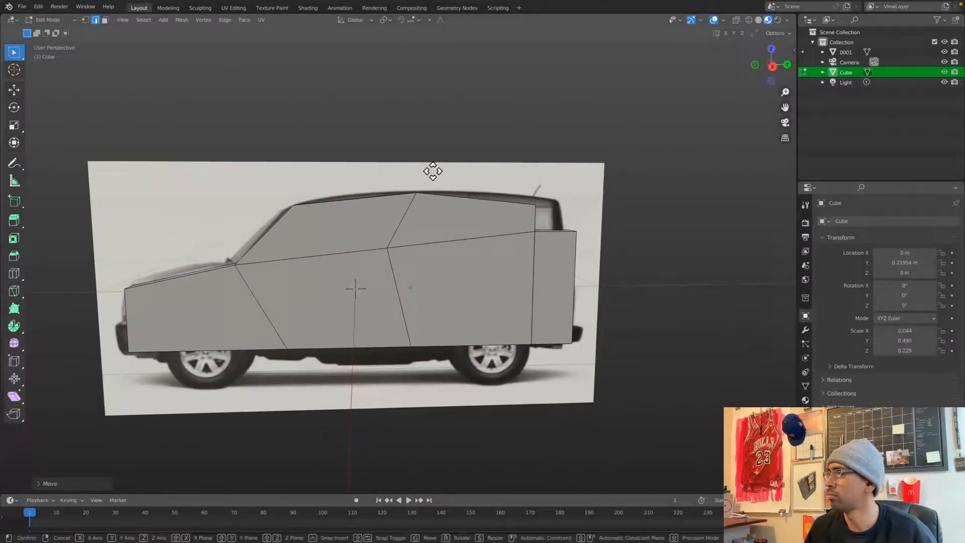
pyautogui.press('y')
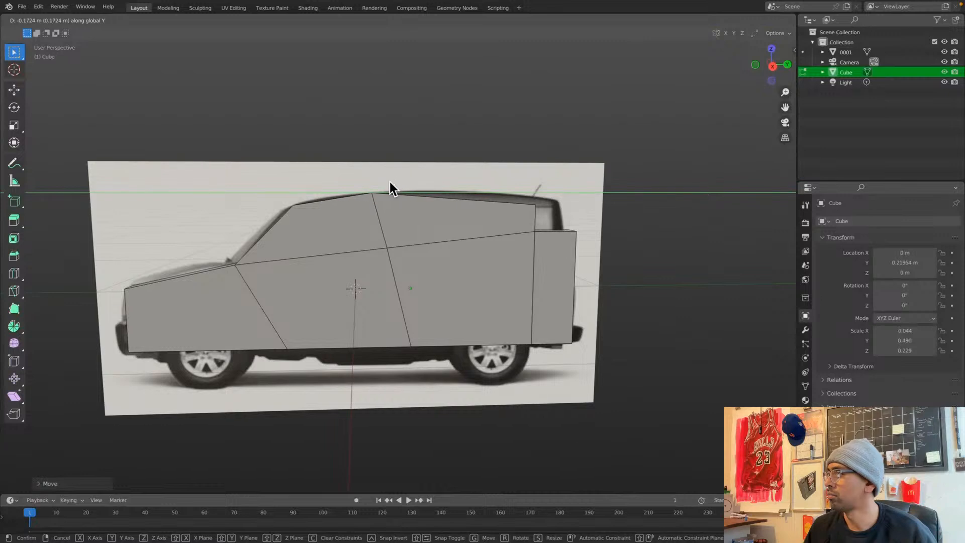
pyautogui.click(369, 194)
pyautogui.click(295, 212)
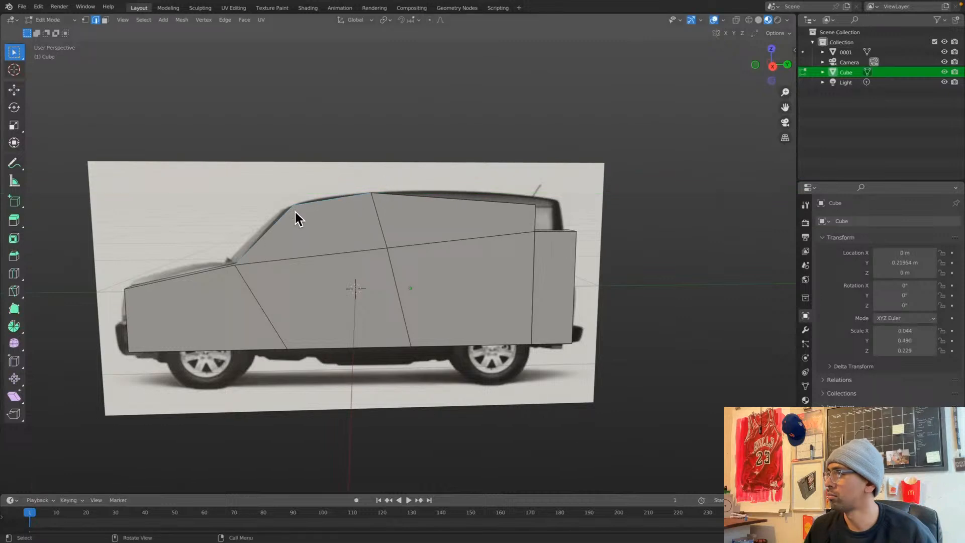
pyautogui.press('g')
pyautogui.press('y')
pyautogui.press('Escape')
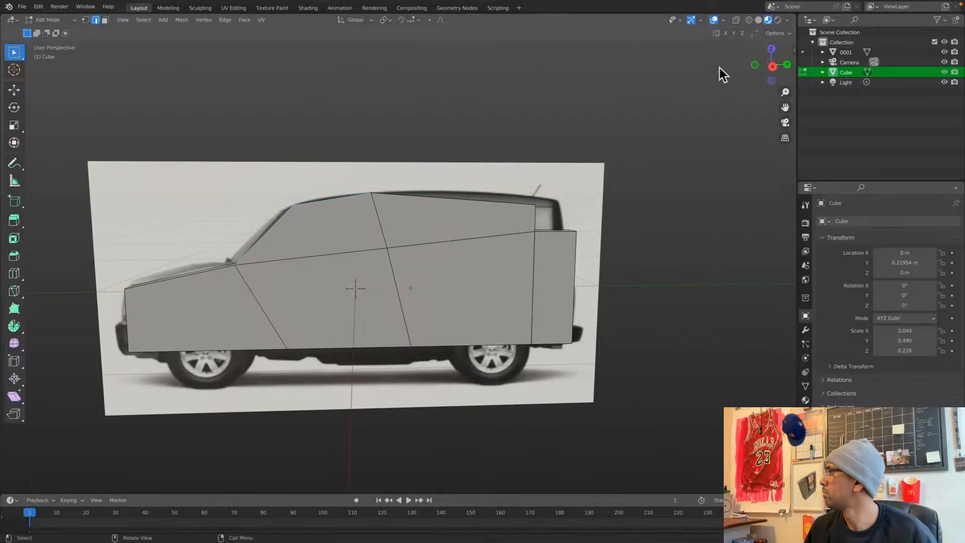
# Turn on X-ray and add one crosswise loop cut through the rear part of the cabin, close to the tail
pyautogui.click(737, 22)
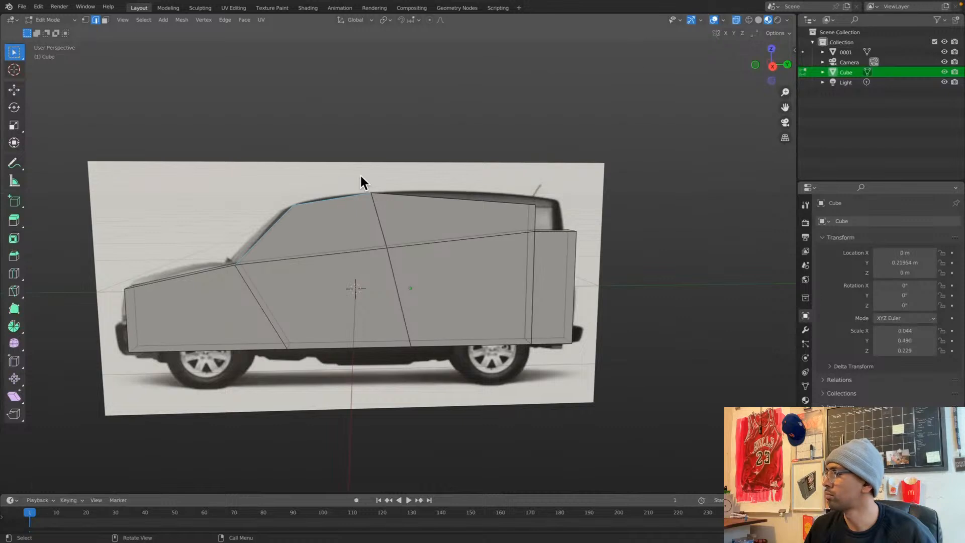
pyautogui.moveTo(333, 189)
pyautogui.mouseDown(button='middle')
pyautogui.moveTo(350, 195)
pyautogui.moveTo(323, 194)
pyautogui.mouseUp(button='middle')
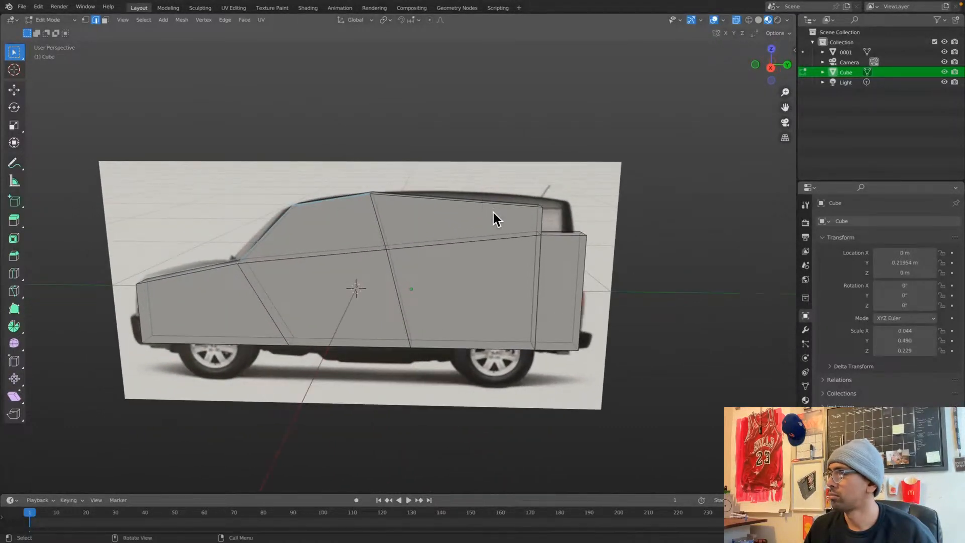
pyautogui.click(14, 273)
pyautogui.moveTo(492, 227); pyautogui.dragTo(535, 221)
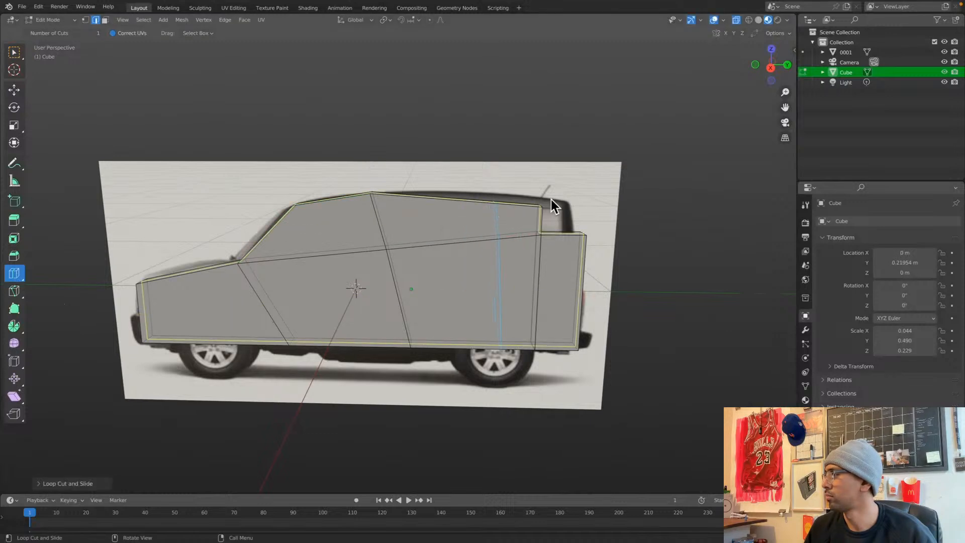
pyautogui.hotkey('ctrl', 'Tab')
pyautogui.hotkey('ctrl', 'Tab')
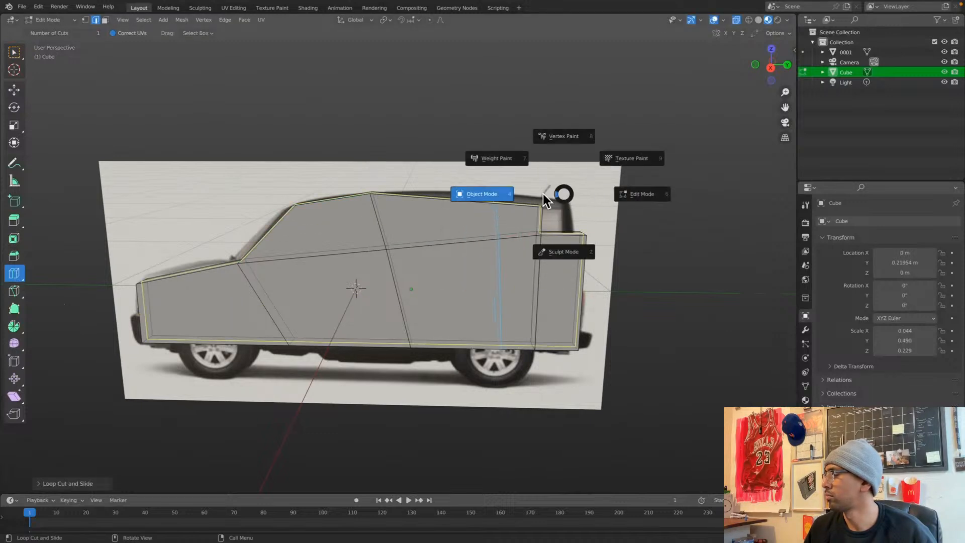
pyautogui.click(505, 195)
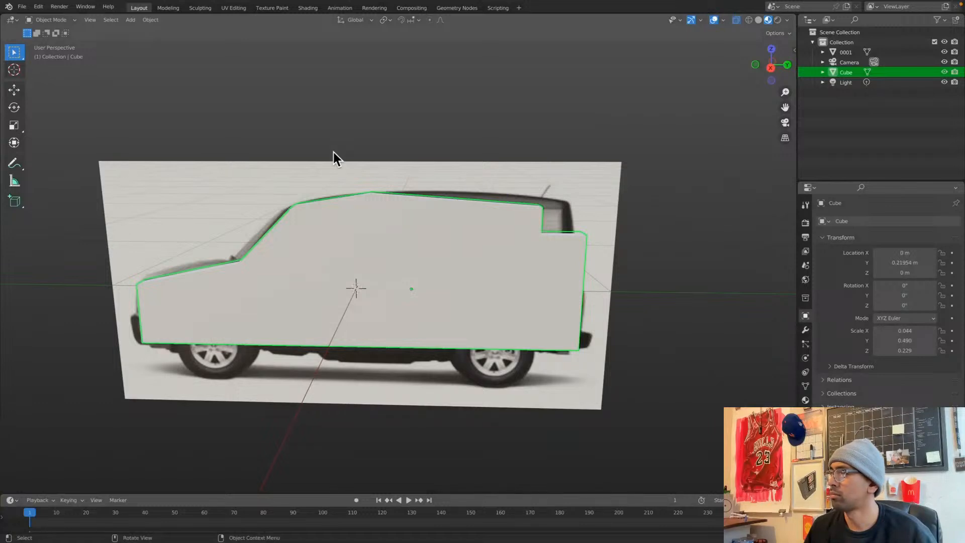
pyautogui.hotkey('ctrl', 'Tab')
pyautogui.click(509, 210)
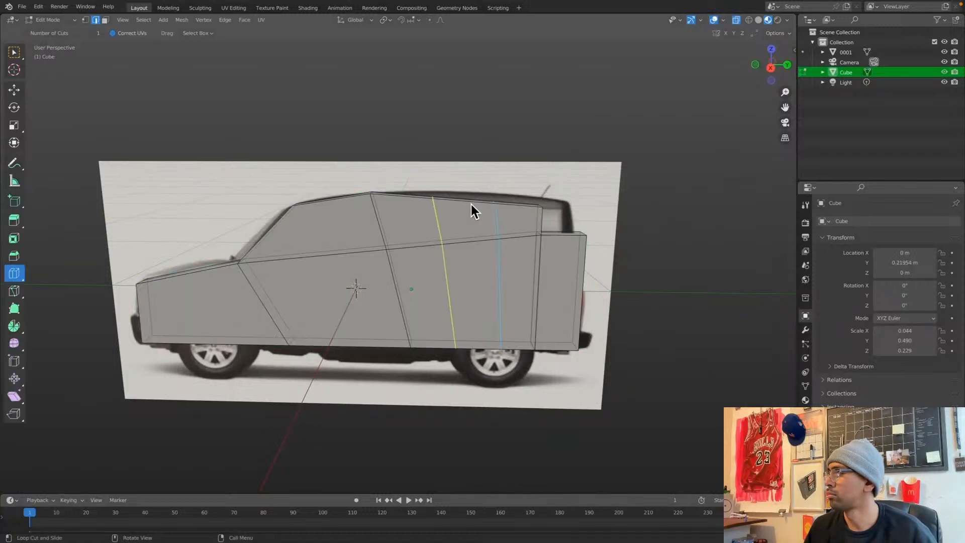
# With the box select tool in right side view, move the roof's rear edge out to the reference's rear roof corner
pyautogui.click(18, 52)
pyautogui.click(550, 185)
pyautogui.moveTo(566, 209); pyautogui.dragTo(557, 210, button='middle')
pyautogui.press('KP_3')
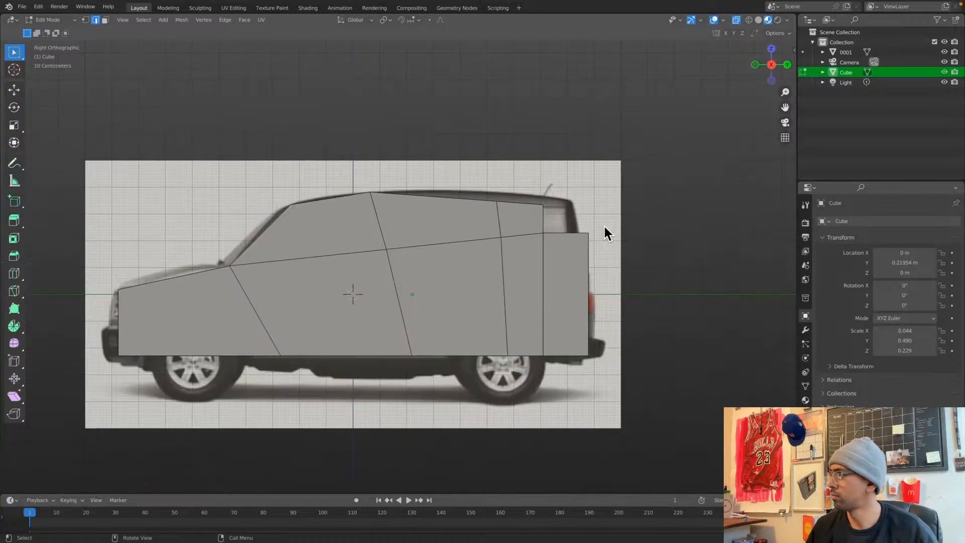
pyautogui.press('g')
pyautogui.click(583, 208)
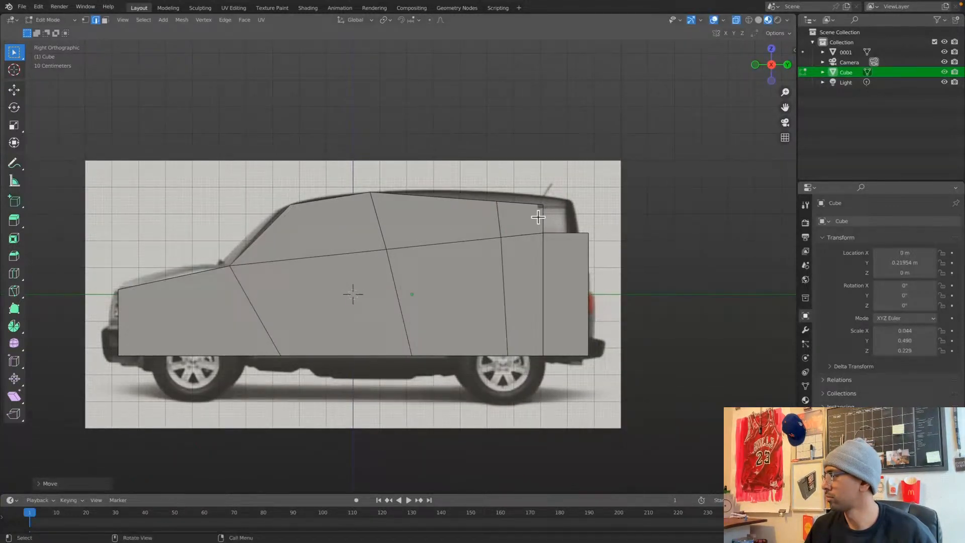
pyautogui.moveTo(567, 207); pyautogui.dragTo(544, 249, button='middle')
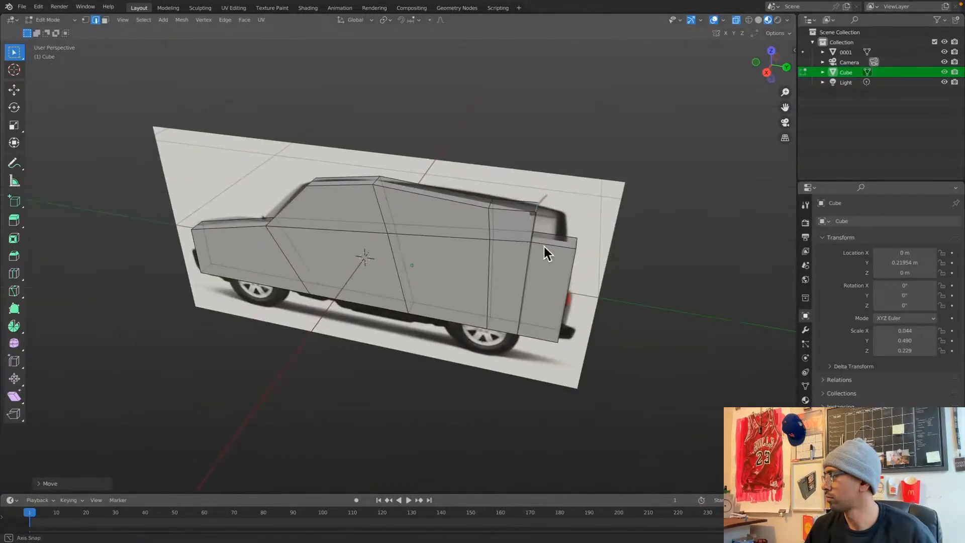
pyautogui.press('KP_3')
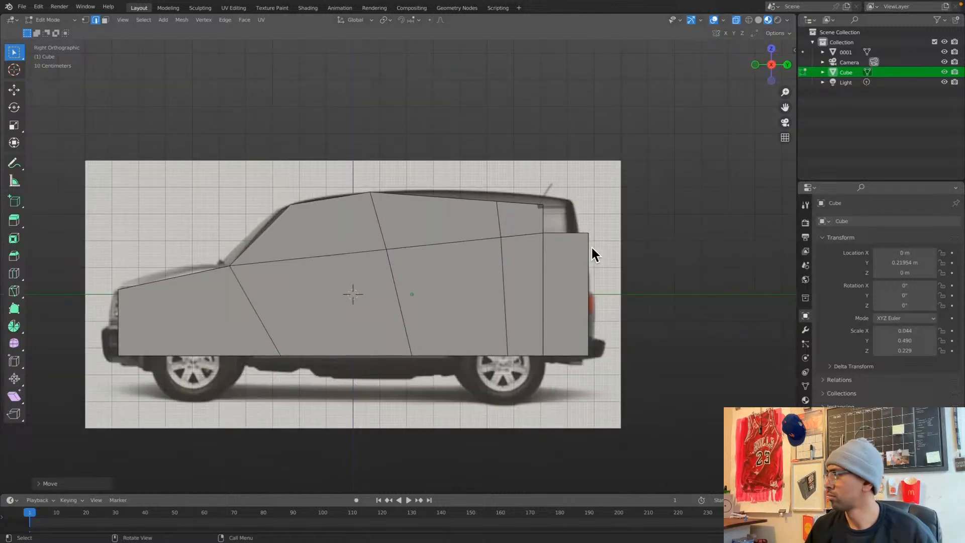
pyautogui.press('g')
pyautogui.click(621, 248)
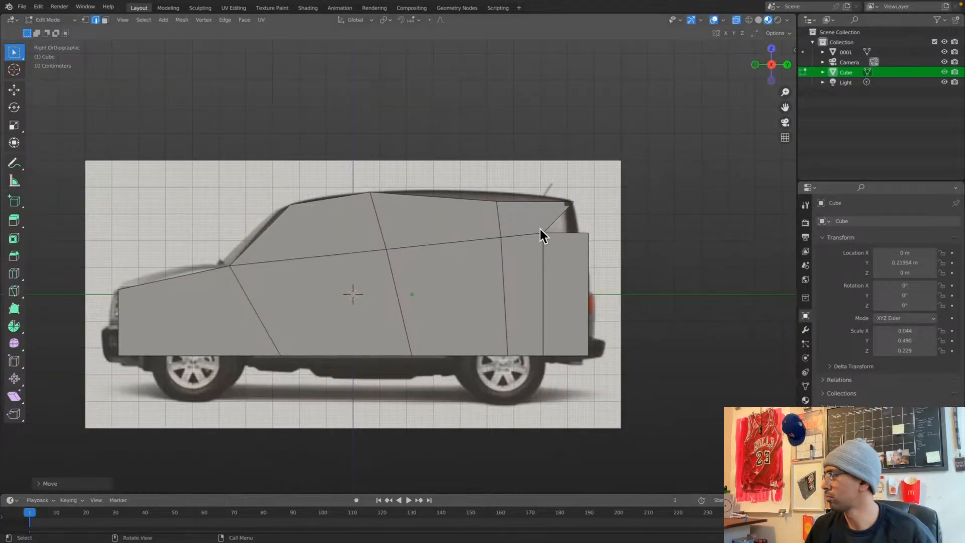
# Raise the rear loop cut's roof edge along Z to meet the reference roofline
pyautogui.click(503, 203)
pyautogui.press('g')
pyautogui.press('z')
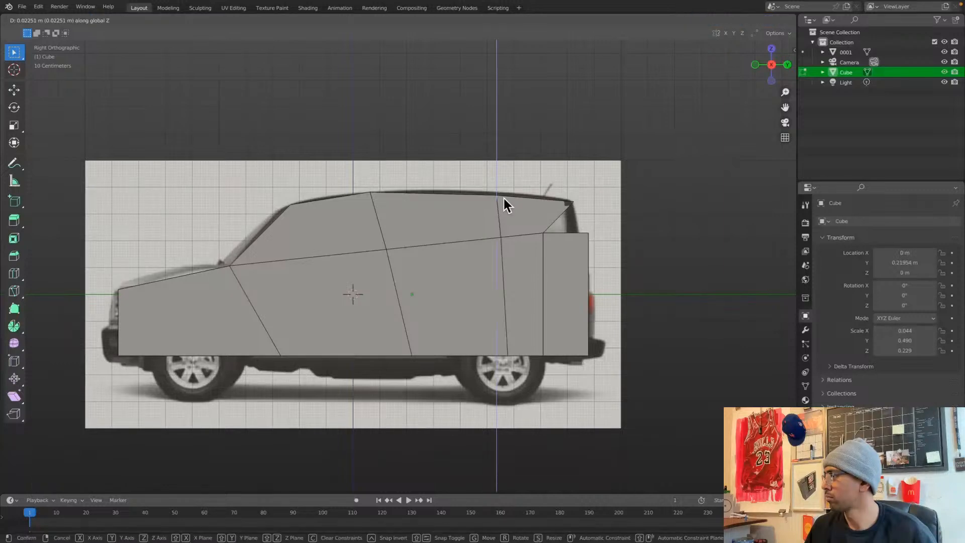
pyautogui.click(505, 196)
# Shift the middle loop cut's roof edge slightly rearward along Y and raise it along Z to the reference roofline
pyautogui.moveTo(362, 184); pyautogui.dragTo(393, 200)
pyautogui.press('g')
pyautogui.press('y')
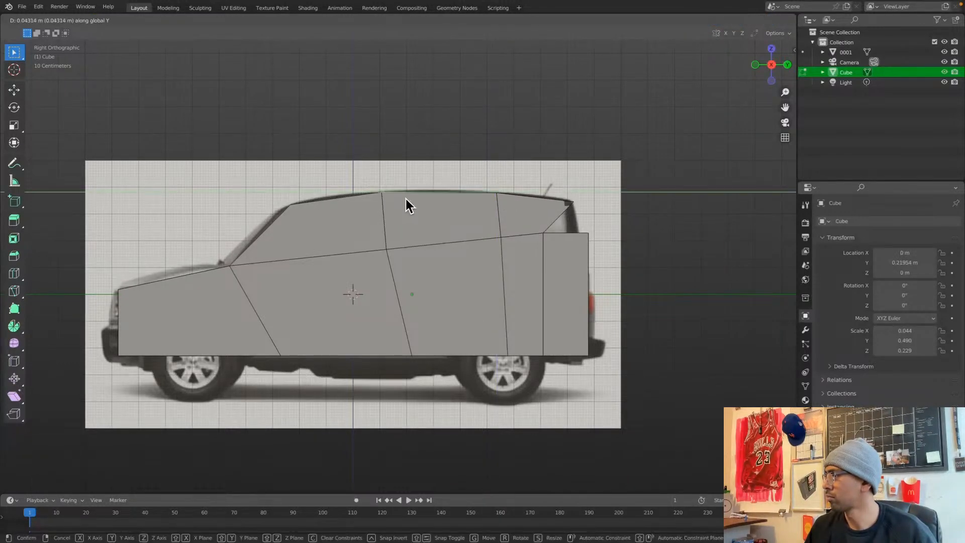
pyautogui.click(407, 200)
pyautogui.press('g')
pyautogui.press('z')
pyautogui.click(408, 197)
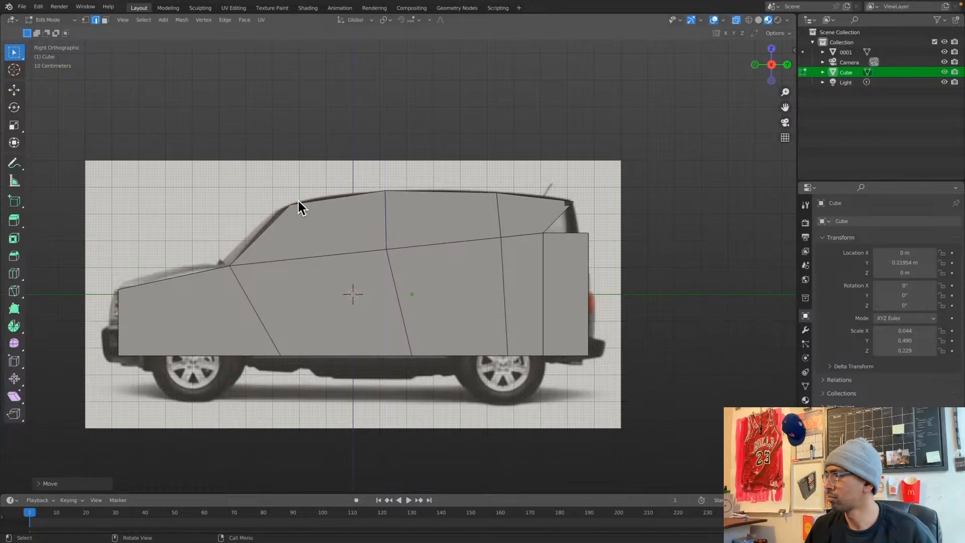
# Lower the tail's rearmost upper edge along Z and pull it slightly forward along Y to fit the reference's back end
pyautogui.click(594, 235)
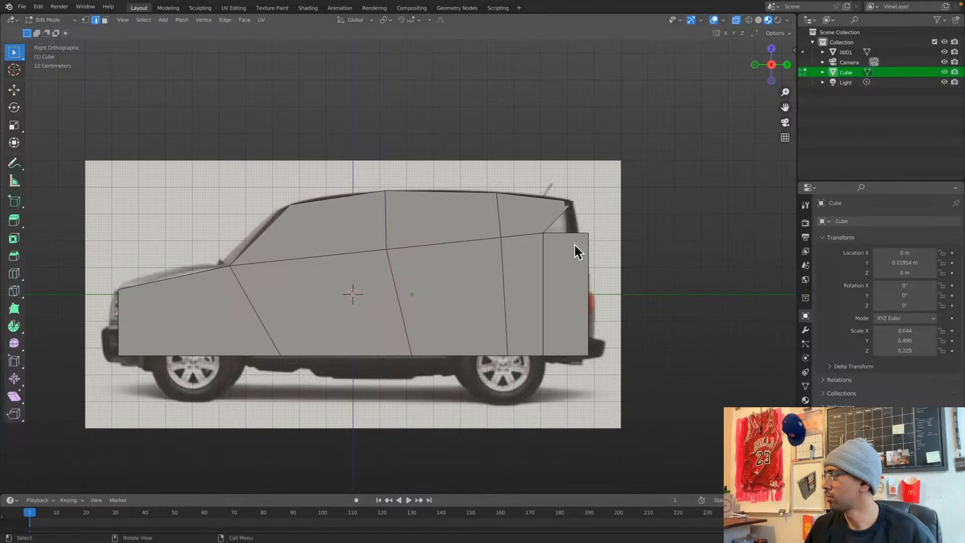
pyautogui.press('g')
pyautogui.press('z')
pyautogui.click(581, 270)
pyautogui.press('g')
pyautogui.press('x')
pyautogui.press('y')
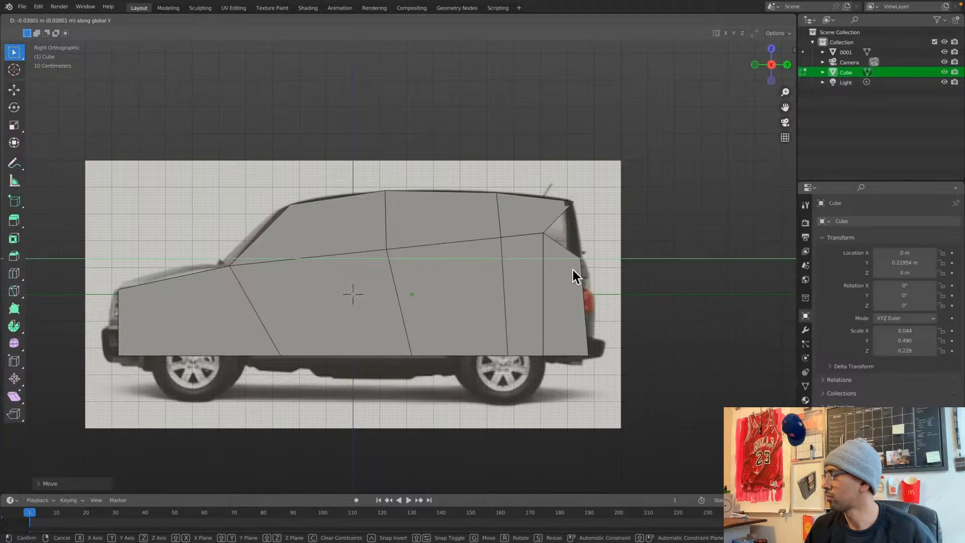
pyautogui.click(575, 269)
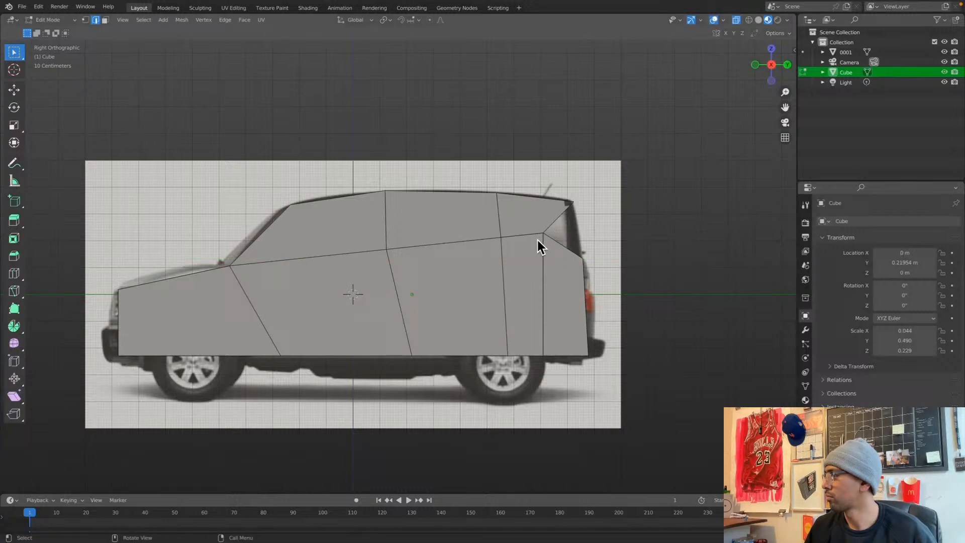
# Move the edge at the base of the rear window rearward along Y to the reference's tailgate line
pyautogui.click(539, 239)
pyautogui.press('g')
pyautogui.press('y')
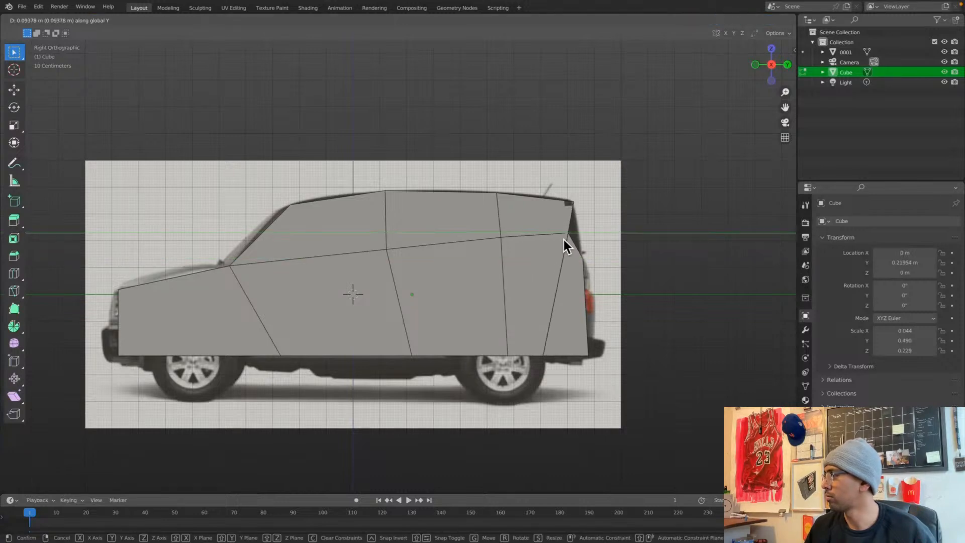
pyautogui.click(574, 239)
# In front view, move the skewed rear roof edge about 0.05 m along X to line up with the body's sides
pyautogui.moveTo(600, 203)
pyautogui.mouseDown(button='middle')
pyautogui.moveTo(566, 230)
pyautogui.moveTo(441, 221)
pyautogui.moveTo(467, 226)
pyautogui.moveTo(582, 198)
pyautogui.mouseUp(button='middle')
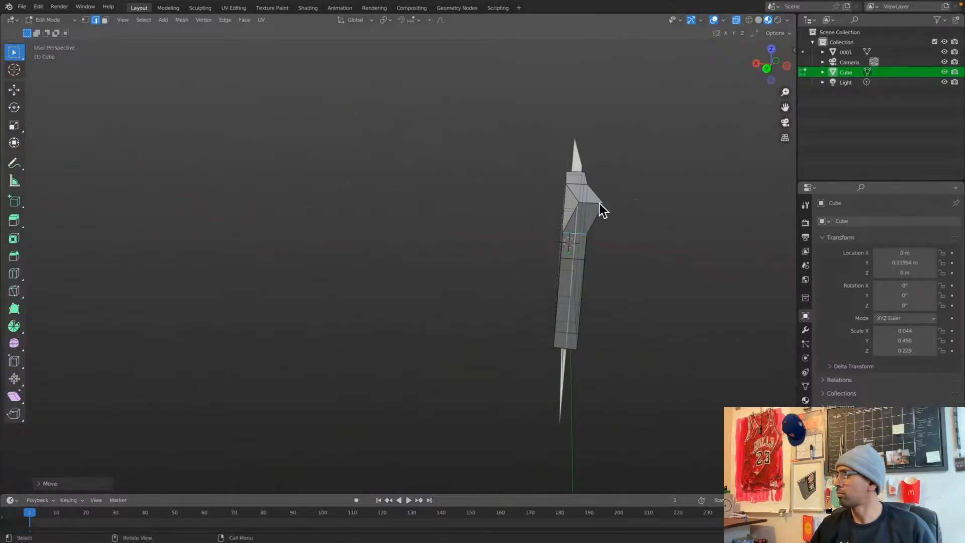
pyautogui.click(594, 204)
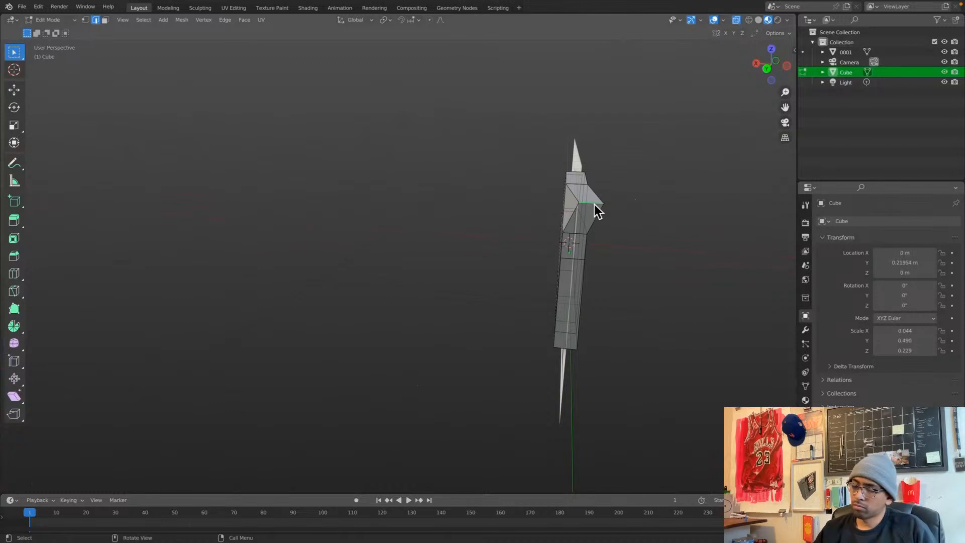
pyautogui.press('KP_1')
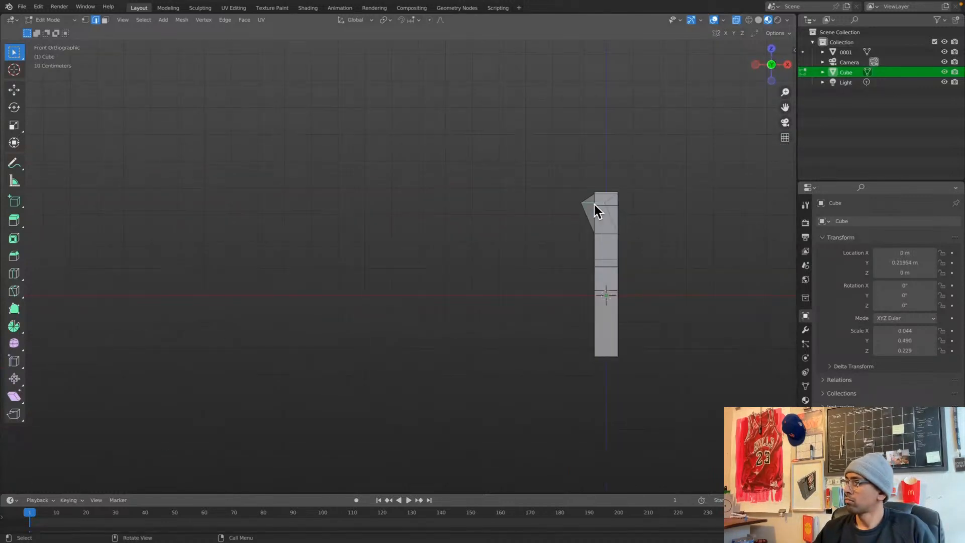
pyautogui.scroll(-3, 594, 205)
pyautogui.scroll(10, 594, 204)
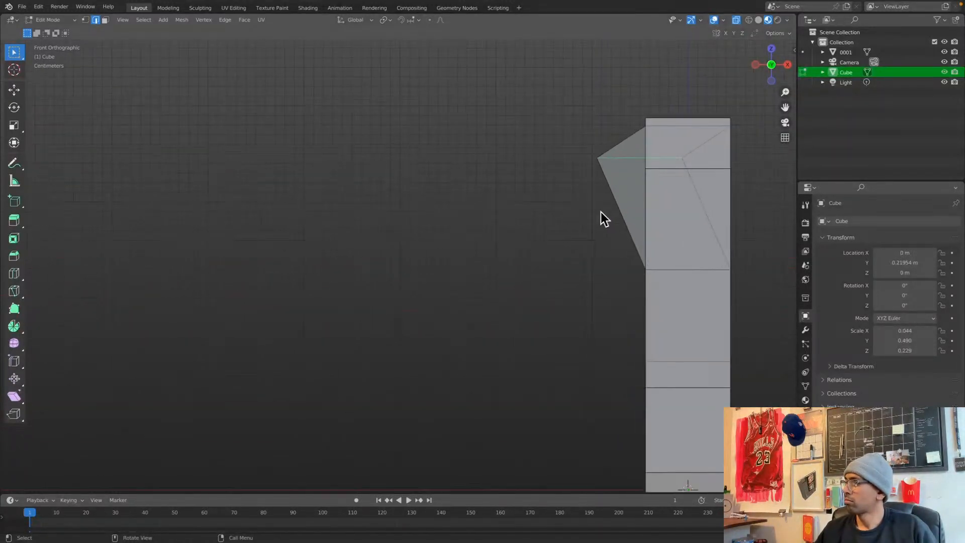
pyautogui.keyDown('shift'); pyautogui.moveTo(601, 212); pyautogui.dragTo(418, 355, button='middle'); pyautogui.keyUp('shift')
pyautogui.press('g')
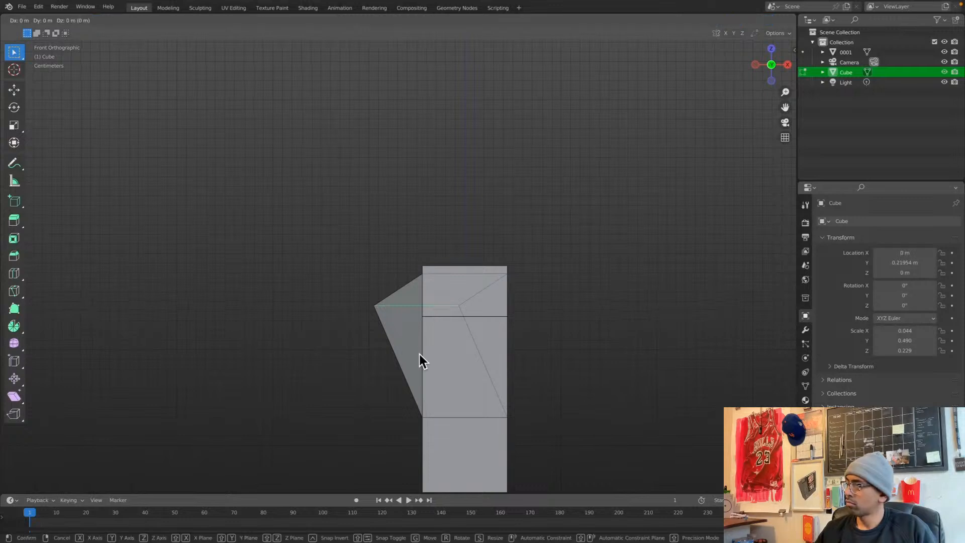
pyautogui.press('x')
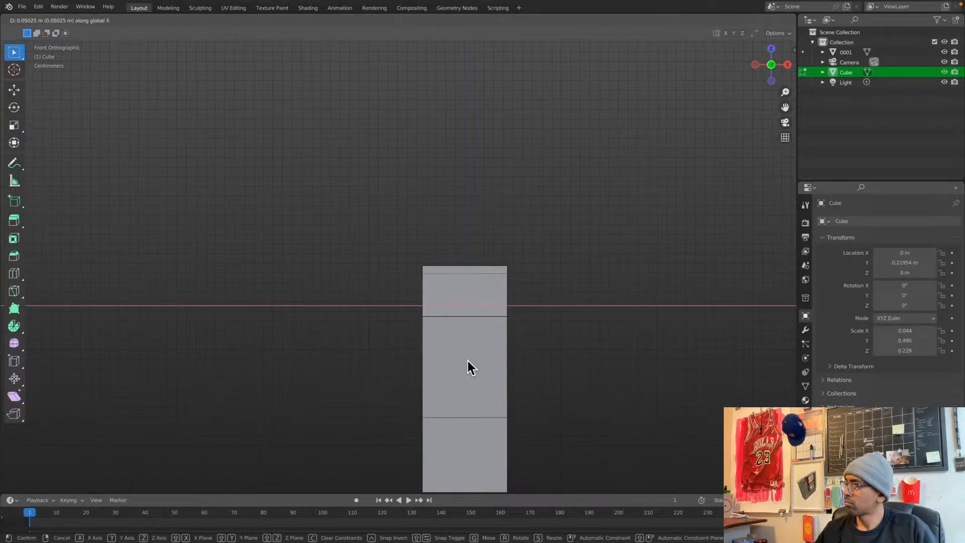
pyautogui.click(467, 360)
pyautogui.moveTo(454, 361); pyautogui.dragTo(508, 339, button='middle')
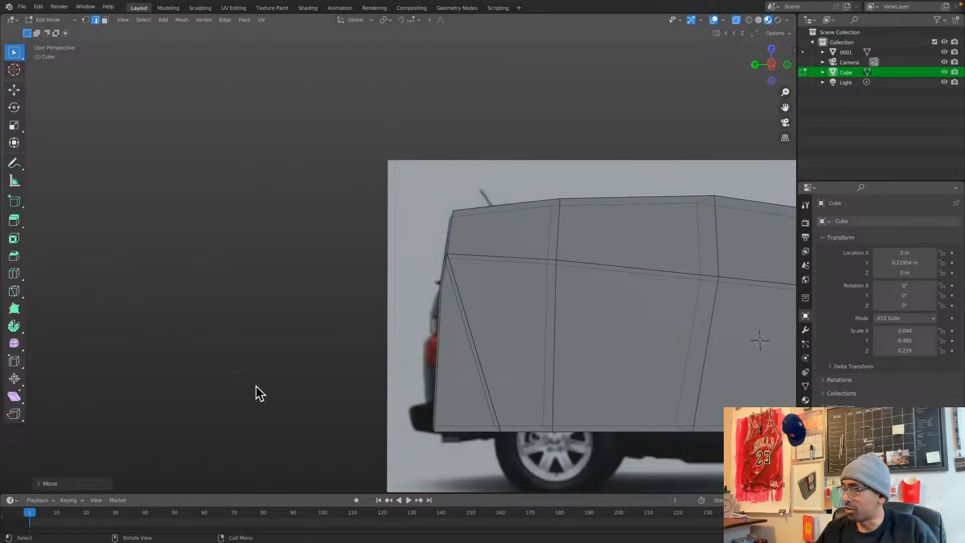
pyautogui.press('b')
pyautogui.moveTo(442, 388); pyautogui.dragTo(480, 389)
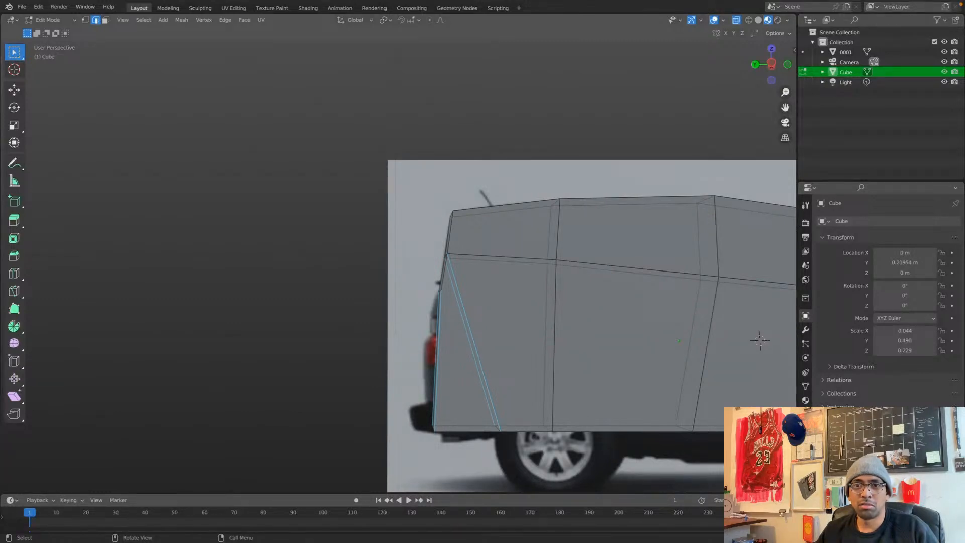
pyautogui.hotkey('ctrl', 'Up')
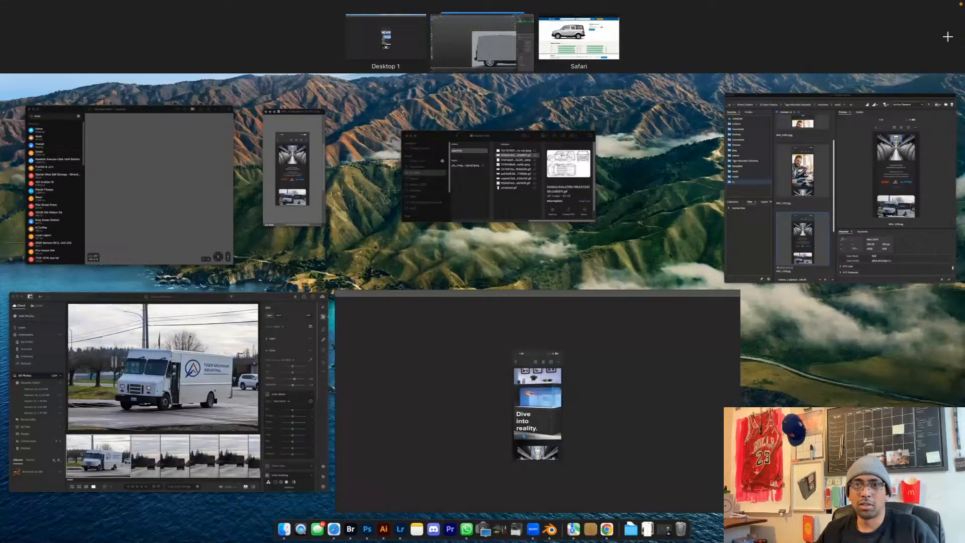
pyautogui.hotkey('ctrl', 'Up')
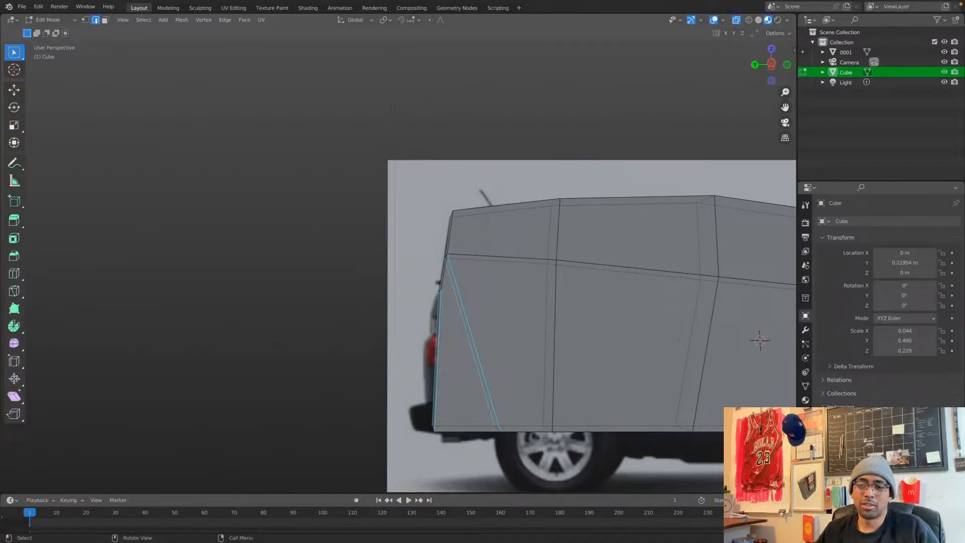
pyautogui.press('super+Tab')
pyautogui.click(346, 279)
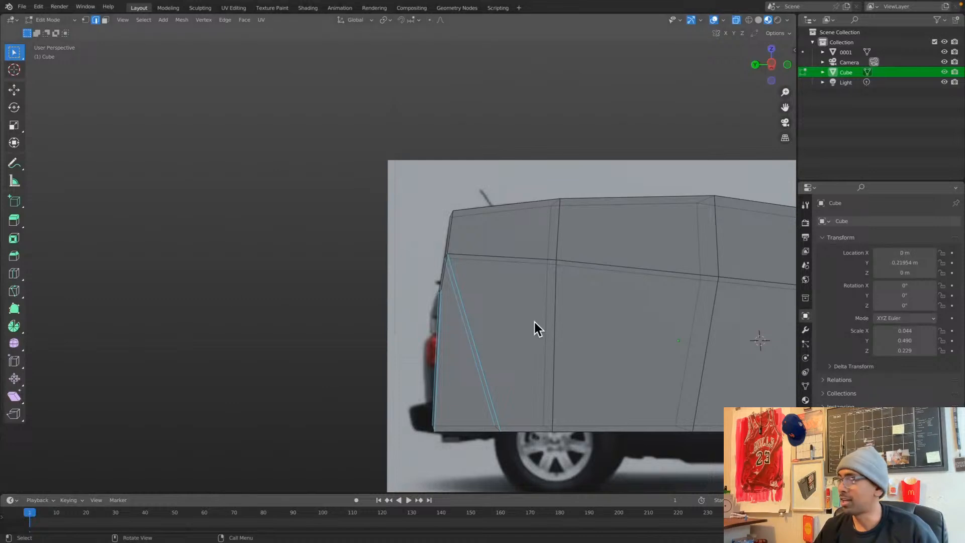
pyautogui.click(353, 238)
# Return to the right orthographic view with the car's rear end in frame to compare it with the reference
pyautogui.press('KP_3')
pyautogui.keyDown('shift'); pyautogui.moveTo(430, 288); pyautogui.dragTo(740, 244, button='middle'); pyautogui.keyUp('shift')
pyautogui.moveTo(641, 376); pyautogui.dragTo(629, 350, button='middle')
pyautogui.press('KP_3')
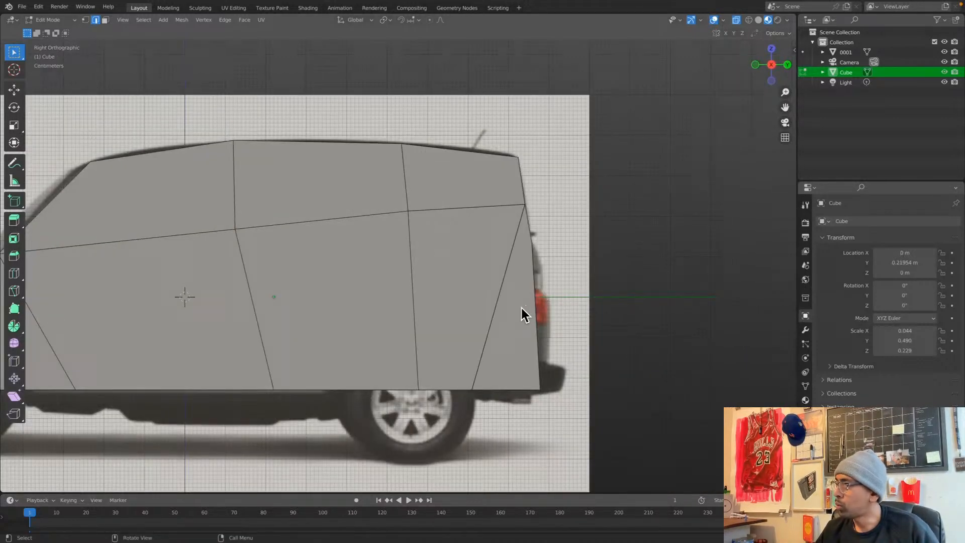
# Switch to face selection and select the face at the very front of the car body
pyautogui.keyDown('shift'); pyautogui.moveTo(504, 314); pyautogui.dragTo(631, 279, button='middle'); pyautogui.keyUp('shift')
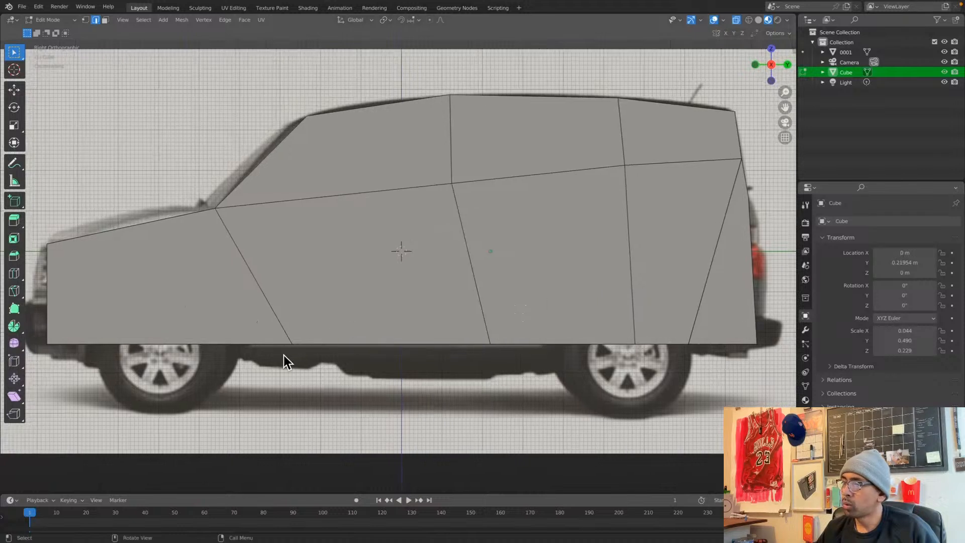
pyautogui.keyDown('shift'); pyautogui.moveTo(287, 360); pyautogui.dragTo(428, 361, button='middle'); pyautogui.keyUp('shift')
pyautogui.scroll(-2, 204, 279)
pyautogui.moveTo(204, 279); pyautogui.dragTo(207, 300, button='middle')
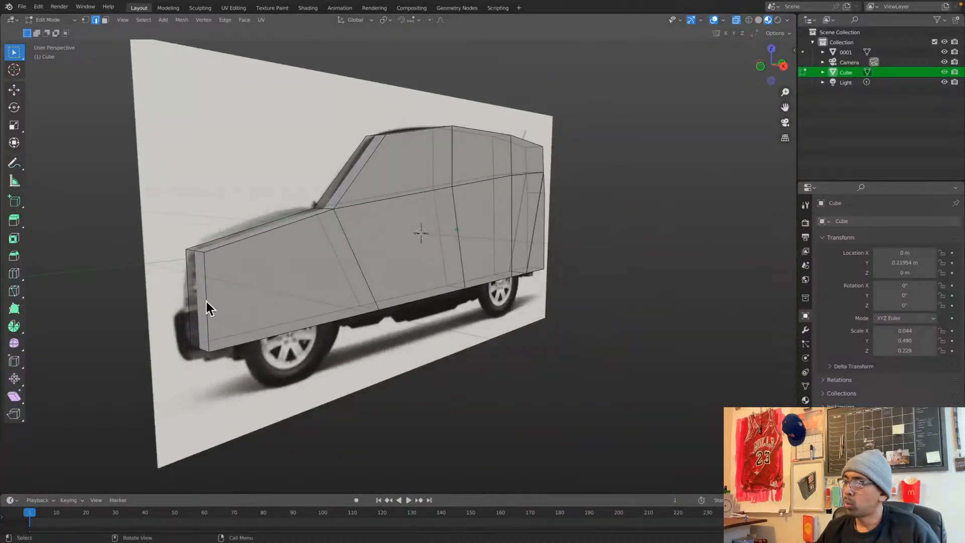
pyautogui.click(197, 301)
pyautogui.hotkey('ctrl', 'Tab')
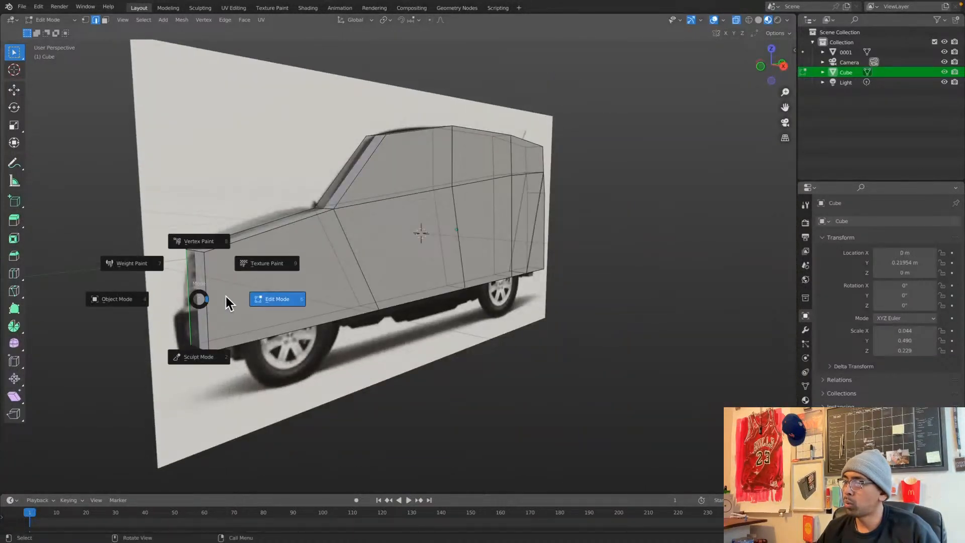
pyautogui.click(266, 297)
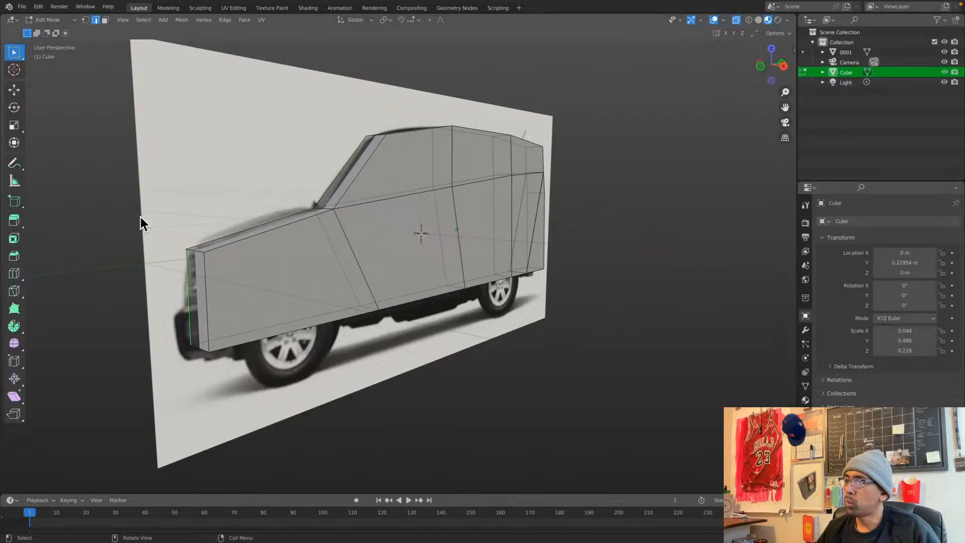
pyautogui.click(105, 20)
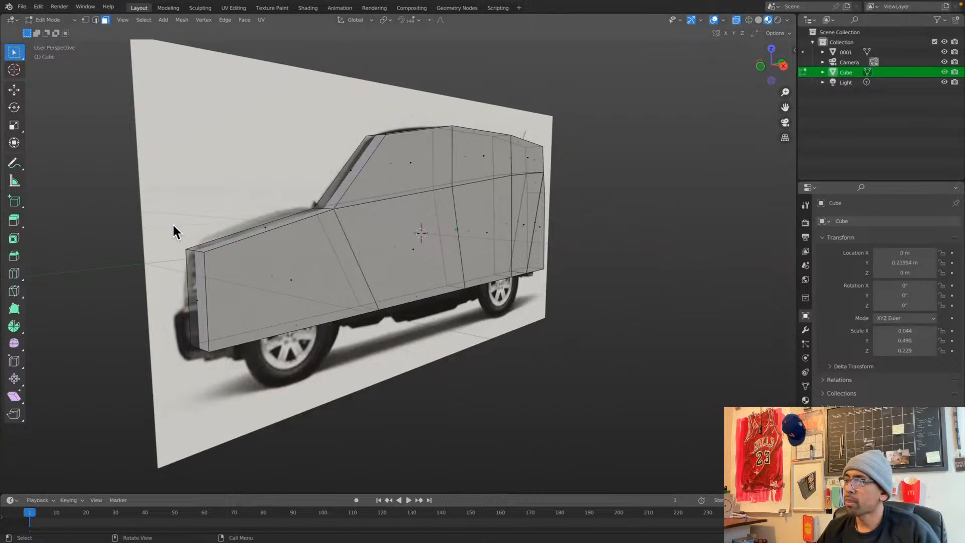
pyautogui.click(203, 297)
pyautogui.moveTo(295, 291); pyautogui.dragTo(321, 290, button='middle')
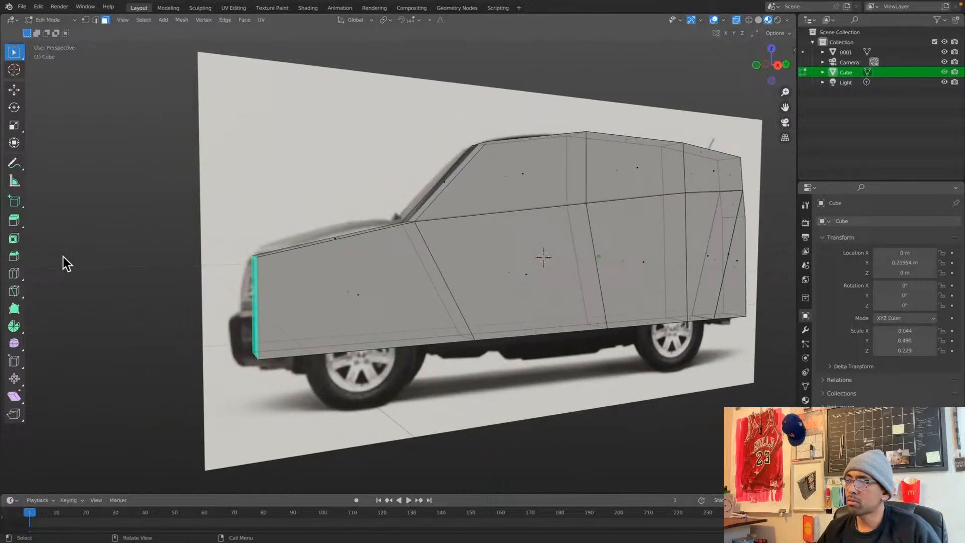
# Add two horizontal loop cuts around the lower half of the body
pyautogui.click(15, 276)
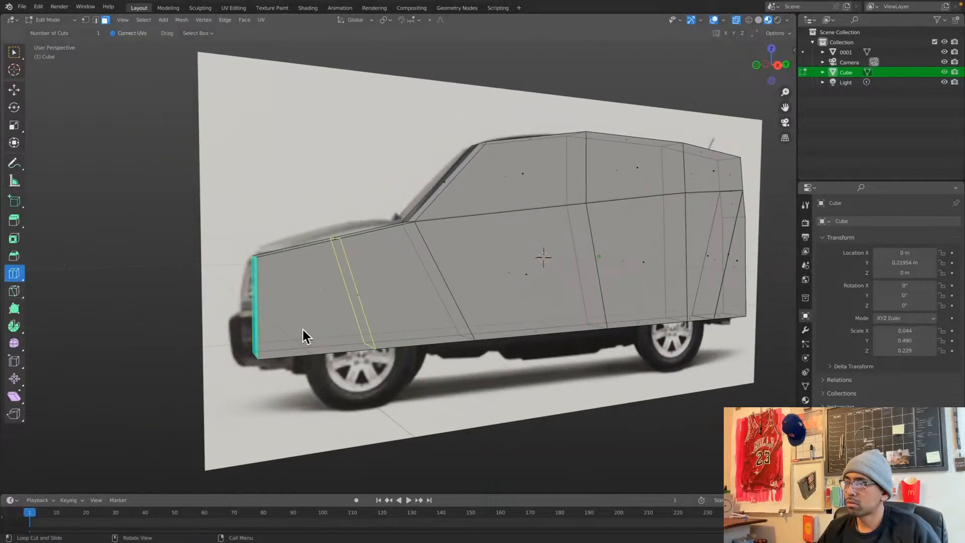
pyautogui.click(261, 306)
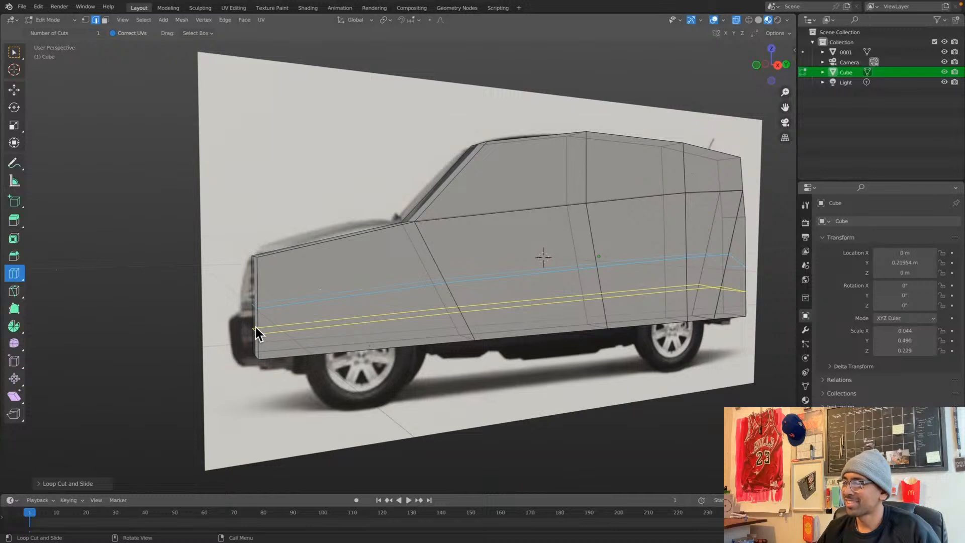
pyautogui.click(256, 327)
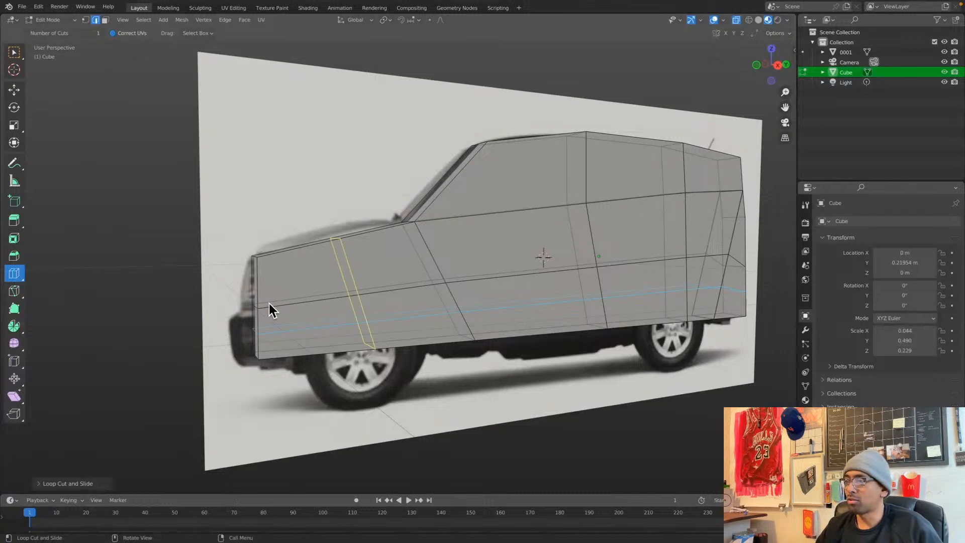
# Try adding further loop cuts around the front end of the body
pyautogui.hotkey('ctrl', 'Tab')
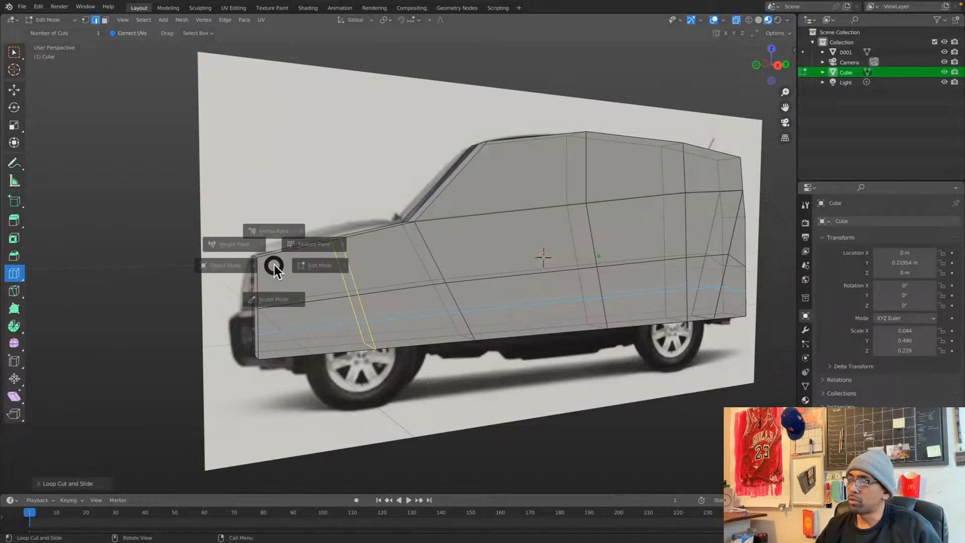
pyautogui.click(342, 263)
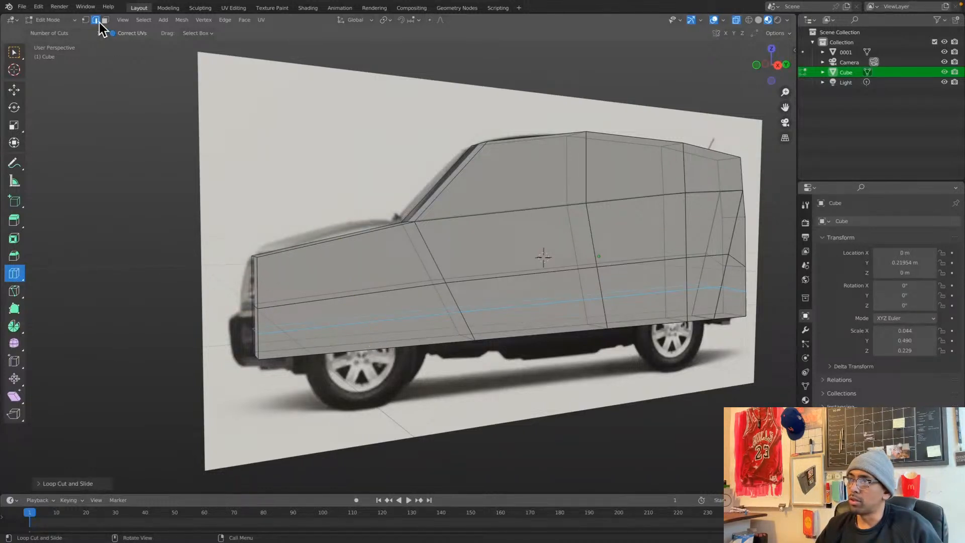
pyautogui.moveTo(254, 308); pyautogui.dragTo(258, 308)
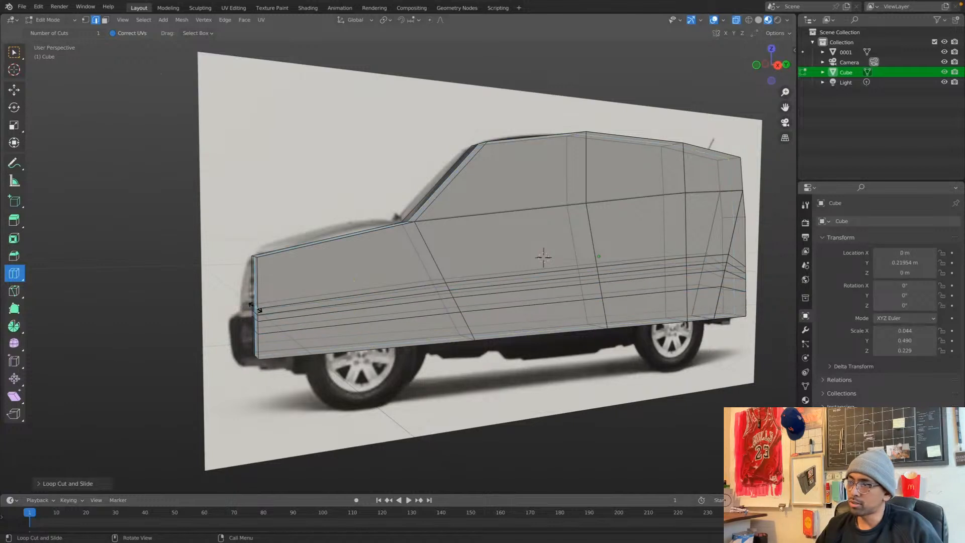
pyautogui.click(260, 306)
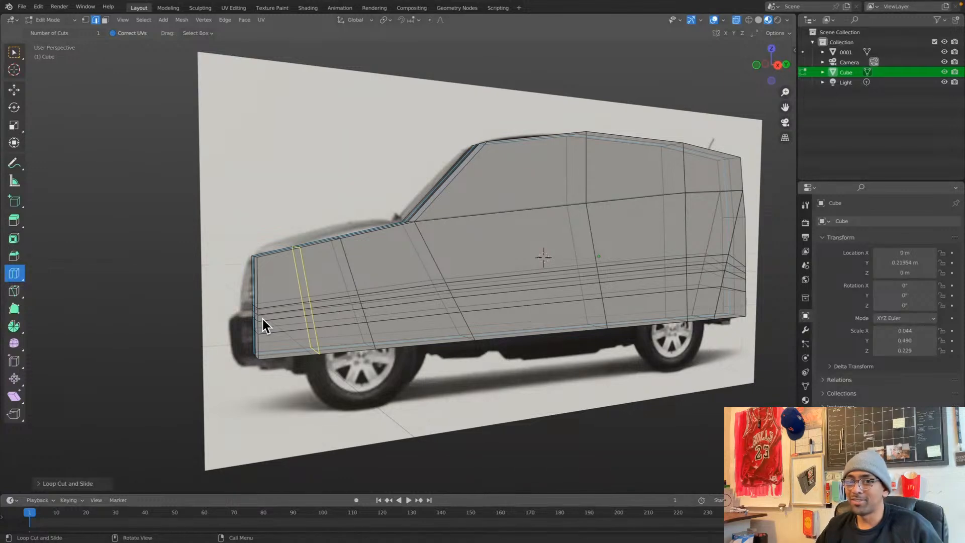
pyautogui.scroll(5, 262, 326)
pyautogui.moveTo(264, 318)
pyautogui.keyDown('alt'); pyautogui.mouseDown()
pyautogui.moveTo(298, 321)
pyautogui.moveTo(279, 323)
pyautogui.mouseUp(); pyautogui.keyUp('alt')
pyautogui.keyDown('shift'); pyautogui.moveTo(353, 381); pyautogui.dragTo(314, 329, button='middle'); pyautogui.keyUp('shift')
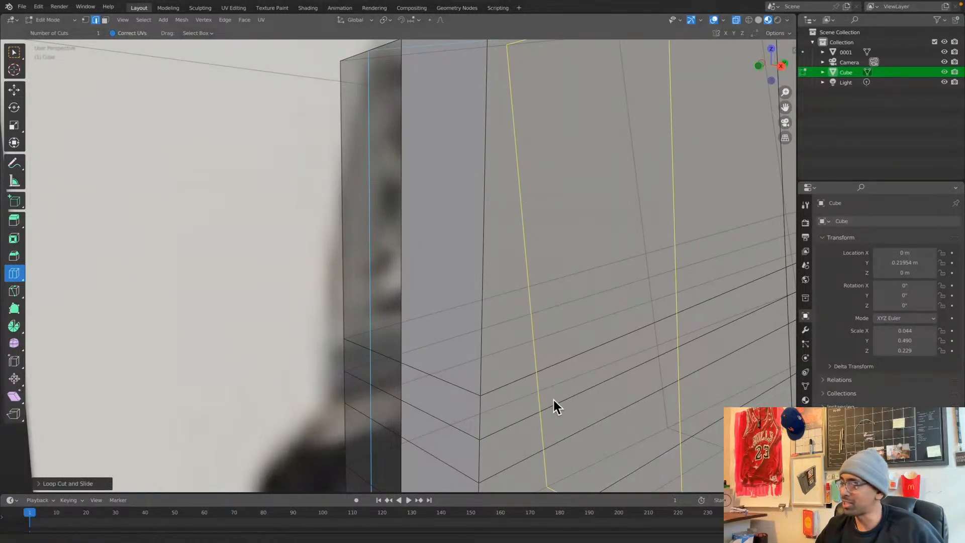
pyautogui.moveTo(553, 400); pyautogui.dragTo(546, 334, button='middle')
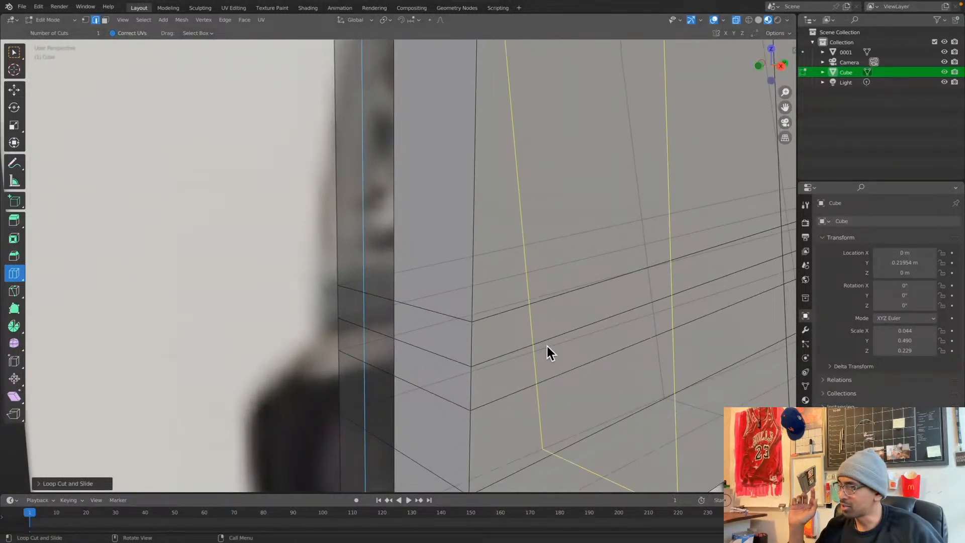
# Undo the surplus loop cuts, leaving only the two horizontal cuts around the lower body
pyautogui.hotkey('ctrl', 'z')
pyautogui.hotkey('ctrl', 'z')
pyautogui.hotkey('ctrl', 'z')
pyautogui.hotkey('ctrl', 'z')
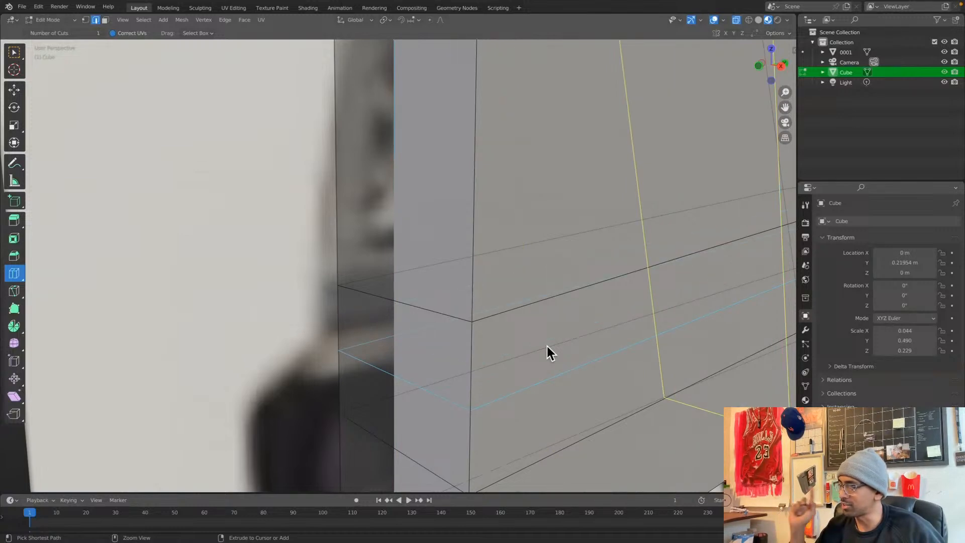
pyautogui.hotkey('ctrl', 'z')
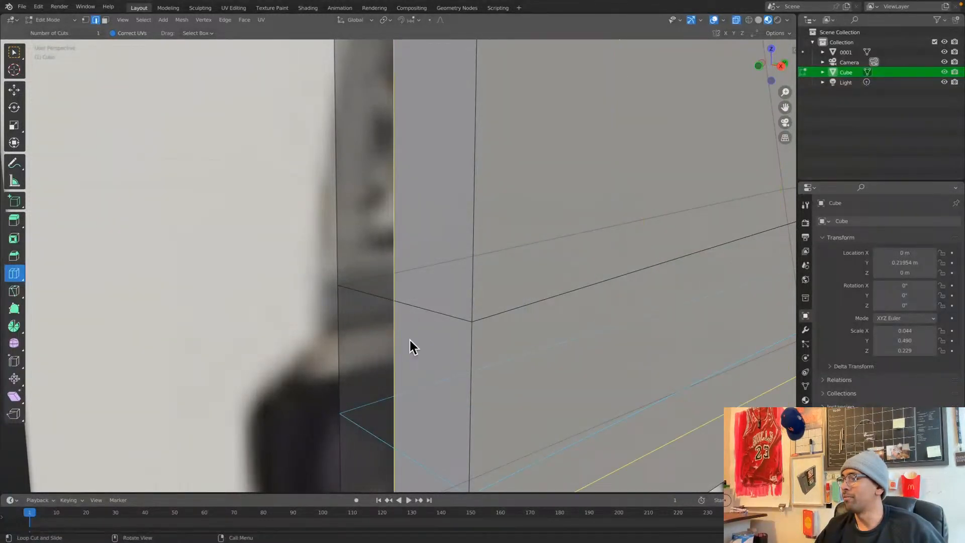
# In right view, move the upper horizontal cut's front edge about 0.03 m forward along Y to the reference's nose
pyautogui.scroll(-5, 501, 350)
pyautogui.moveTo(567, 366); pyautogui.dragTo(539, 370, button='middle')
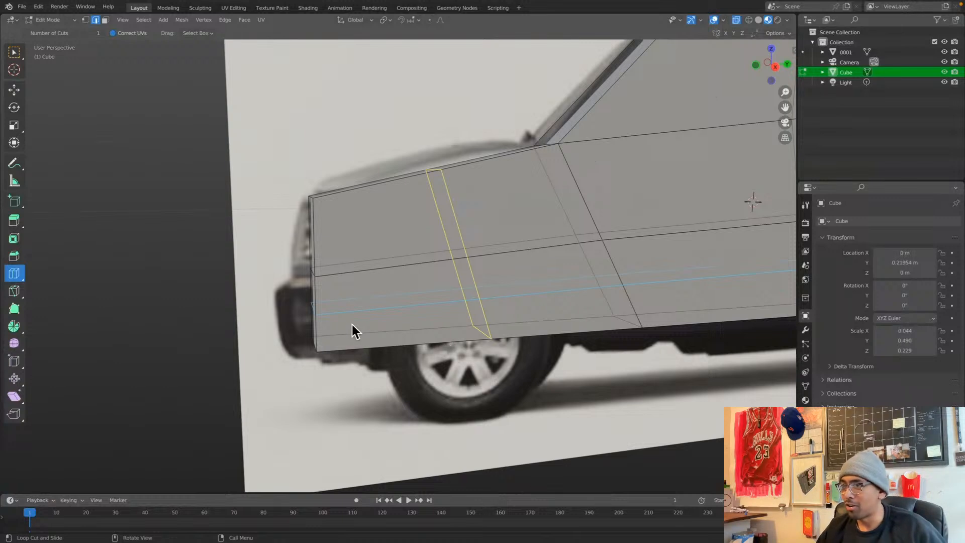
pyautogui.click(18, 56)
pyautogui.moveTo(351, 327); pyautogui.dragTo(401, 364, button='middle')
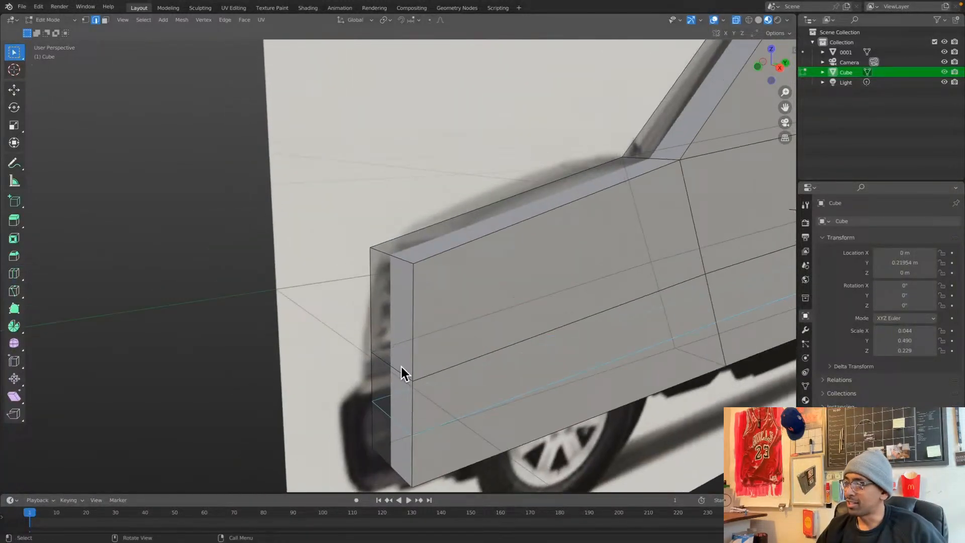
pyautogui.moveTo(465, 383); pyautogui.dragTo(342, 281, button='middle')
pyautogui.press('KP_3')
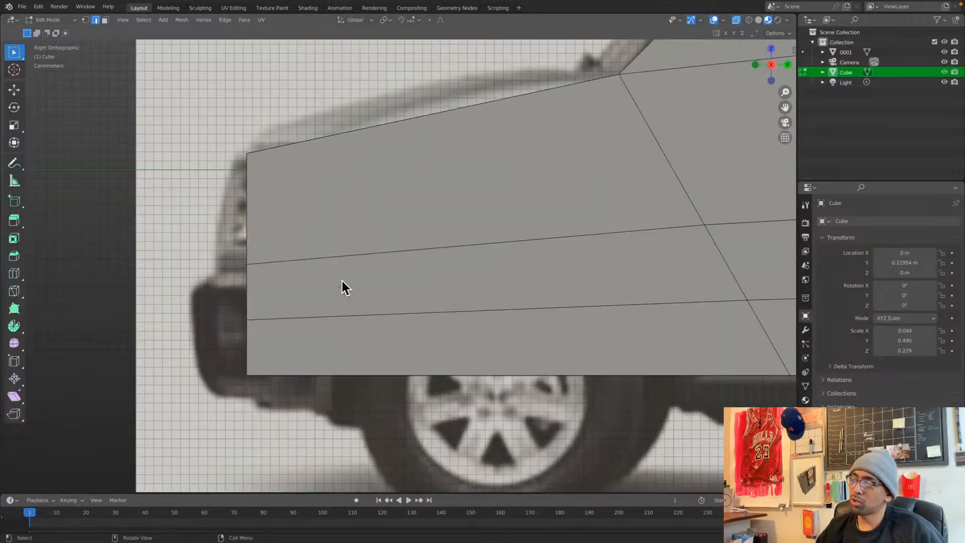
pyautogui.press('g')
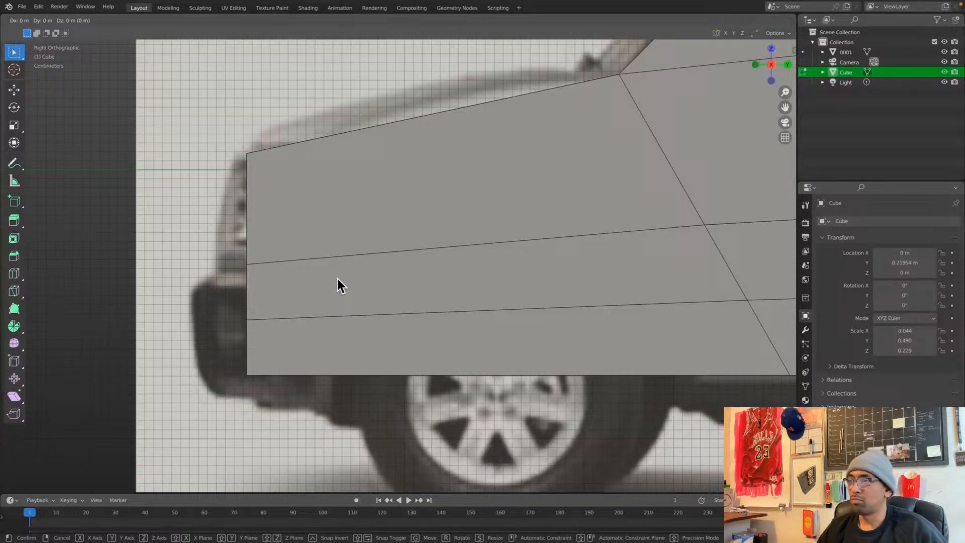
pyautogui.press('y')
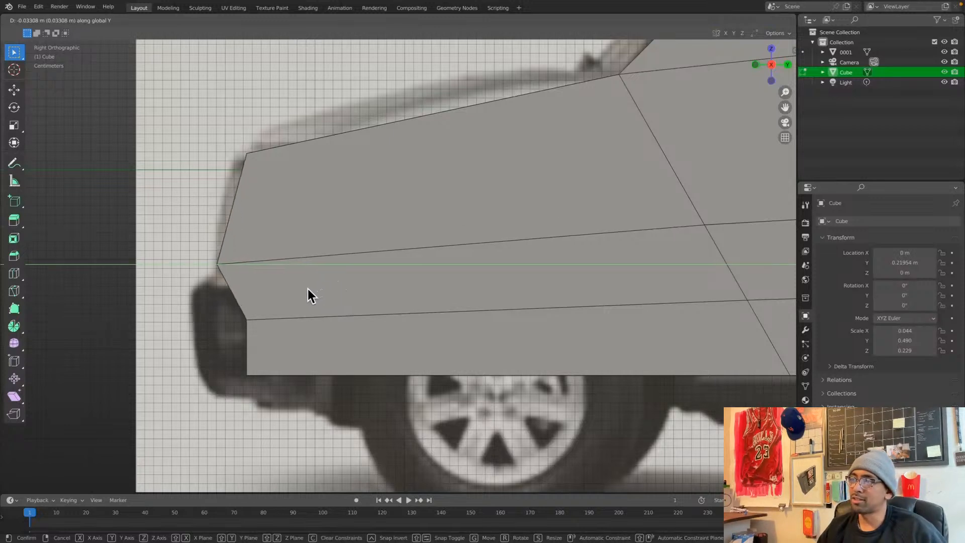
pyautogui.click(304, 291)
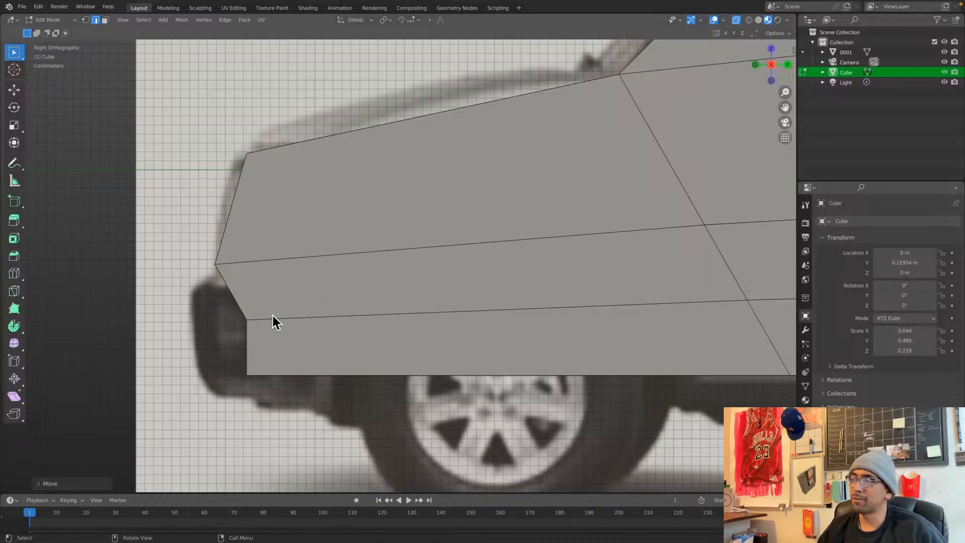
# Examine the reshaped nose and the rest of the body against the reference in perspective and right view
pyautogui.scroll(-6, 269, 312)
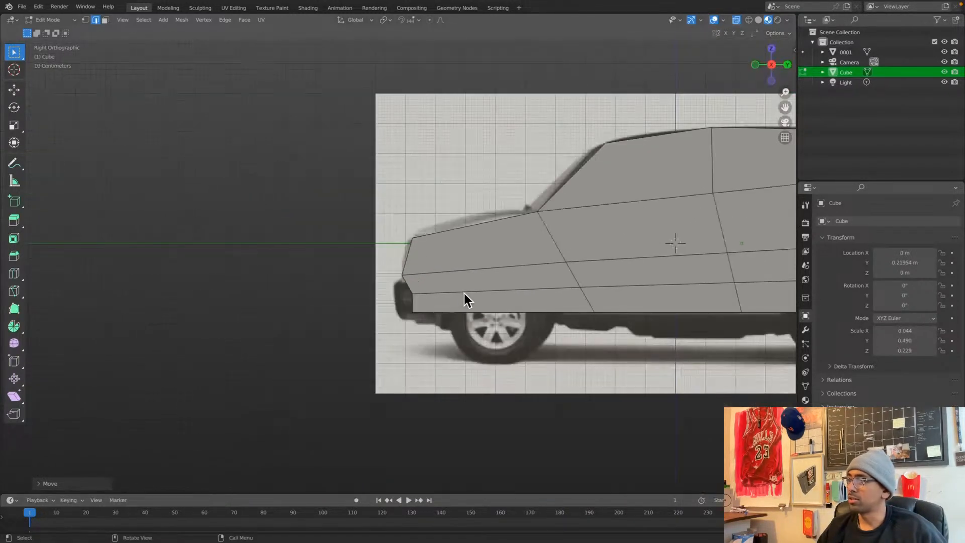
pyautogui.moveTo(464, 293); pyautogui.dragTo(494, 294, button='middle')
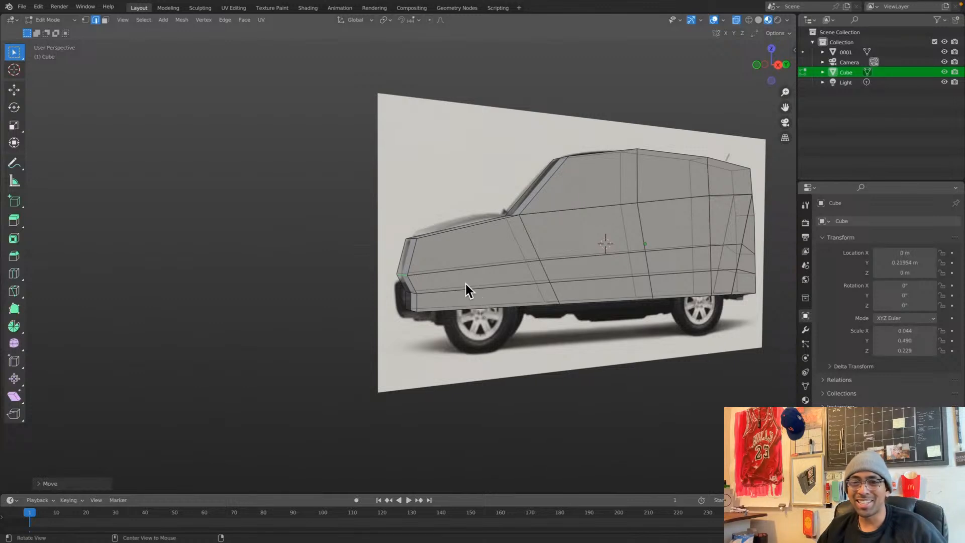
pyautogui.moveTo(429, 255); pyautogui.dragTo(472, 270, button='middle')
pyautogui.scroll(3, 408, 259)
pyautogui.moveTo(408, 259); pyautogui.dragTo(406, 258, button='middle')
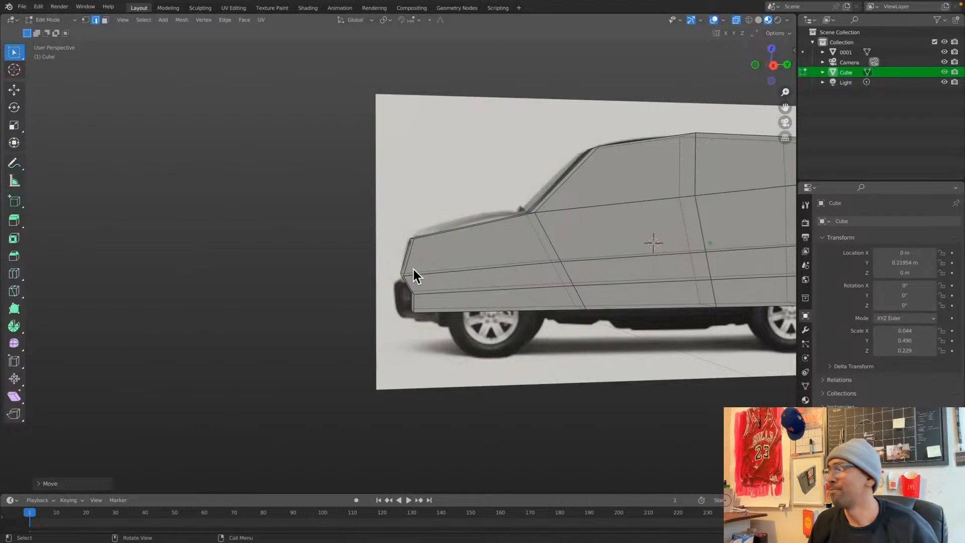
pyautogui.scroll(-1, 414, 324)
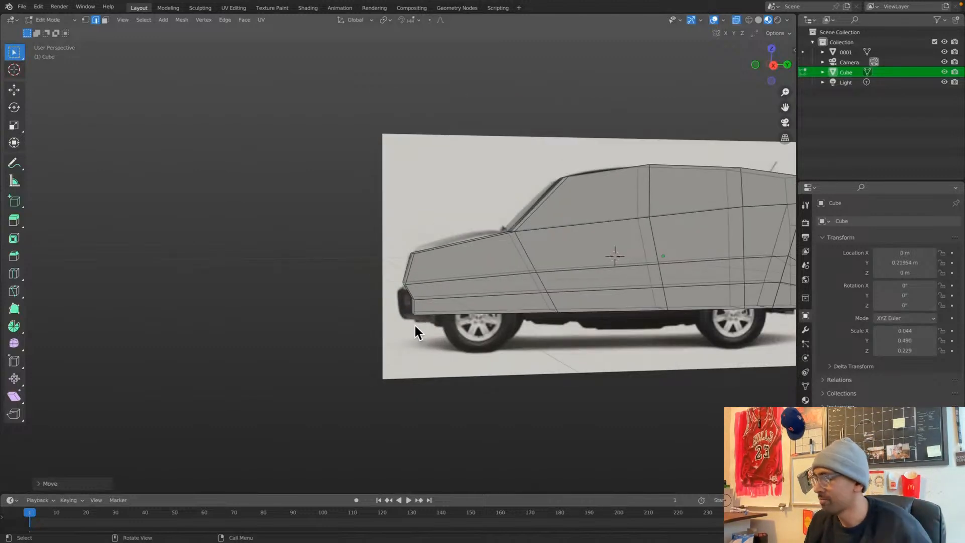
pyautogui.moveTo(388, 322); pyautogui.dragTo(433, 317, button='middle')
pyautogui.press('KP_3')
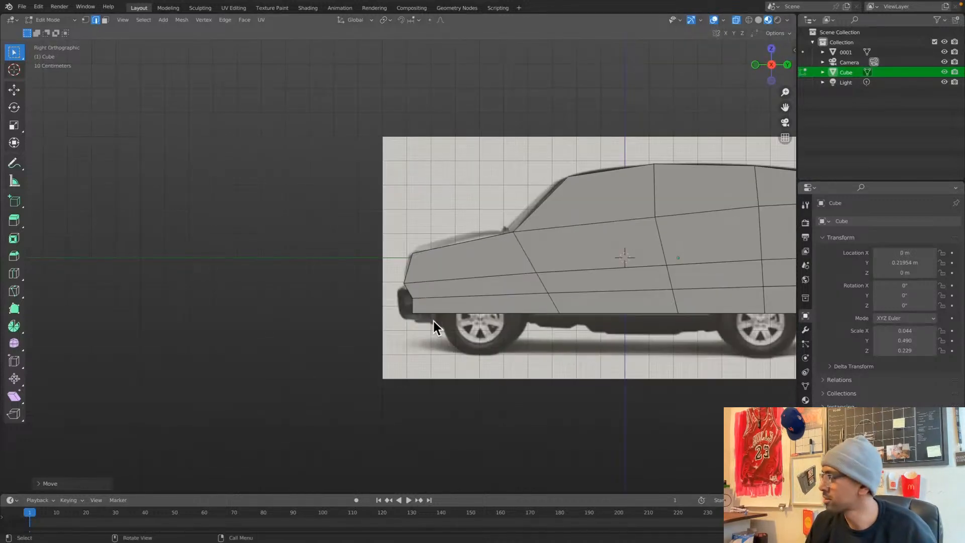
pyautogui.keyDown('shift'); pyautogui.moveTo(543, 299); pyautogui.dragTo(394, 299, button='middle'); pyautogui.keyUp('shift')
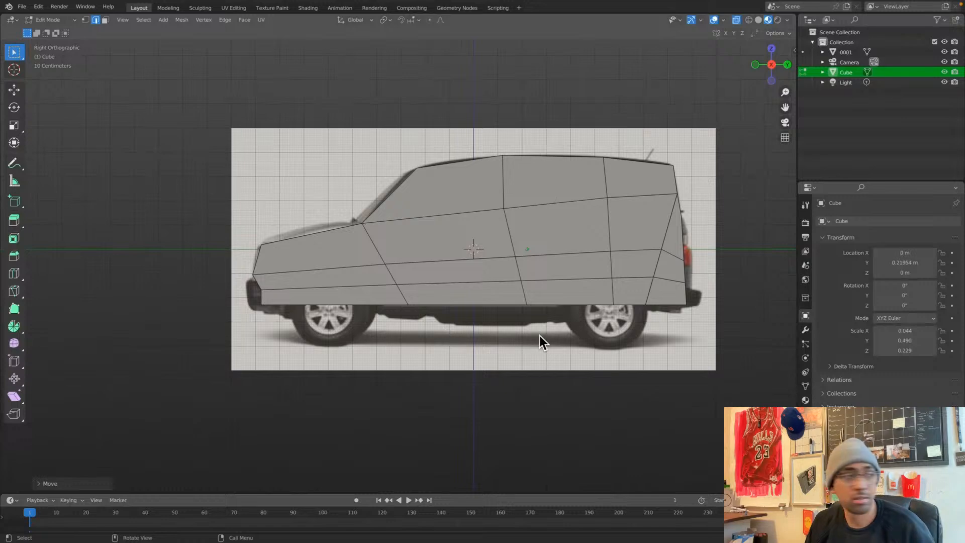
pyautogui.keyDown('shift'); pyautogui.moveTo(541, 335); pyautogui.dragTo(388, 330, button='middle'); pyautogui.keyUp('shift')
pyautogui.scroll(3, 452, 321)
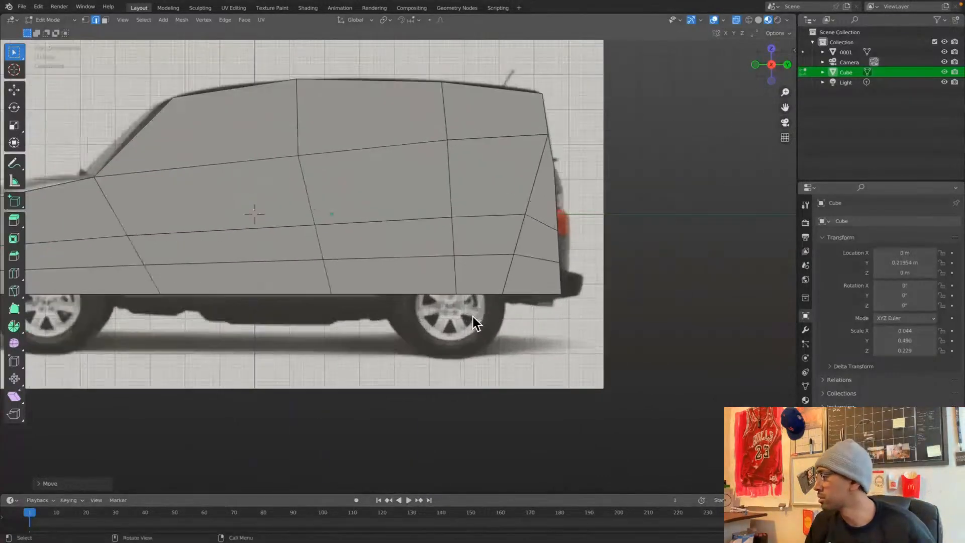
# Move the tail's edge between the two lower horizontal cuts rearward along Y to the reference's tail in right view
pyautogui.scroll(-2, 476, 324)
pyautogui.moveTo(466, 304); pyautogui.dragTo(426, 309, button='middle')
pyautogui.scroll(-5, 382, 352)
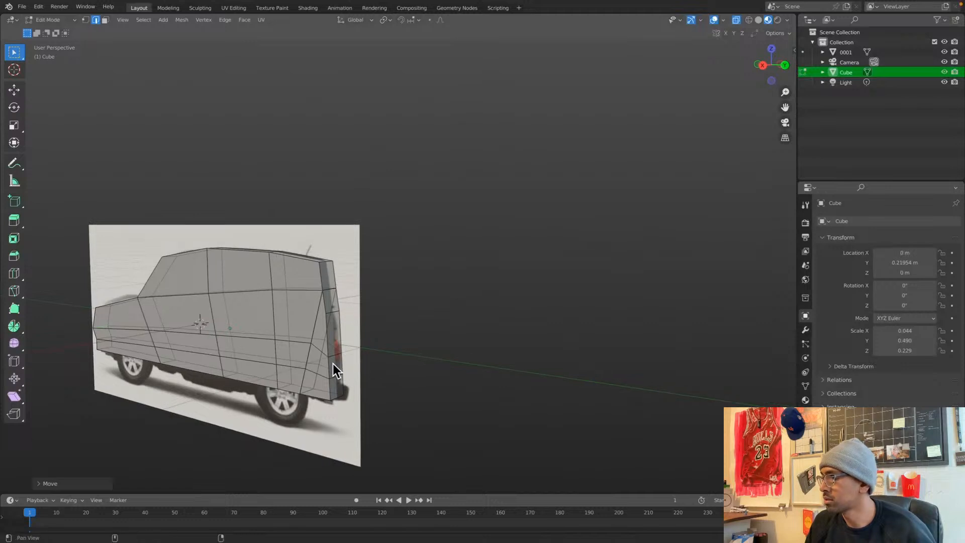
pyautogui.keyDown('shift'); pyautogui.moveTo(334, 366); pyautogui.dragTo(370, 331, button='middle'); pyautogui.keyUp('shift')
pyautogui.click(372, 329)
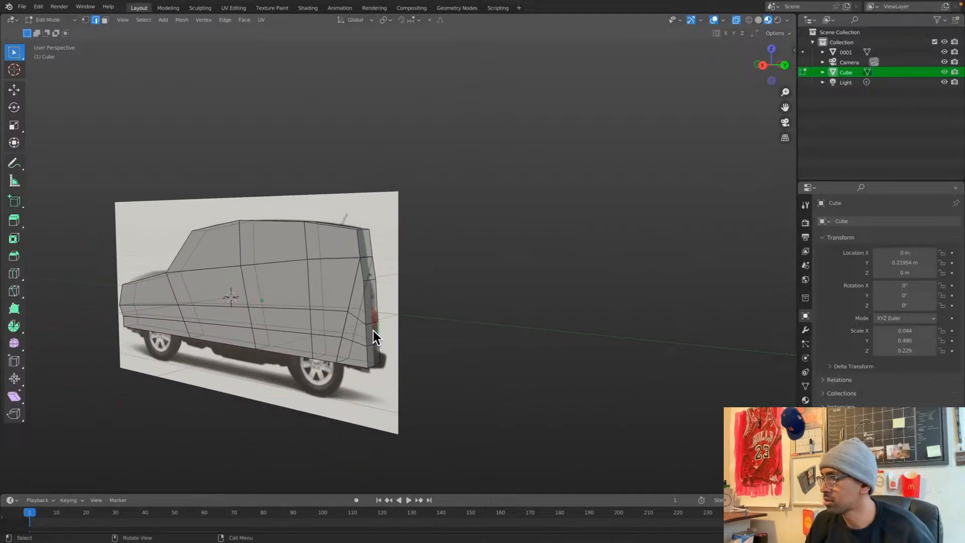
pyautogui.press('KP_3')
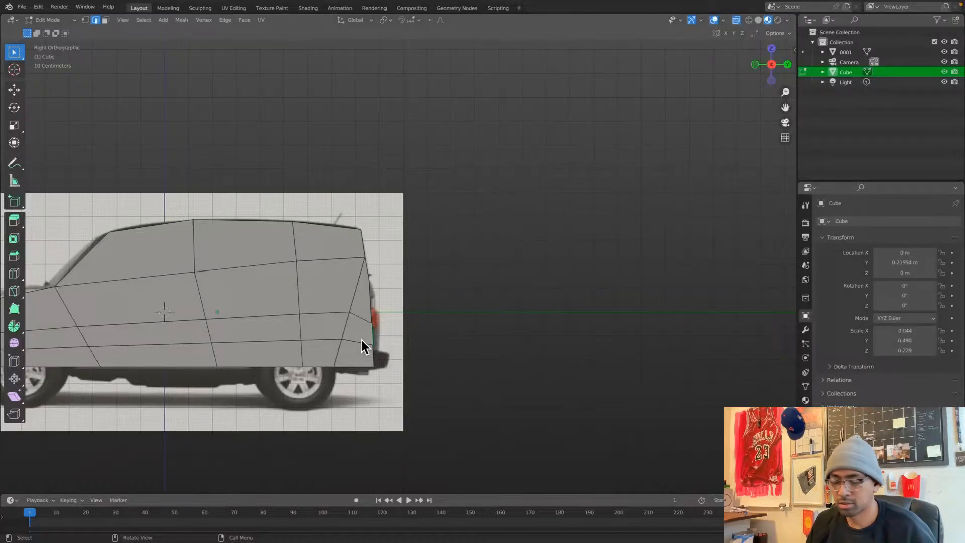
pyautogui.press('g')
pyautogui.press('y')
pyautogui.click(369, 340)
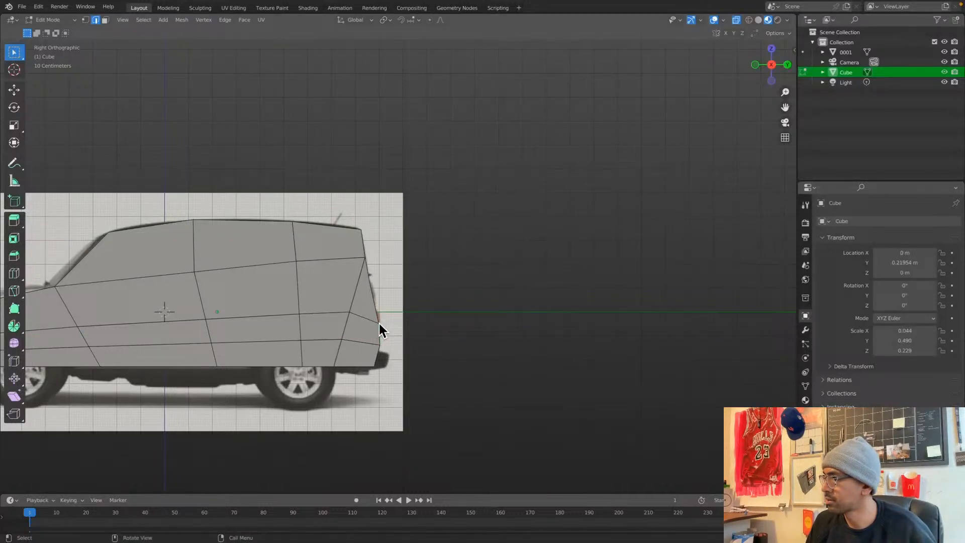
pyautogui.press('g')
pyautogui.press('z')
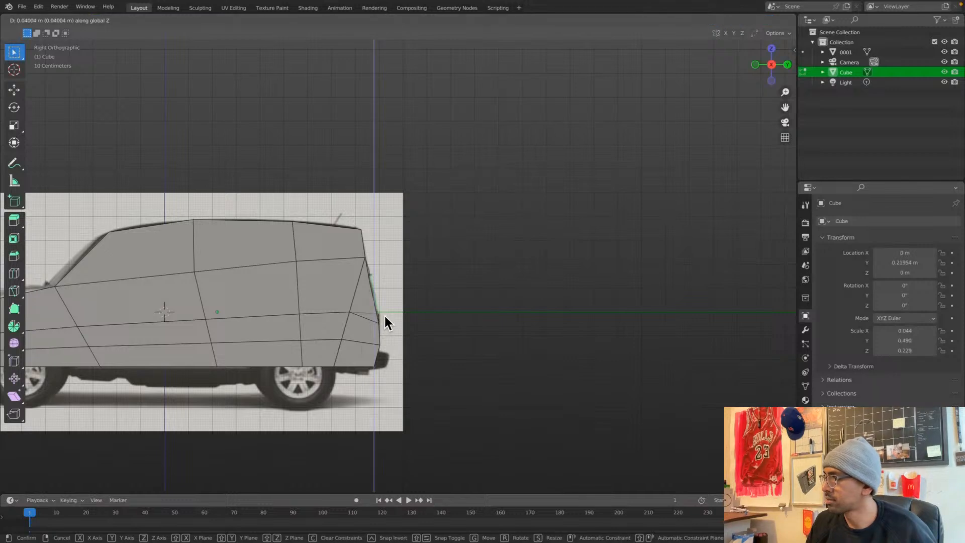
pyautogui.press('Escape')
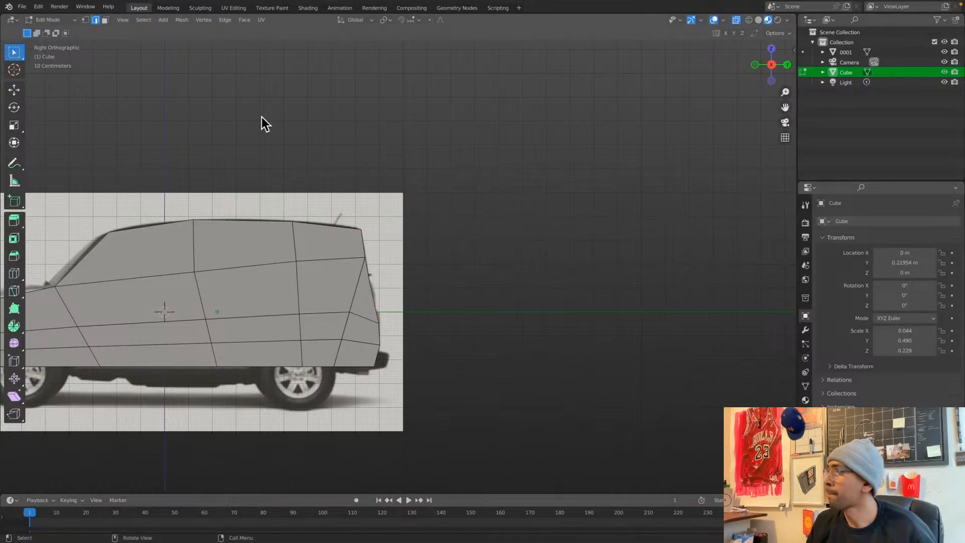
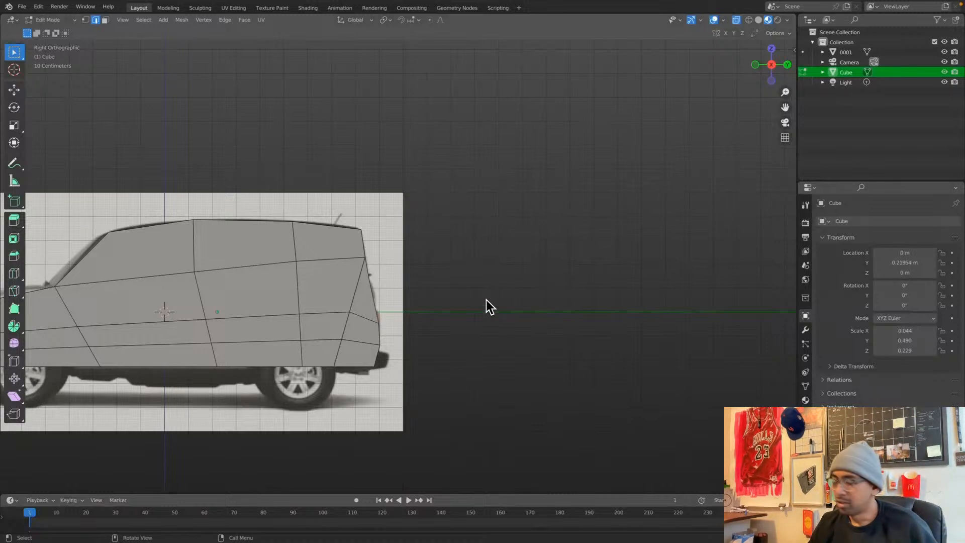
# Try to slide the body's bottom rear edge to fit the reference in right view
pyautogui.keyDown('shift'); pyautogui.moveTo(468, 329); pyautogui.dragTo(499, 314, button='middle'); pyautogui.keyUp('shift')
pyautogui.moveTo(460, 342); pyautogui.dragTo(414, 345, button='middle')
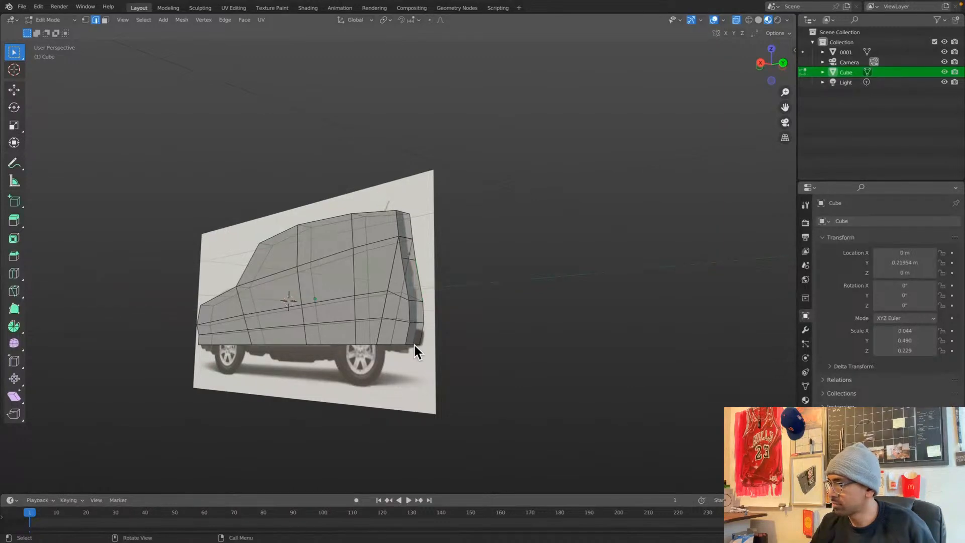
pyautogui.hotkey('ctrl', 'Tab')
pyautogui.click(502, 350)
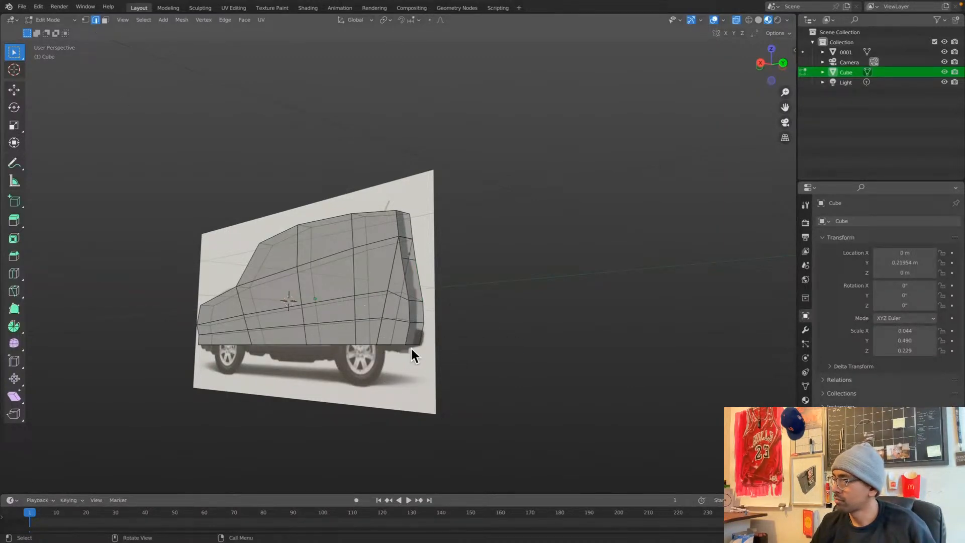
pyautogui.press('KP_3')
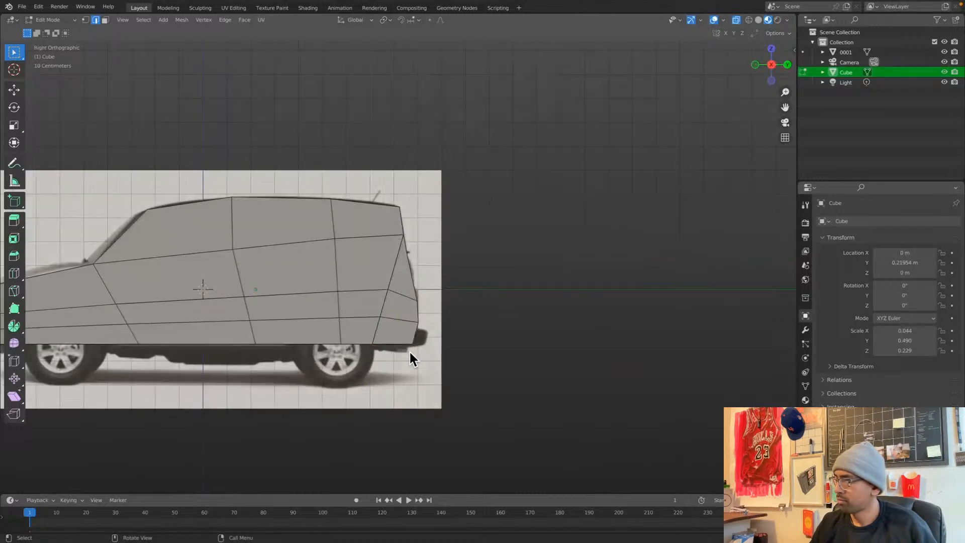
pyautogui.press('g')
pyautogui.press('z')
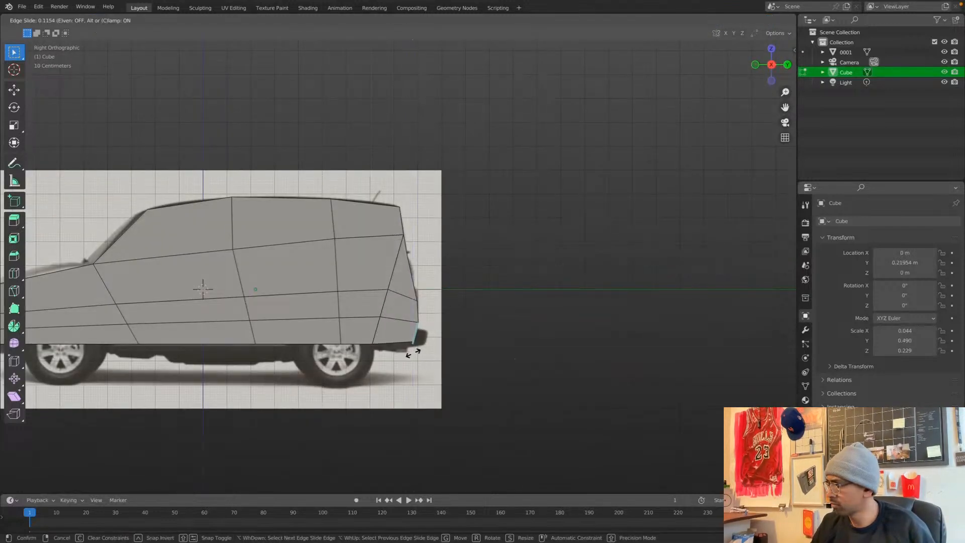
pyautogui.press('Escape')
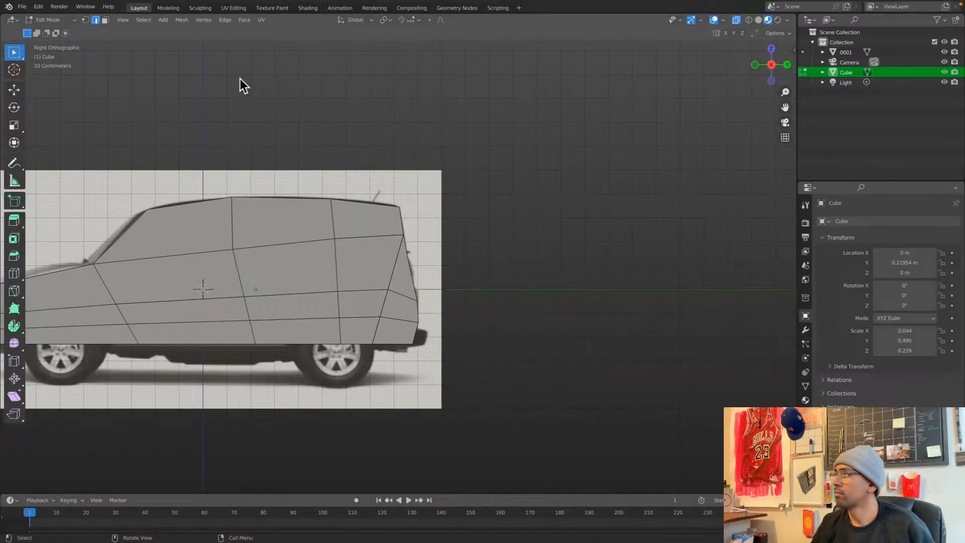
# Switch to vertex selection and move the bottom rear corner rearward along Y to the reference's rear bumper
pyautogui.click(85, 20)
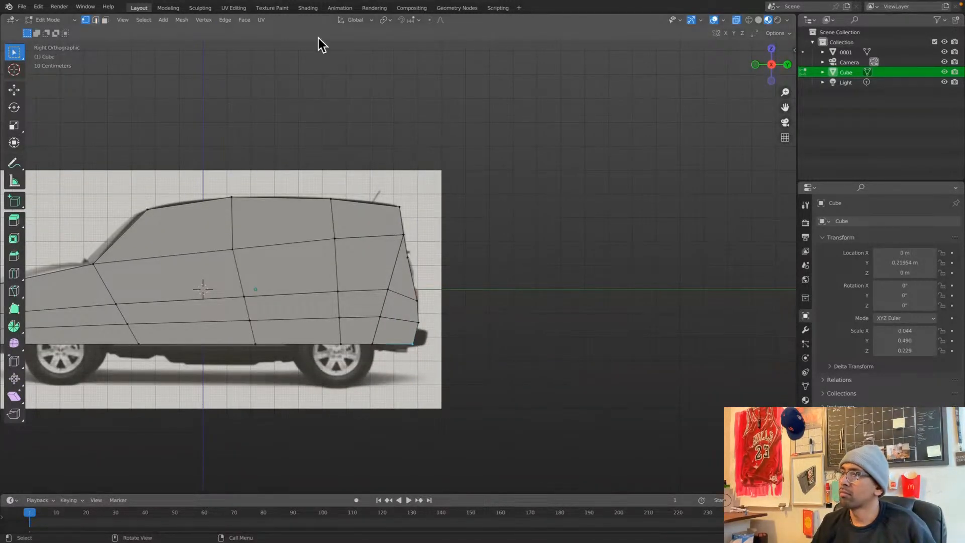
pyautogui.click(751, 21)
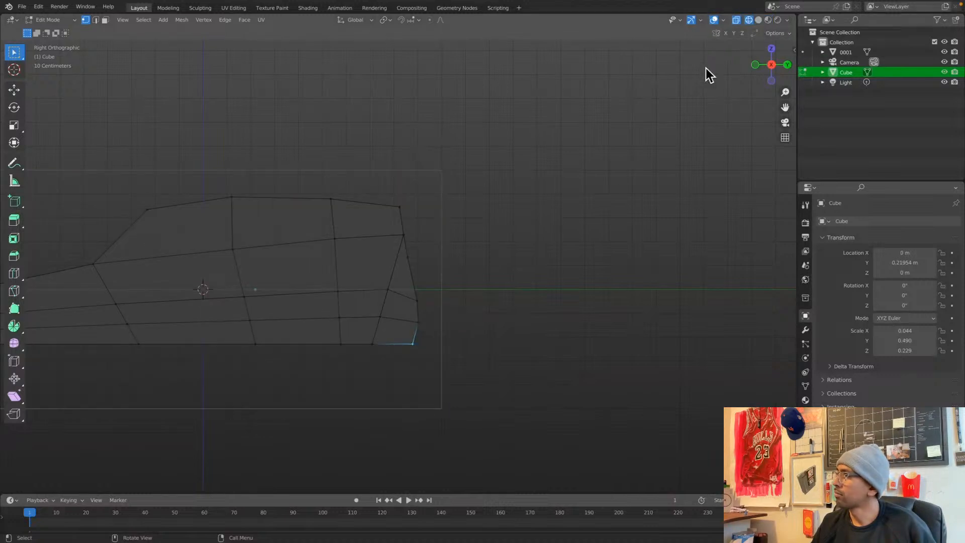
pyautogui.click(767, 20)
pyautogui.scroll(-3, 506, 309)
pyautogui.scroll(4, 505, 309)
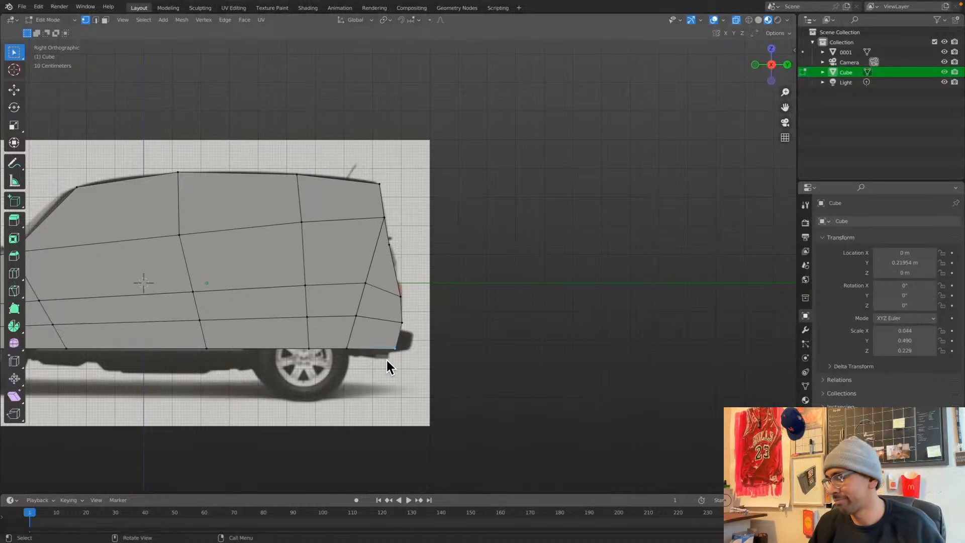
pyautogui.press('g')
pyautogui.press('y')
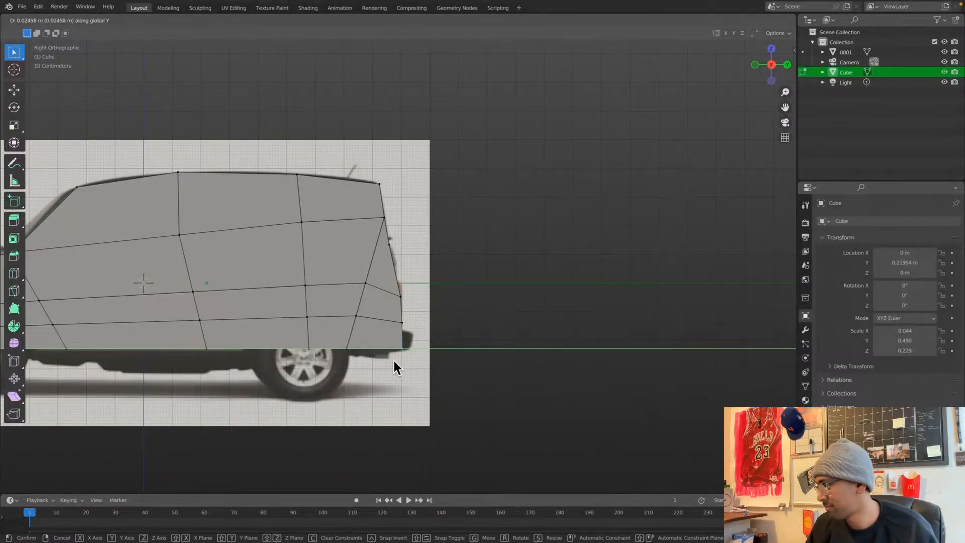
pyautogui.click(401, 346)
# Lower the lower horizontal cut's rear vertex about 0.03 m along Z to the top of the reference's bumper
pyautogui.click(403, 323)
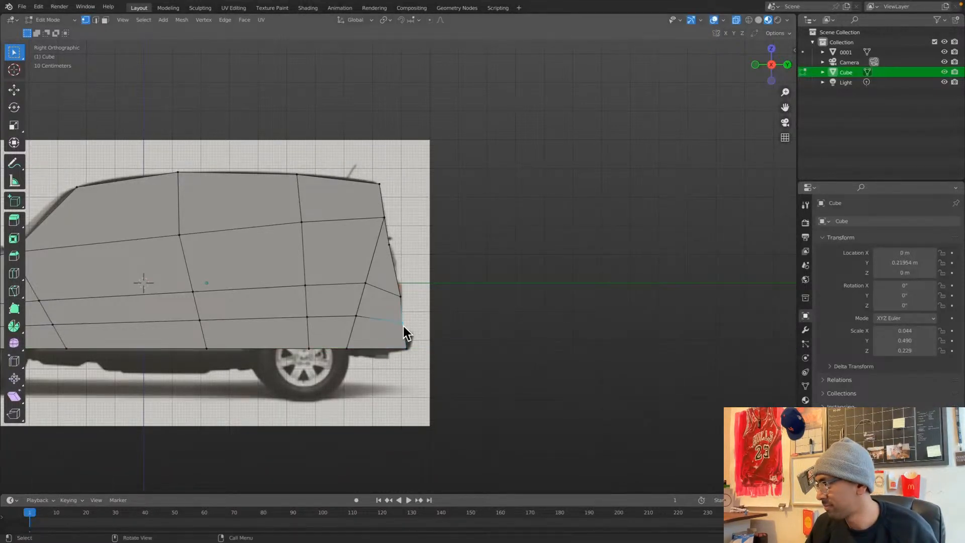
pyautogui.press('g')
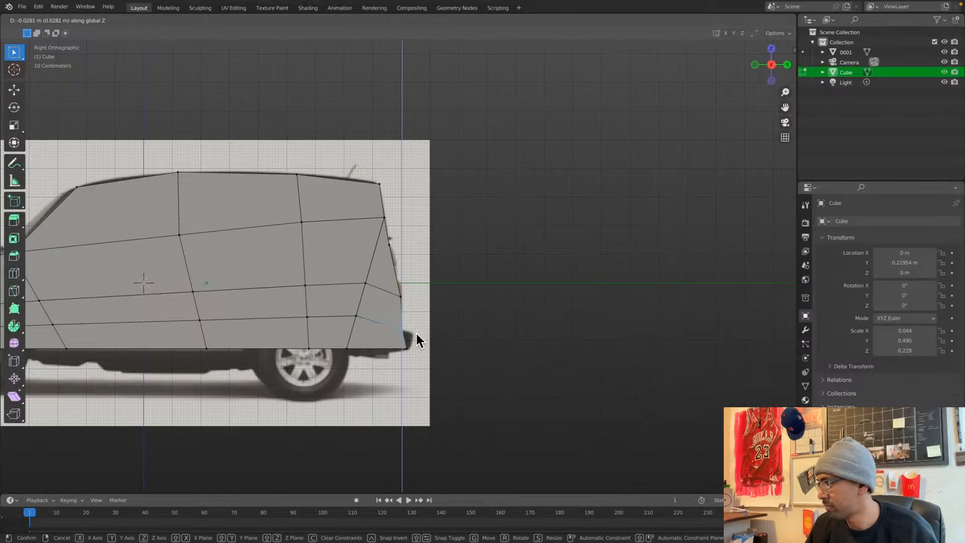
pyautogui.click(415, 331)
# Try to move the lowered rear vertex rearward along Y to the bumper's outer edge
pyautogui.press('g')
pyautogui.press('y')
pyautogui.click(426, 333)
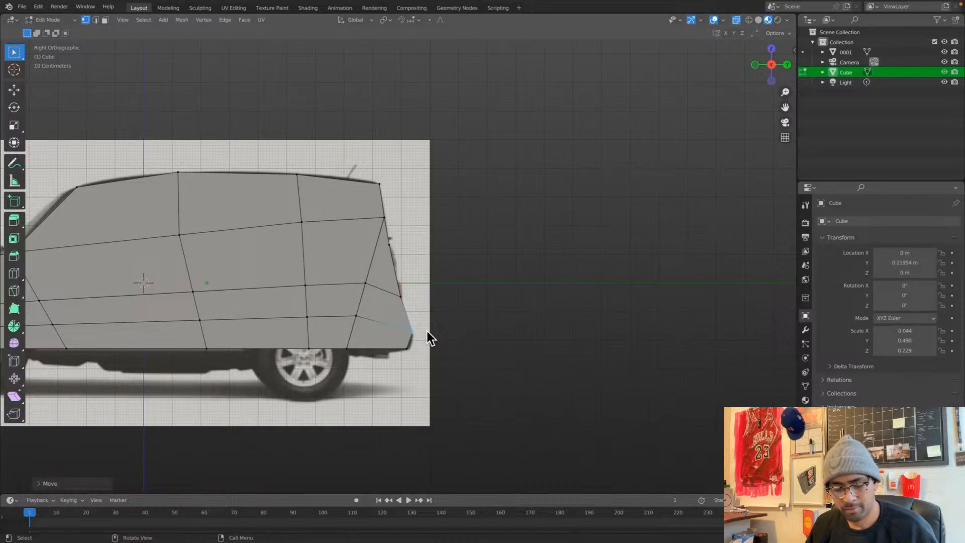
pyautogui.hotkey('ctrl', 'z')
pyautogui.hotkey('ctrl', 'z')
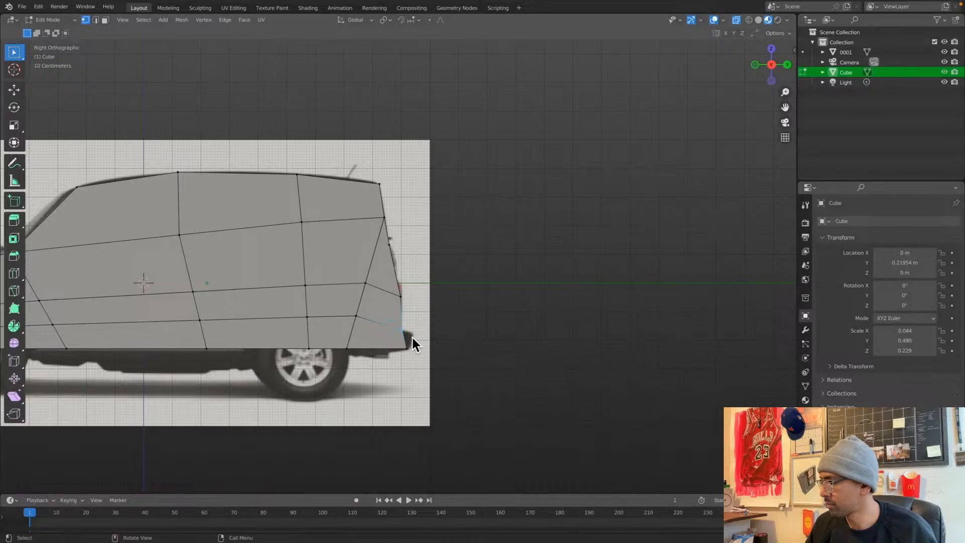
# Switch to face selection, select the lowest rear face beside the bumper, and return to right view
pyautogui.hotkey('ctrl', 'Tab')
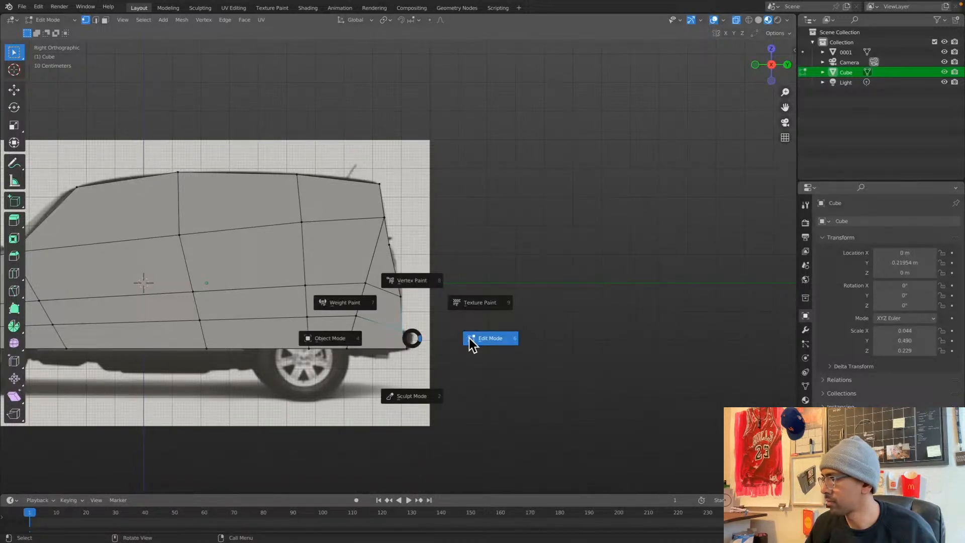
pyautogui.click(469, 338)
pyautogui.click(105, 19)
pyautogui.moveTo(486, 336); pyautogui.dragTo(457, 324, button='middle')
pyautogui.click(408, 333)
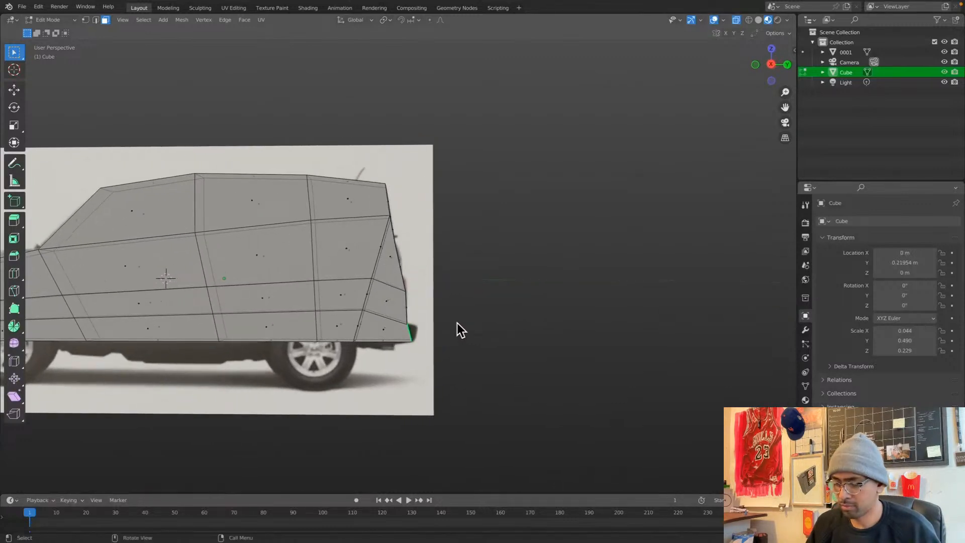
pyautogui.press('KP_3')
pyautogui.press('g')
pyautogui.press('y')
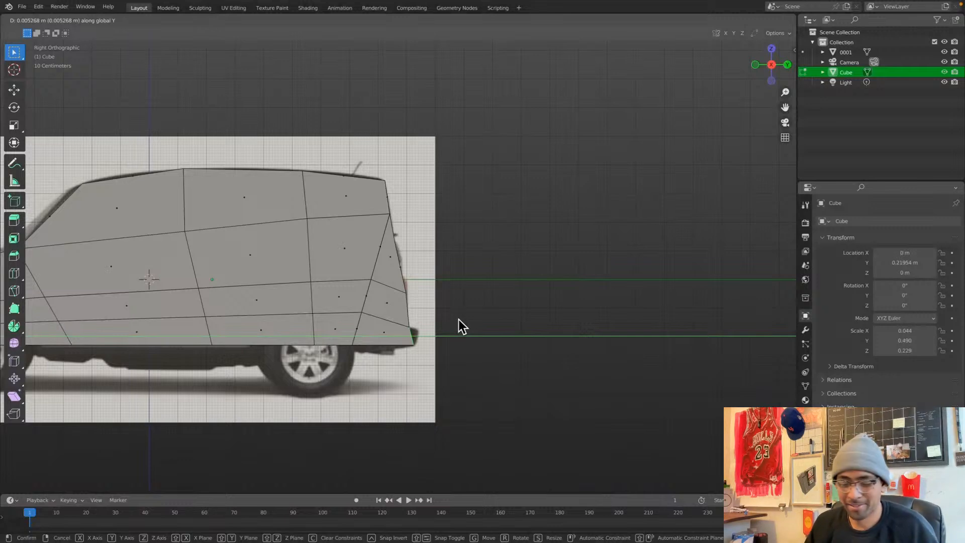
pyautogui.click(458, 319)
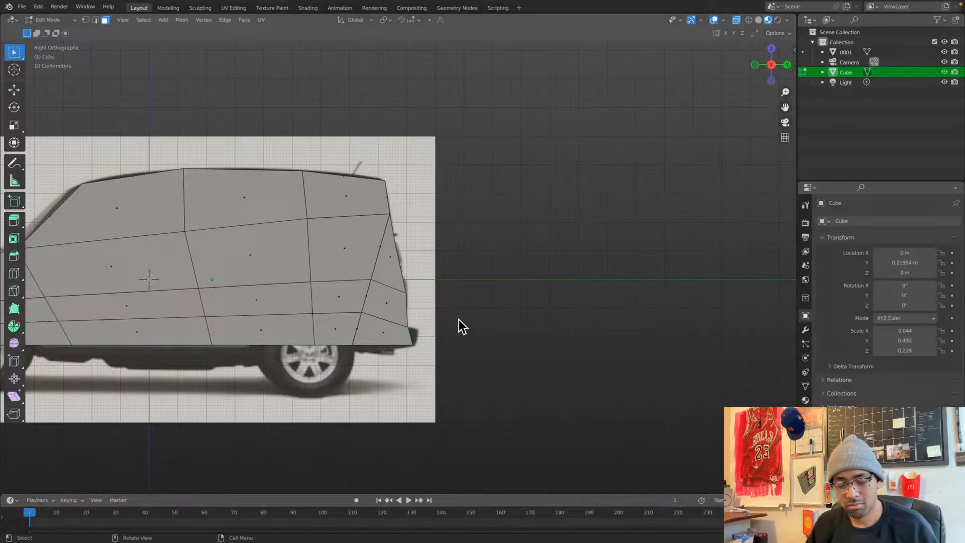
pyautogui.press('g')
pyautogui.press('g')
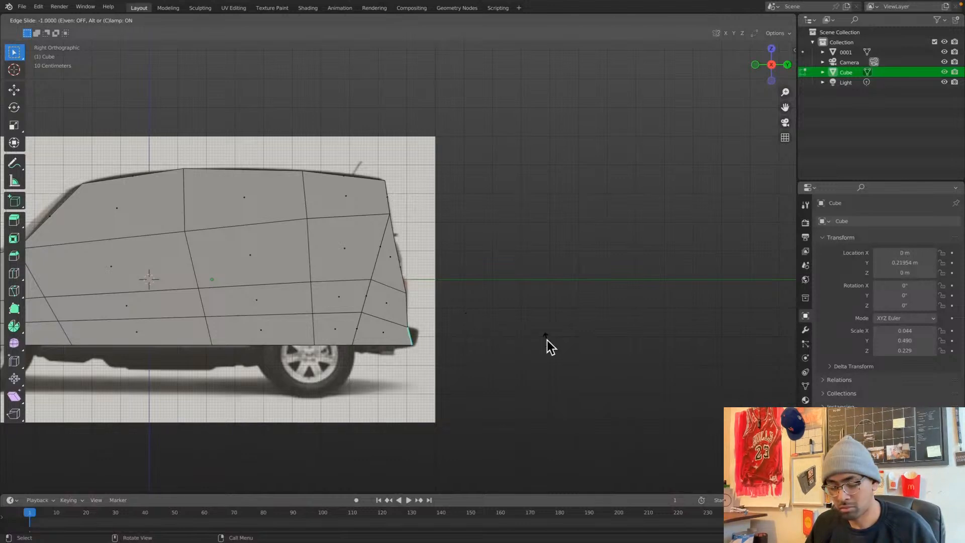
pyautogui.press('Escape')
# Extrude the lowest rear face and move it rearward along Y to form the rear bumper
pyautogui.press('g')
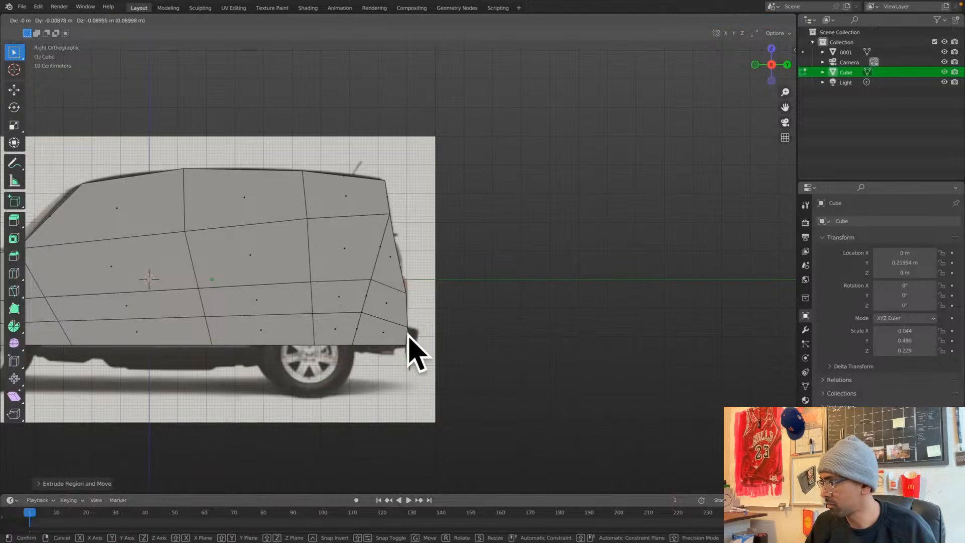
pyautogui.press('Escape')
pyautogui.moveTo(448, 347); pyautogui.dragTo(403, 351, button='middle')
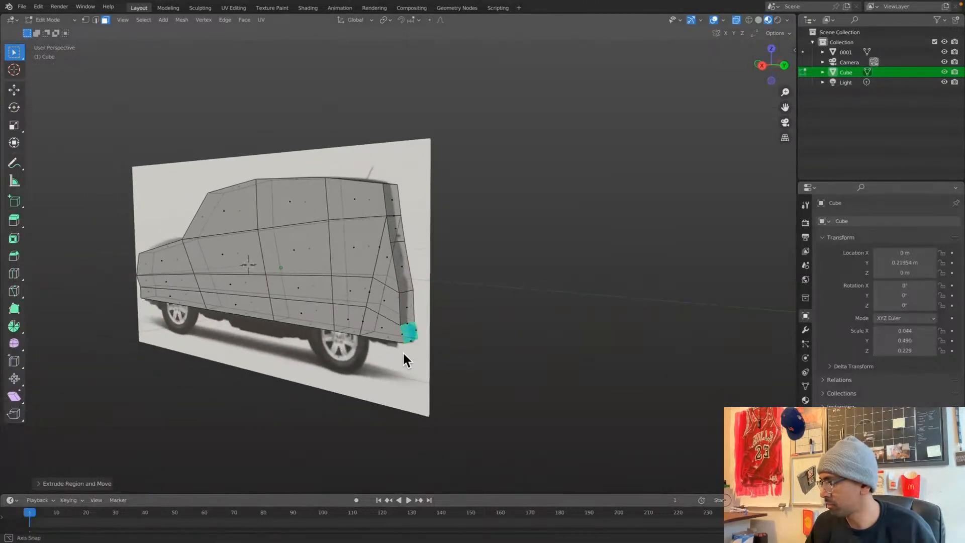
pyautogui.press('g')
pyautogui.press('y')
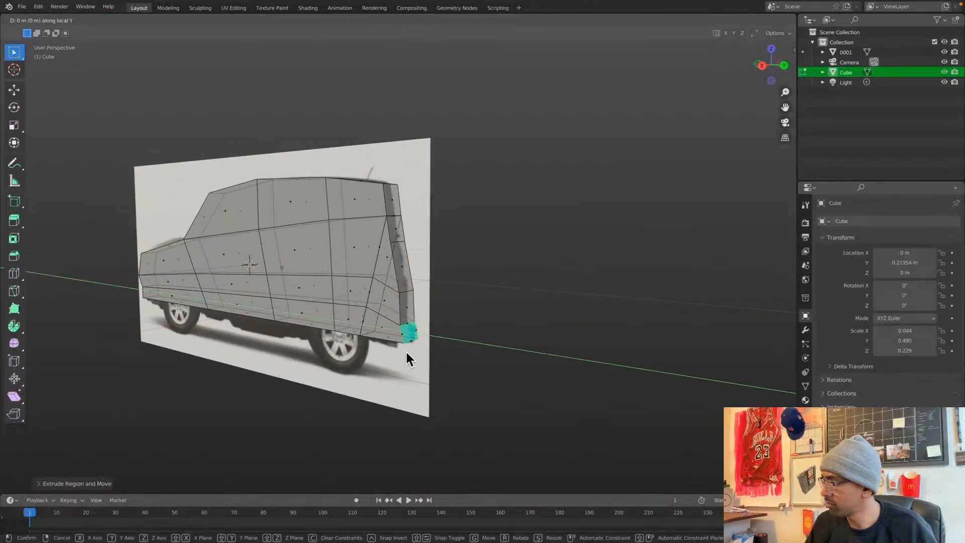
pyautogui.click(416, 352)
# In right view, rotate the bumper's extruded end face slightly and move it about 0.007 m forward along Y
pyautogui.moveTo(415, 351); pyautogui.dragTo(463, 337, button='middle')
pyautogui.scroll(3, 462, 340)
pyautogui.scroll(-2, 463, 340)
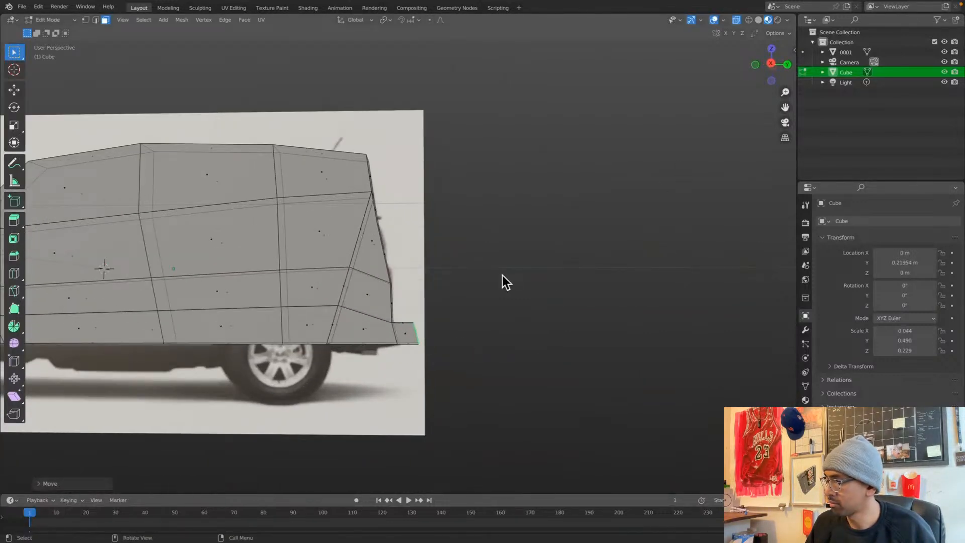
pyautogui.press('KP_3')
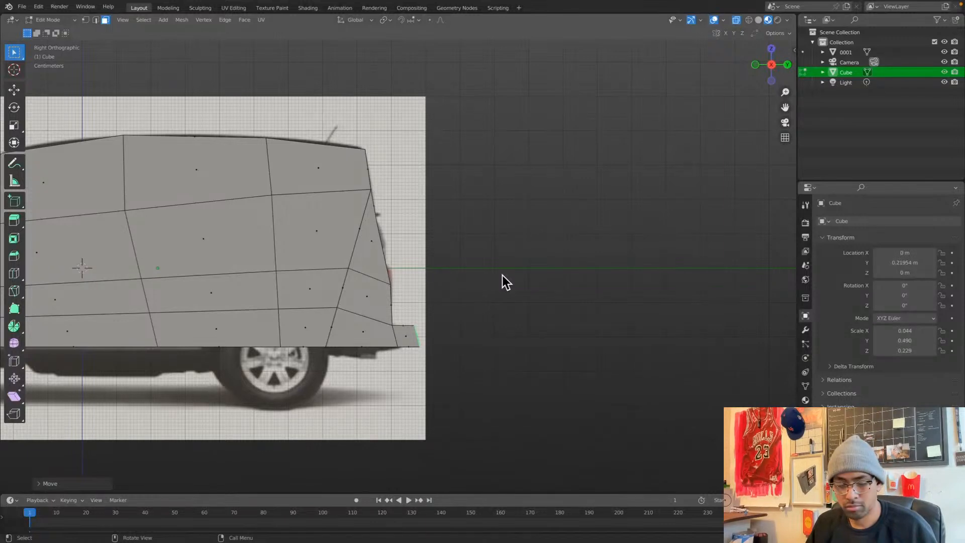
pyautogui.press('r')
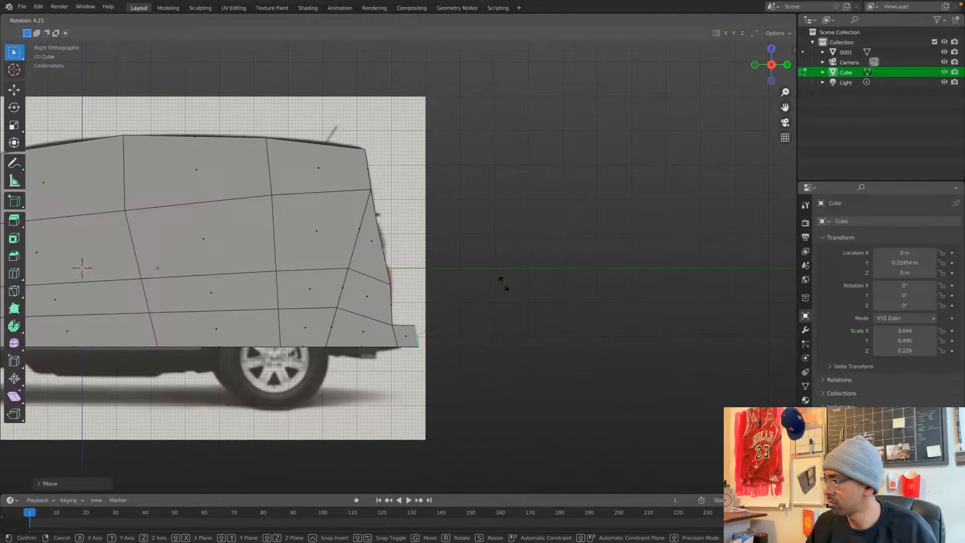
pyautogui.click(514, 320)
pyautogui.press('g')
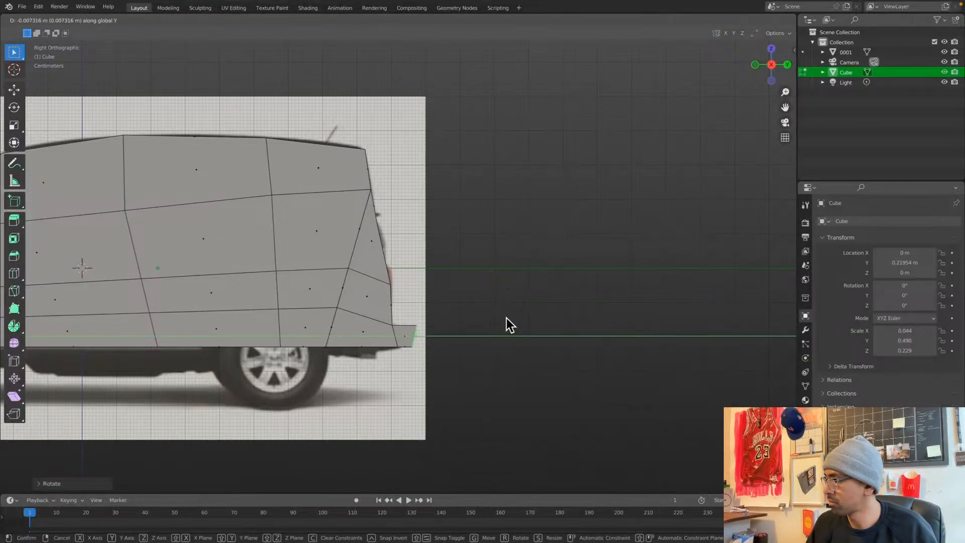
pyautogui.click(505, 318)
# Bring the car's nose into view and switch from face selection to edge selection in Edit Mode
pyautogui.moveTo(472, 314)
pyautogui.keyDown('alt'); pyautogui.mouseDown()
pyautogui.moveTo(511, 339)
pyautogui.moveTo(465, 312)
pyautogui.mouseUp(); pyautogui.keyUp('alt')
pyautogui.keyDown('alt'); pyautogui.keyDown('shift'); pyautogui.moveTo(400, 300); pyautogui.dragTo(636, 322); pyautogui.keyUp('shift'); pyautogui.keyUp('alt')
pyautogui.keyDown('alt'); pyautogui.keyDown('shift'); pyautogui.moveTo(350, 322); pyautogui.dragTo(531, 318); pyautogui.keyUp('shift'); pyautogui.keyUp('alt')
pyautogui.keyDown('alt'); pyautogui.keyDown('shift'); pyautogui.moveTo(294, 323); pyautogui.dragTo(384, 324); pyautogui.keyUp('shift'); pyautogui.keyUp('alt')
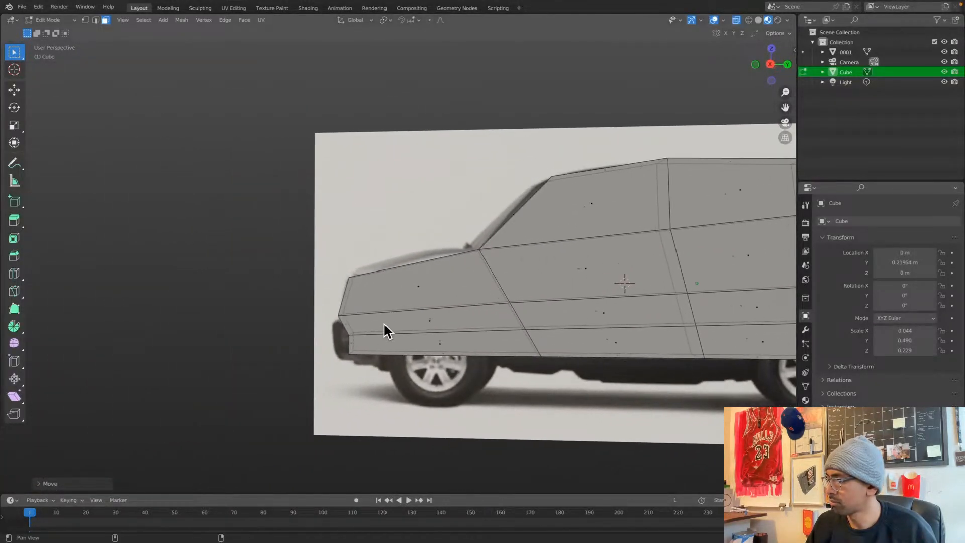
pyautogui.click(352, 345)
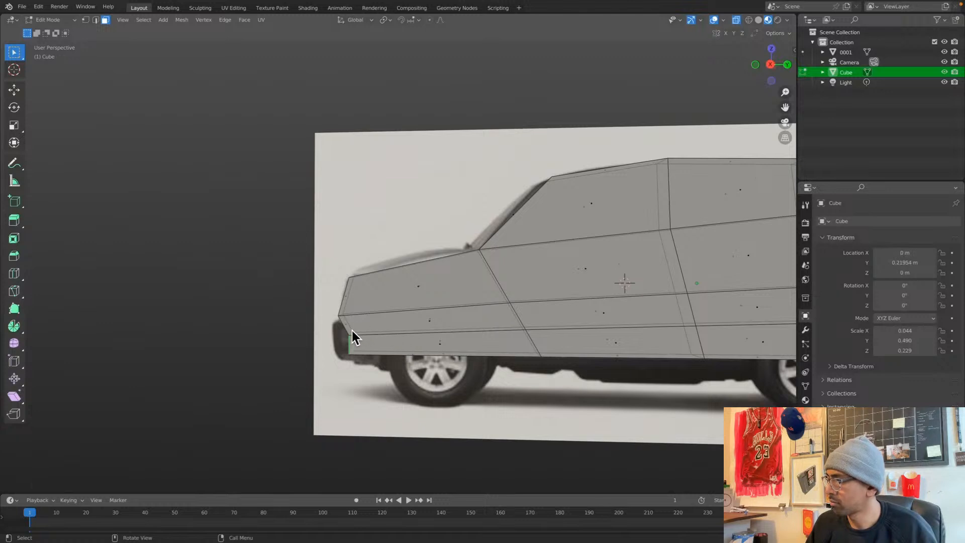
pyautogui.hotkey('ctrl', 'Tab')
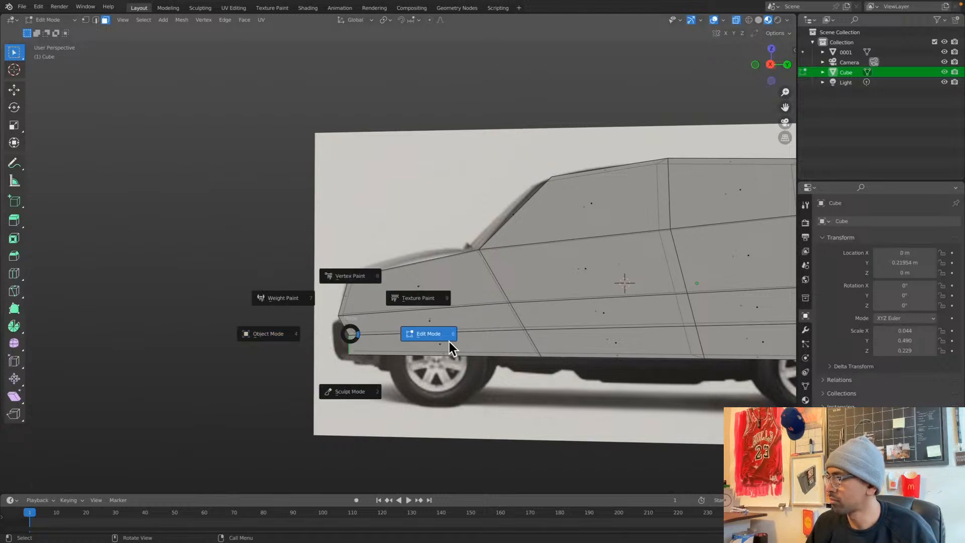
pyautogui.click(428, 333)
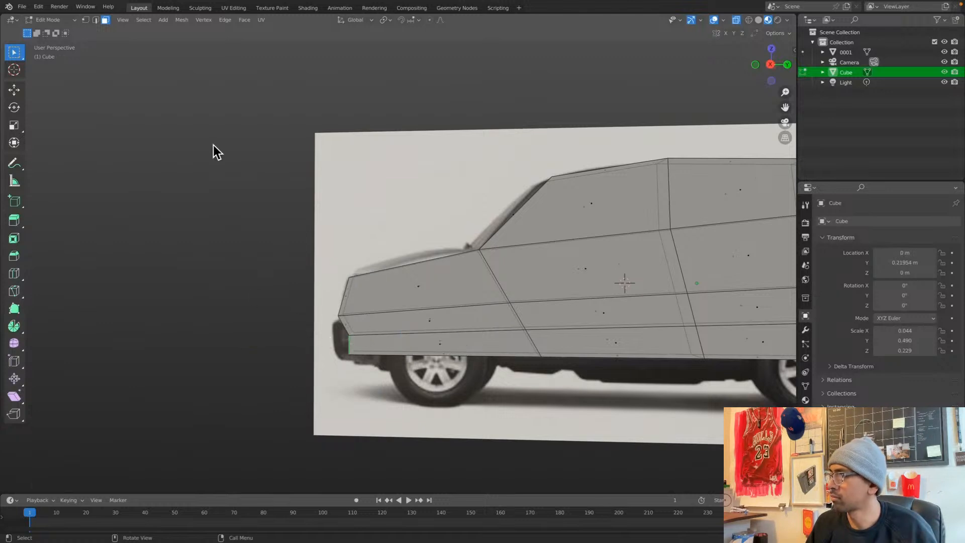
pyautogui.click(96, 19)
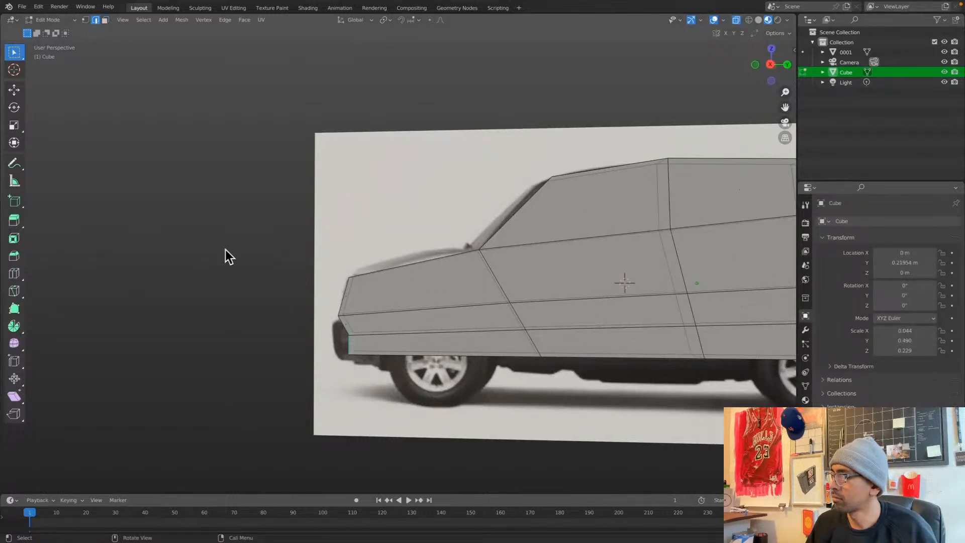
# Move the crosswise edge at the top of the front bumper about 0.057 m forward along Y and slightly up along Z
pyautogui.click(352, 334)
pyautogui.click(351, 333)
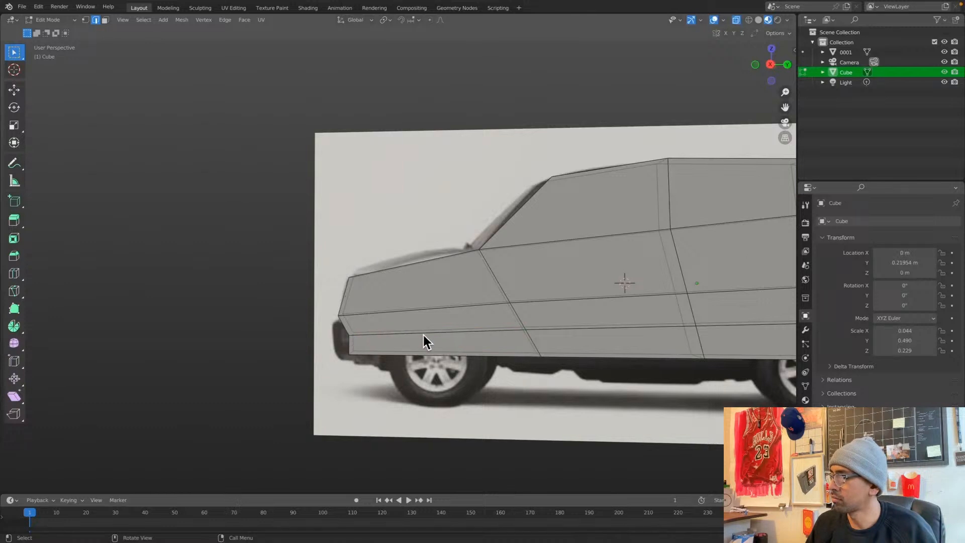
pyautogui.press('g')
pyautogui.press('y')
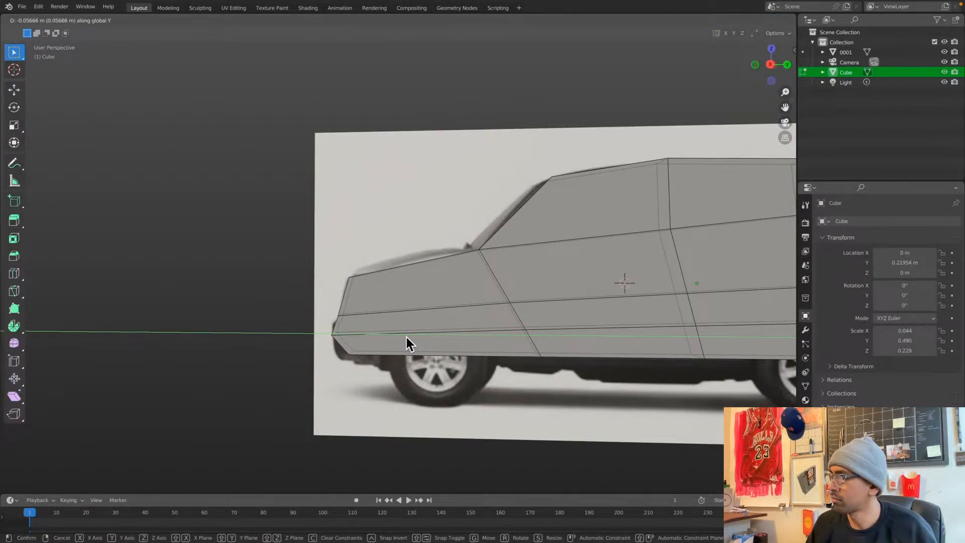
pyautogui.click(406, 336)
pyautogui.press('g')
pyautogui.press('z')
pyautogui.click(405, 329)
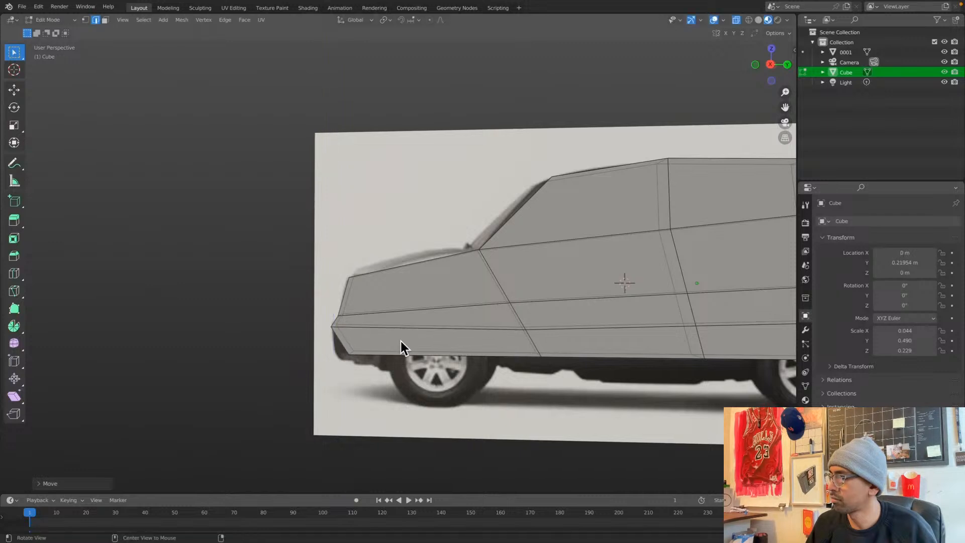
# Select the lowest crosswise edge at the nose and move it forward along Y to the front bumper's outer edge
pyautogui.keyDown('shift'); pyautogui.moveTo(400, 341); pyautogui.dragTo(447, 308, button='middle'); pyautogui.keyUp('shift')
pyautogui.click(397, 322)
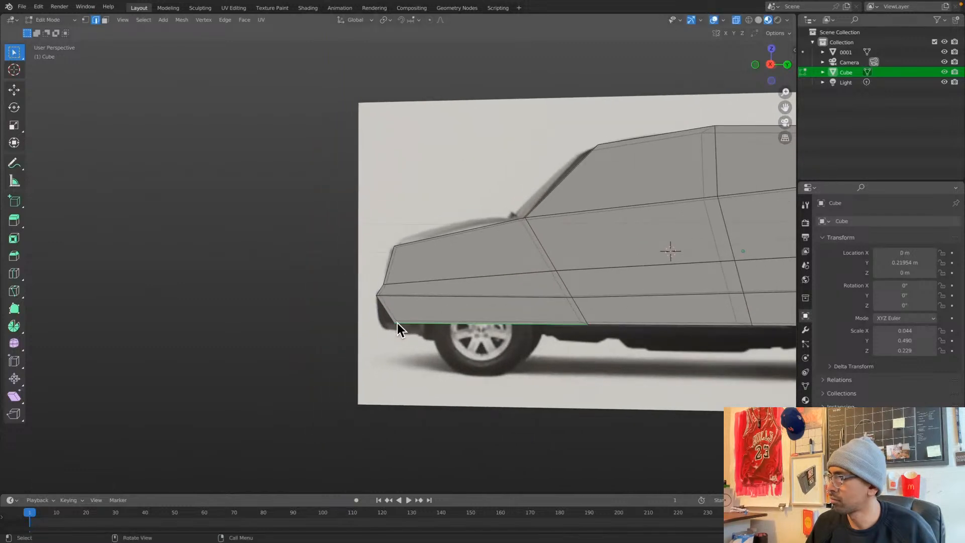
pyautogui.click(395, 320)
pyautogui.click(396, 322)
pyautogui.click(399, 323)
pyautogui.press('g')
pyautogui.press('y')
pyautogui.click(391, 327)
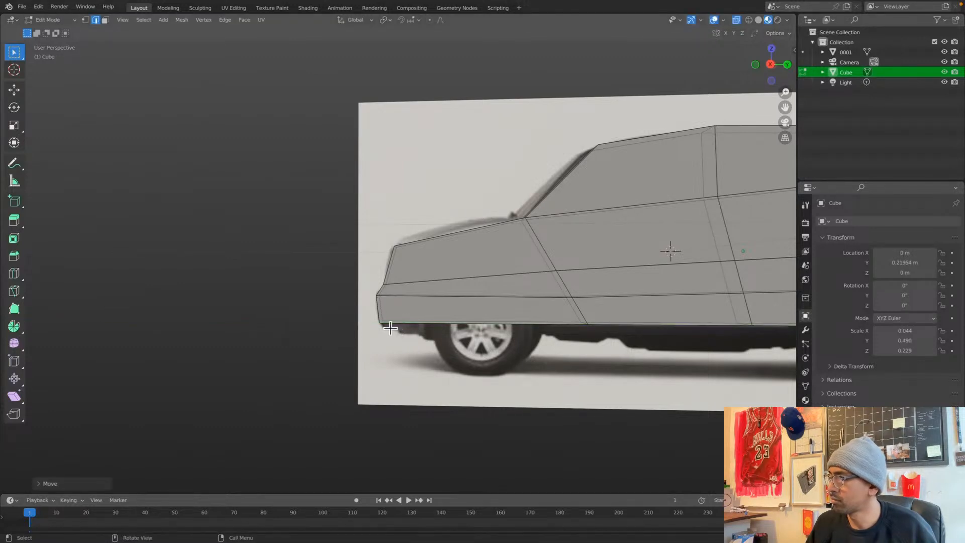
# In right view, select the body's middle underside face in face selection and lower it about 0.065 m along Z
pyautogui.press('KP_3')
pyautogui.keyDown('shift'); pyautogui.moveTo(595, 332); pyautogui.dragTo(351, 319, button='middle'); pyautogui.keyUp('shift')
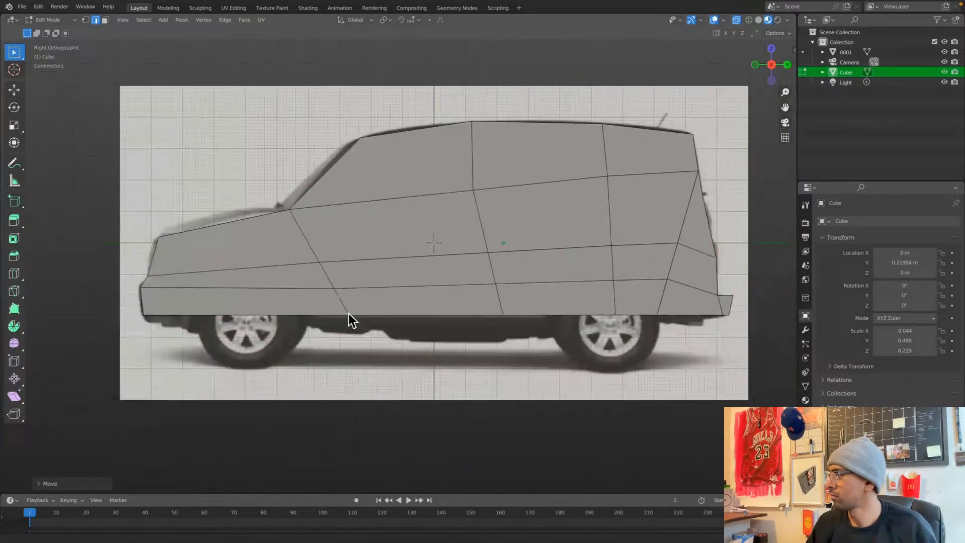
pyautogui.scroll(-4, 370, 330)
pyautogui.scroll(2, 370, 330)
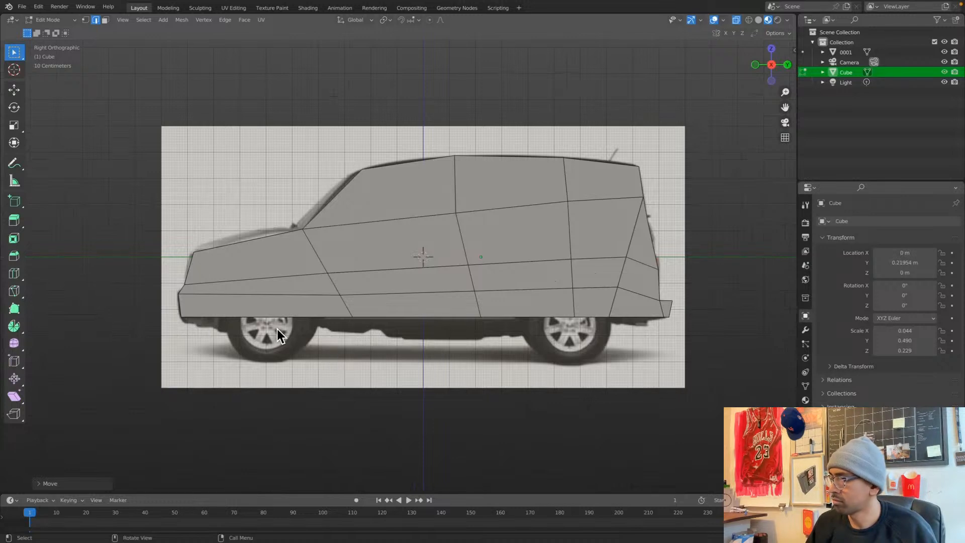
pyautogui.click(401, 318)
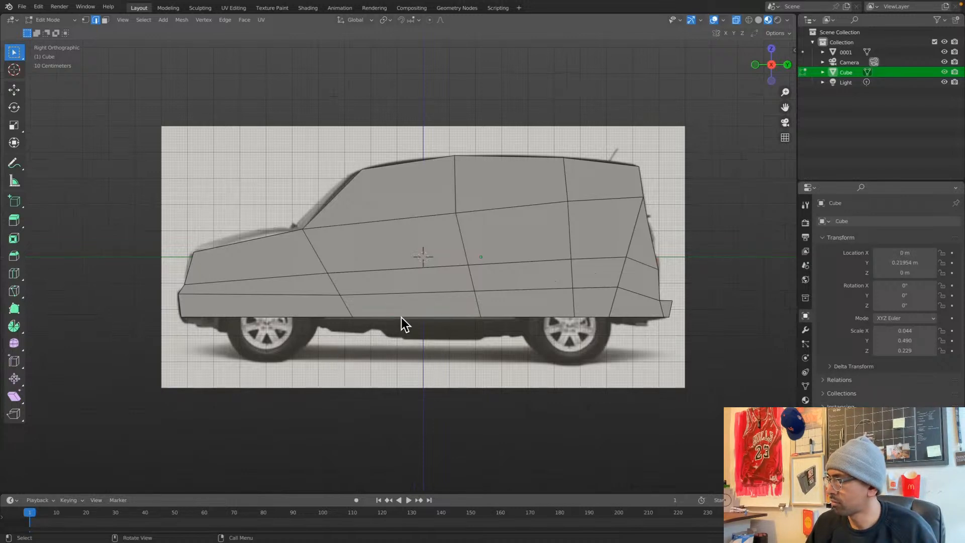
pyautogui.click(105, 20)
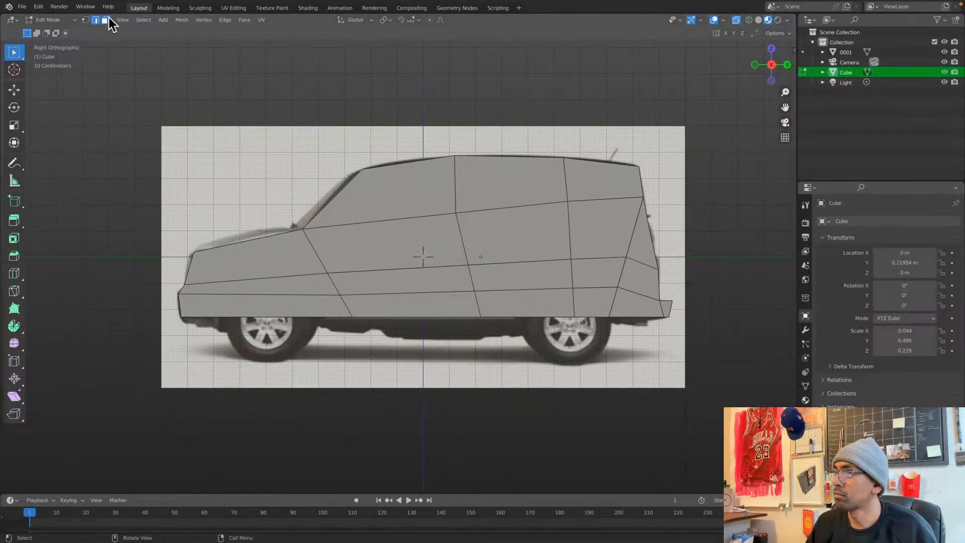
pyautogui.moveTo(396, 329); pyautogui.dragTo(595, 314)
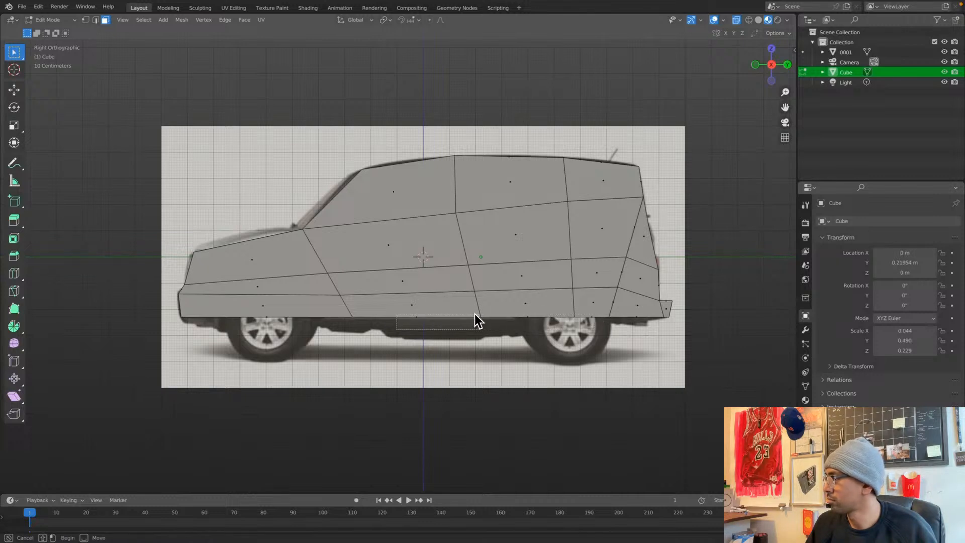
pyautogui.moveTo(457, 310); pyautogui.dragTo(453, 310)
pyautogui.press('g')
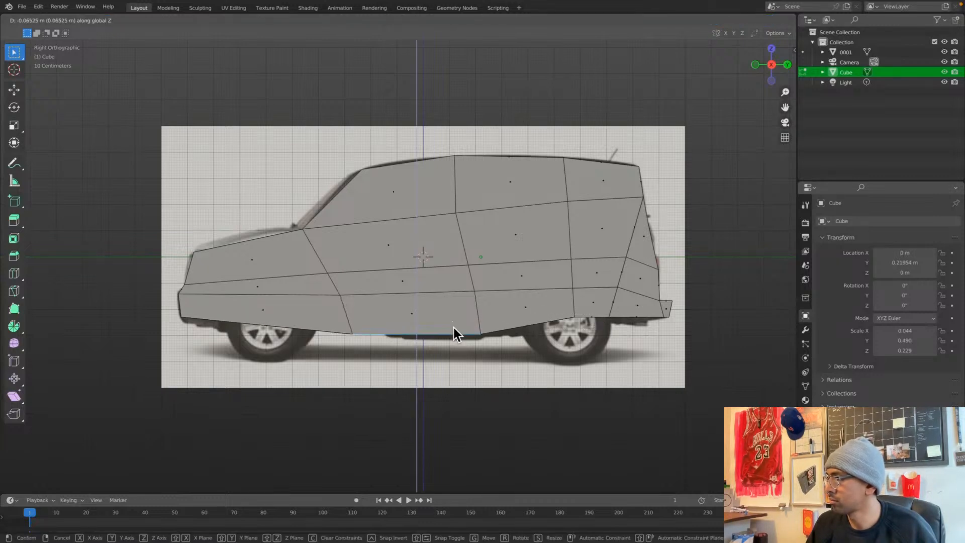
pyautogui.click(454, 328)
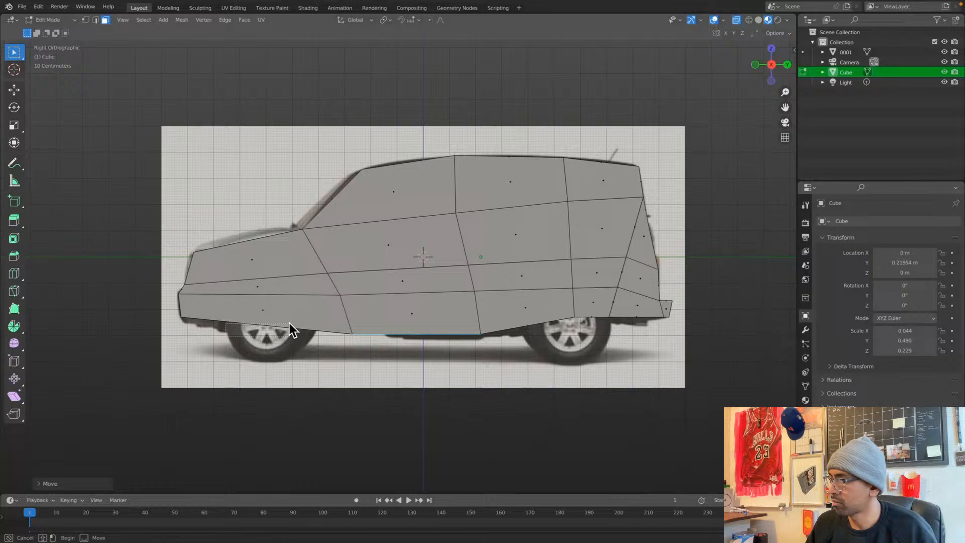
# Switch to edge selection and lower the front bumper's bottom edge about 0.023 m along Z
pyautogui.click(182, 331)
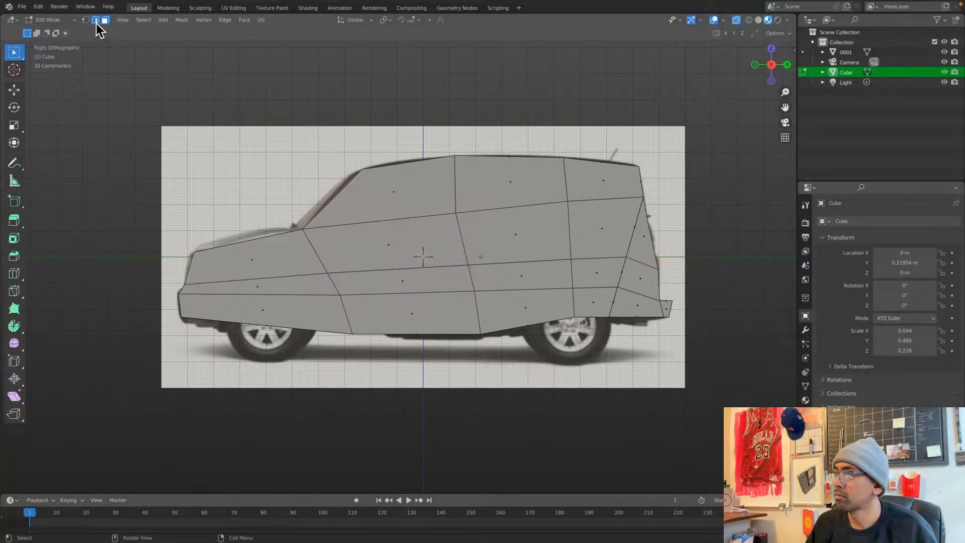
pyautogui.moveTo(156, 351); pyautogui.dragTo(201, 309)
pyautogui.press('g')
pyautogui.press('z')
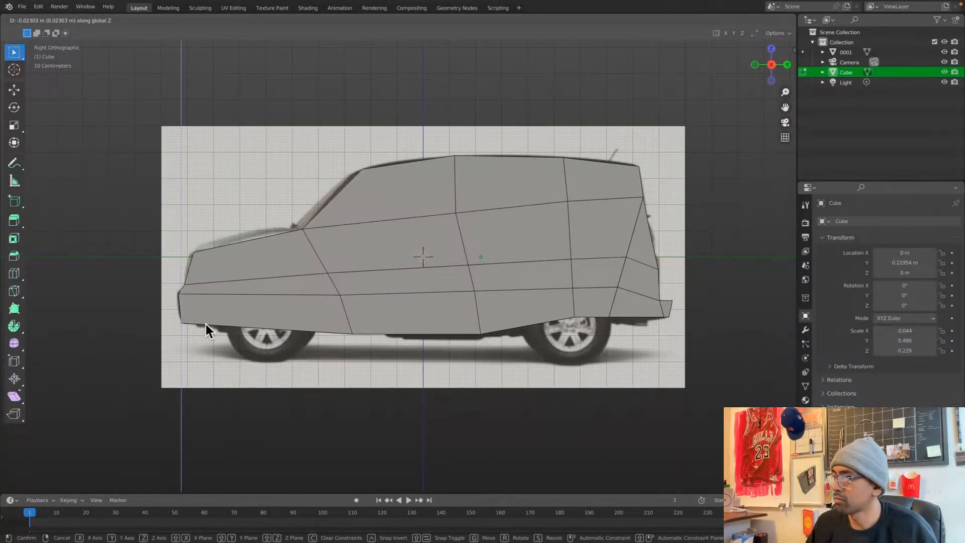
pyautogui.click(206, 324)
# Select the underside edge at the rear end of the middle section and lower it about 0.023 m along Z
pyautogui.moveTo(489, 354); pyautogui.dragTo(479, 332)
pyautogui.press('g')
pyautogui.press('z')
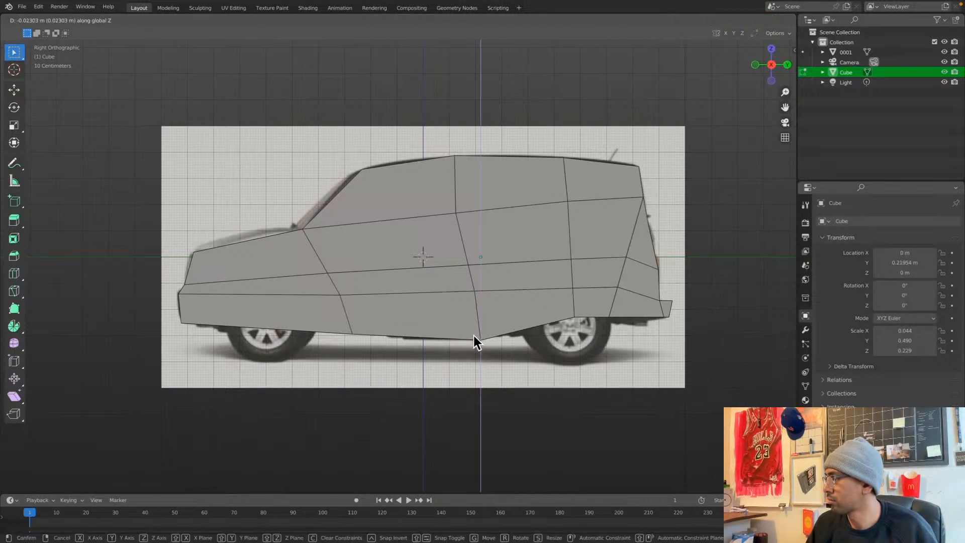
pyautogui.click(476, 336)
# Move the underside edge above the rear wheel slightly down along Z and slightly forward along Y
pyautogui.moveTo(584, 320); pyautogui.dragTo(569, 307)
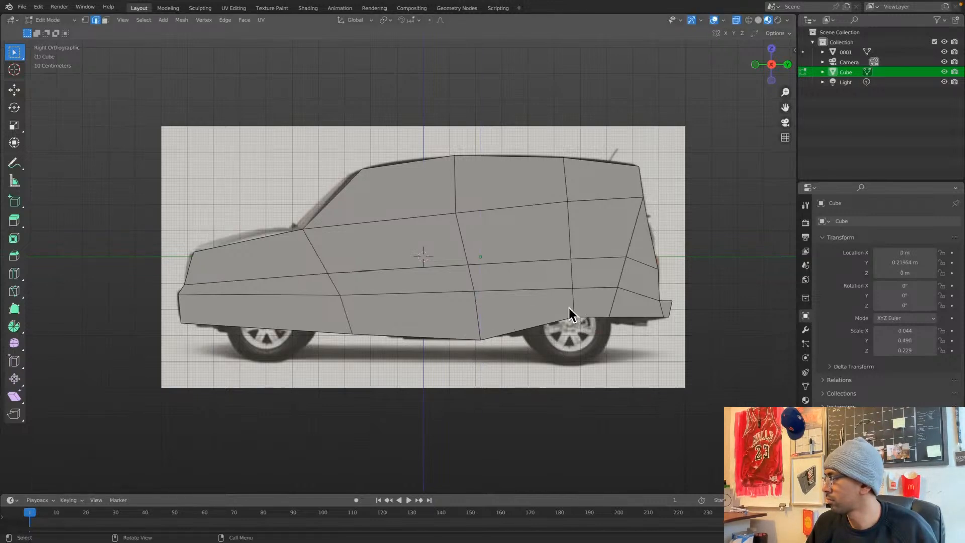
pyautogui.press('g')
pyautogui.press('z')
pyautogui.click(568, 313)
pyautogui.press('g')
pyautogui.press('y')
pyautogui.click(561, 313)
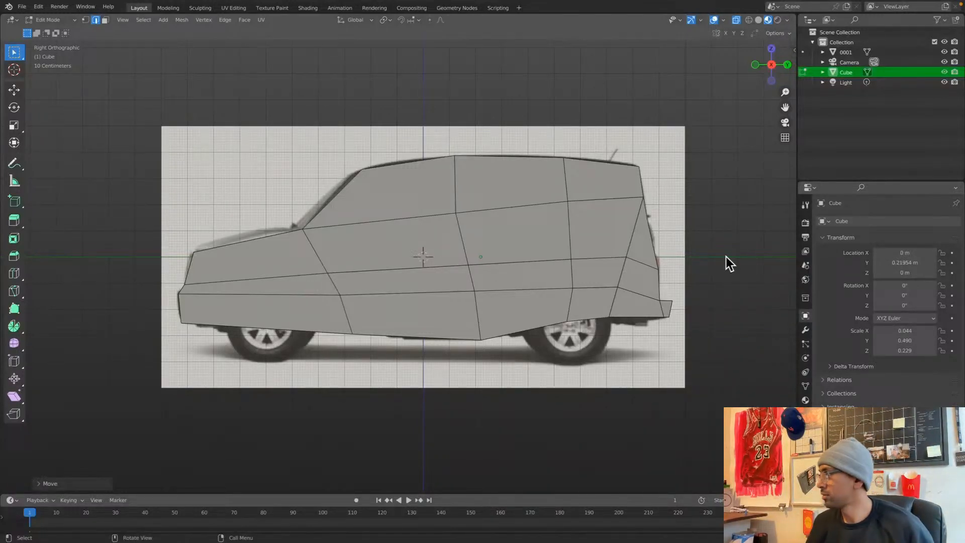
# Add a cylinder to the car mesh and rotate it 90° about the Y axis
pyautogui.hotkey('shift', 'a')
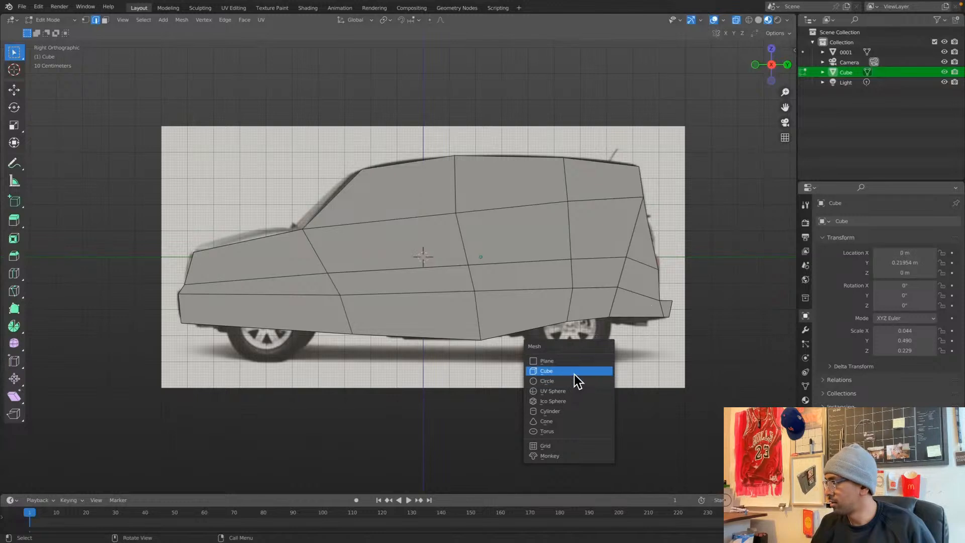
pyautogui.click(569, 409)
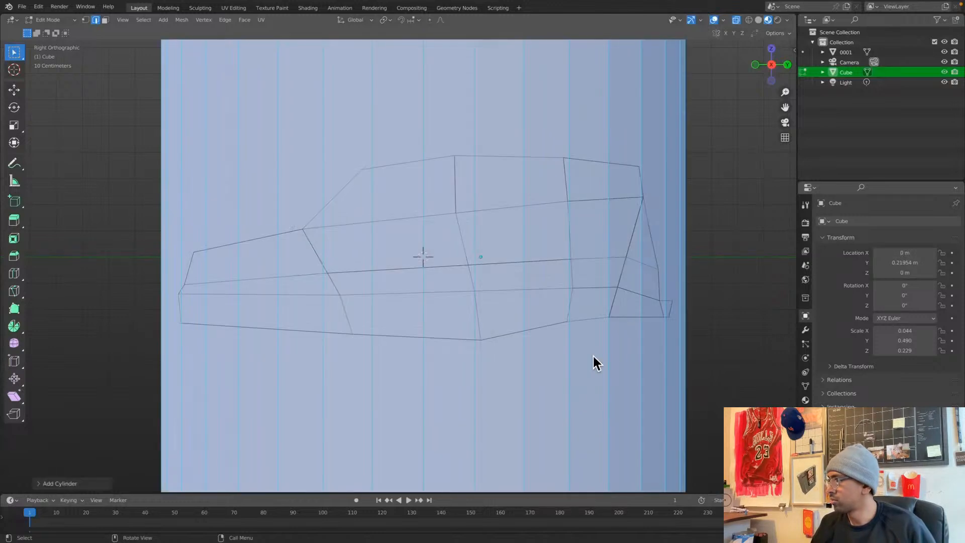
pyautogui.write('r')
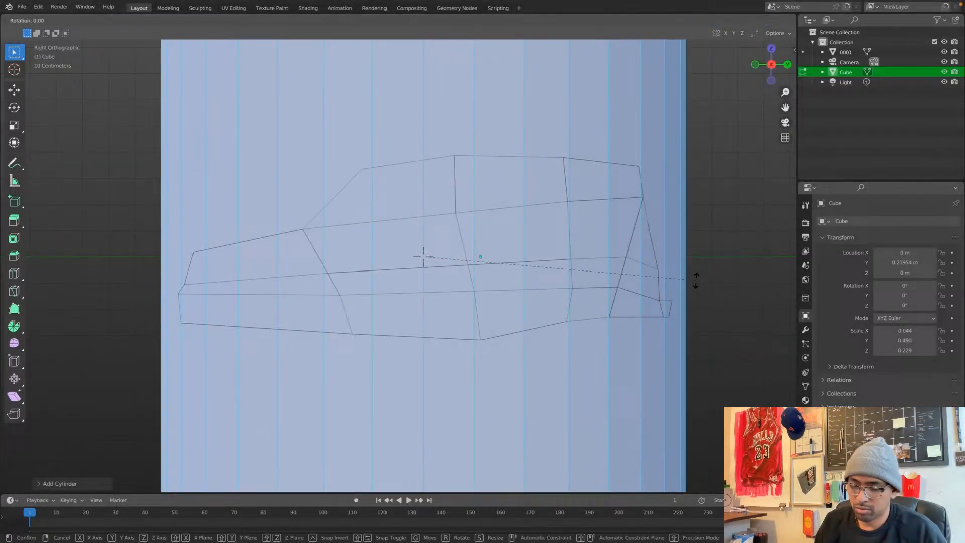
pyautogui.write('y90')
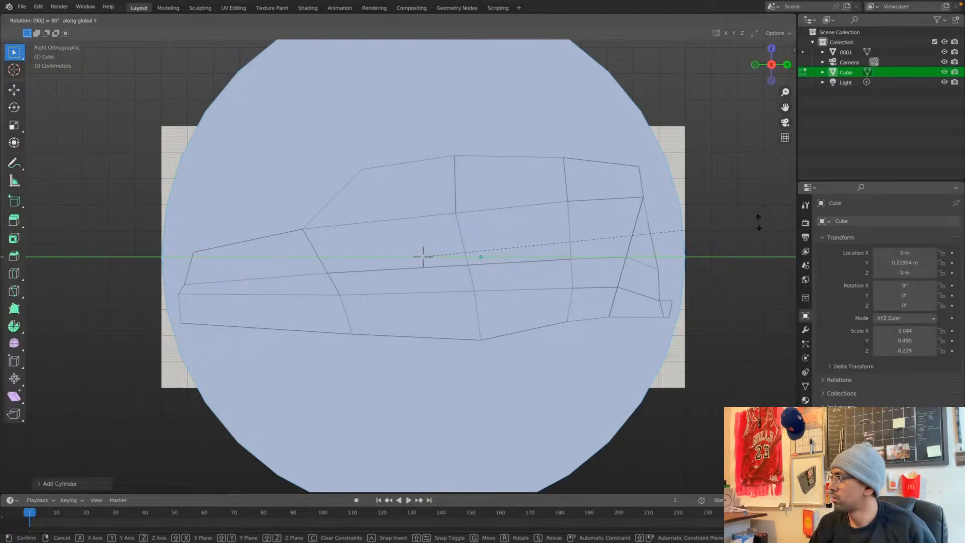
pyautogui.press('s')
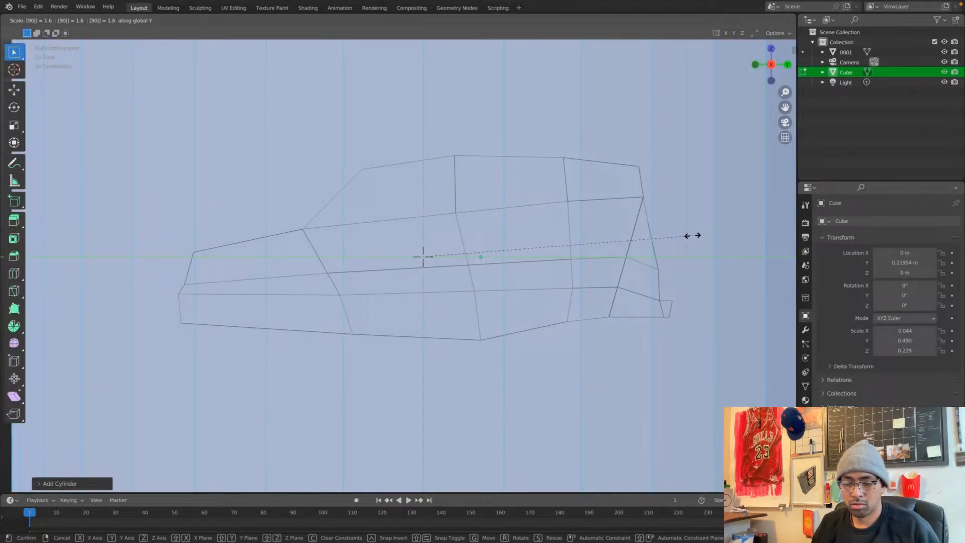
pyautogui.write('ry90')
pyautogui.press('Return')
# Scale the cylinder down, move it over the rear wheel, and adjust its size and position to cover the wheel-arch area
pyautogui.press('s')
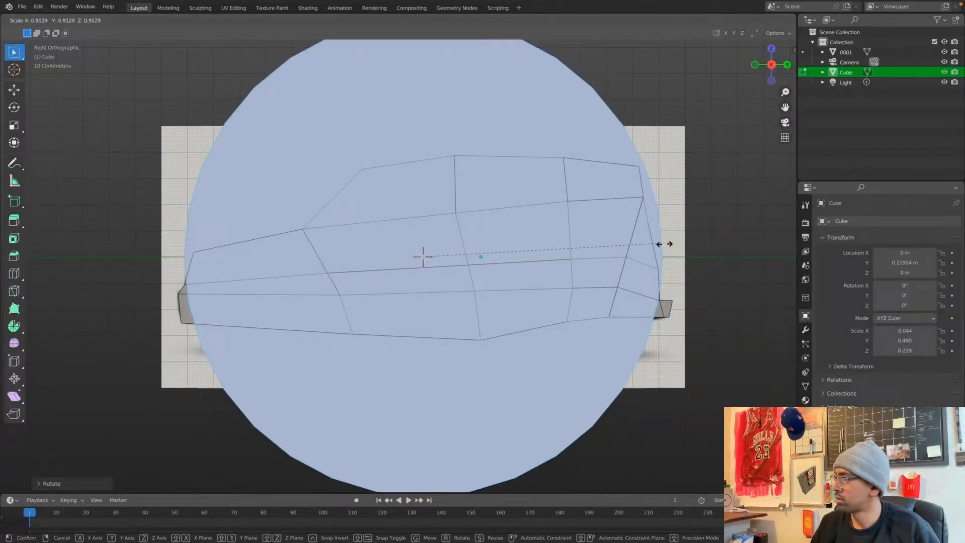
pyautogui.click(463, 259)
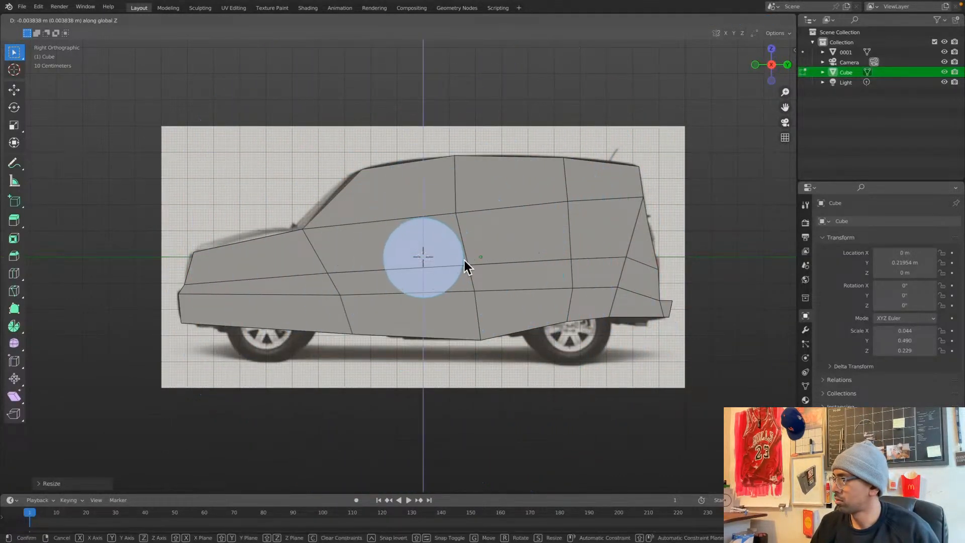
pyautogui.press('g')
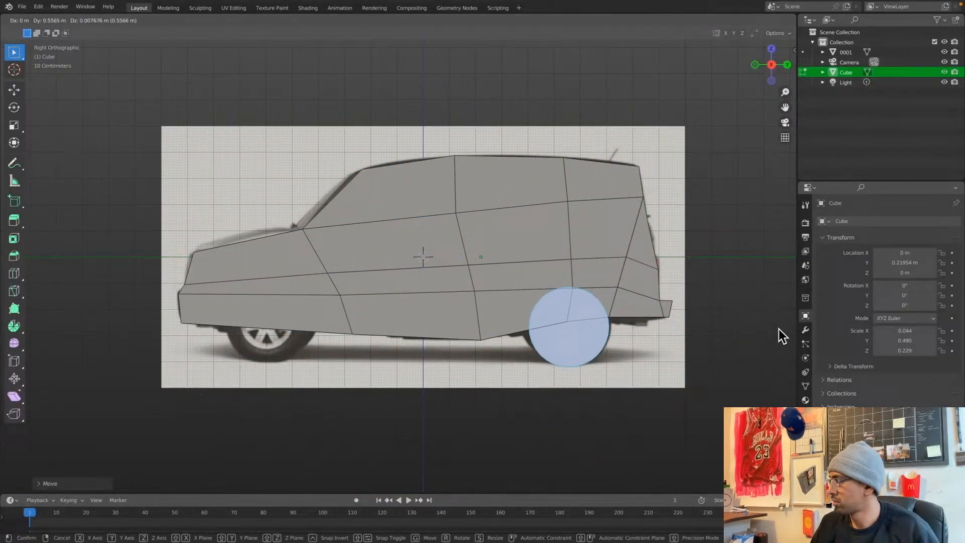
pyautogui.click(778, 328)
pyautogui.press('s')
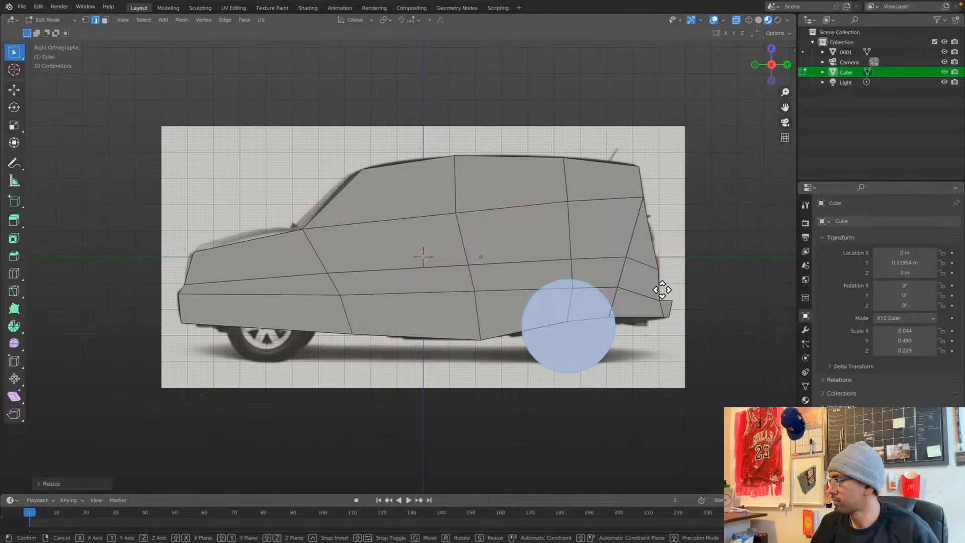
pyautogui.click(660, 285)
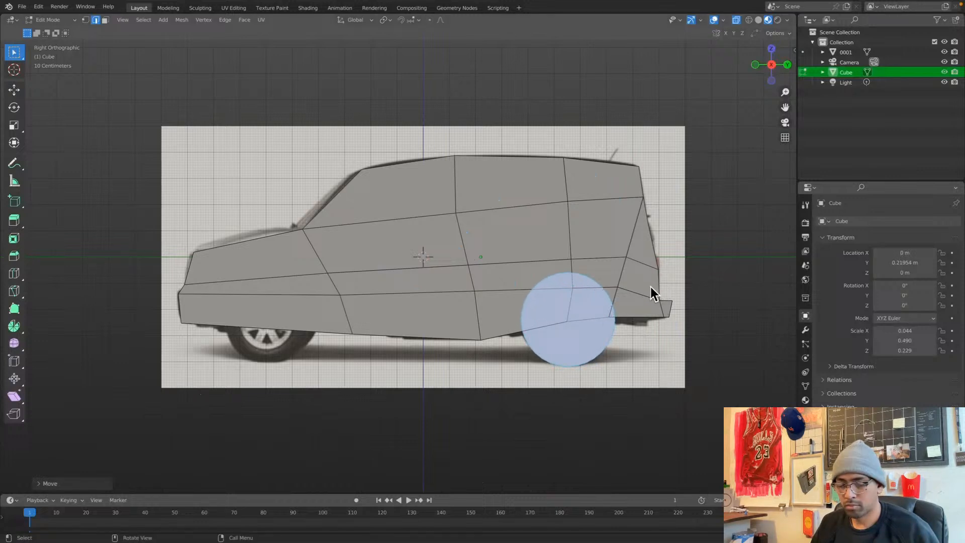
pyautogui.press('g')
pyautogui.press('y')
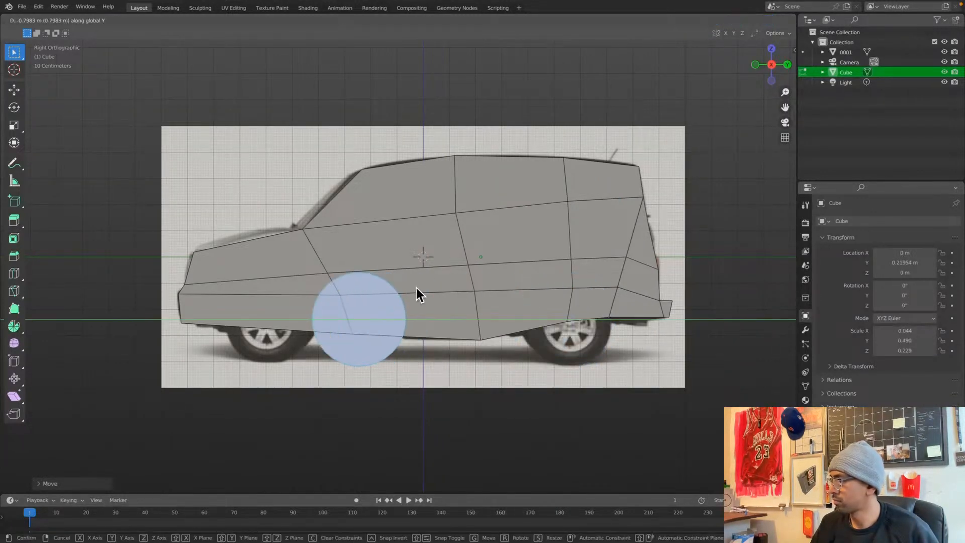
pyautogui.rightClick(344, 291)
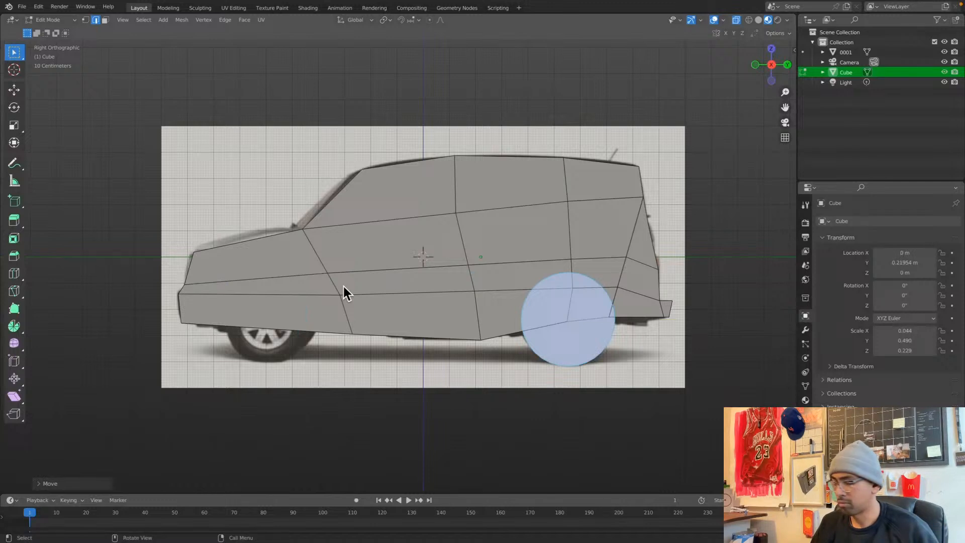
pyautogui.hotkey('ctrl', 'Tab')
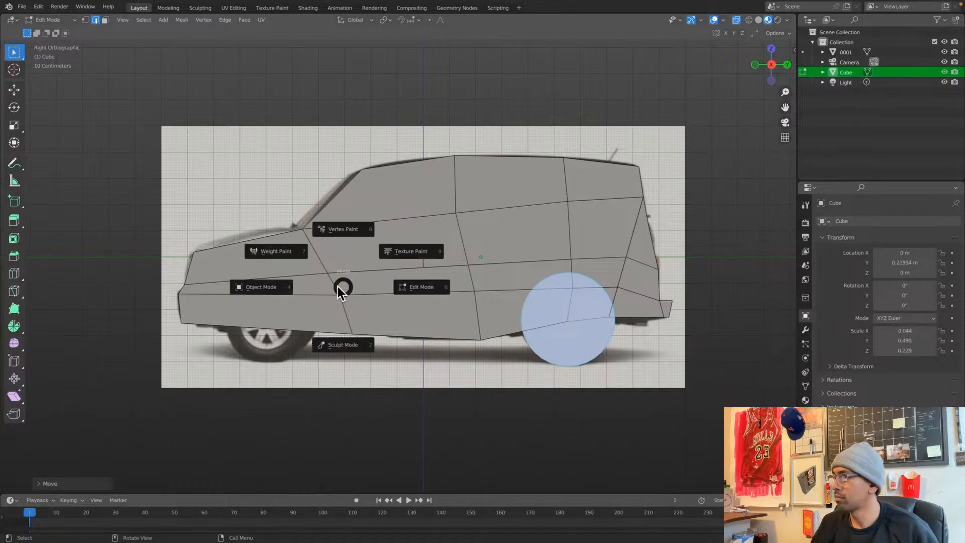
pyautogui.click(288, 288)
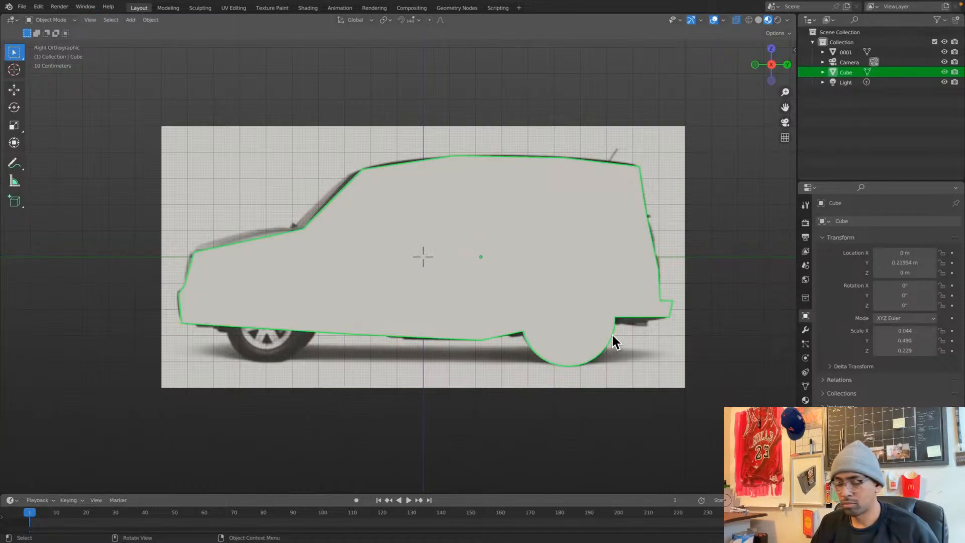
pyautogui.hotkey('ctrl', 'Tab')
pyautogui.click(658, 334)
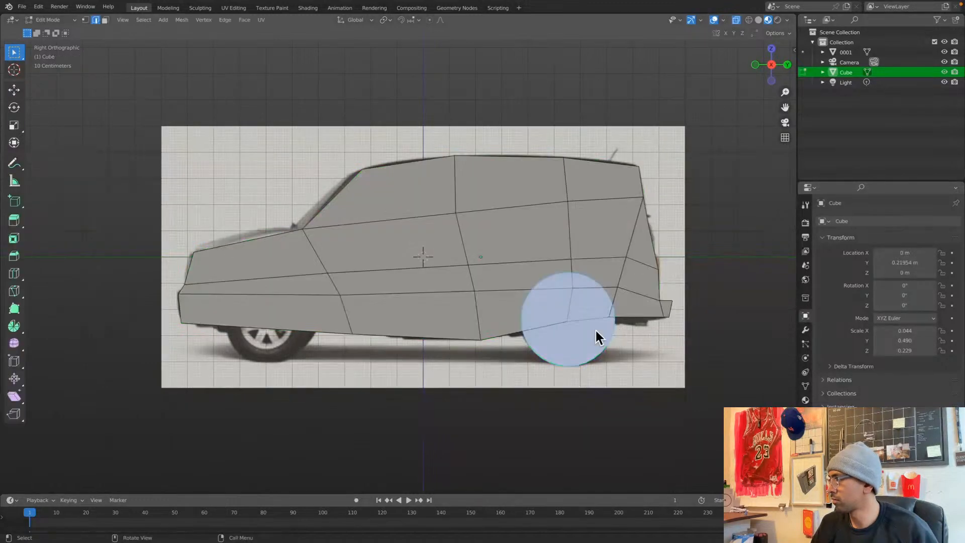
pyautogui.hotkey('ctrl', 'Tab')
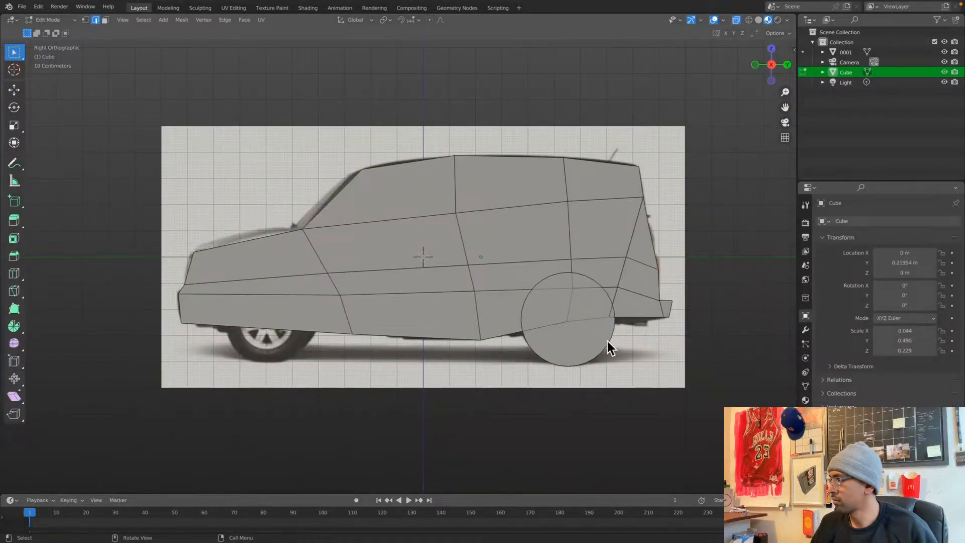
pyautogui.click(593, 355)
pyautogui.hotkey('ctrl', 'Tab')
pyautogui.click(666, 351)
pyautogui.press('Tab')
pyautogui.press('Tab')
pyautogui.hotkey('ctrl', 'z')
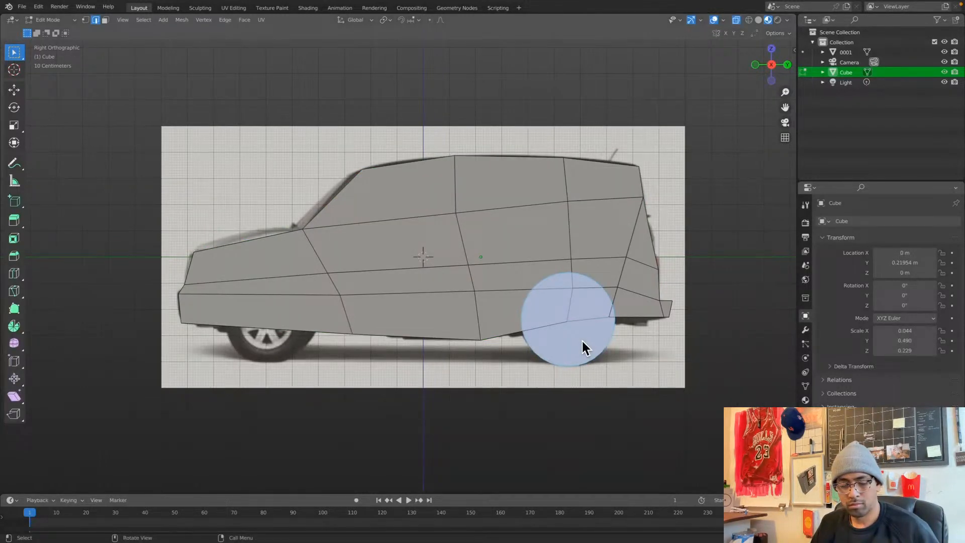
pyautogui.press('g')
pyautogui.rightClick(583, 341)
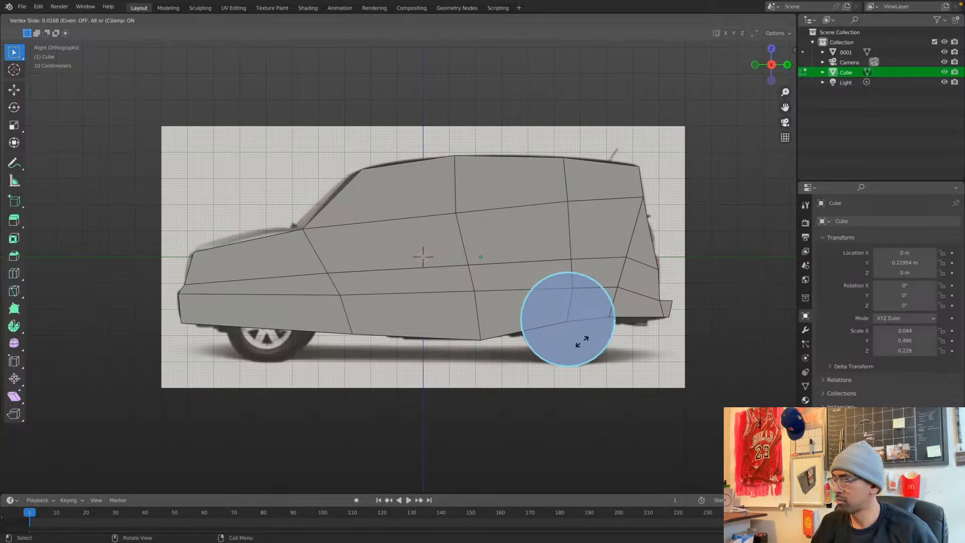
# Duplicate the rear wheel cylinder, move the copy about 1.155 m forward along Y over the front wheel, and deselect it
pyautogui.press('g')
pyautogui.press('y')
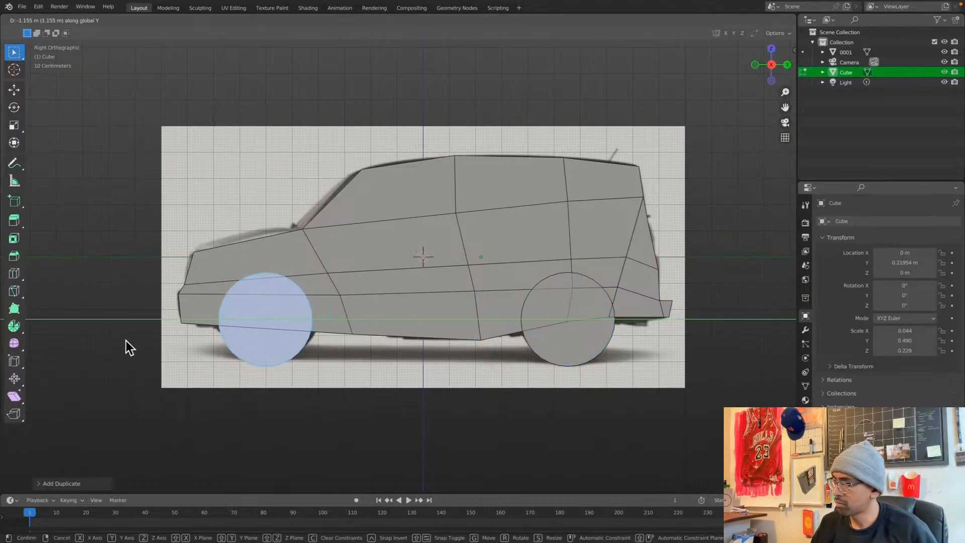
pyautogui.click(126, 348)
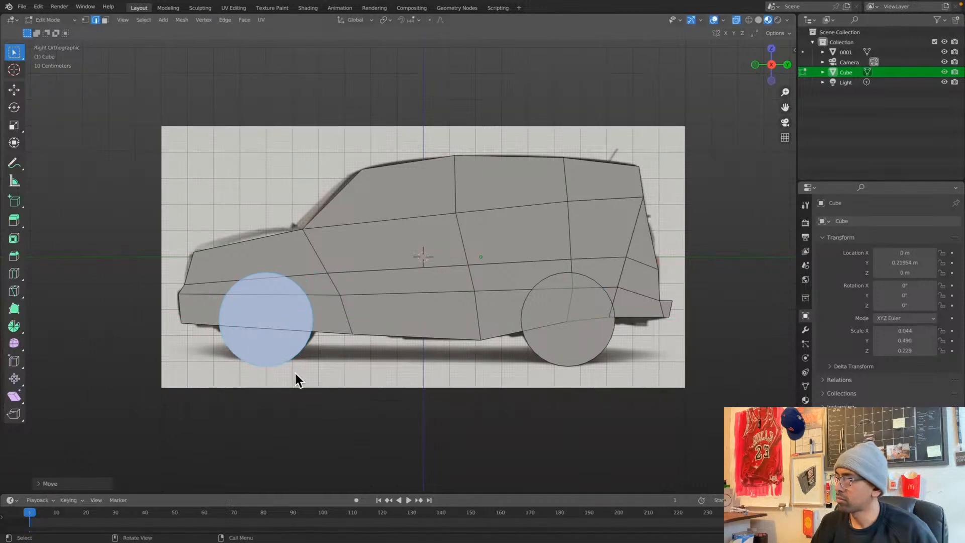
pyautogui.click(418, 427)
# Switch to Object Mode in front orthographic view and open the Images as Planes import
pyautogui.moveTo(351, 417); pyautogui.dragTo(429, 414, button='middle')
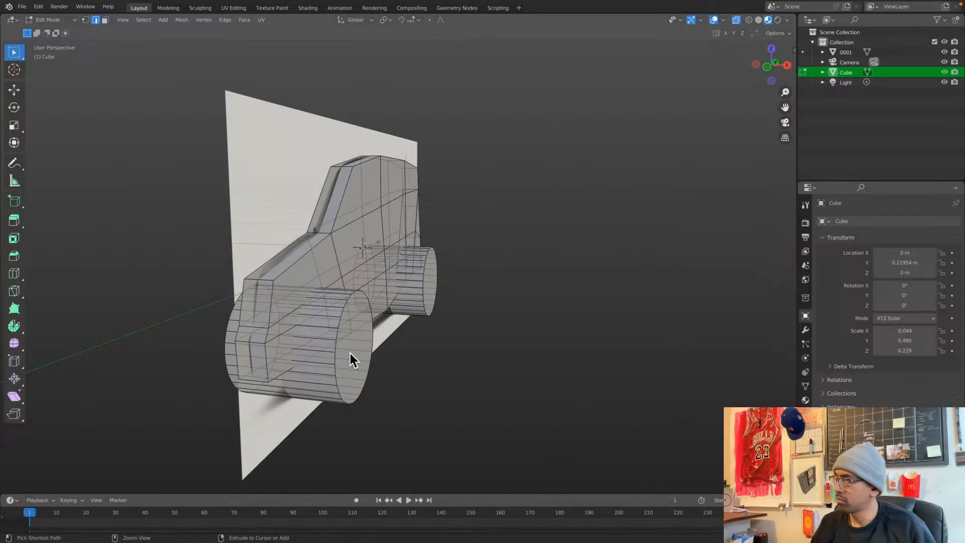
pyautogui.hotkey('ctrl', 'Tab')
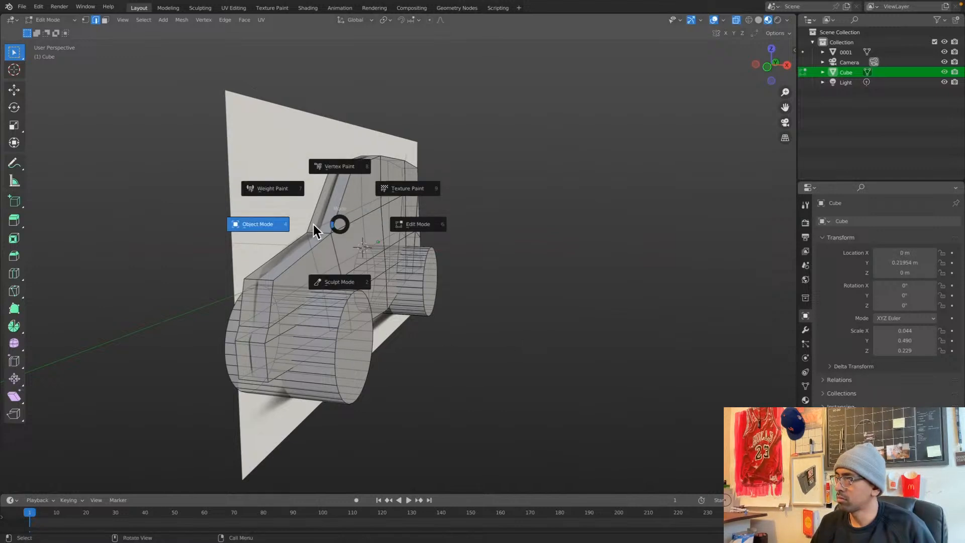
pyautogui.click(575, 265)
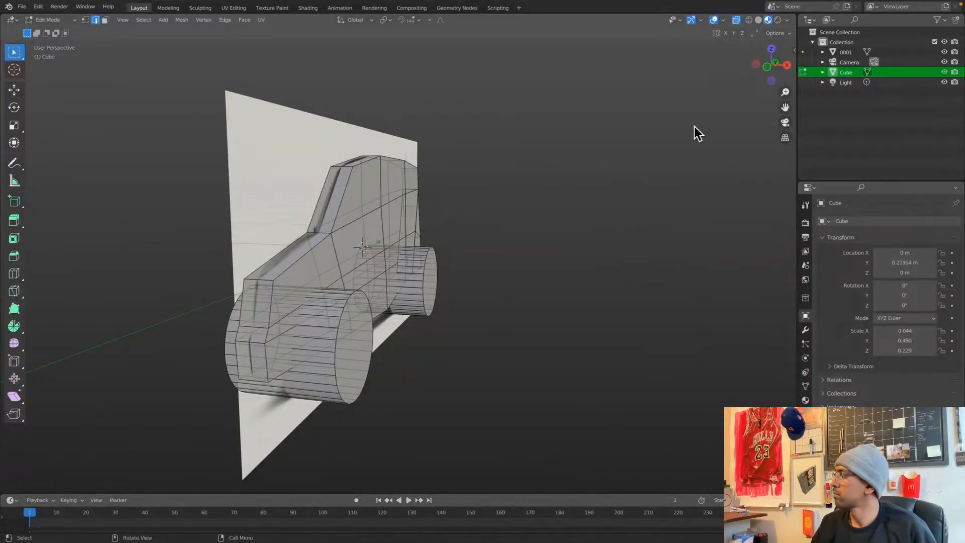
pyautogui.click(787, 63)
pyautogui.click(755, 64)
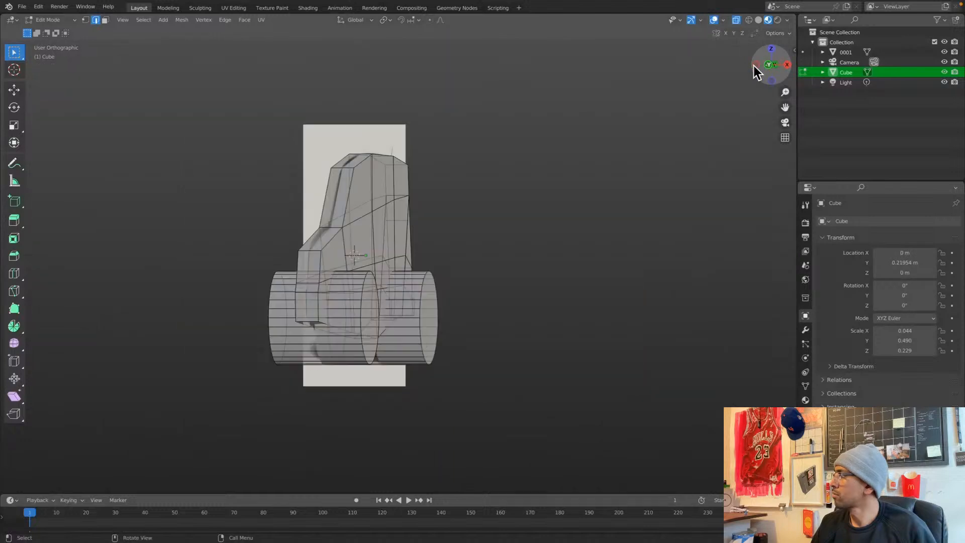
pyautogui.hotkey('ctrl', 'Tab')
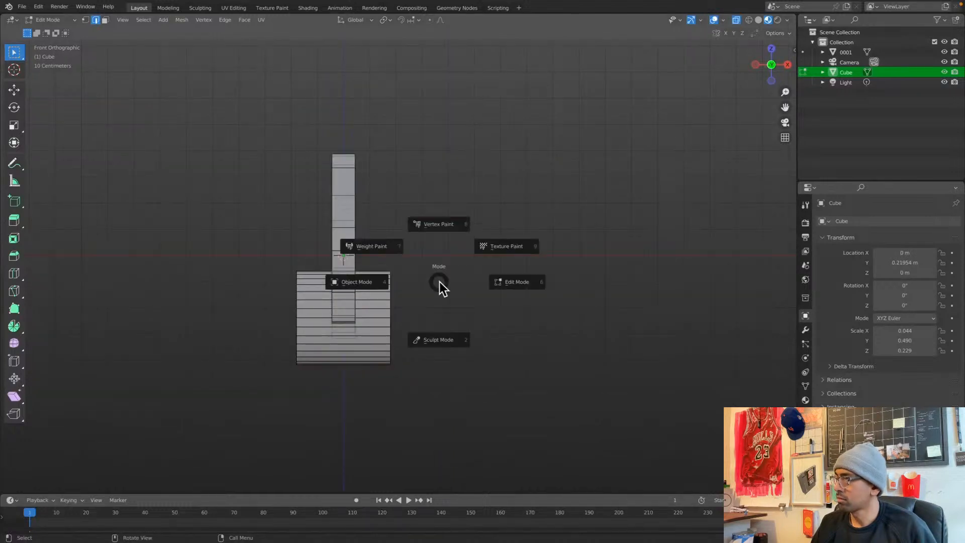
pyautogui.click(367, 281)
pyautogui.hotkey('shift', 'a')
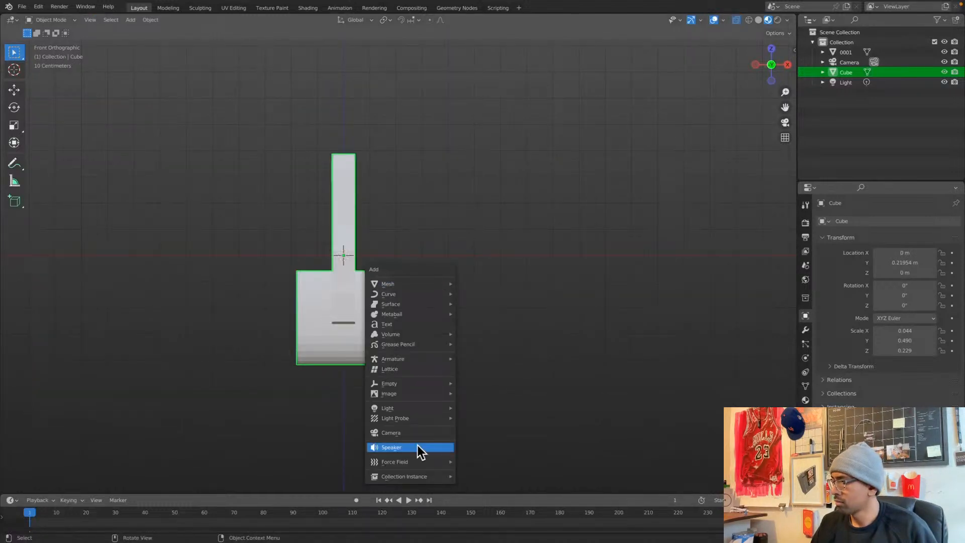
pyautogui.moveTo(418, 394)
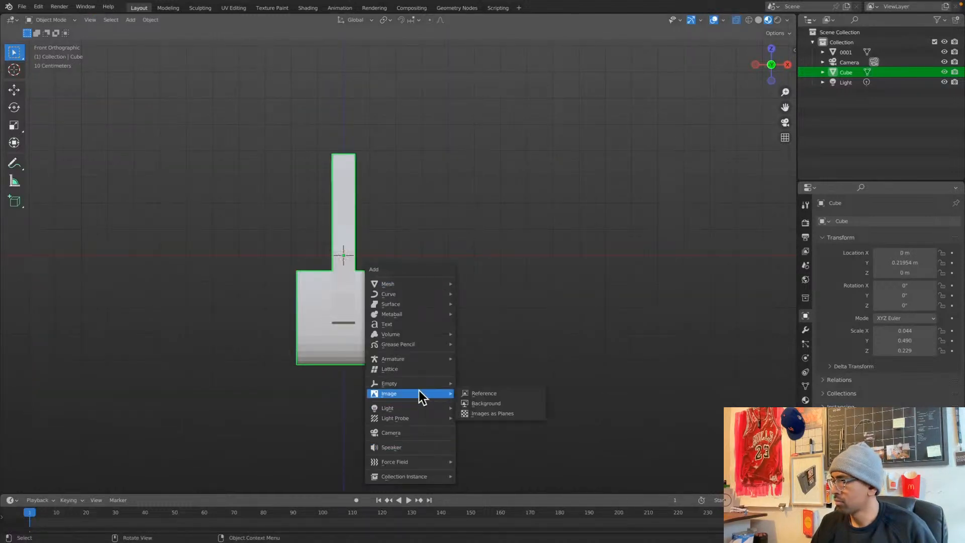
pyautogui.click(475, 413)
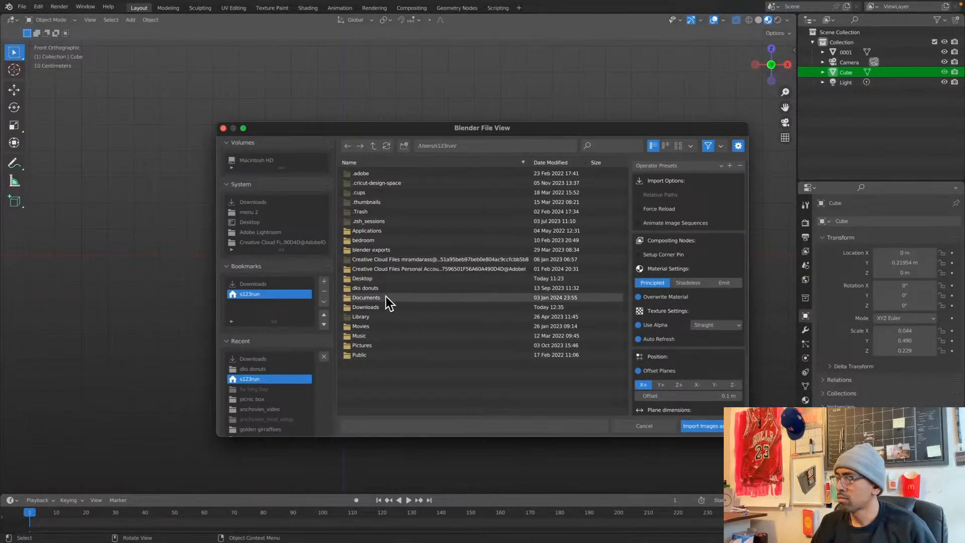
# Switch to Finder and examine the images in the blueprints folder, viewing the 026b2c64 GIF at full size in Preview
pyautogui.press('super+Tab')
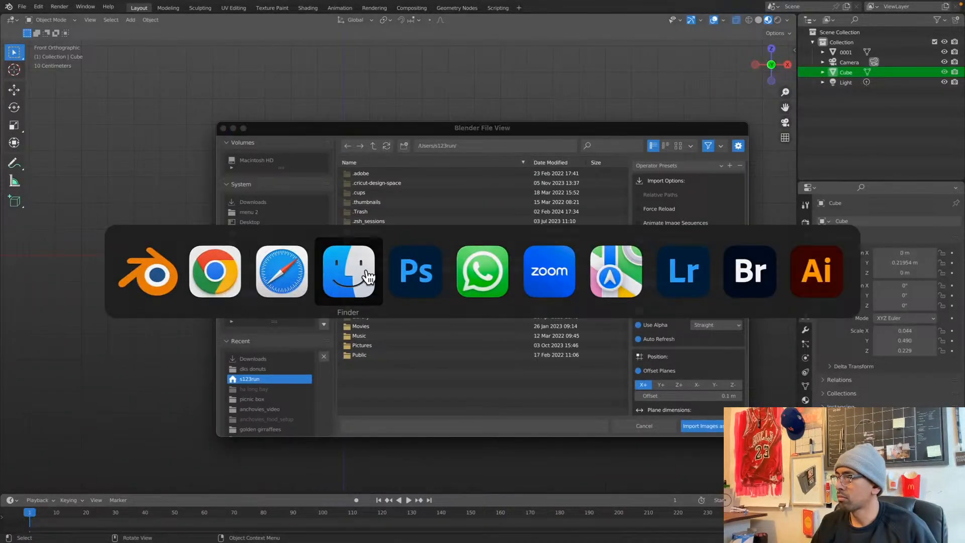
pyautogui.click(368, 276)
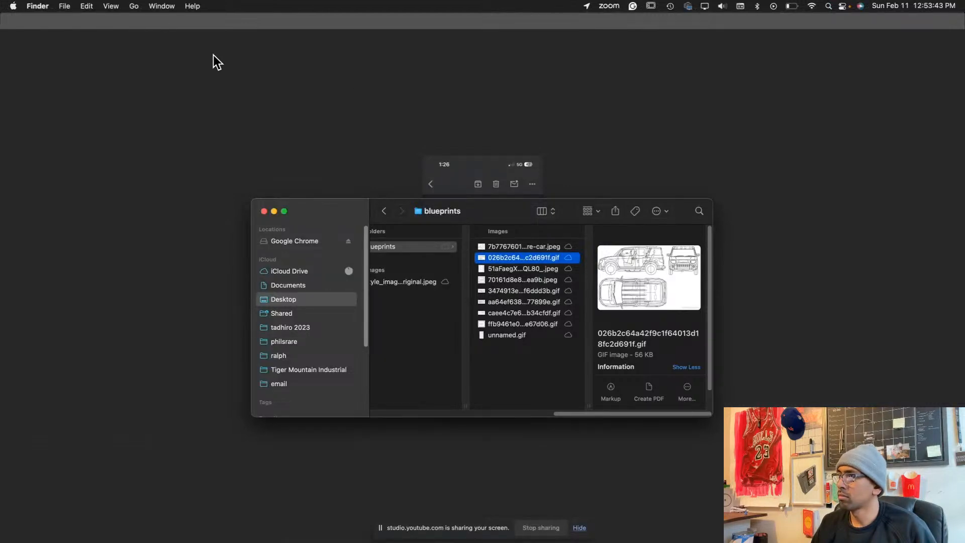
pyautogui.press('Down')
pyautogui.press('Down')
pyautogui.press('Down')
pyautogui.press('Down')
pyautogui.press('Down')
pyautogui.press('Down')
pyautogui.click(500, 287)
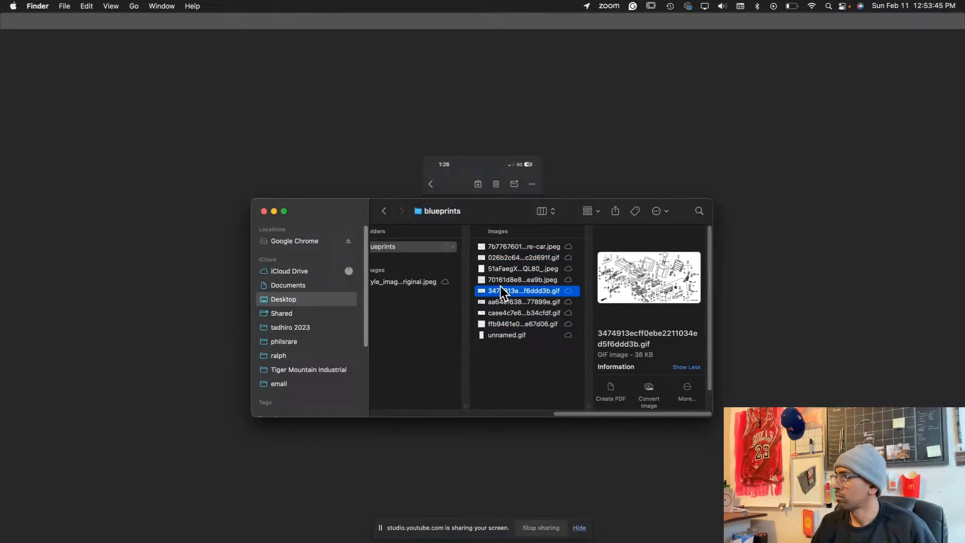
pyautogui.click(500, 281)
pyautogui.click(499, 272)
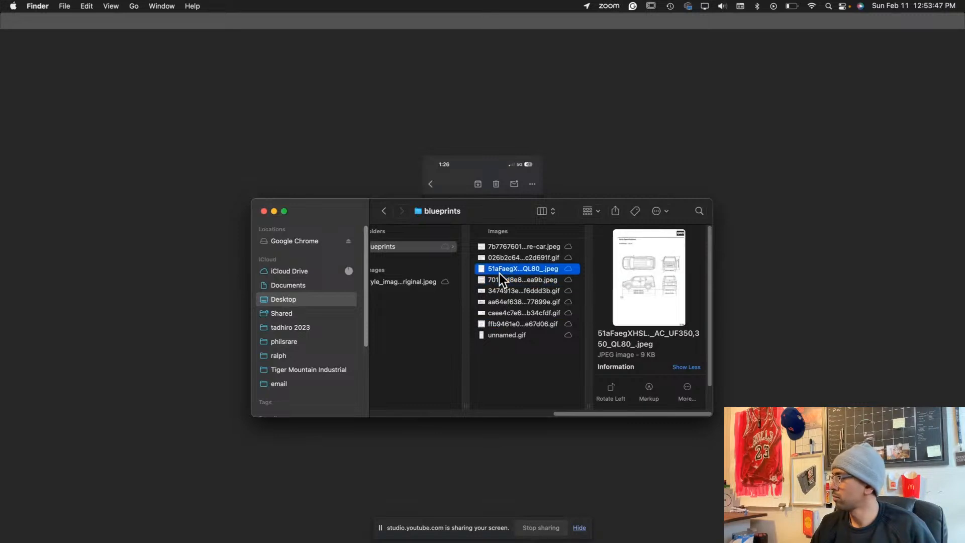
pyautogui.press('Down')
pyautogui.press('Up')
pyautogui.press('Up')
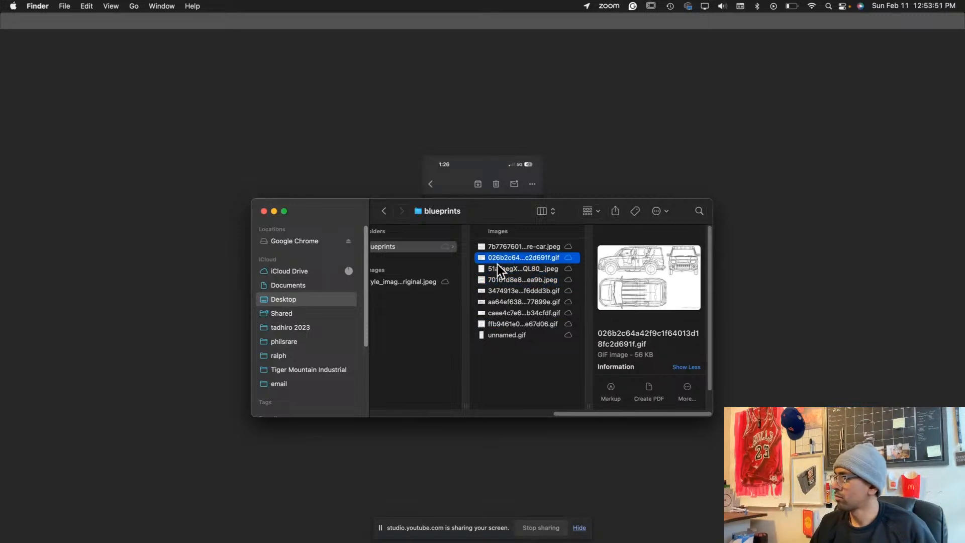
pyautogui.doubleClick(483, 258)
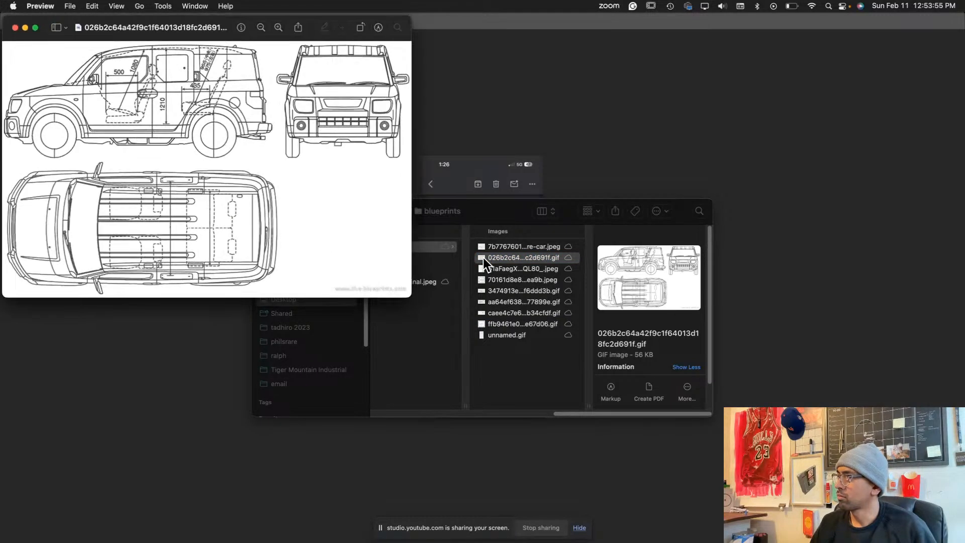
pyautogui.press('super+w')
# Return to Finder, open a second window on Downloads, and select the honda element folder
pyautogui.press('super+Tab')
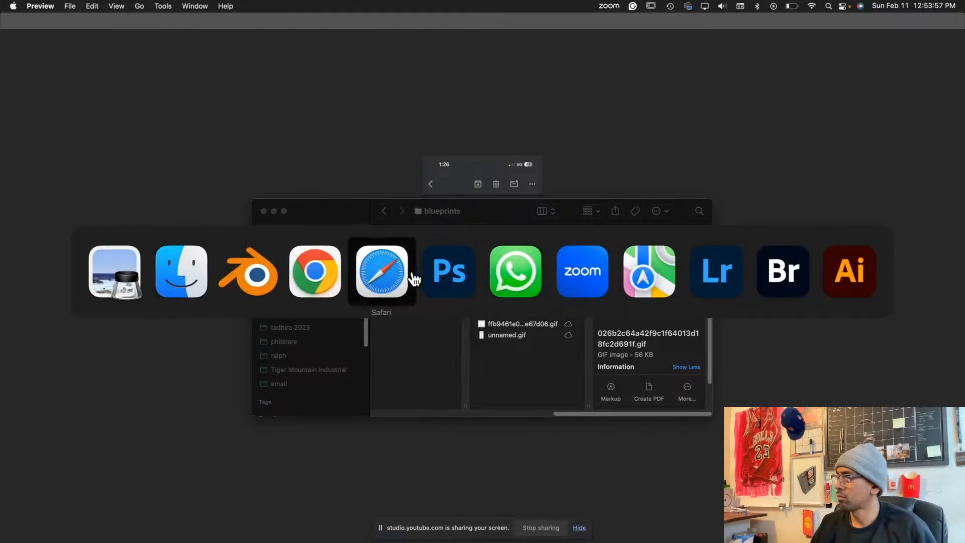
pyautogui.click(184, 280)
pyautogui.press('super+n')
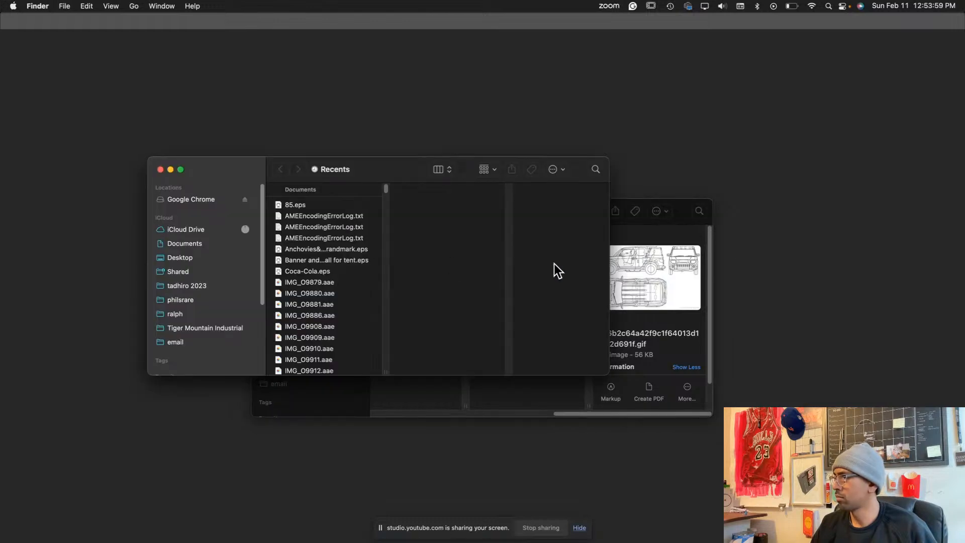
pyautogui.scroll(-5, 185, 291)
pyautogui.scroll(5, 185, 293)
pyautogui.scroll(-1, 186, 292)
pyautogui.scroll(1, 186, 279)
pyautogui.scroll(-5, 186, 279)
pyautogui.click(183, 279)
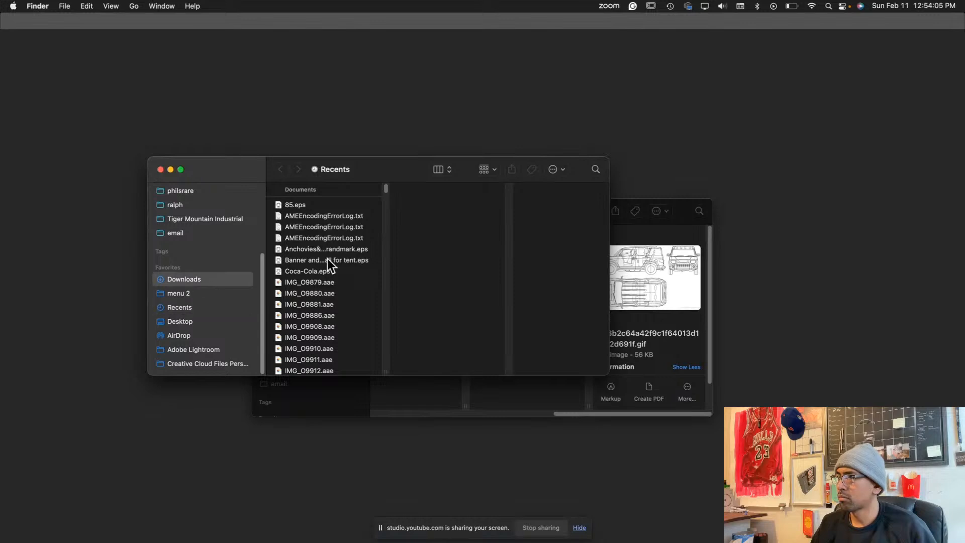
pyautogui.click(306, 235)
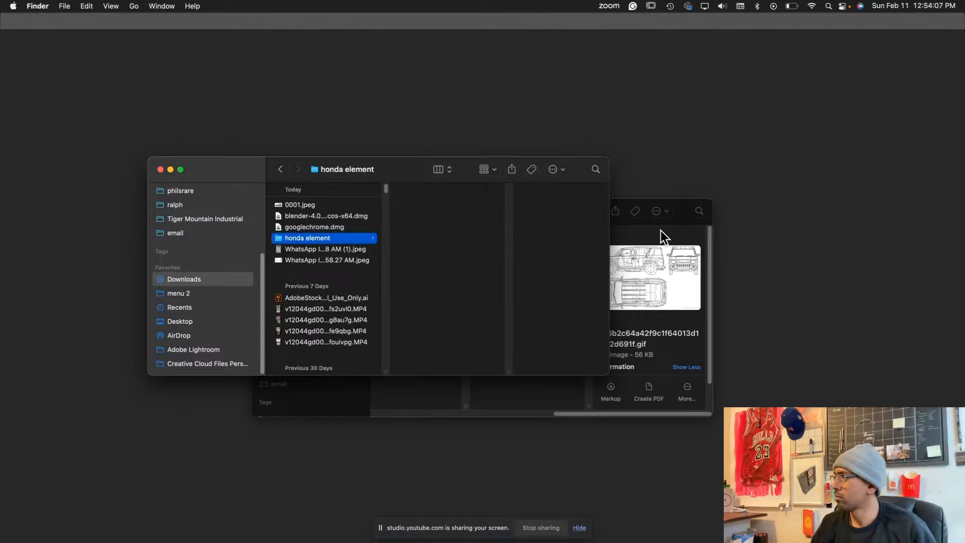
# Move the blueprints folder from iCloud Drive into the honda element folder
pyautogui.moveTo(680, 215); pyautogui.dragTo(840, 235)
pyautogui.moveTo(571, 267); pyautogui.dragTo(421, 201)
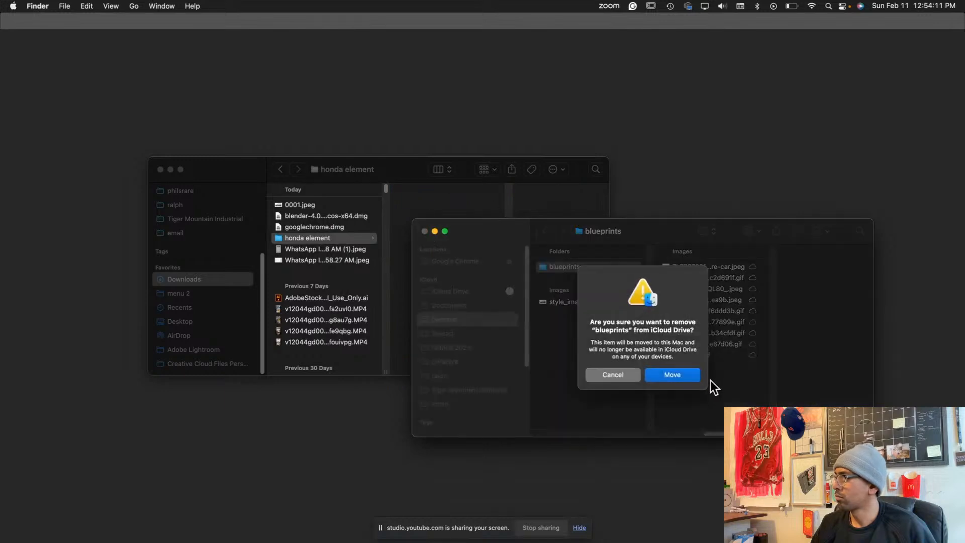
pyautogui.click(678, 375)
# Switch back to Blender and import 51aFaegXHSL._AC_UF350,350_QL80_.jpeg from Downloads/honda element/blueprints as an image plane
pyautogui.press('super+Tab')
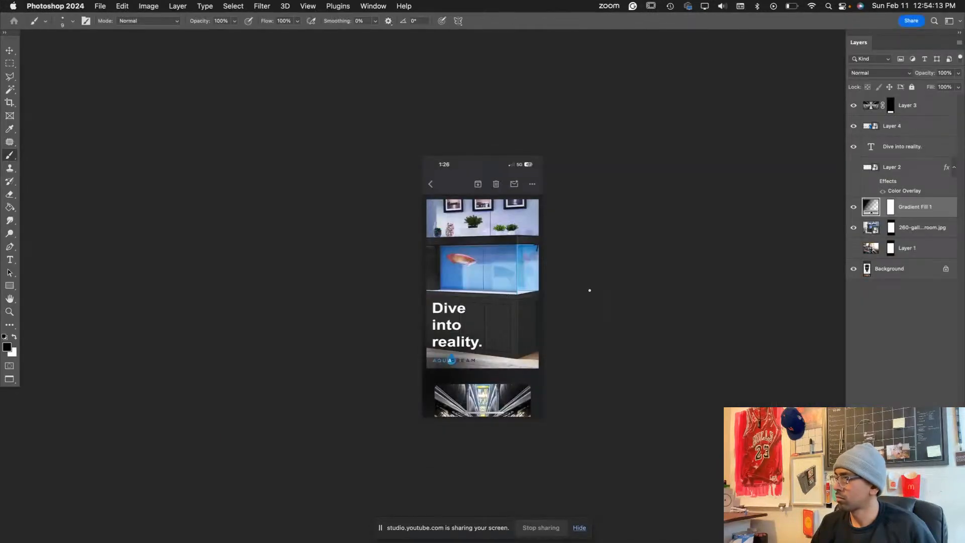
pyautogui.press('super+Tab')
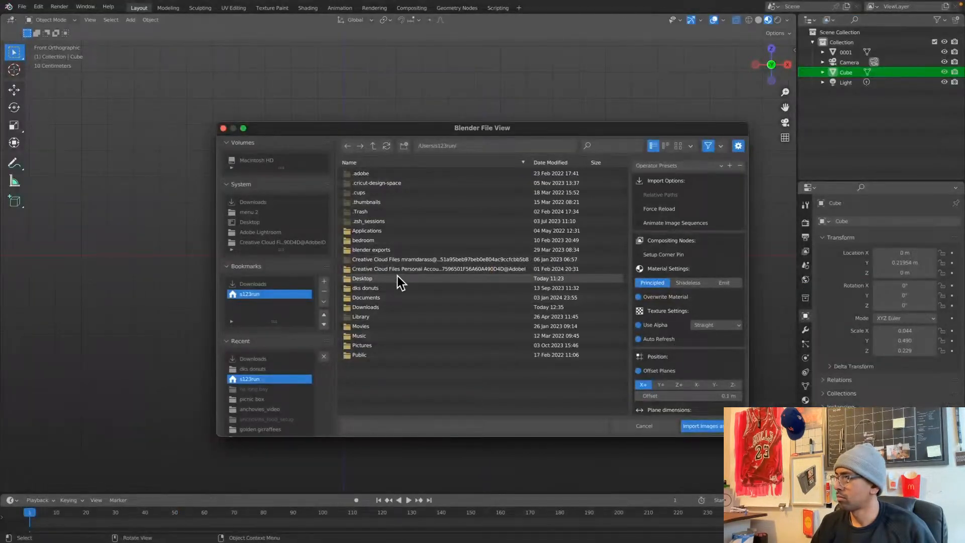
pyautogui.click(266, 370)
pyautogui.click(259, 360)
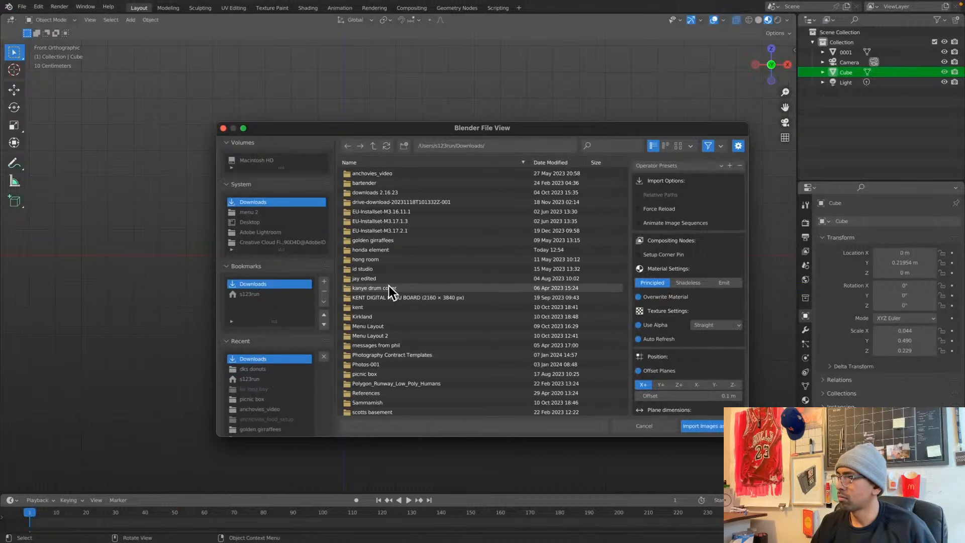
pyautogui.doubleClick(347, 250)
pyautogui.doubleClick(346, 175)
pyautogui.click(351, 182)
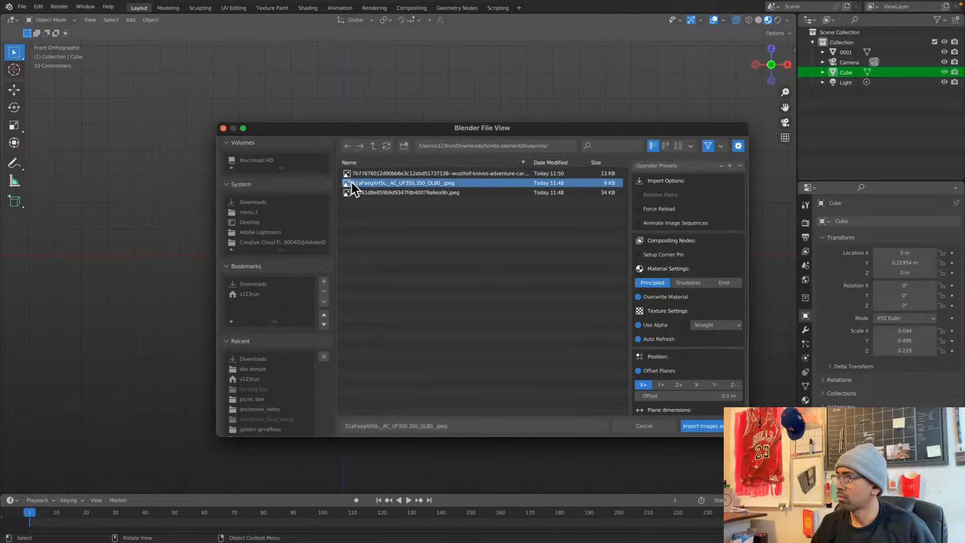
pyautogui.click(704, 425)
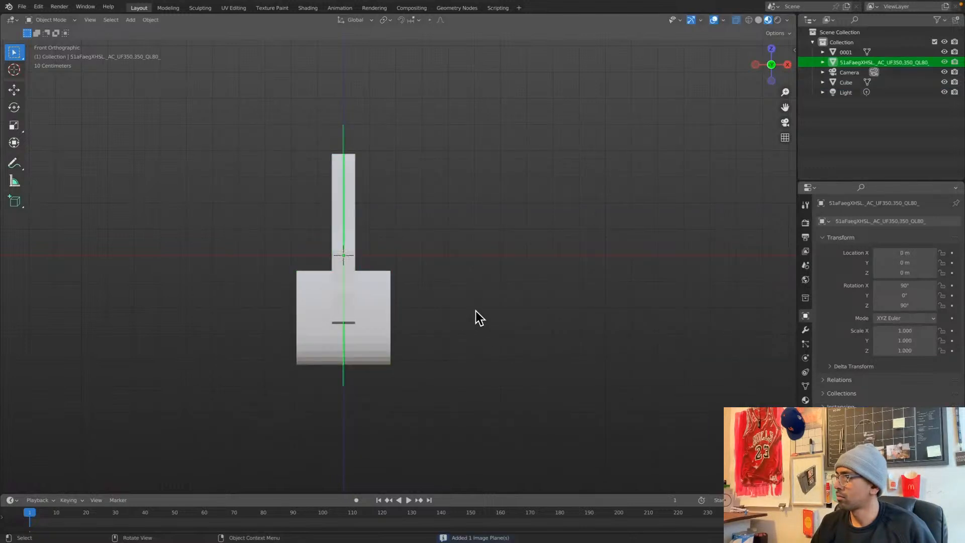
# Rotate the blueprint plane 90° about the Z axis and scale it up uniformly to about 2.527
pyautogui.write('rz90')
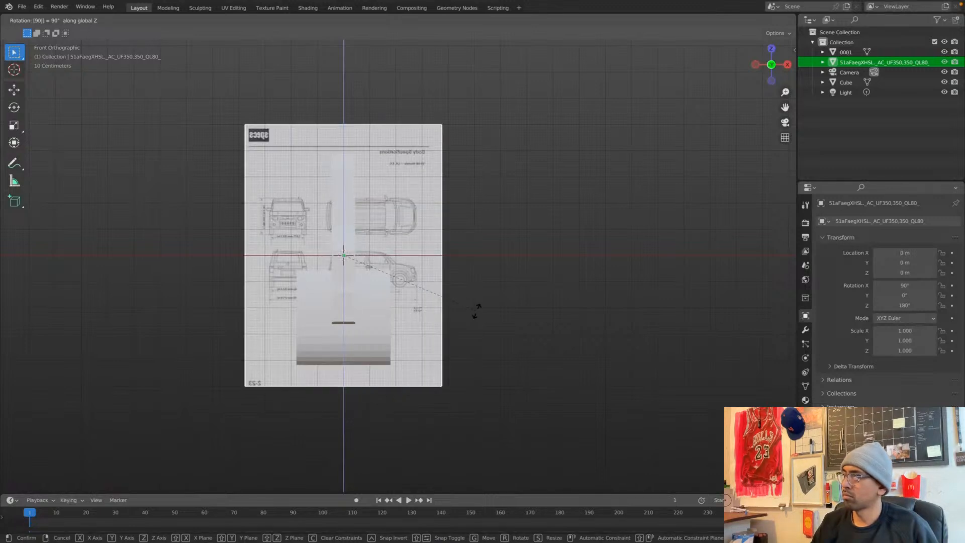
pyautogui.press('Return')
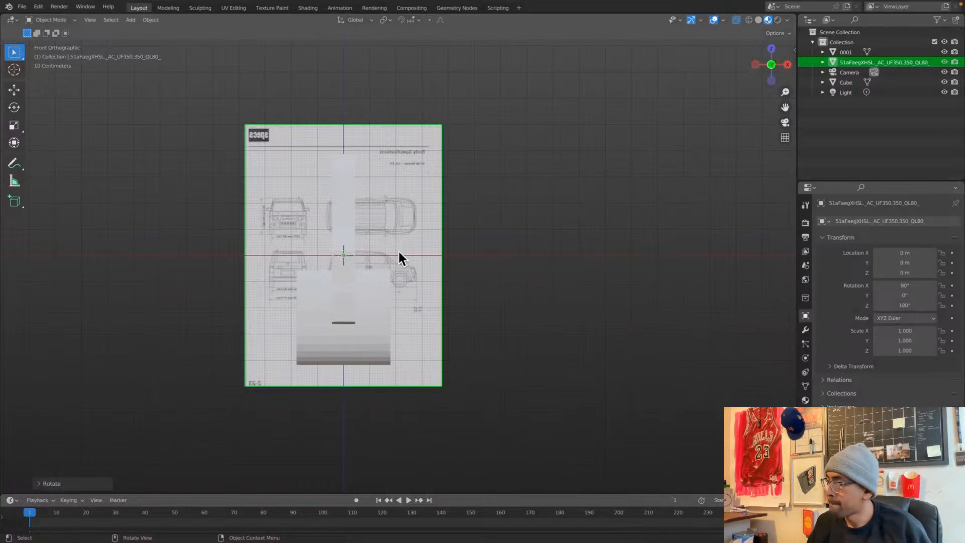
pyautogui.press('s')
pyautogui.click(364, 194)
pyautogui.keyDown('shift'); pyautogui.moveTo(365, 195); pyautogui.dragTo(458, 196, button='middle'); pyautogui.keyUp('shift')
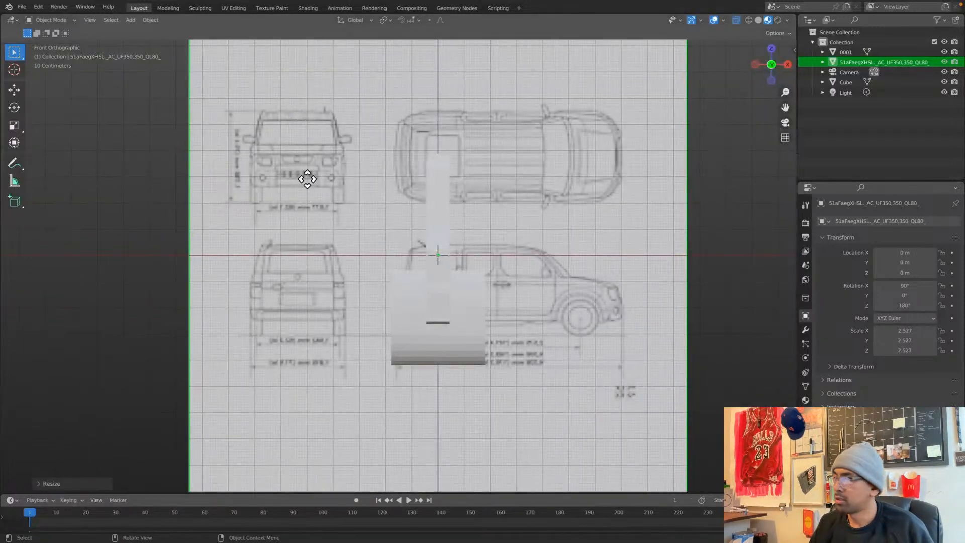
# Scale the blueprint plane up uniformly to about 5.460 and align its front view vertically with the body mesh, at Z about -0.844 m
pyautogui.press('g')
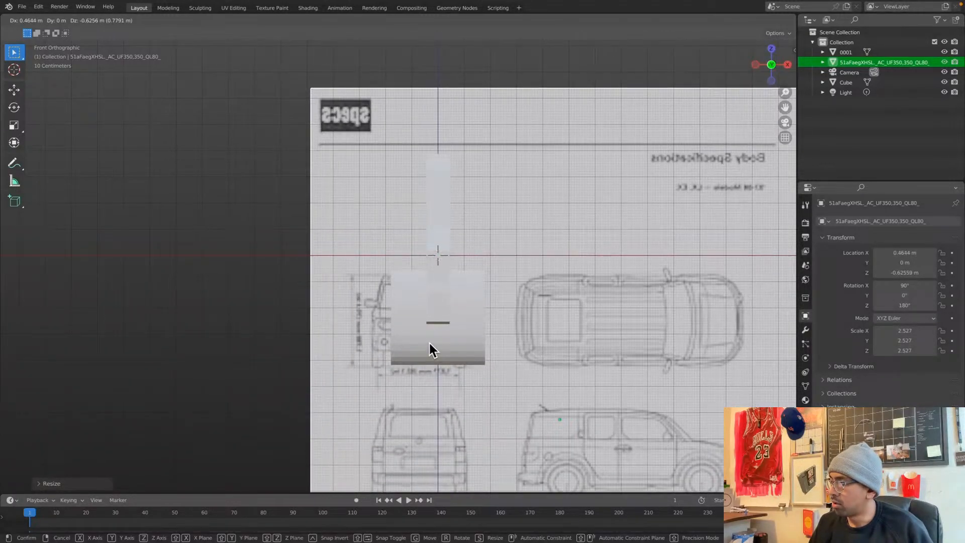
pyautogui.click(430, 341)
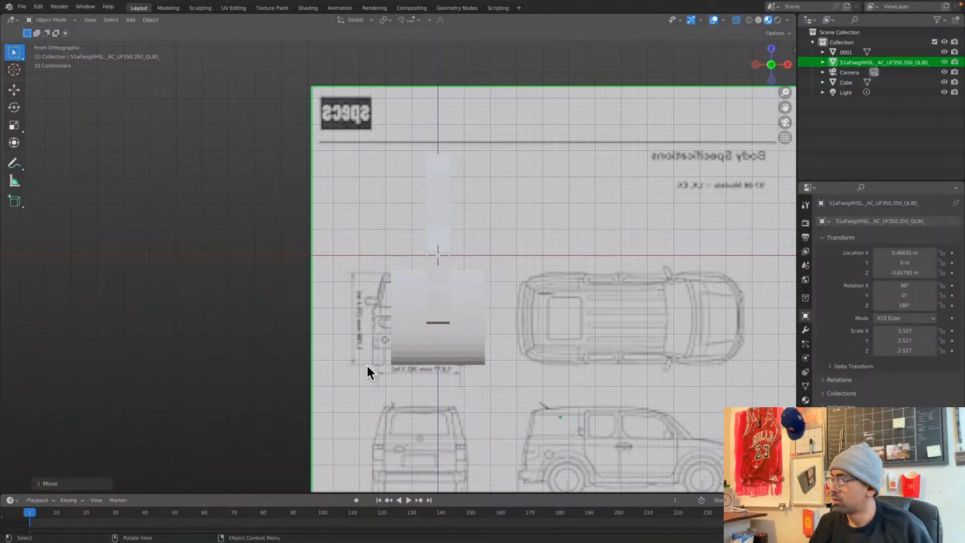
pyautogui.press('s')
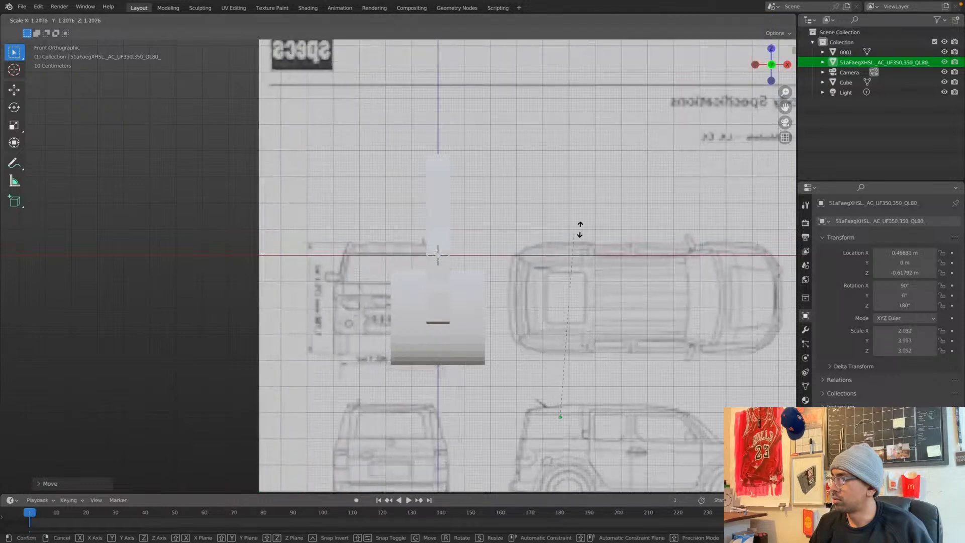
pyautogui.click(688, 133)
pyautogui.press('g')
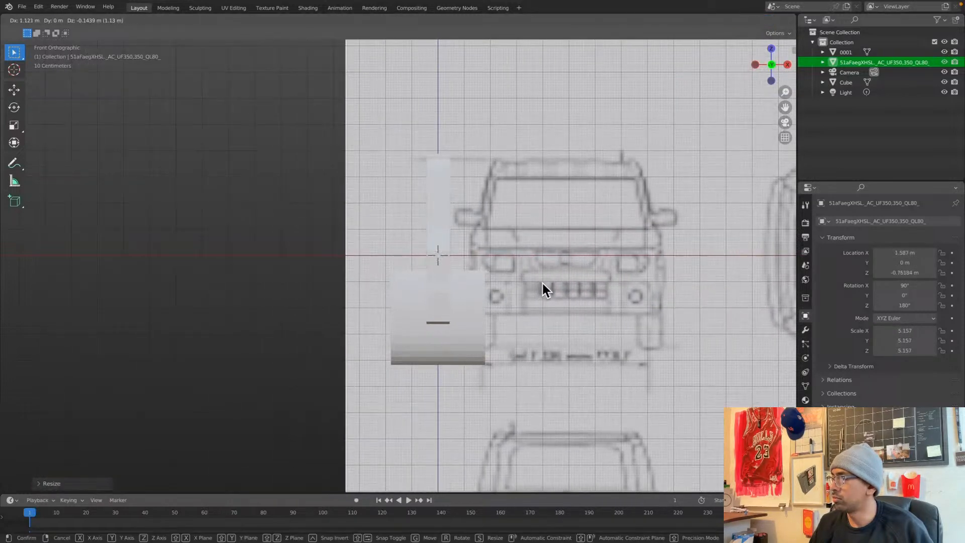
pyautogui.click(544, 282)
pyautogui.press('s')
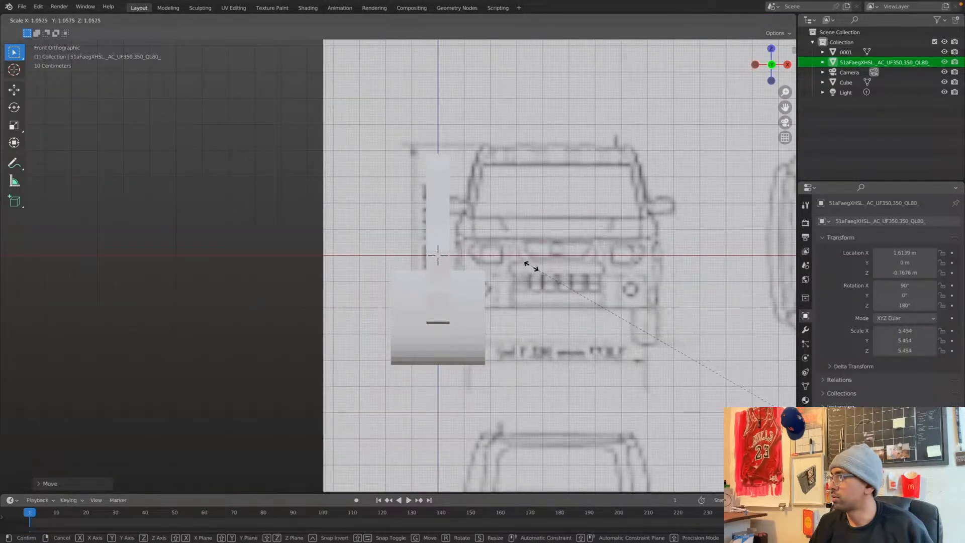
pyautogui.press('g')
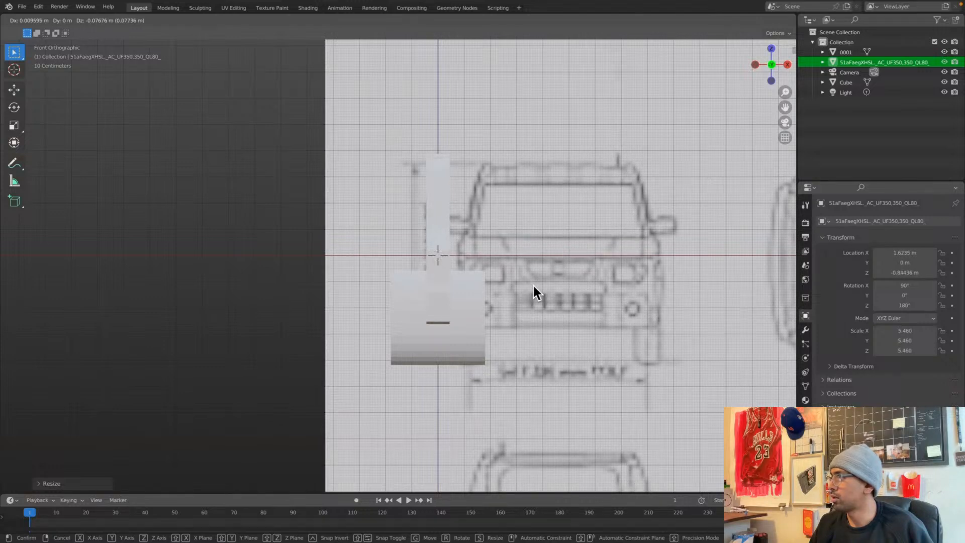
pyautogui.click(534, 287)
# Move the blueprint plane along X to about 1.174 m so its front view is centred on the body mesh
pyautogui.press('g')
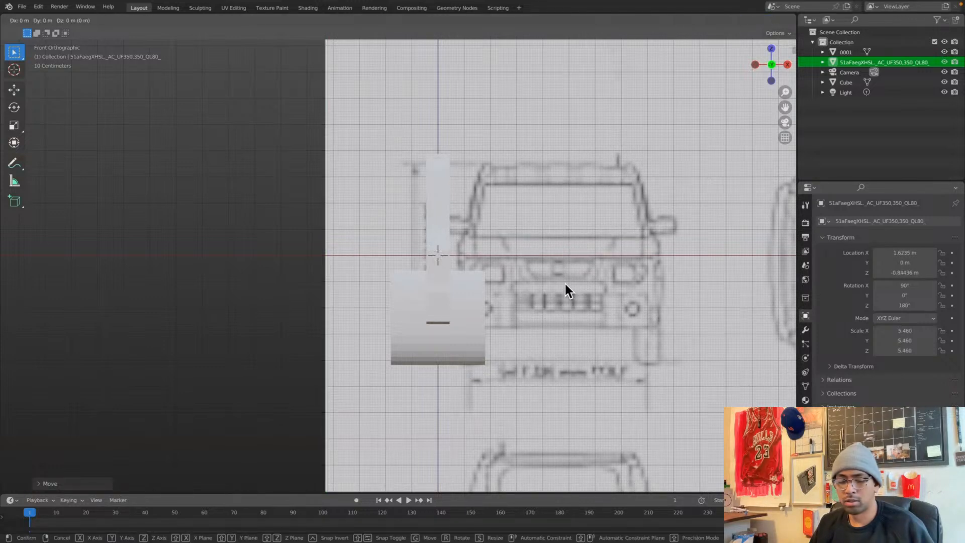
pyautogui.press('y')
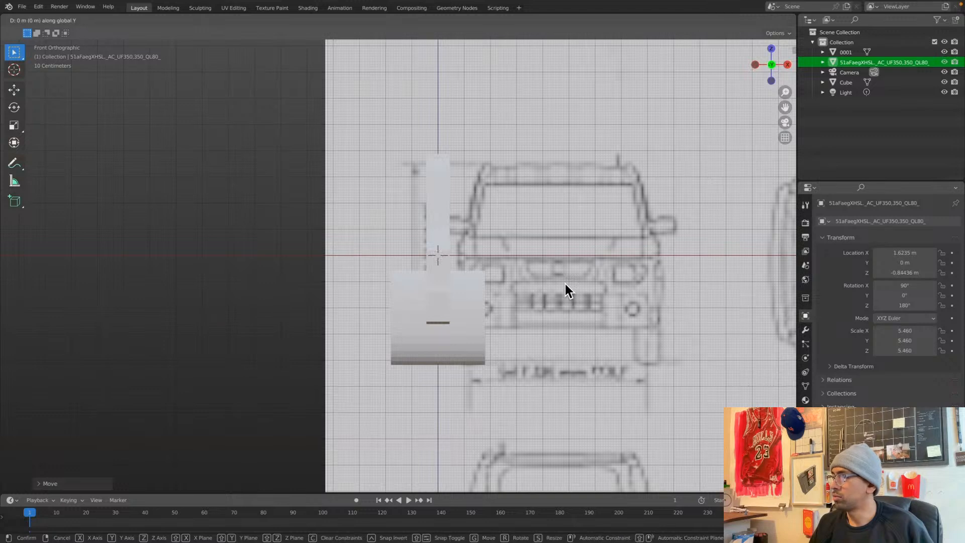
pyautogui.press('x')
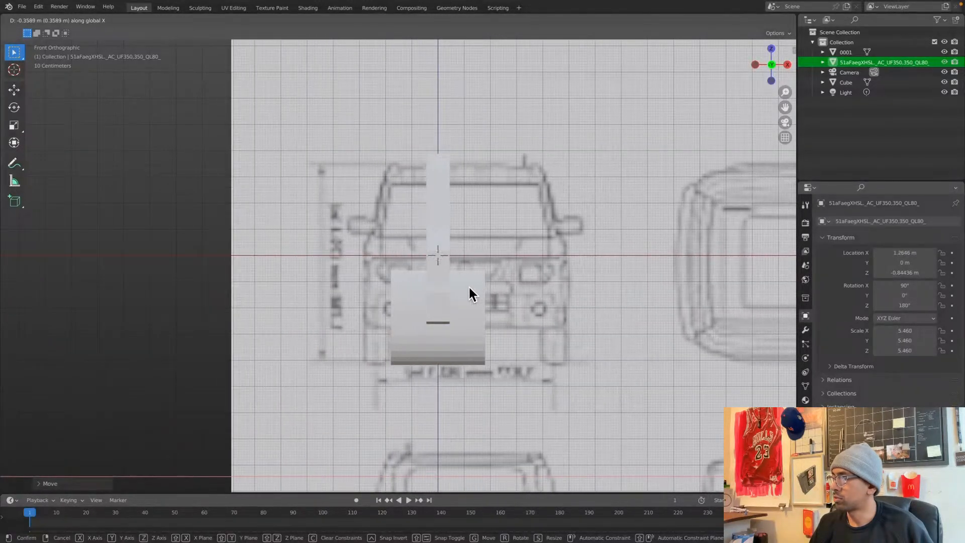
pyautogui.click(446, 286)
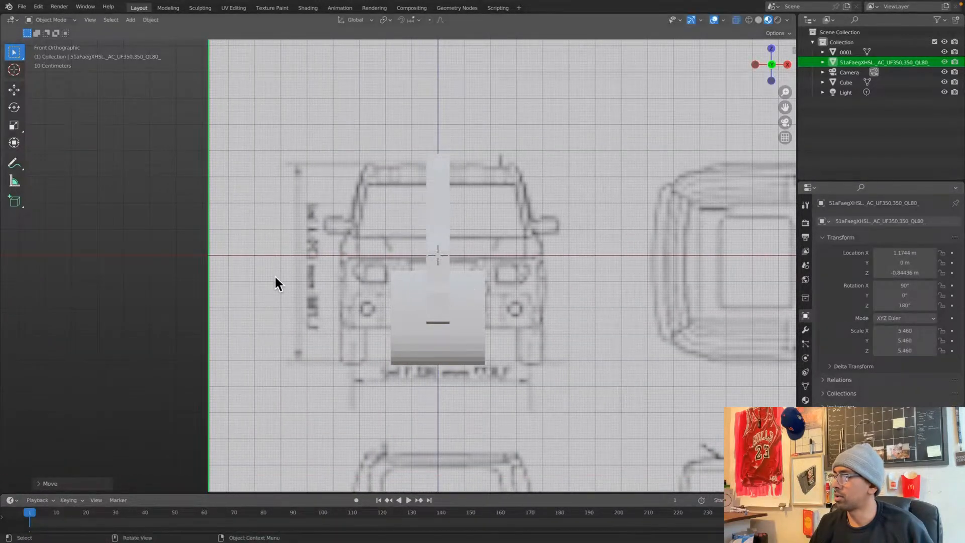
pyautogui.click(167, 278)
# In Edit Mode, scale the side edges of the narrow car body along X to the body width in the blueprint's front view
pyautogui.moveTo(651, 274); pyautogui.dragTo(635, 288, button='middle')
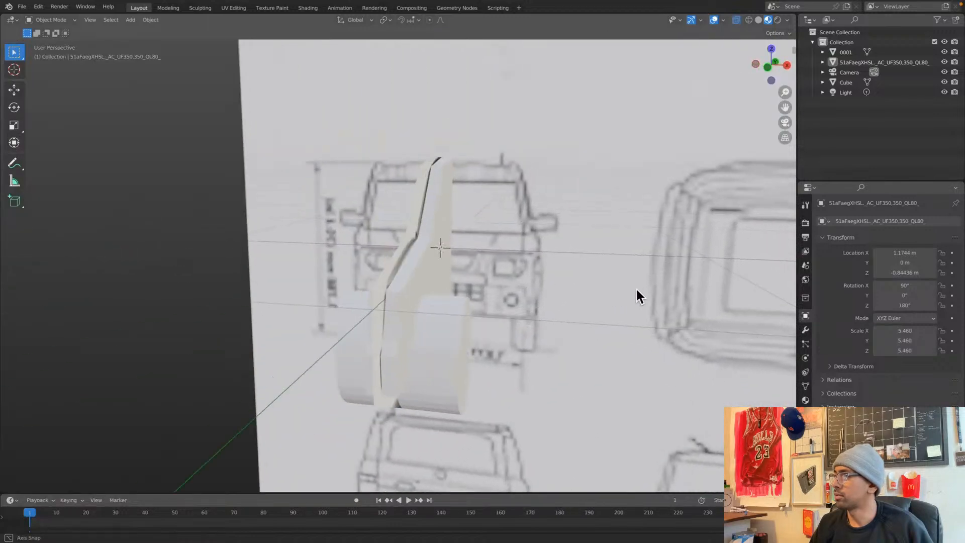
pyautogui.click(767, 68)
pyautogui.click(432, 191)
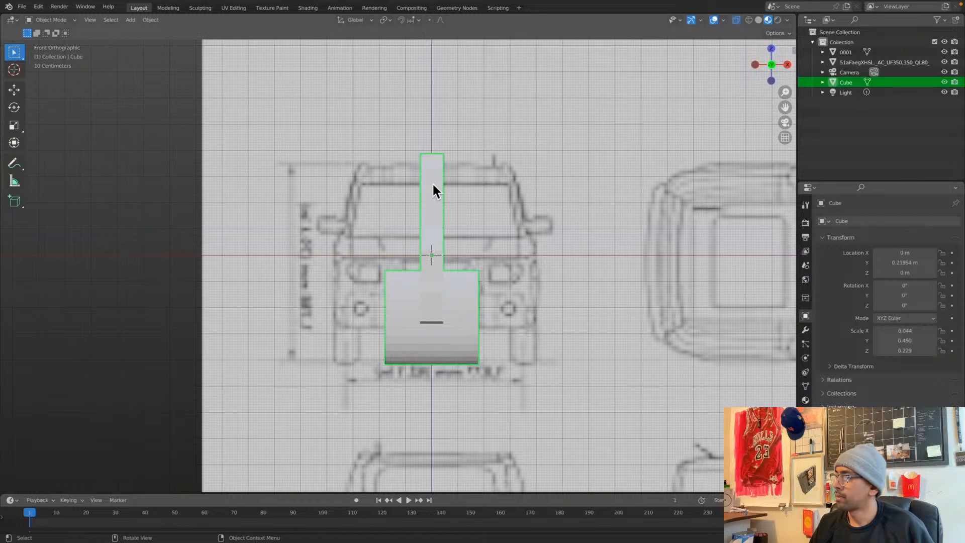
pyautogui.hotkey('ctrl', 'Tab')
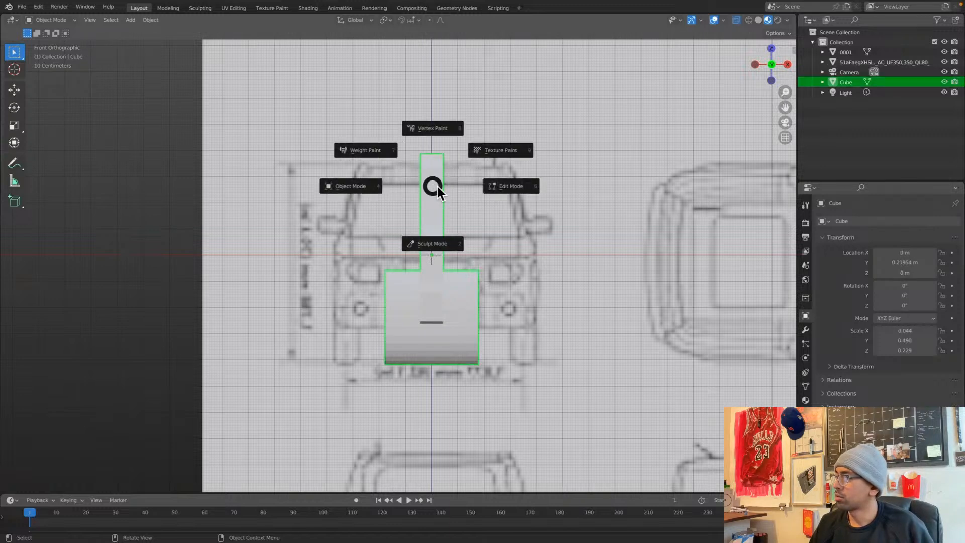
pyautogui.click(514, 192)
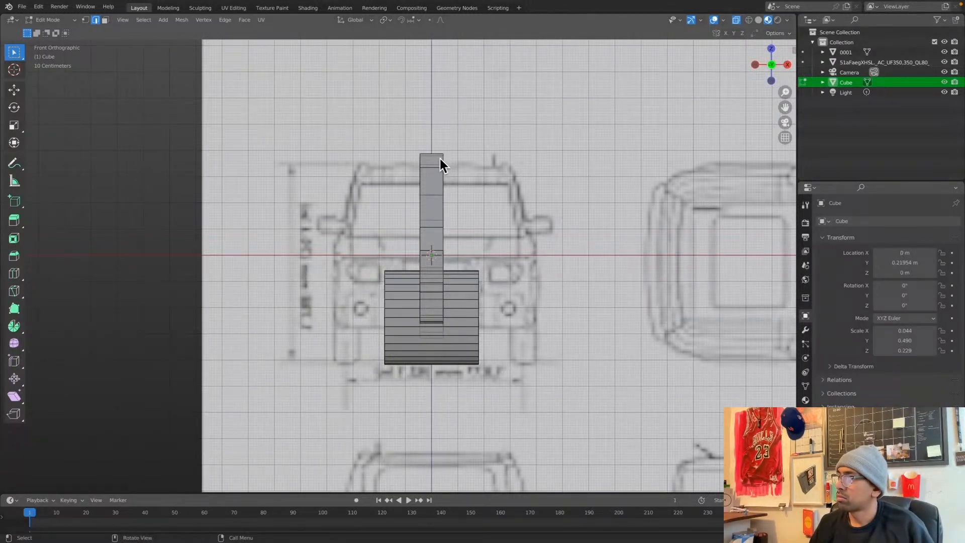
pyautogui.keyDown('alt'); pyautogui.click(445, 329); pyautogui.keyUp('alt')
pyautogui.press('b')
pyautogui.moveTo(416, 146); pyautogui.dragTo(423, 287)
pyautogui.moveTo(424, 348); pyautogui.dragTo(424, 350)
pyautogui.press('s')
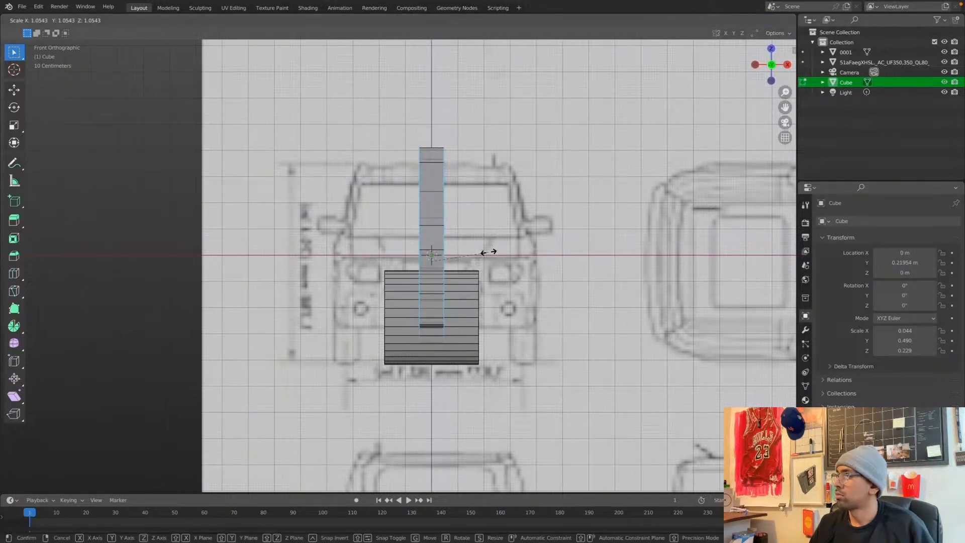
pyautogui.press('x')
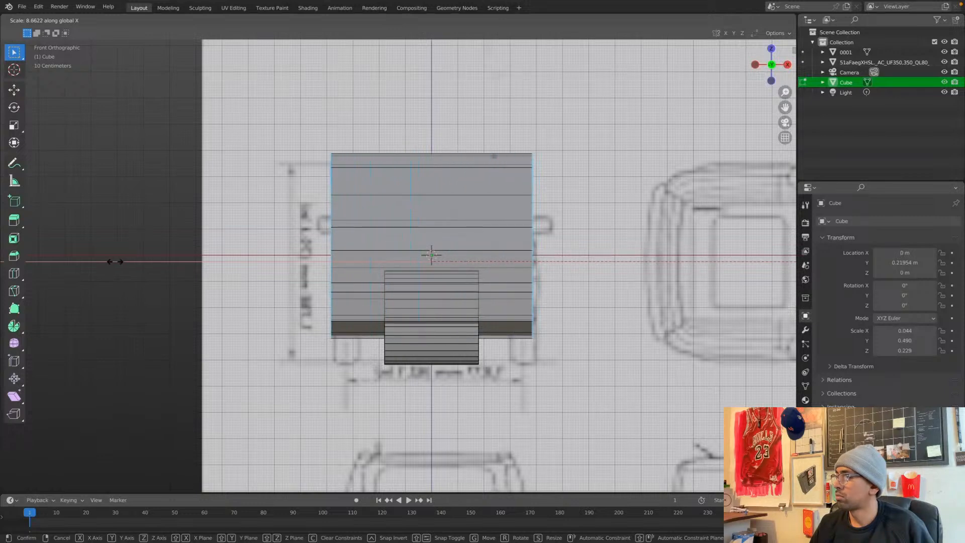
pyautogui.click(129, 268)
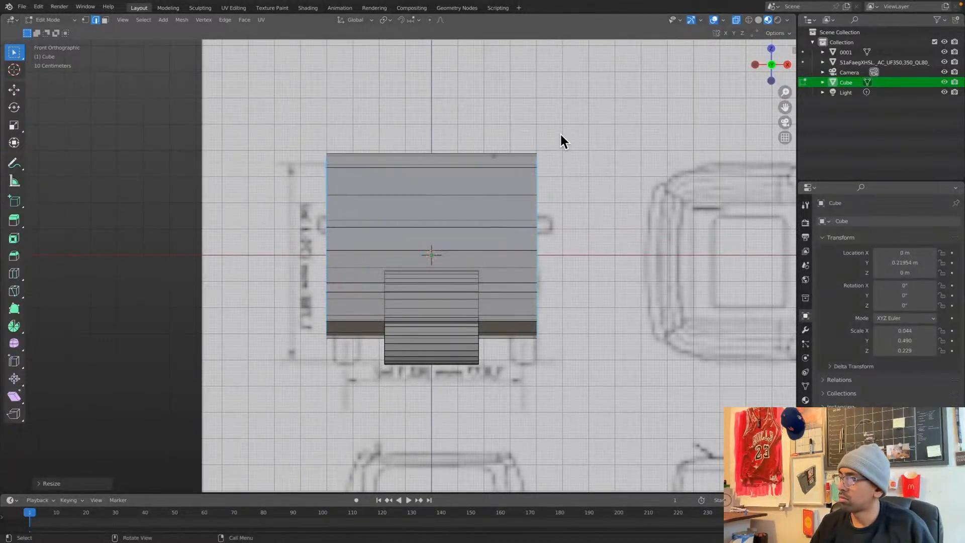
# Narrow the roof edges along X to match the roof width in the blueprint's front view
pyautogui.click(411, 174)
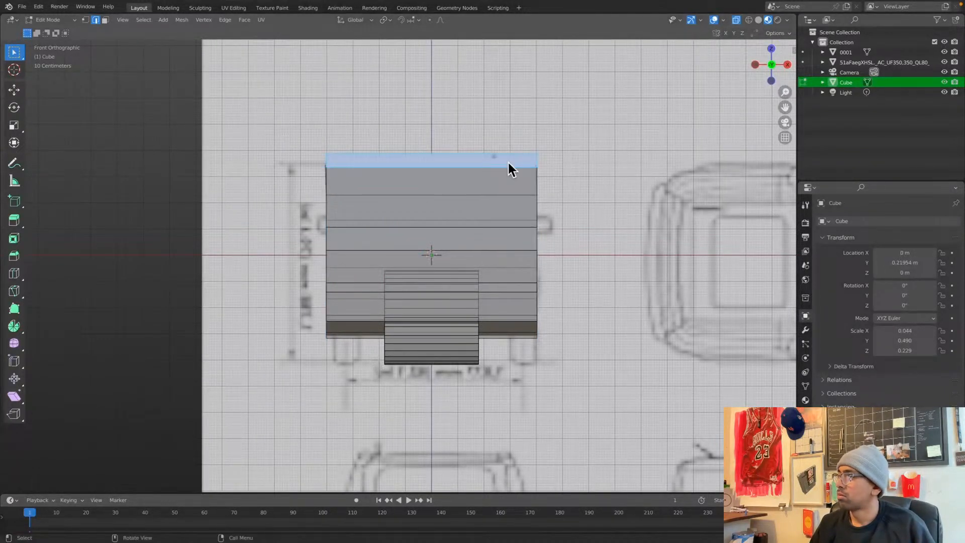
pyautogui.moveTo(562, 131); pyautogui.dragTo(312, 216)
pyautogui.moveTo(312, 176); pyautogui.dragTo(313, 176)
pyautogui.press('s')
pyautogui.press('x')
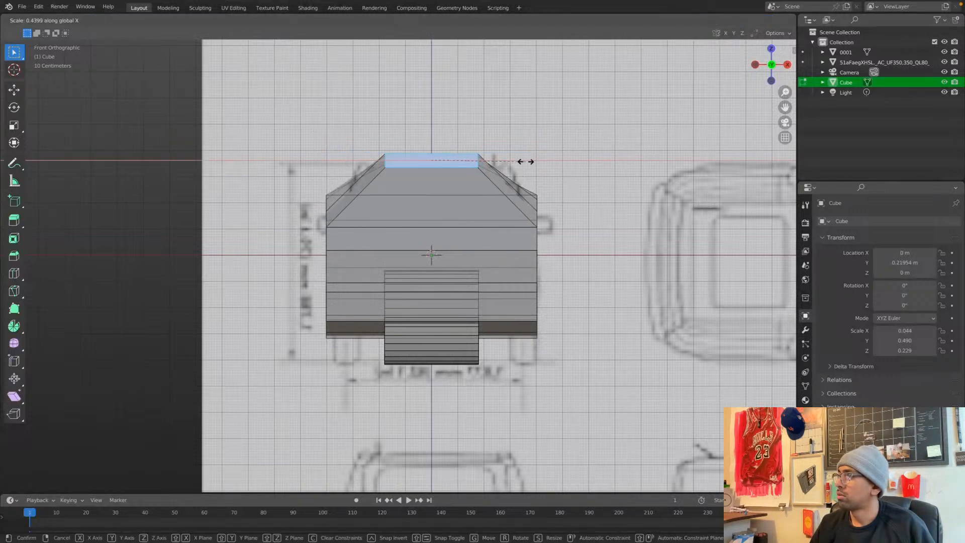
pyautogui.click(577, 159)
# Narrow the edges between the roof and the windshield base along X to follow the blueprint's slanted window sides
pyautogui.moveTo(567, 185); pyautogui.dragTo(377, 217)
pyautogui.moveTo(317, 229); pyautogui.dragTo(318, 229)
pyautogui.press('s')
pyautogui.press('x')
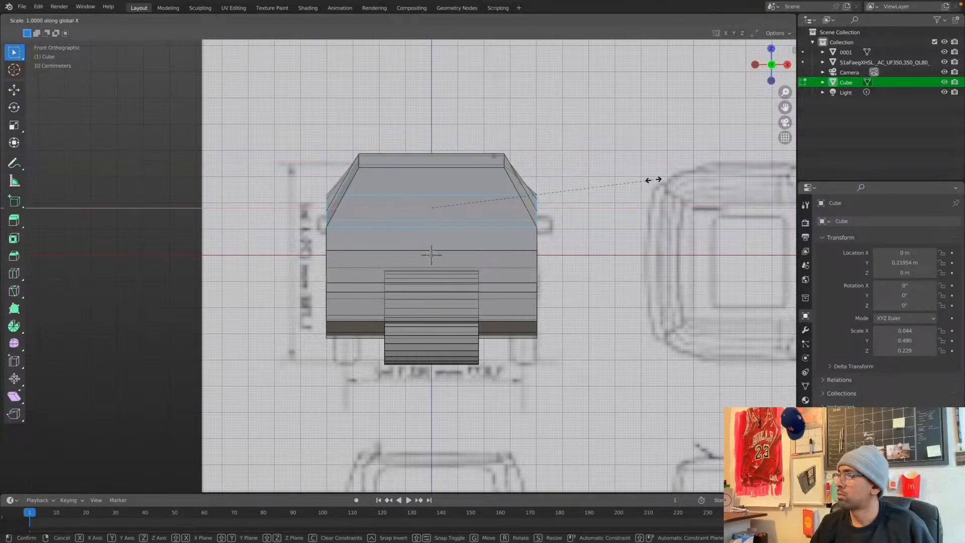
pyautogui.click(612, 181)
pyautogui.keyDown('shift'); pyautogui.scroll(-3, 563, 282); pyautogui.keyUp('shift')
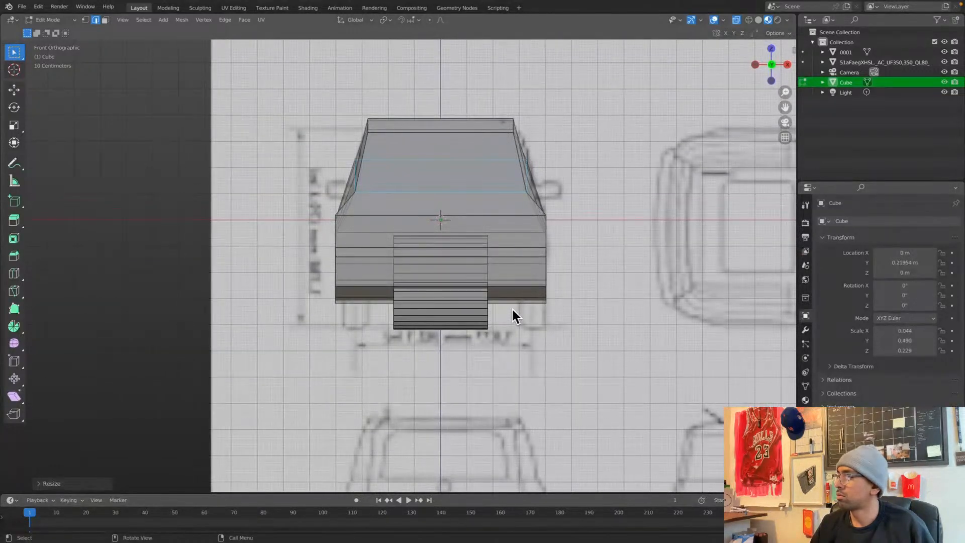
pyautogui.moveTo(322, 203); pyautogui.dragTo(573, 237)
pyautogui.press('s')
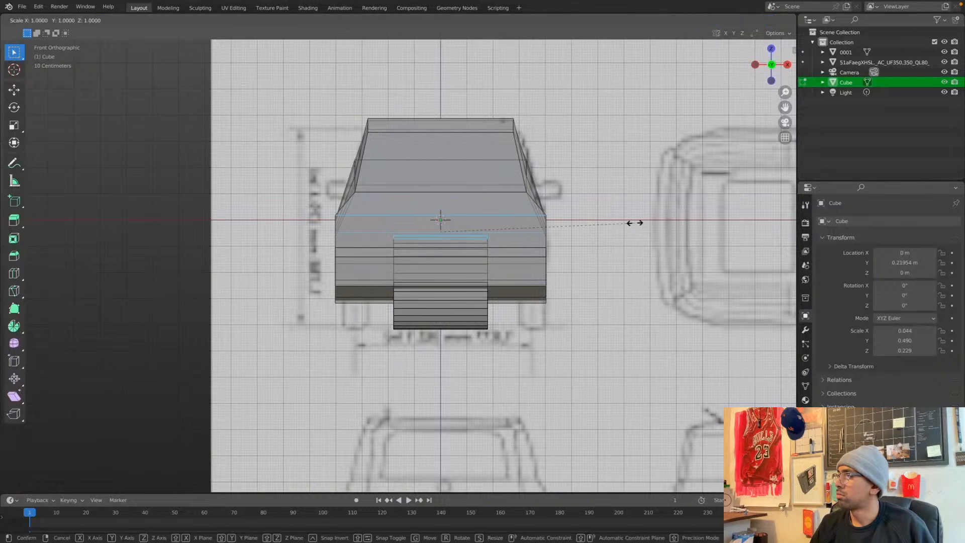
pyautogui.press('Escape')
pyautogui.click(581, 207)
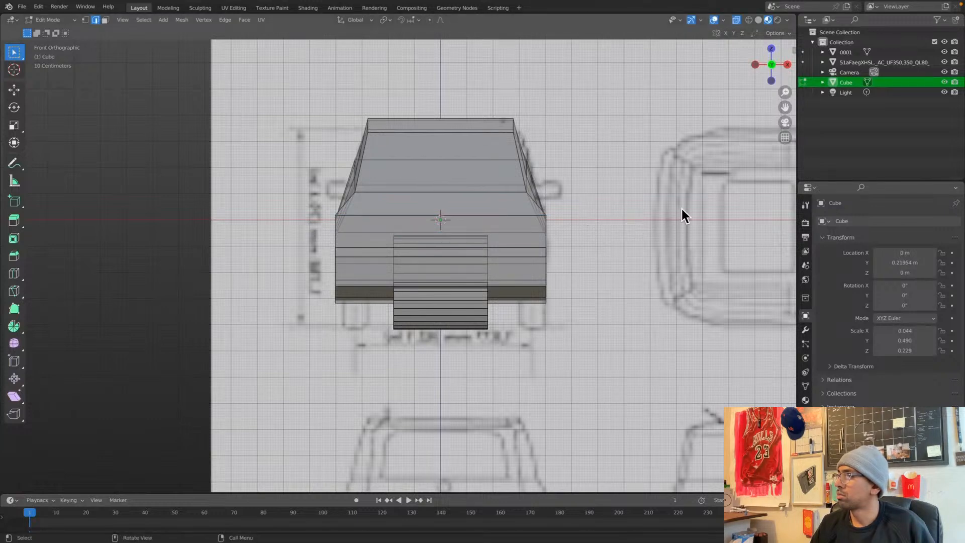
# Select only the hood's front upper edge and narrow it slightly along X
pyautogui.moveTo(577, 203); pyautogui.dragTo(328, 225)
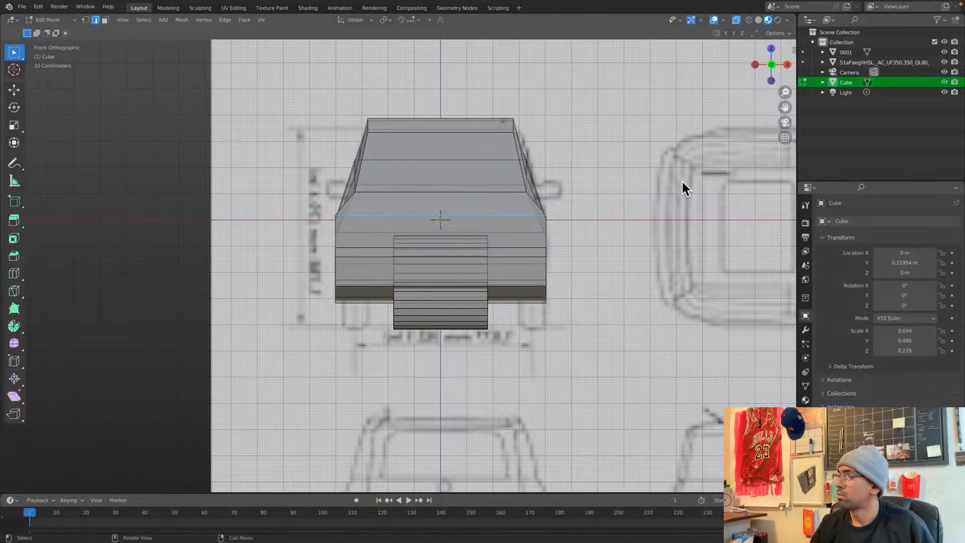
pyautogui.press('s')
pyautogui.press('x')
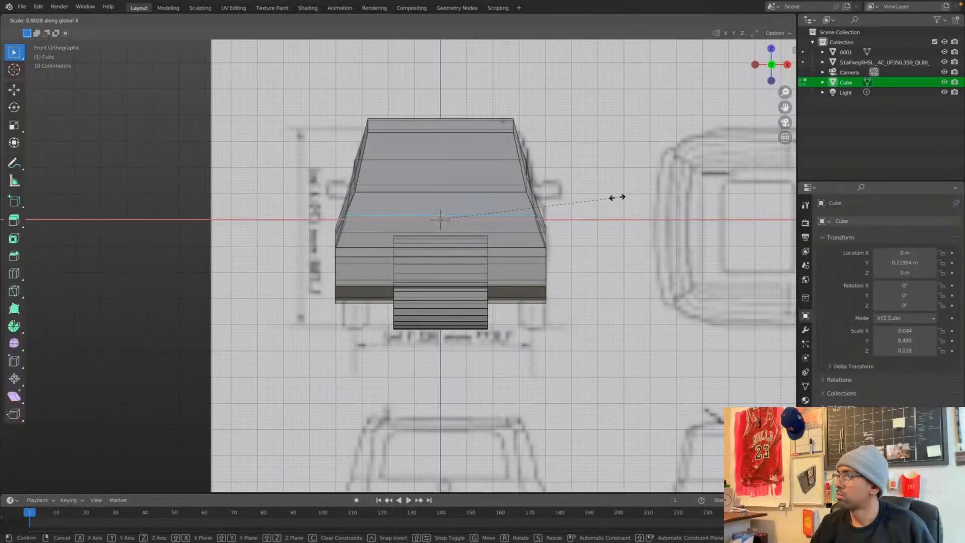
pyautogui.click(625, 206)
# In front view, move one side edge loop of the wheel cylinders along X out to the body's side
pyautogui.moveTo(625, 206); pyautogui.dragTo(605, 248, button='middle')
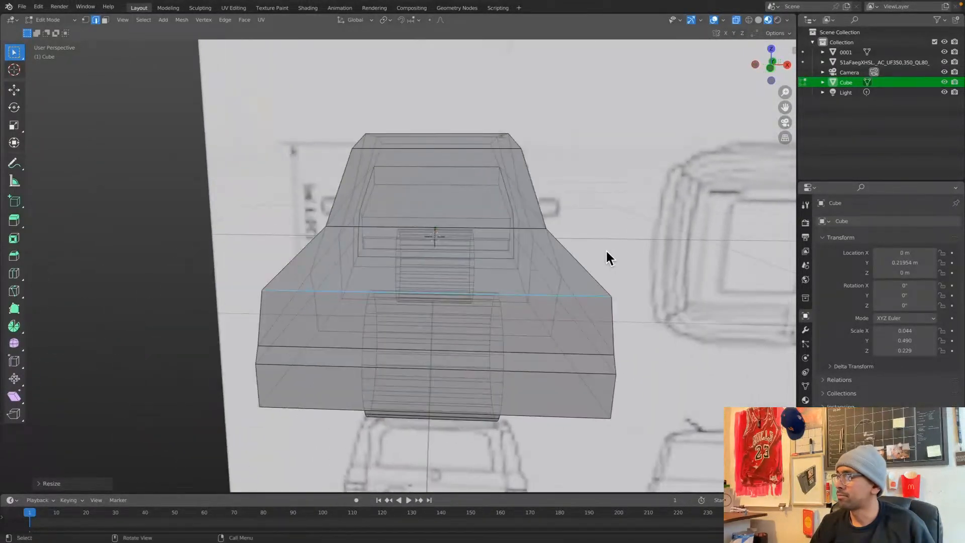
pyautogui.click(769, 69)
pyautogui.moveTo(503, 312); pyautogui.dragTo(489, 204)
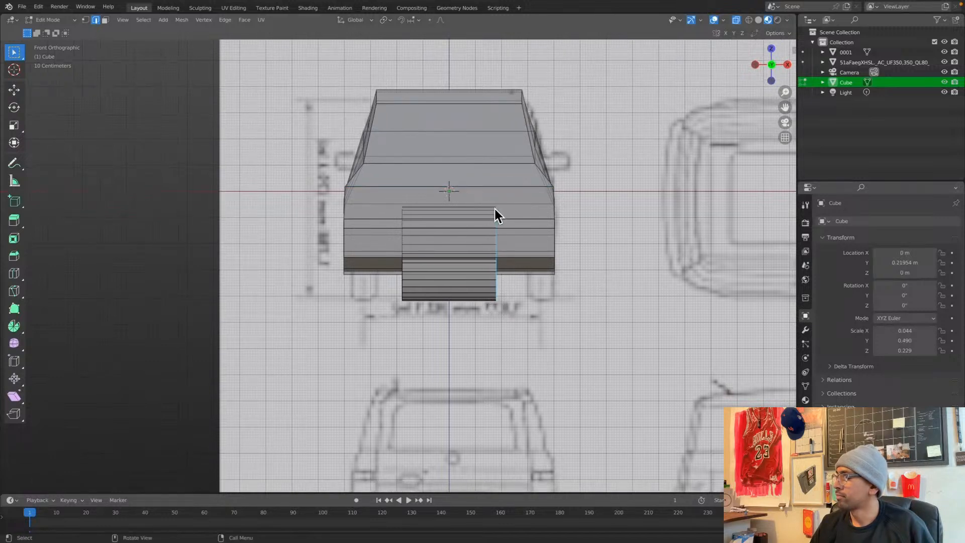
pyautogui.press('s')
pyautogui.press('x')
pyautogui.press('g')
pyautogui.press('x')
pyautogui.click(612, 231)
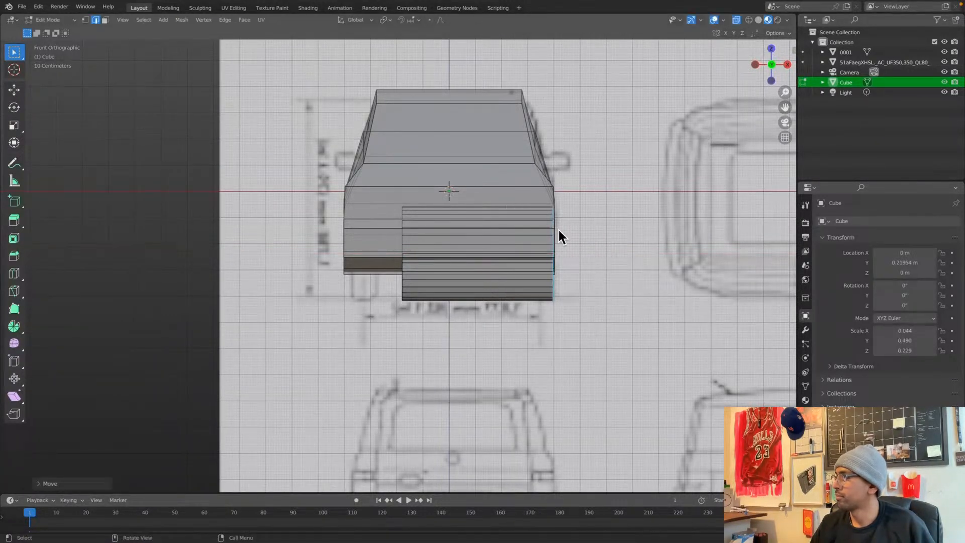
# Move the opposite edge loop of the wheel cylinders along X toward the outer one, reducing them to tire width
pyautogui.click(407, 282)
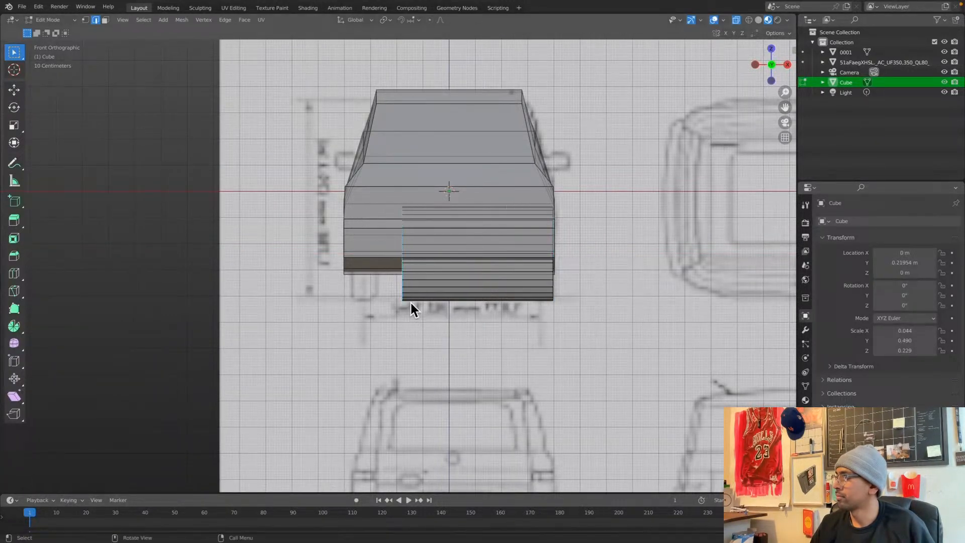
pyautogui.press('g')
pyautogui.press('x')
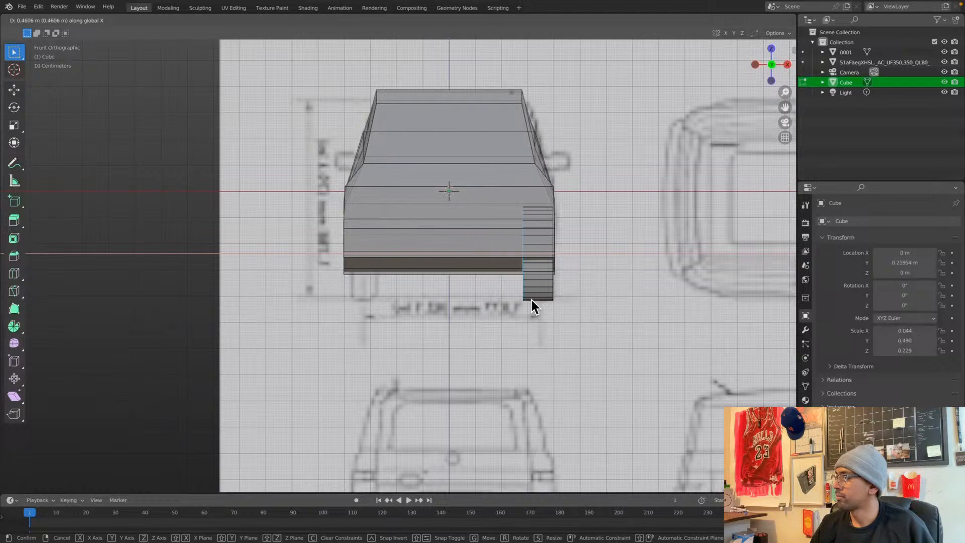
pyautogui.click(536, 299)
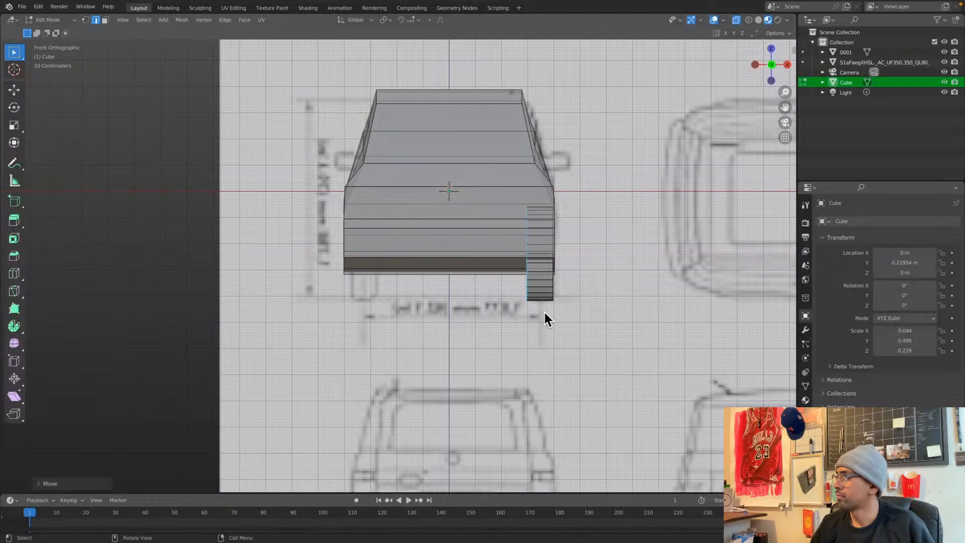
# Try to duplicate the wheels' side edge loops along X to the opposite side of the body
pyautogui.keyDown('shift'); pyautogui.click(567, 210); pyautogui.keyUp('shift')
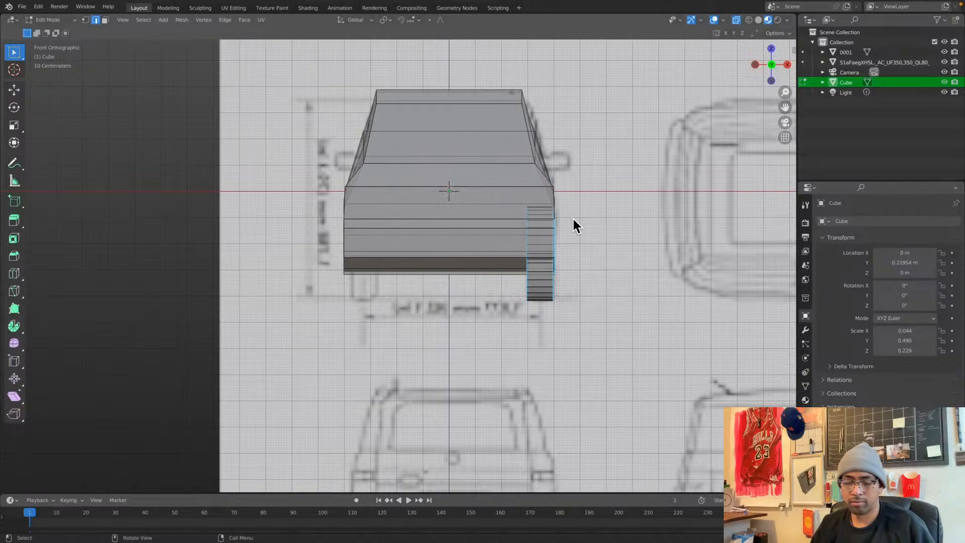
pyautogui.press('g')
pyautogui.press('g')
pyautogui.click(479, 224)
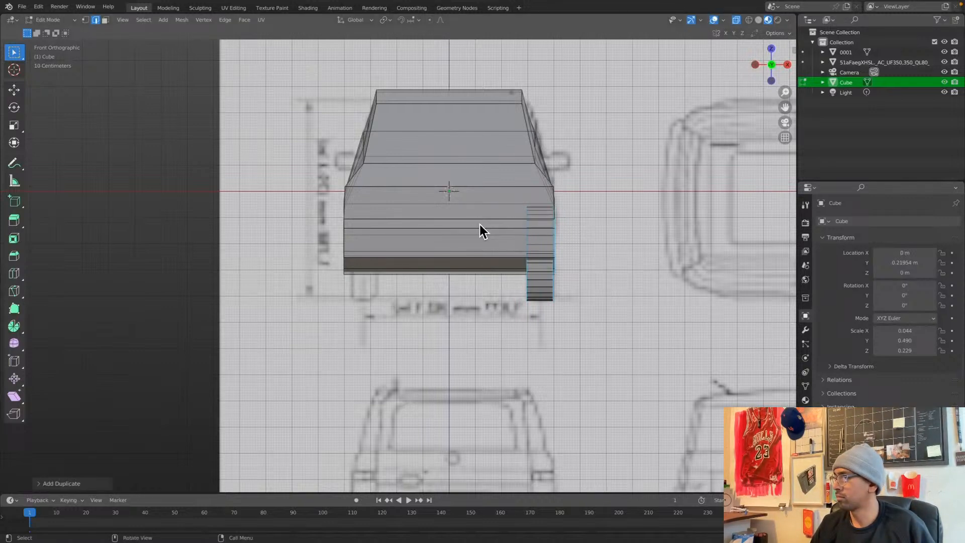
pyautogui.hotkey('shift', 'd')
pyautogui.press('x')
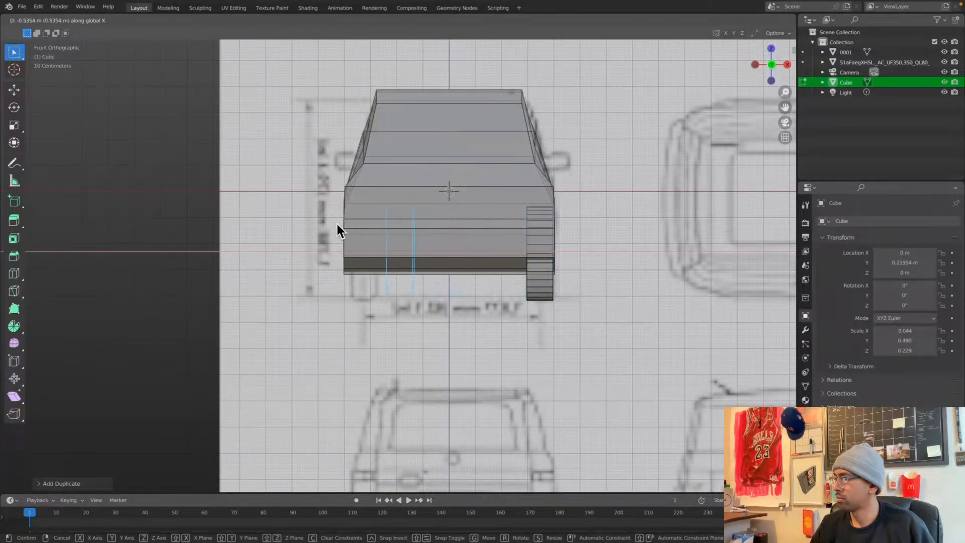
pyautogui.rightClick(311, 224)
# Return to Object Mode and hide the front blueprint plane and the 0001 side reference image
pyautogui.hotkey('ctrl', 'Tab')
pyautogui.click(436, 234)
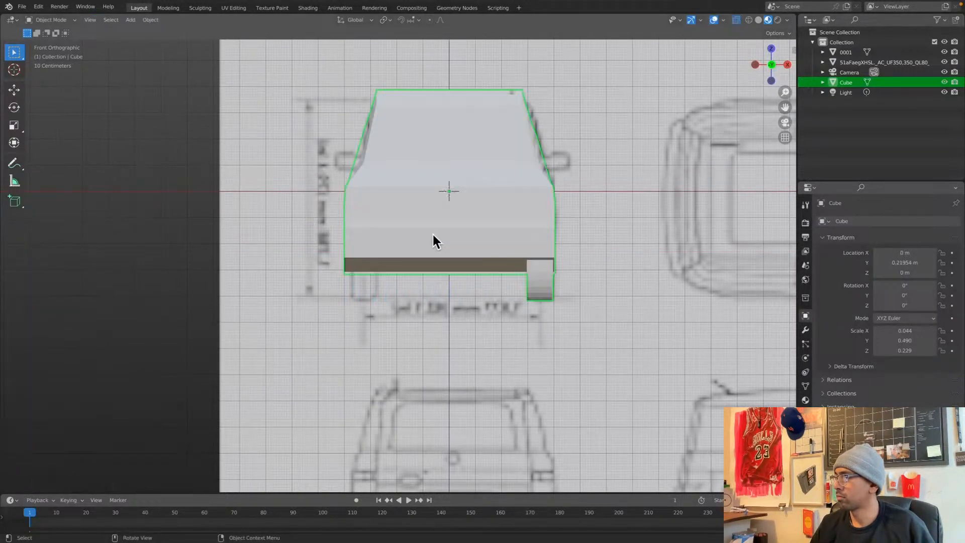
pyautogui.click(551, 281)
pyautogui.moveTo(613, 279); pyautogui.dragTo(332, 261, button='middle')
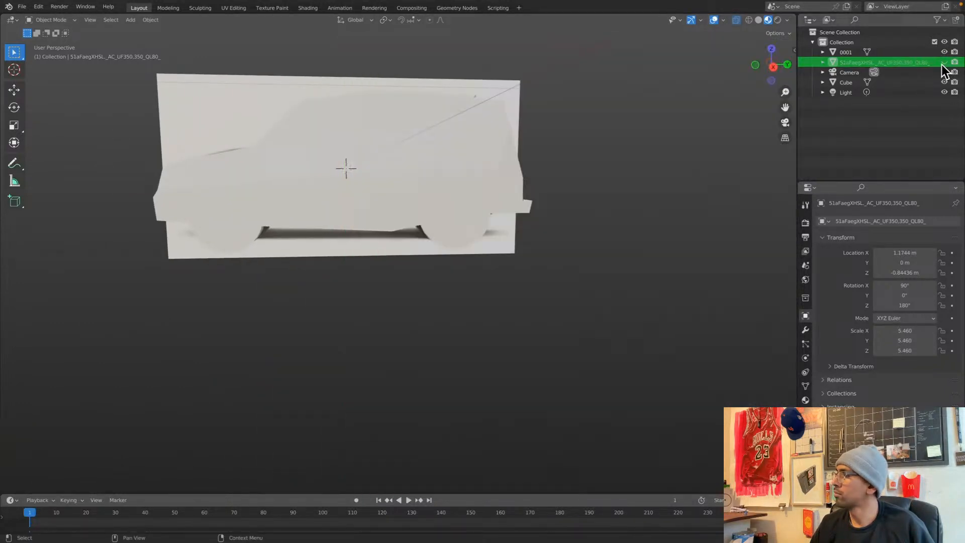
pyautogui.click(944, 63)
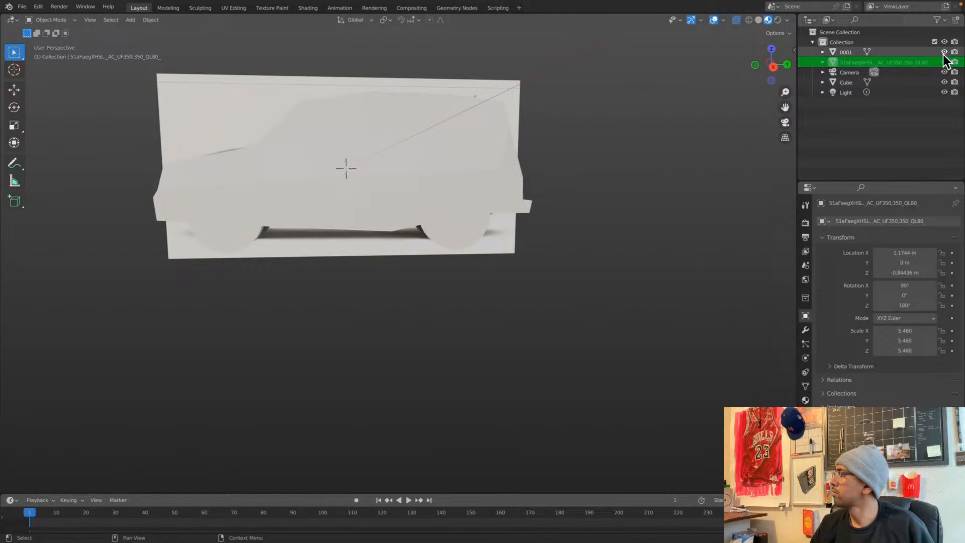
pyautogui.click(944, 52)
# Switch the viewport to Rendered shading and inspect the widened car body from a front corner
pyautogui.moveTo(503, 176); pyautogui.dragTo(564, 182, button='middle')
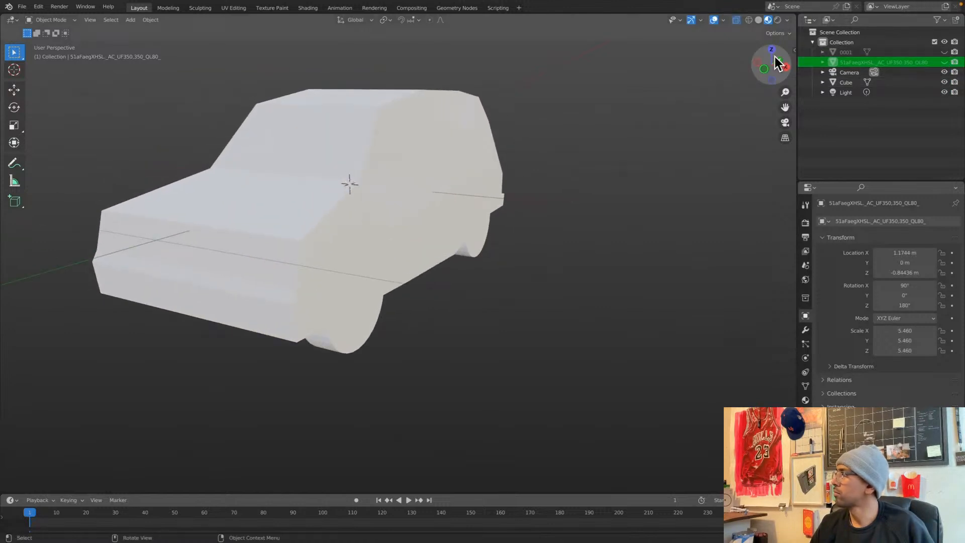
pyautogui.click(777, 19)
pyautogui.moveTo(483, 155)
pyautogui.mouseDown(button='middle')
pyautogui.moveTo(446, 145)
pyautogui.moveTo(397, 164)
pyautogui.moveTo(325, 141)
pyautogui.moveTo(382, 164)
pyautogui.moveTo(509, 145)
pyautogui.moveTo(400, 145)
pyautogui.moveTo(439, 155)
pyautogui.moveTo(510, 142)
pyautogui.moveTo(498, 151)
pyautogui.moveTo(427, 142)
pyautogui.moveTo(402, 153)
pyautogui.moveTo(554, 176)
pyautogui.moveTo(450, 176)
pyautogui.mouseUp(button='middle')
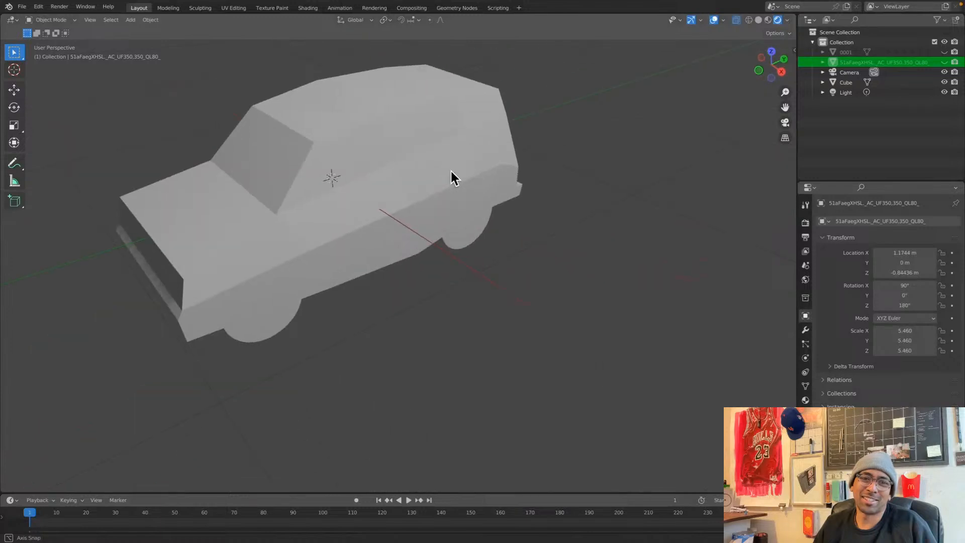